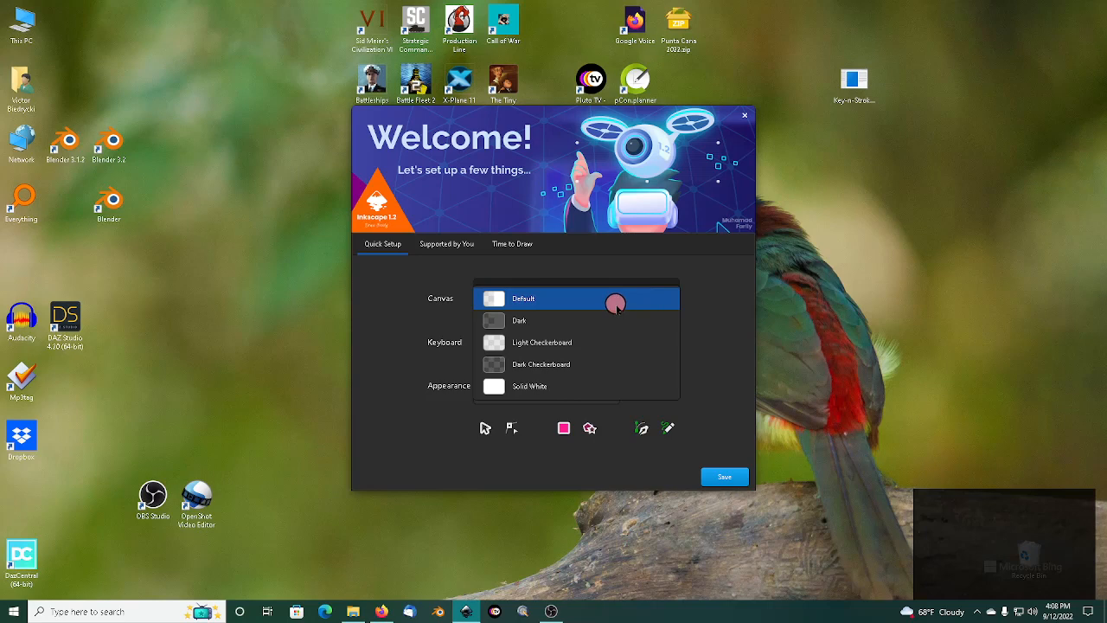
Choose the Default canvas in the quick setup, save it and continue to the document templates
click(615, 302)
click(725, 476)
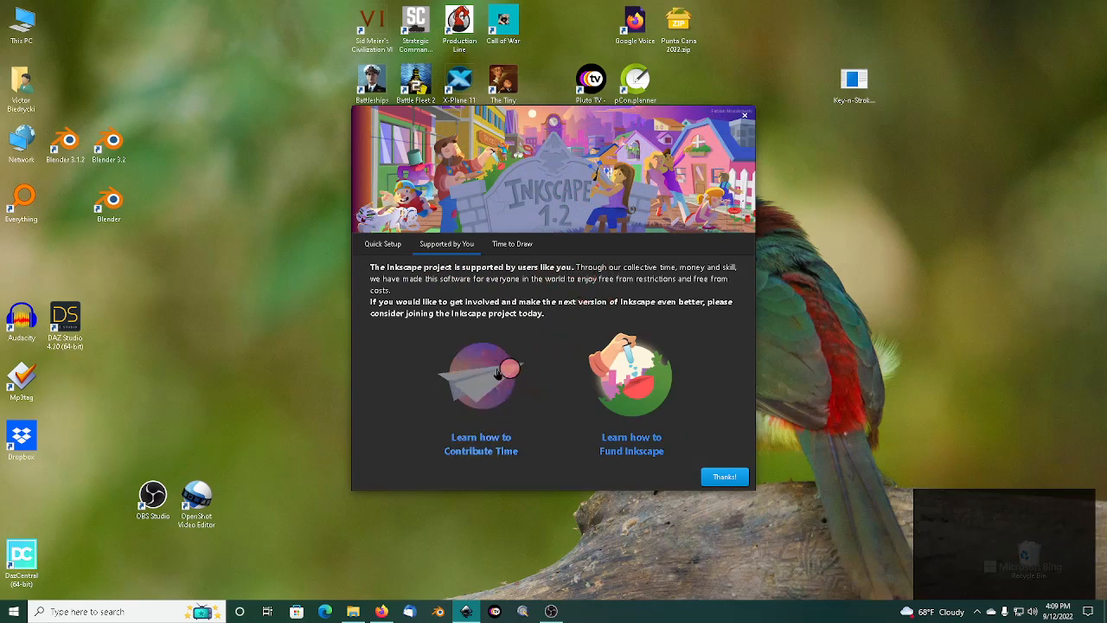
click(726, 475)
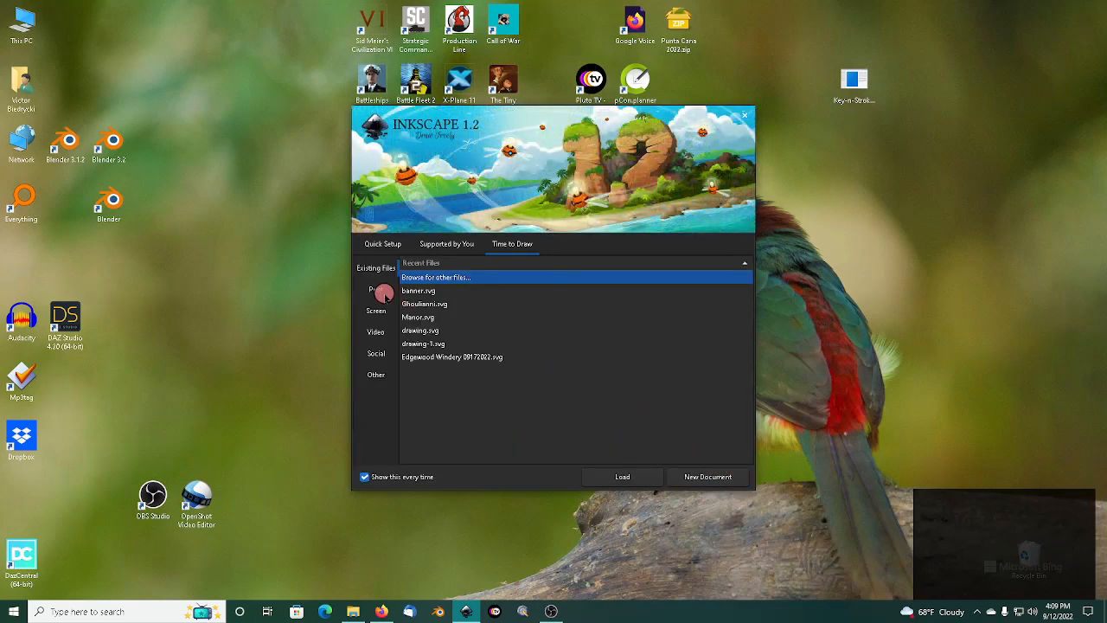
Create a new document from the A4 portrait print template (210 × 297 mm)
click(384, 294)
click(443, 308)
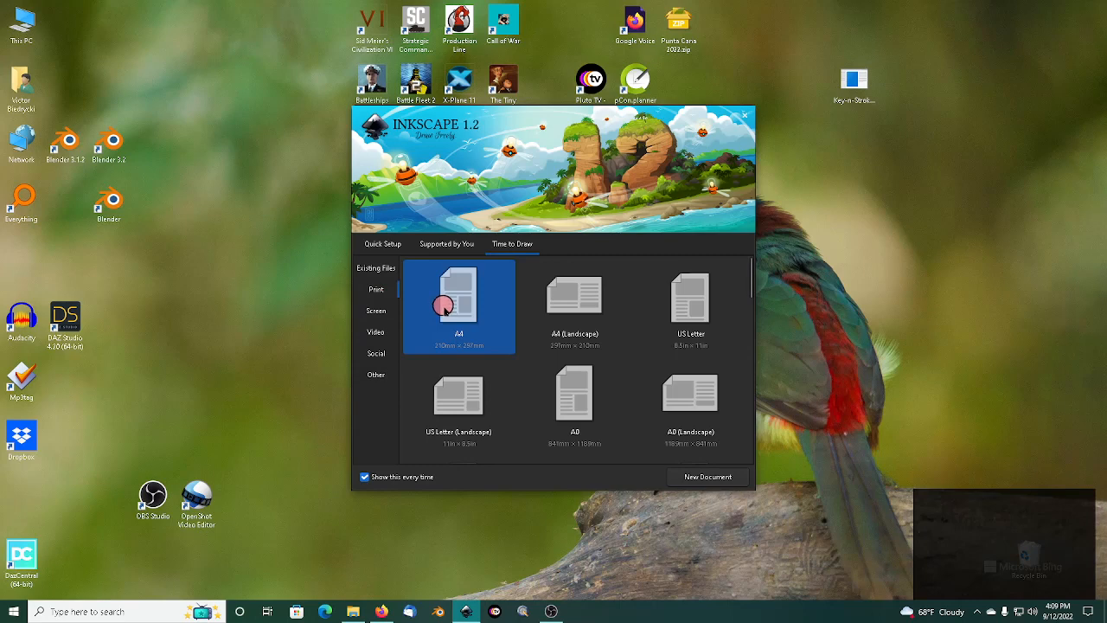
click(378, 310)
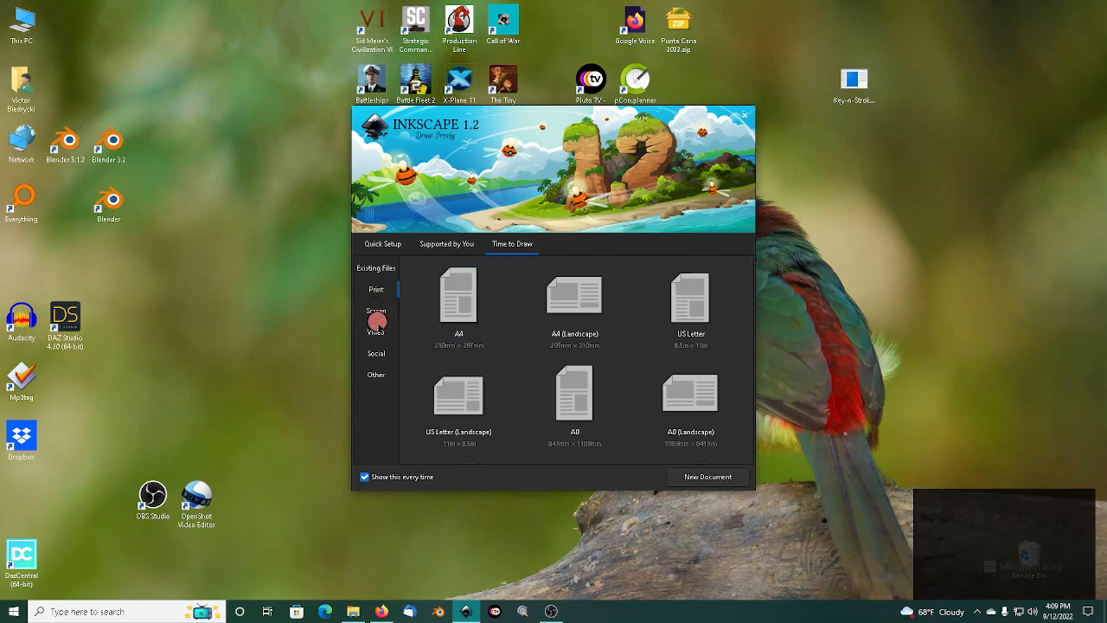
click(459, 300)
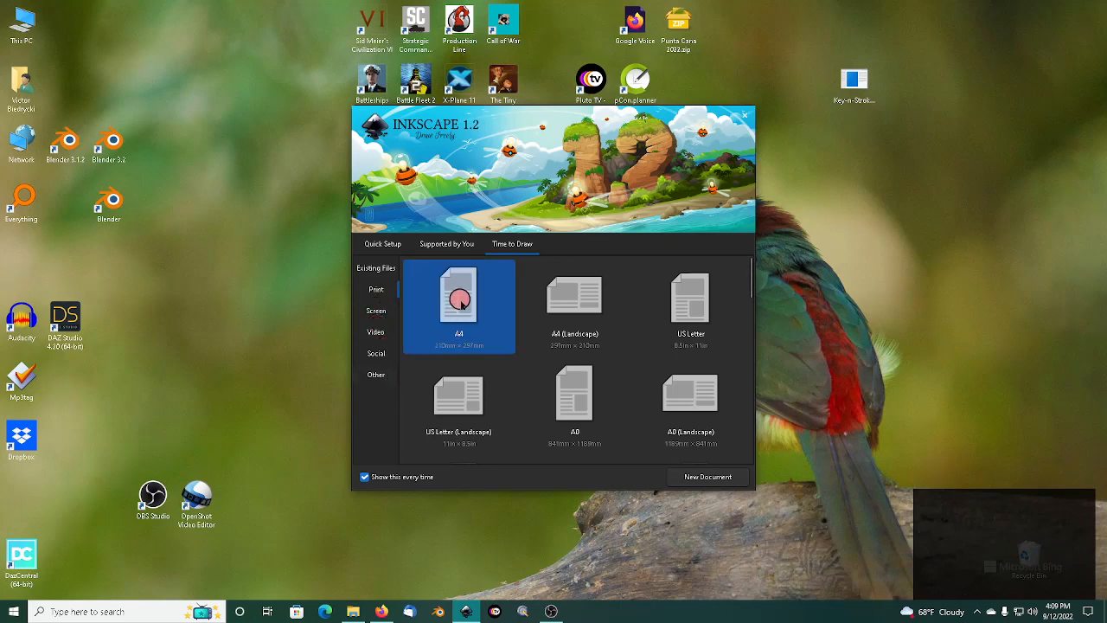
double_click(459, 301)
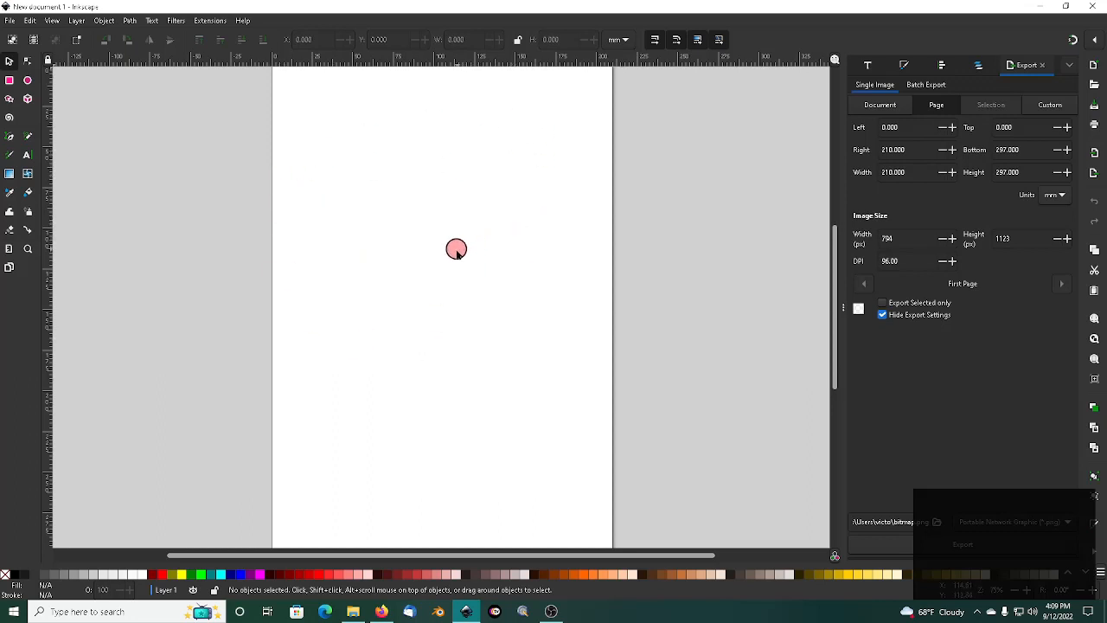
Sketch a green (#008000) rectangle about 144 × 77 mm in the upper part of the page
ctrl+scroll(454, 249, down, 4)
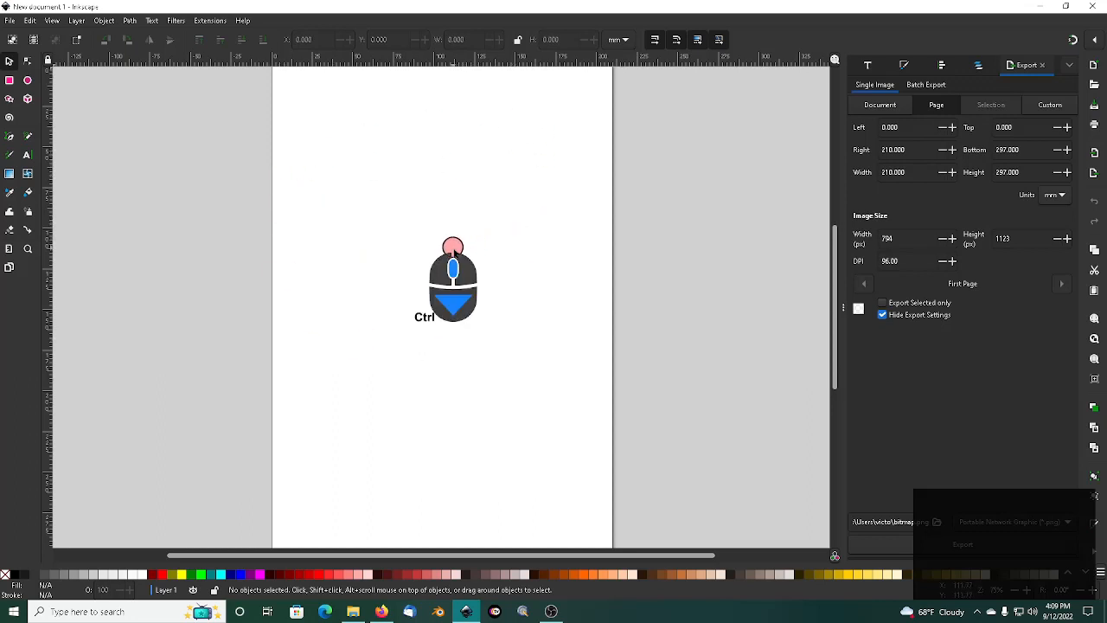
ctrl+scroll(453, 249, up, 4)
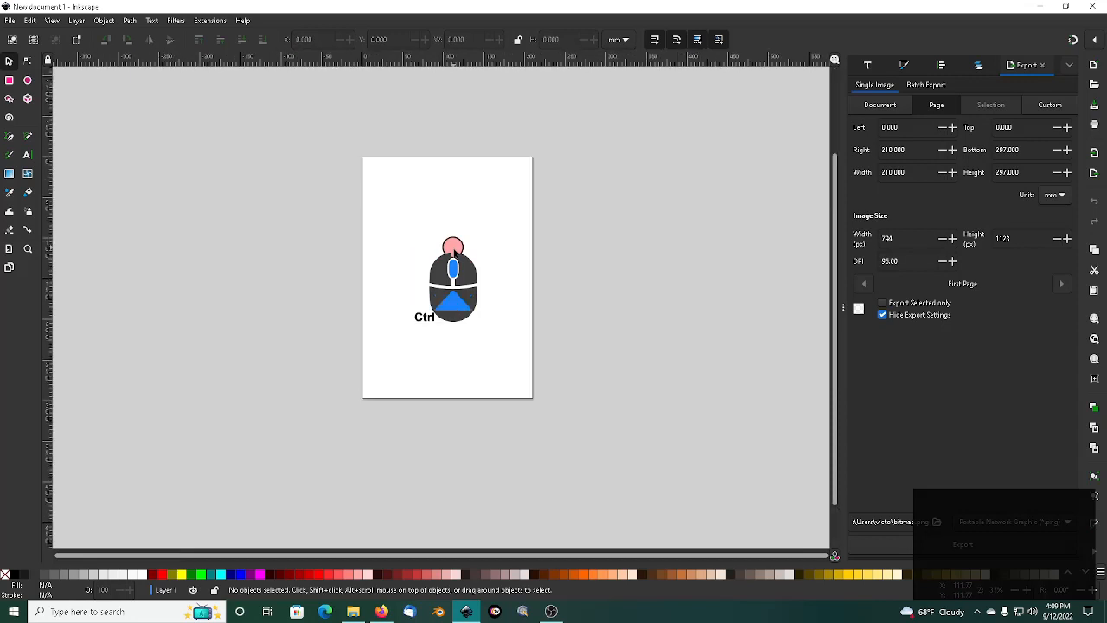
ctrl+scroll(453, 249, down, 2)
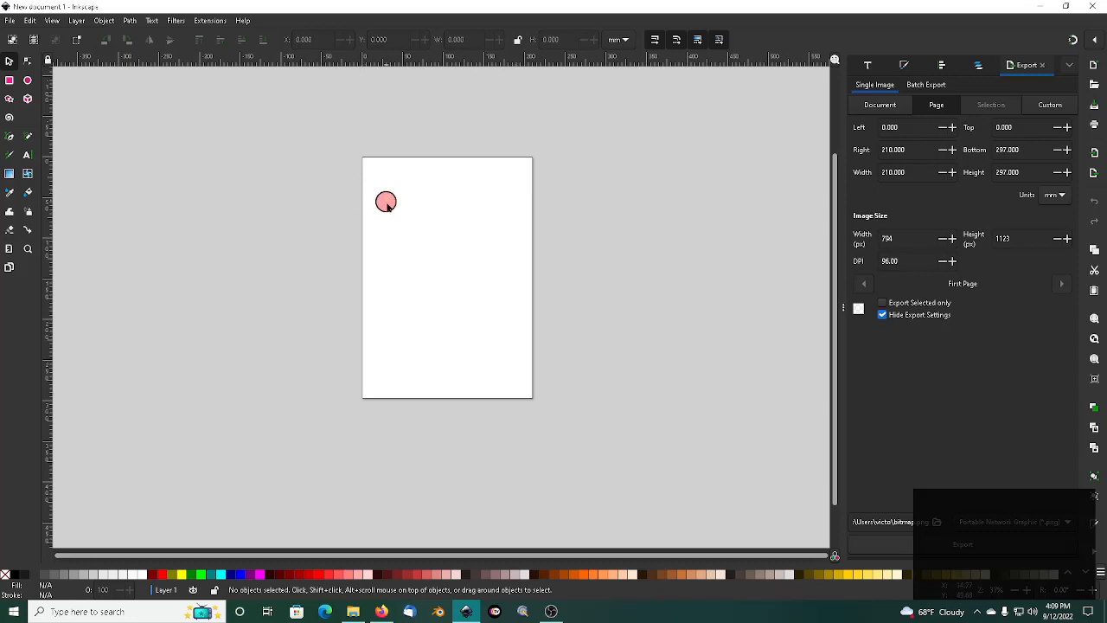
key(ctrl)
scroll(464, 194, up, 1)
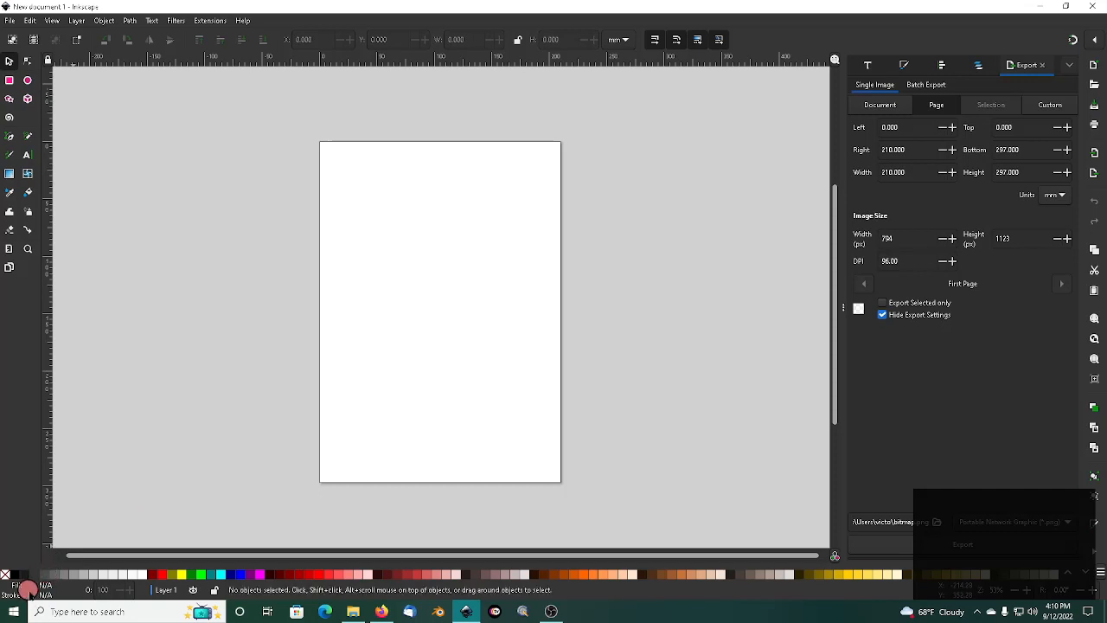
click(190, 571)
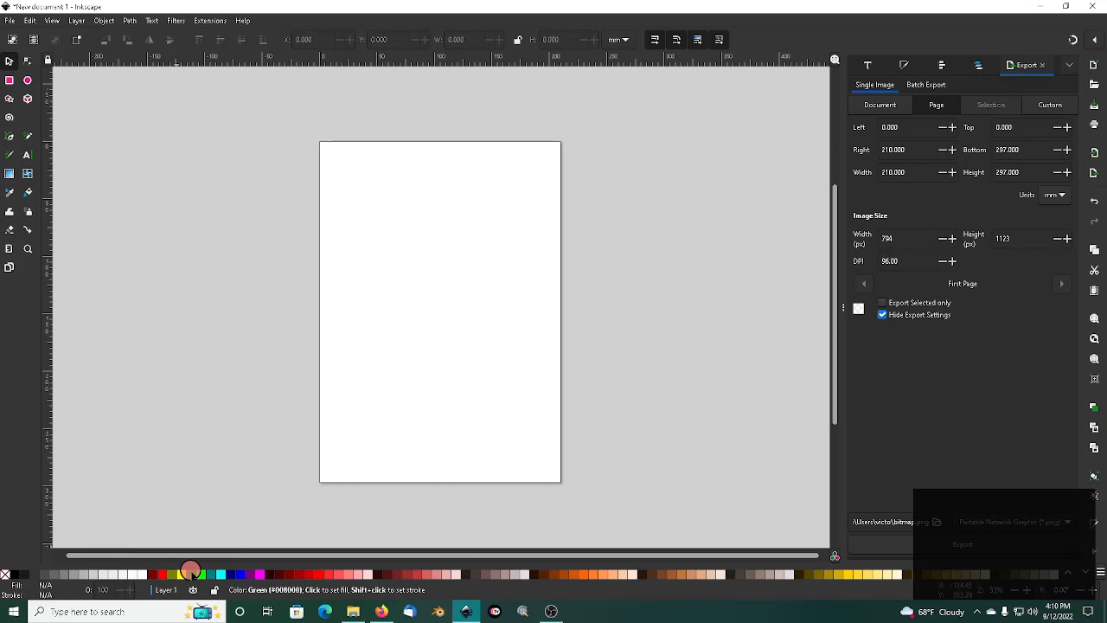
click(12, 80)
drag(346, 185, 511, 273)
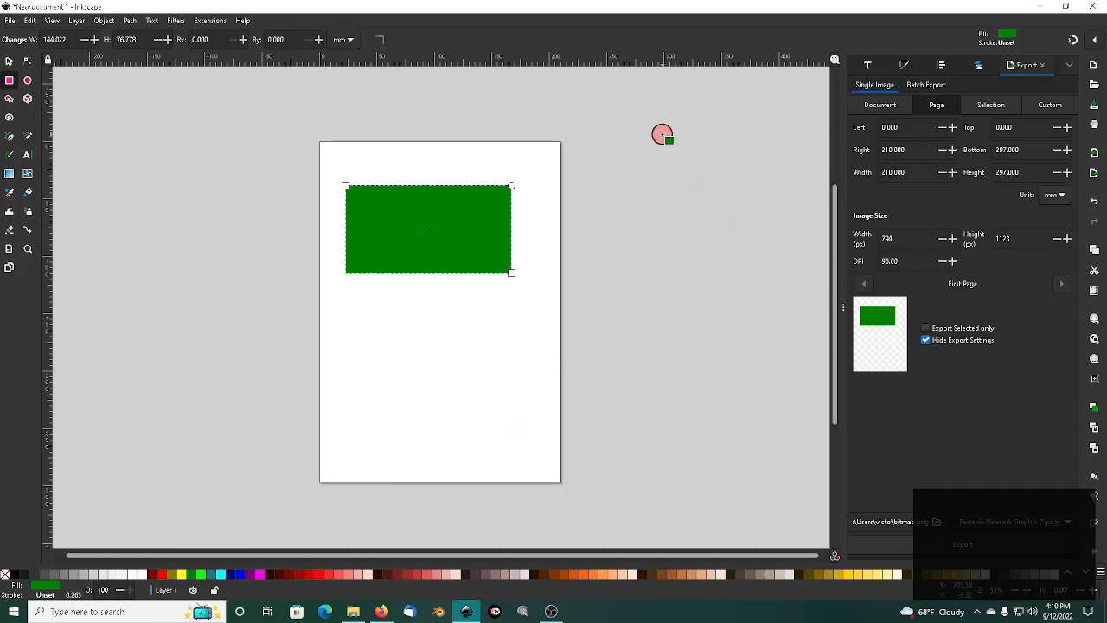
Give the green rectangle a flat black stroke color
key(ctrl)
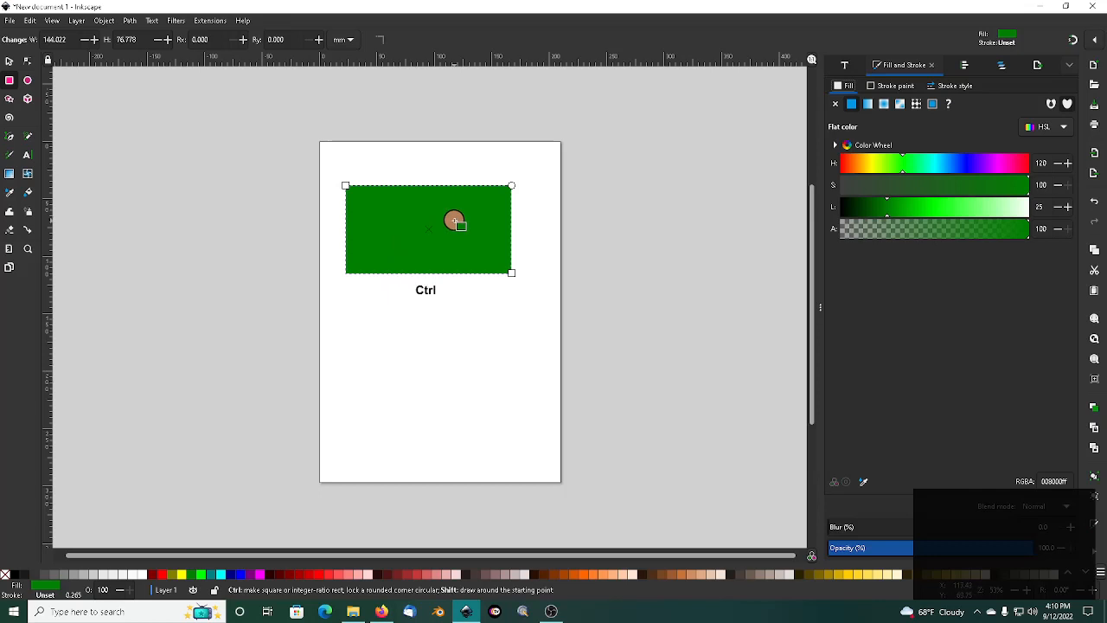
scroll(454, 221, up, 2)
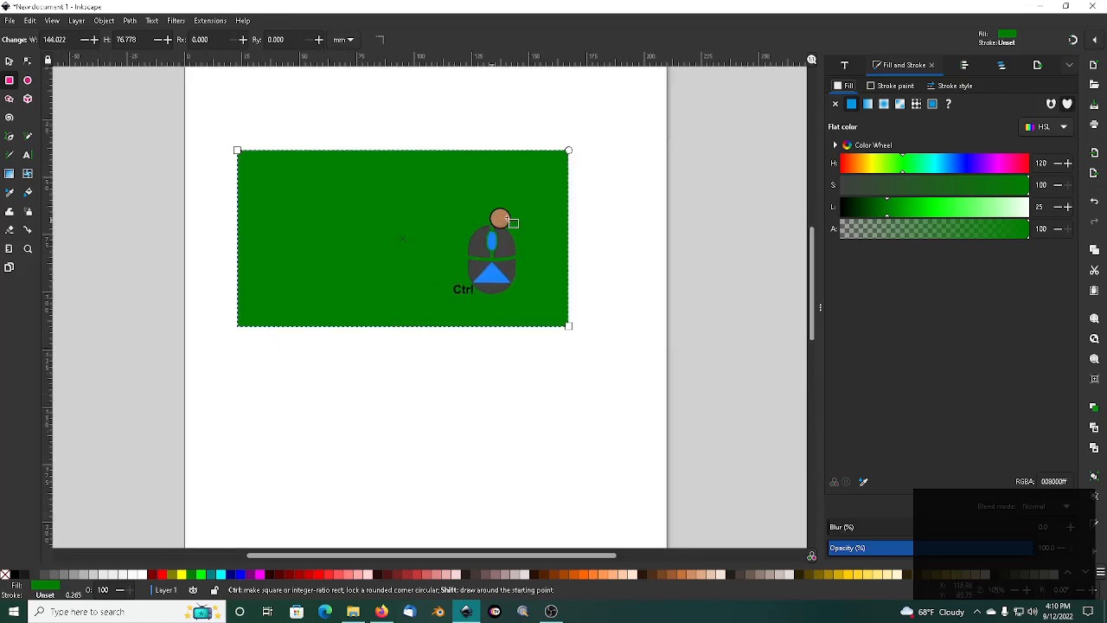
click(895, 87)
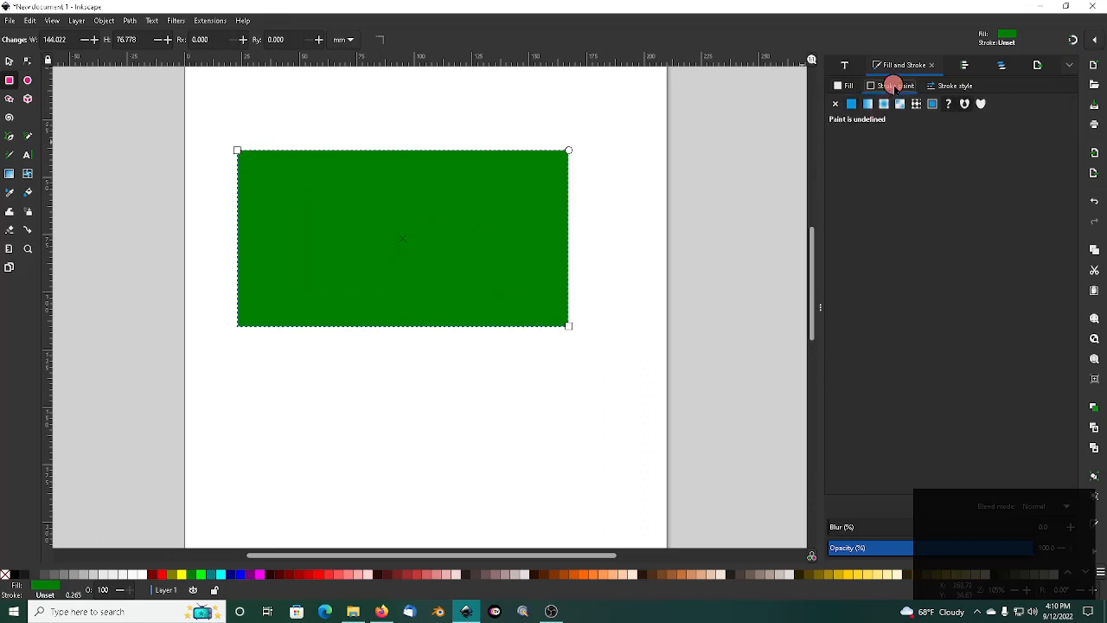
click(835, 105)
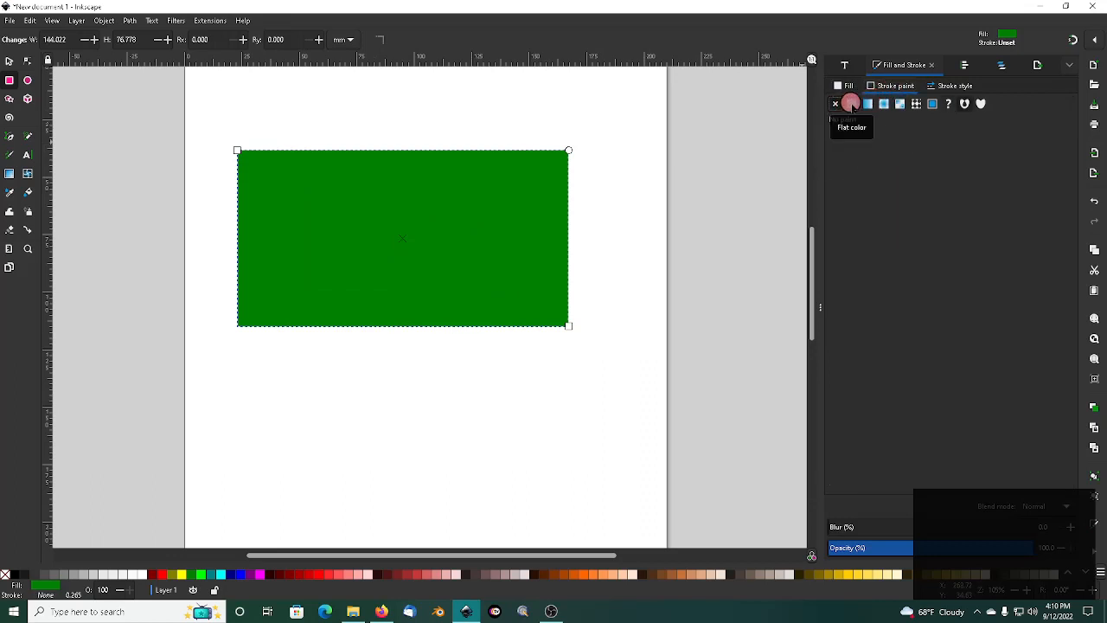
click(851, 104)
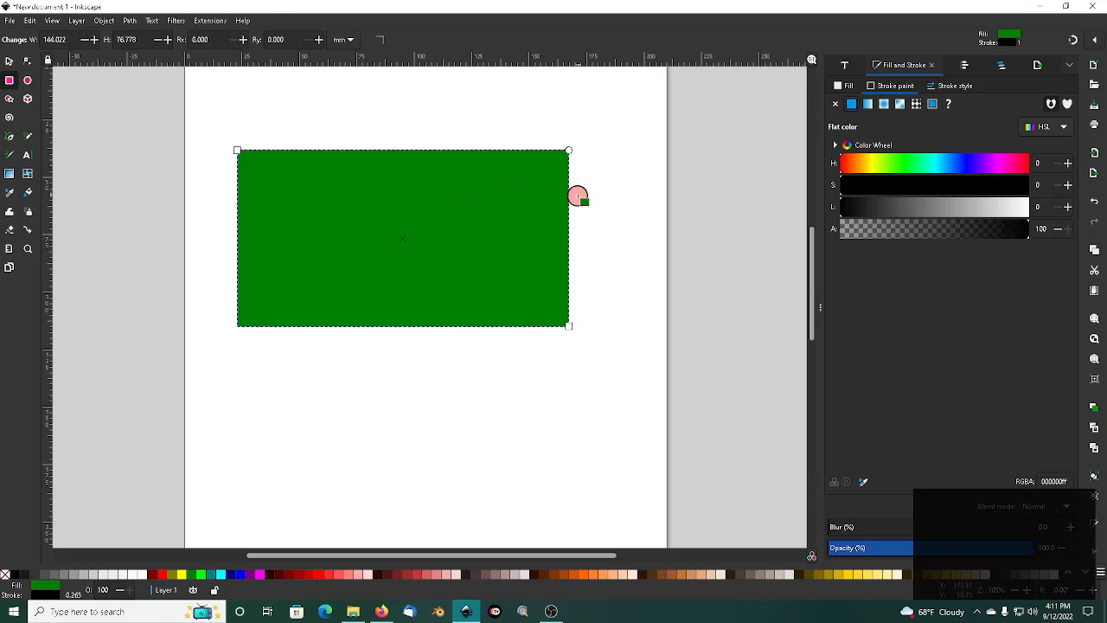
Increase the rectangle's stroke width to 1.865 mm
scroll(578, 195, up, 4)
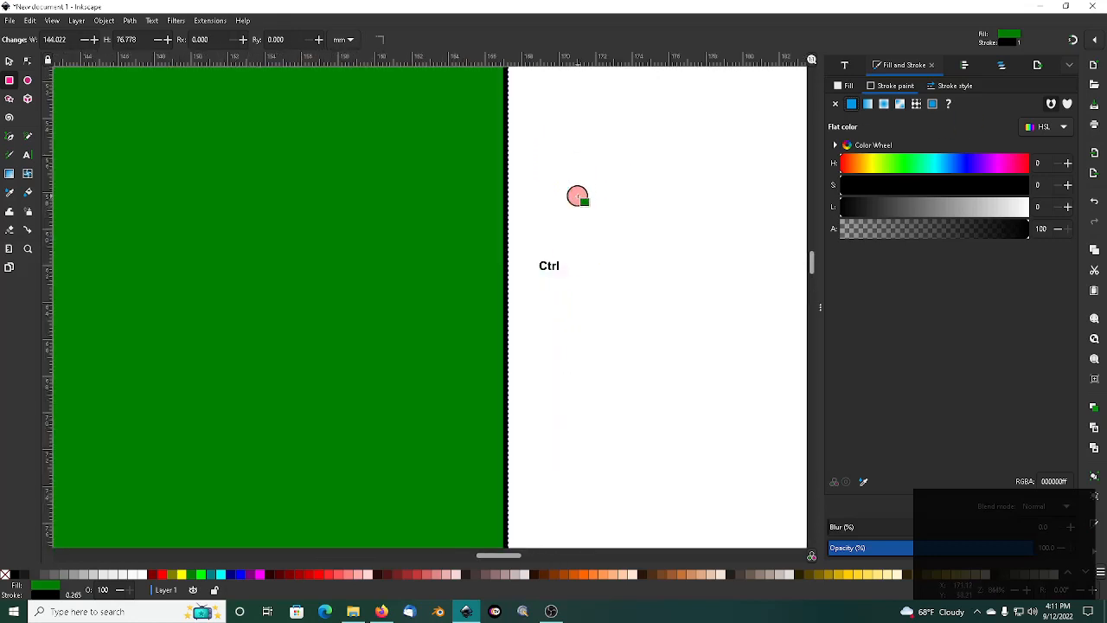
scroll(577, 195, down, 3)
scroll(578, 194, up, 2)
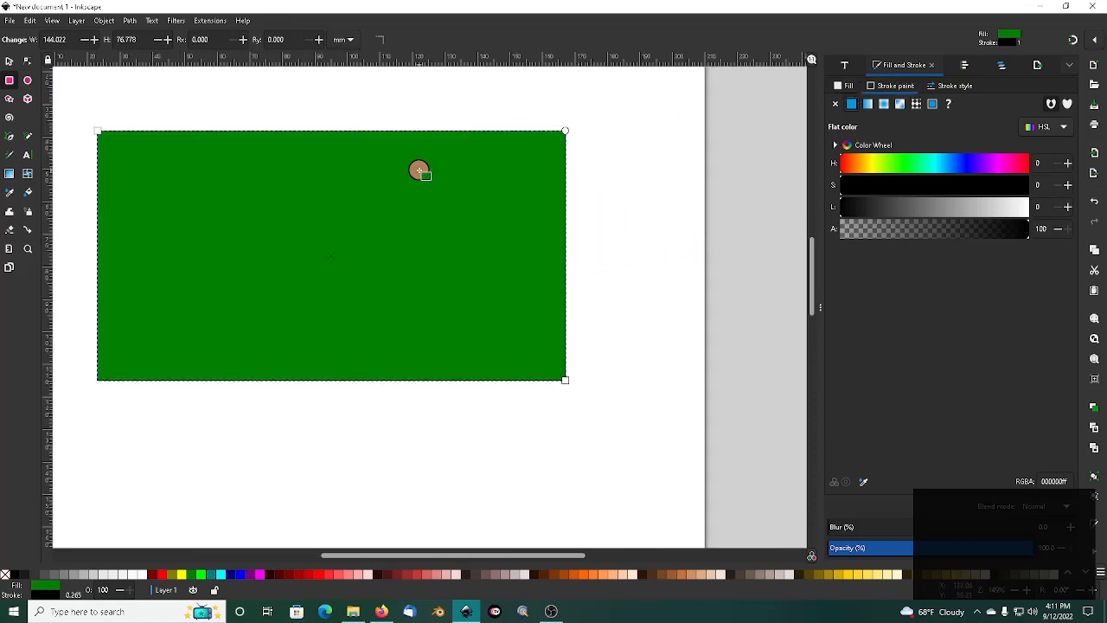
click(954, 85)
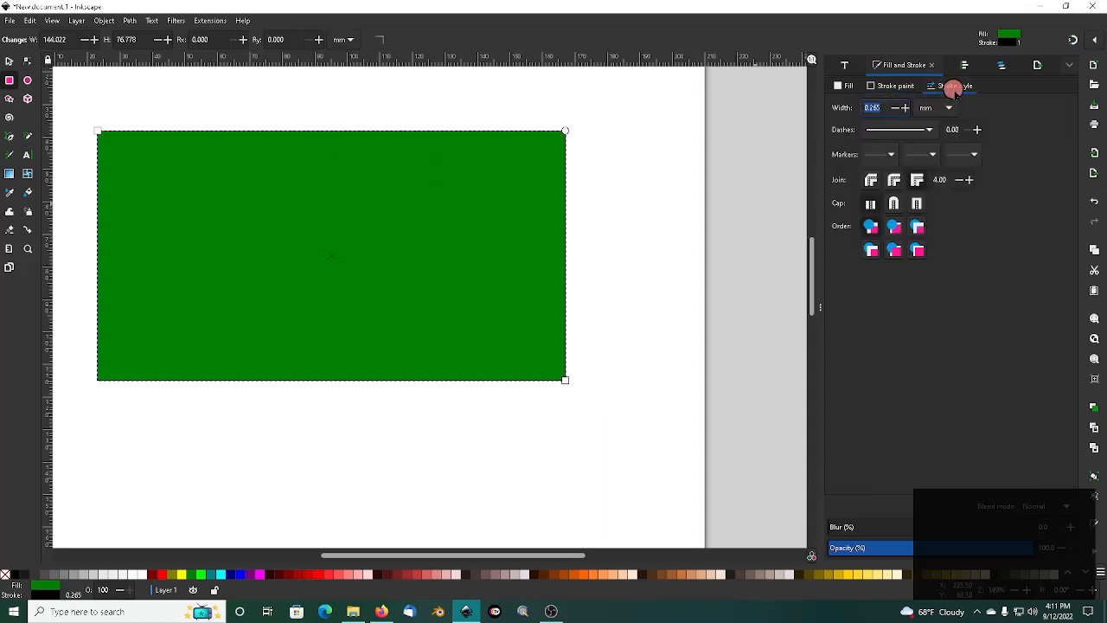
click(907, 111)
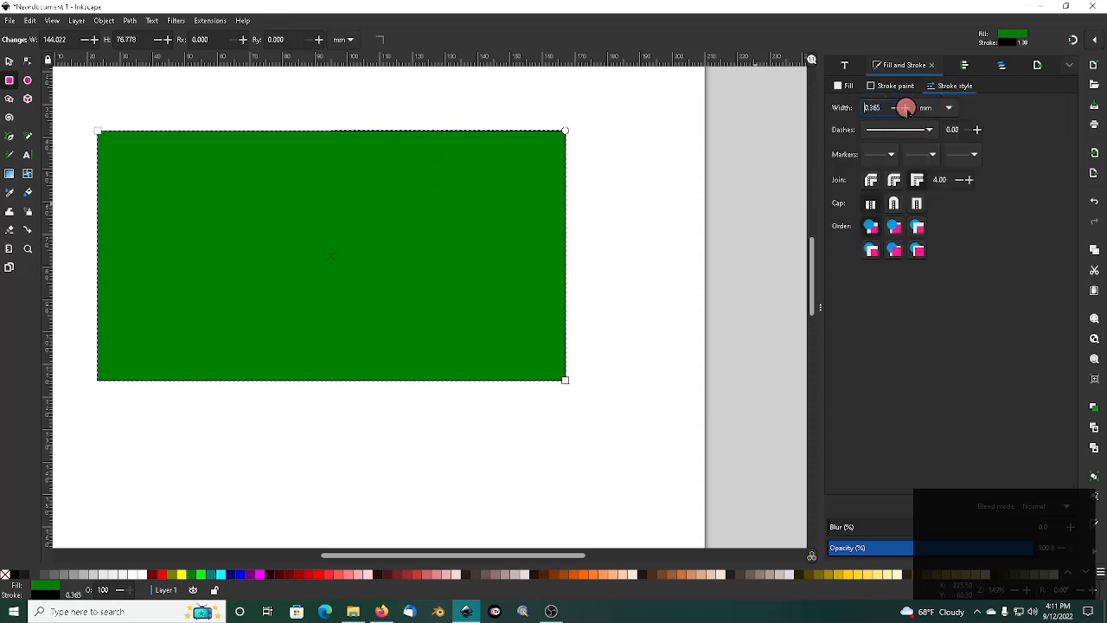
click(907, 111)
click(907, 111)
click(908, 110)
double_click(907, 109)
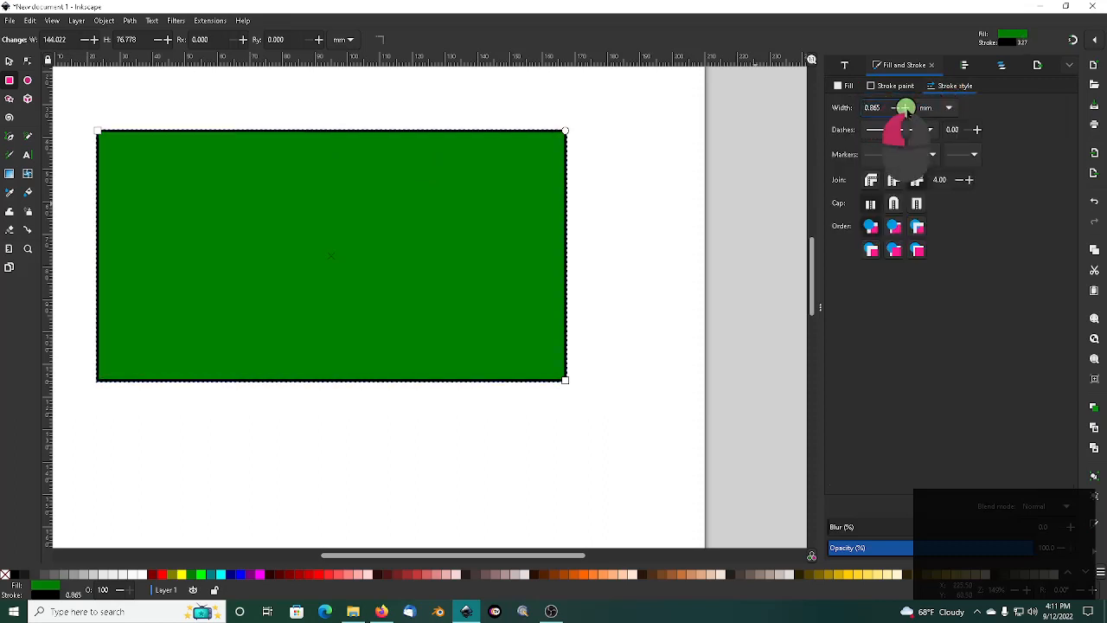
double_click(908, 109)
double_click(907, 109)
double_click(907, 109)
click(908, 109)
click(907, 109)
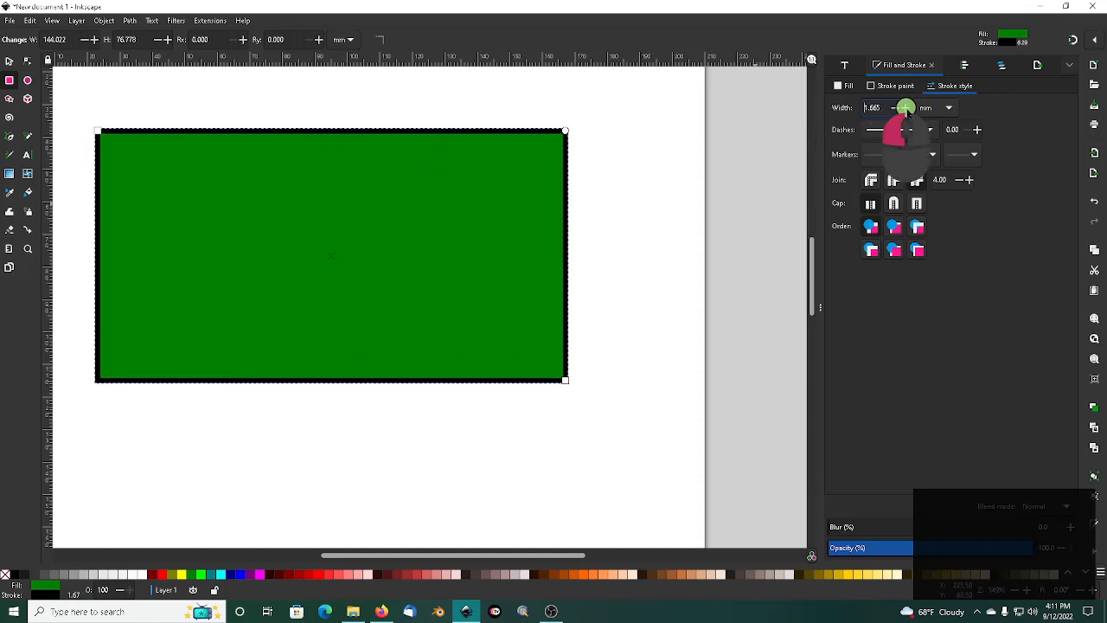
double_click(907, 109)
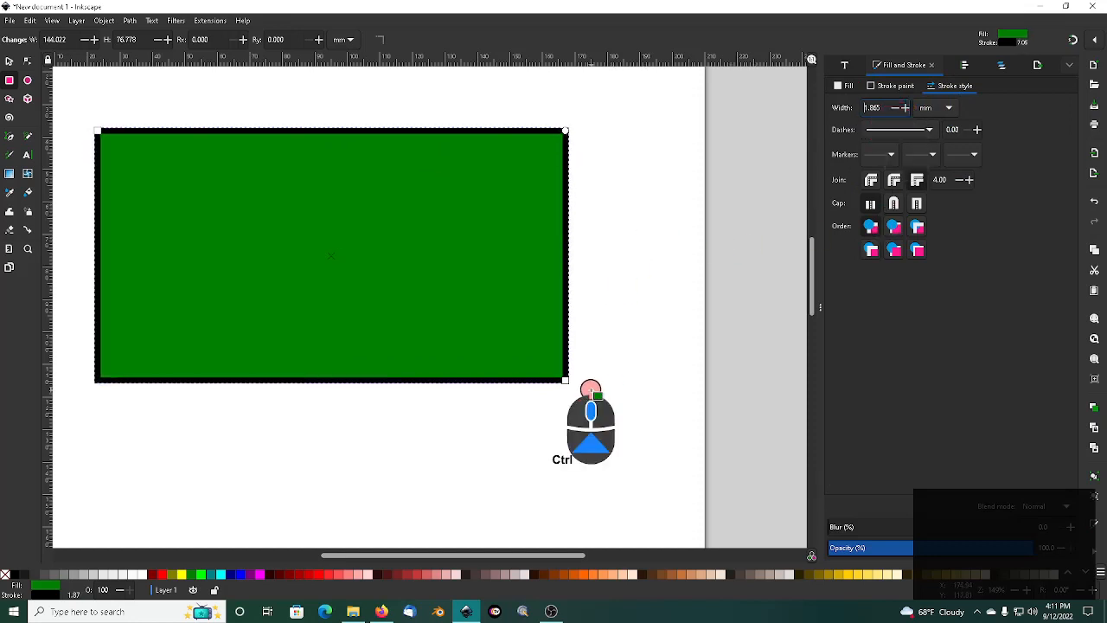
Try the bevel and round join styles on the rectangle's stroke corners
ctrl+scroll(593, 393, up, 2)
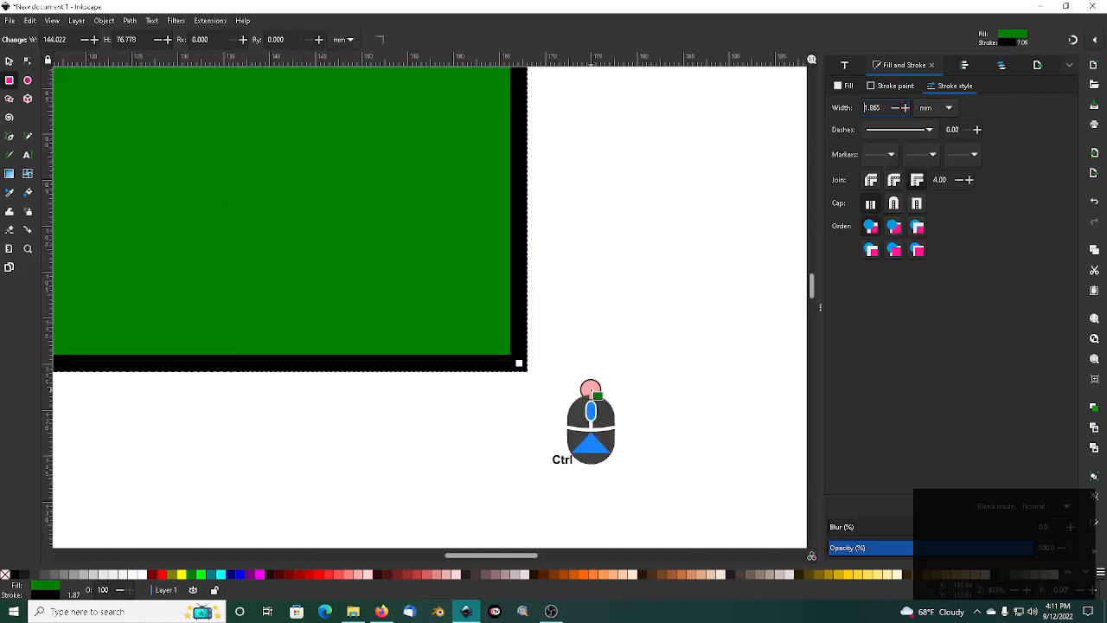
click(871, 179)
click(892, 180)
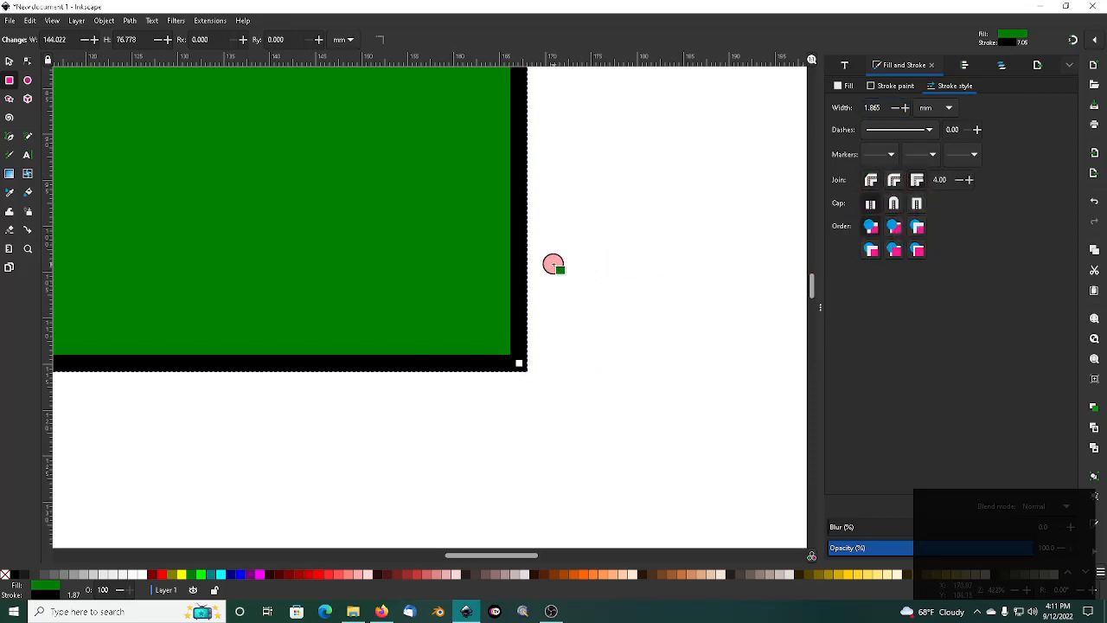
Try a blue (#0000FF) fill on the rectangle and return it to green
ctrl+scroll(553, 262, down, 4)
ctrl+scroll(554, 262, down, 1)
click(511, 239)
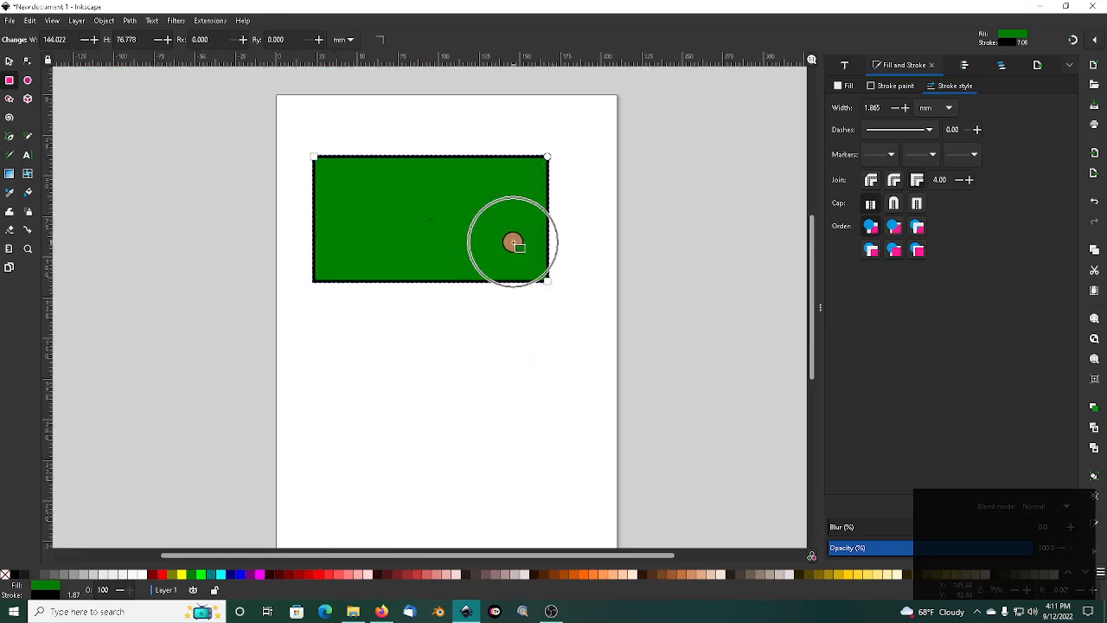
click(242, 573)
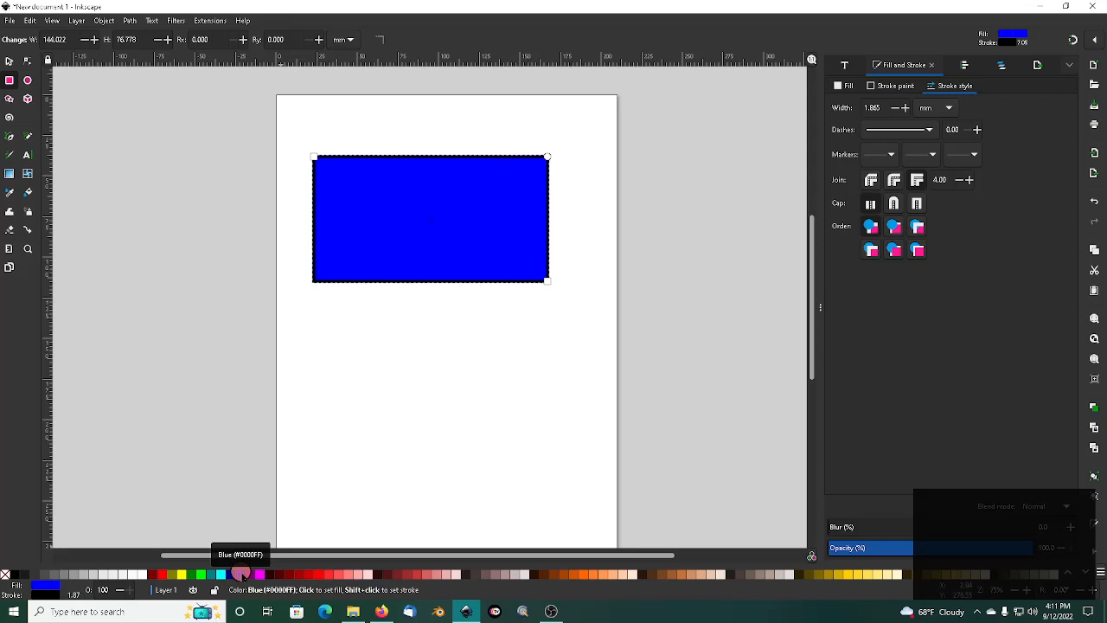
click(194, 573)
Try a red (#FF0000) stroke on the rectangle and return the stroke to black
drag(194, 573, 164, 573)
scroll(416, 286, up, 2)
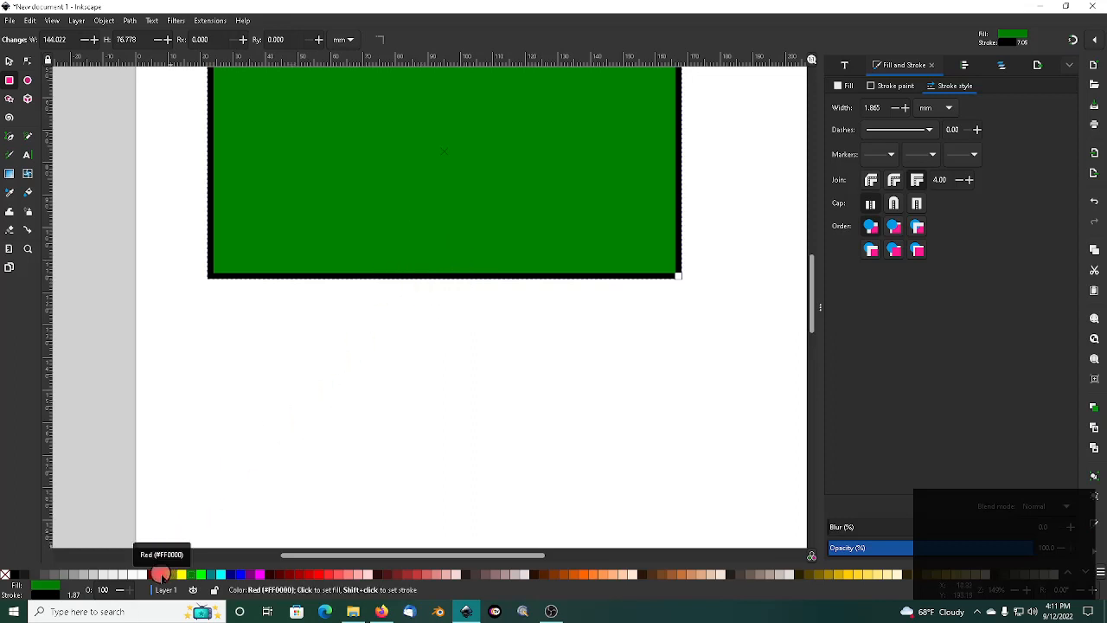
shift+click(161, 574)
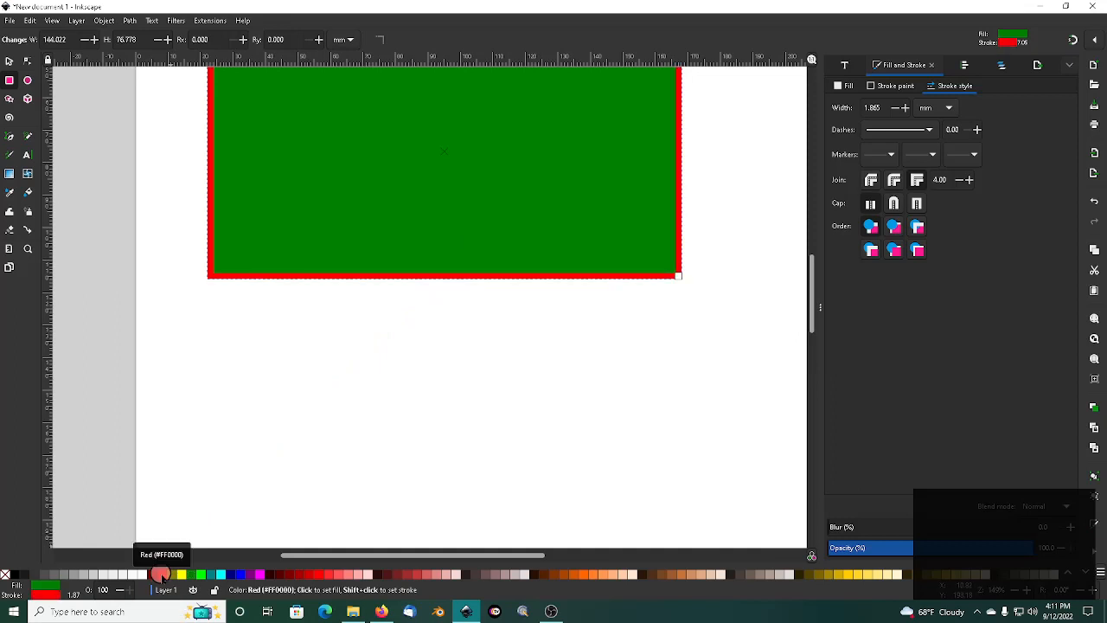
shift+click(29, 573)
Draw a circle with a radius of about 58 mm overlapping the rectangle's lower-left corner, fill it red and switch to the Selector tool
scroll(435, 329, down, 3)
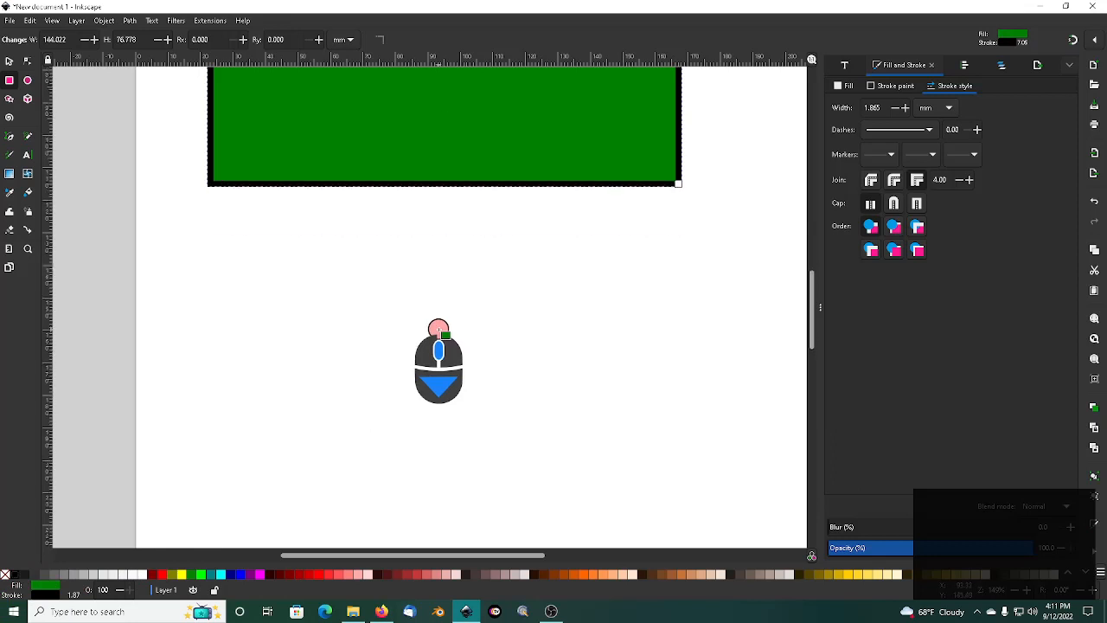
scroll(426, 311, up, 3)
ctrl+scroll(436, 293, down, 3)
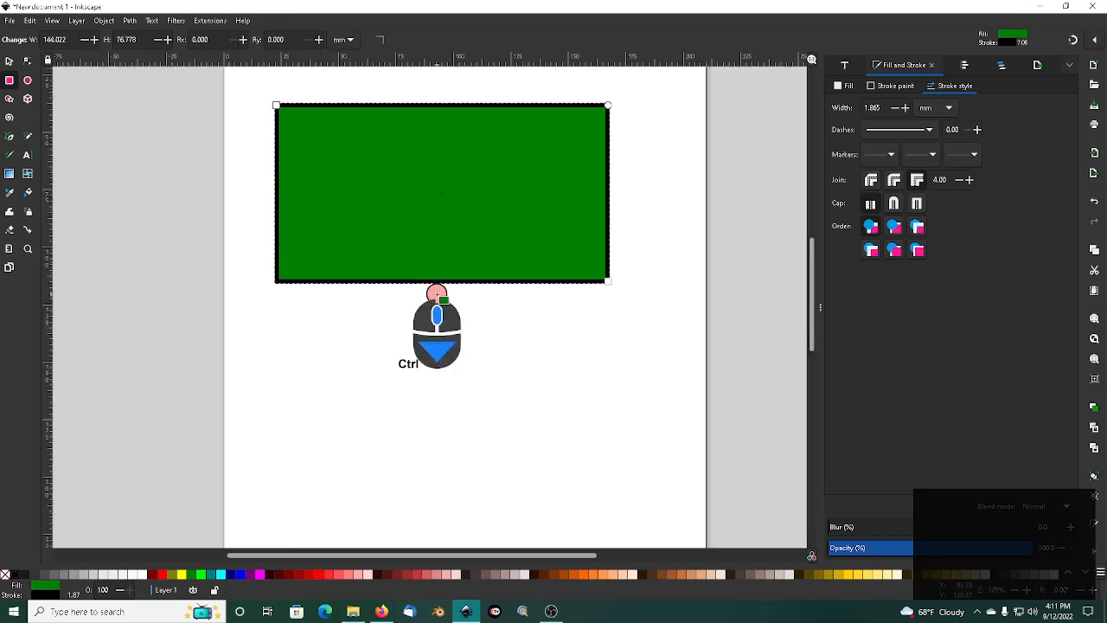
click(27, 81)
drag(381, 356, 472, 459)
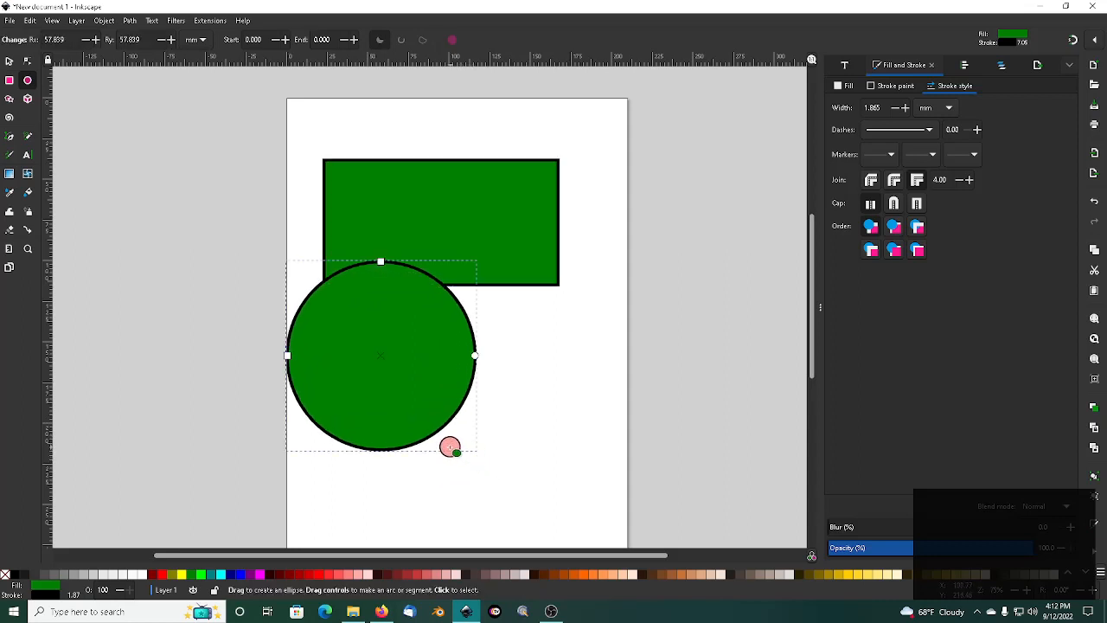
click(318, 575)
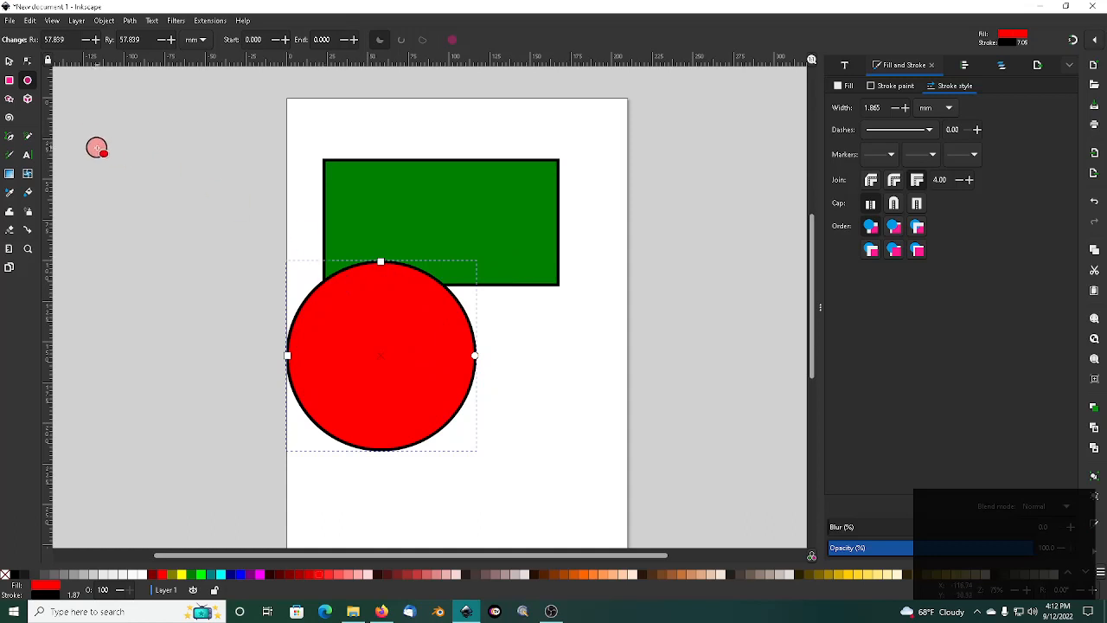
key(s)
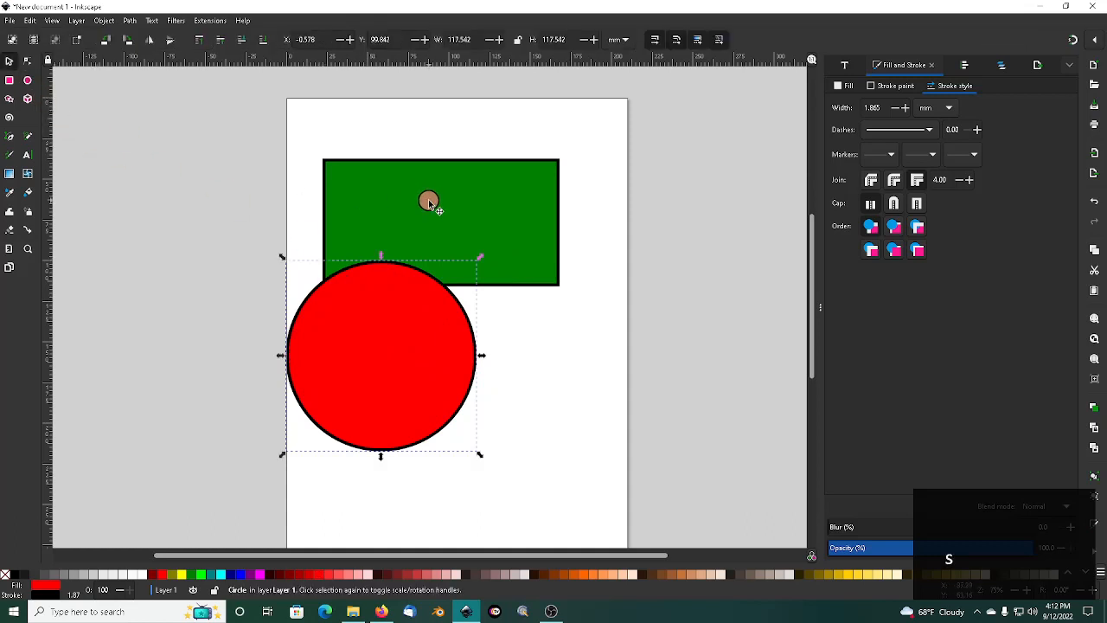
Select the green rectangle and raise it to the top of the stacking order, above the red circle
click(428, 198)
click(410, 326)
click(487, 231)
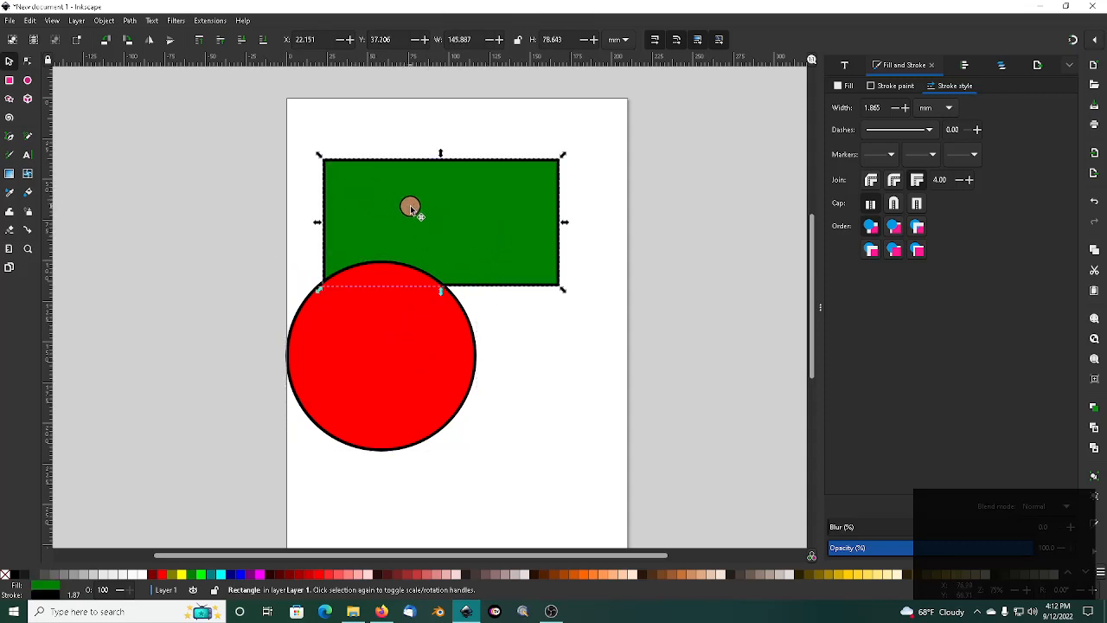
click(216, 40)
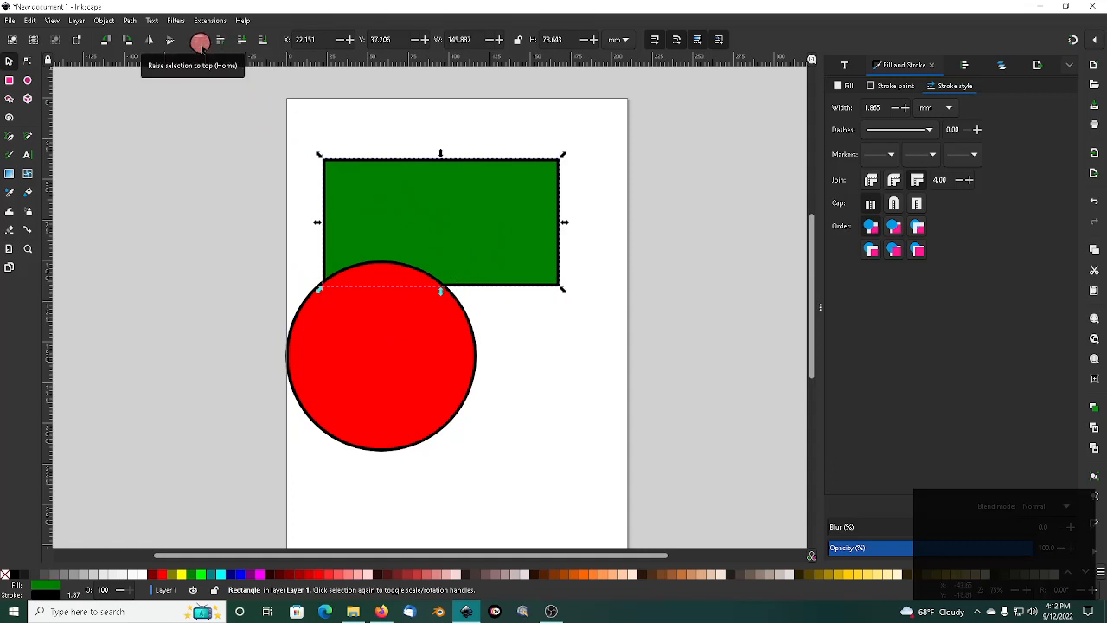
Raise the red circle to the top of the stacking order, and lower it back to the bottom
click(334, 332)
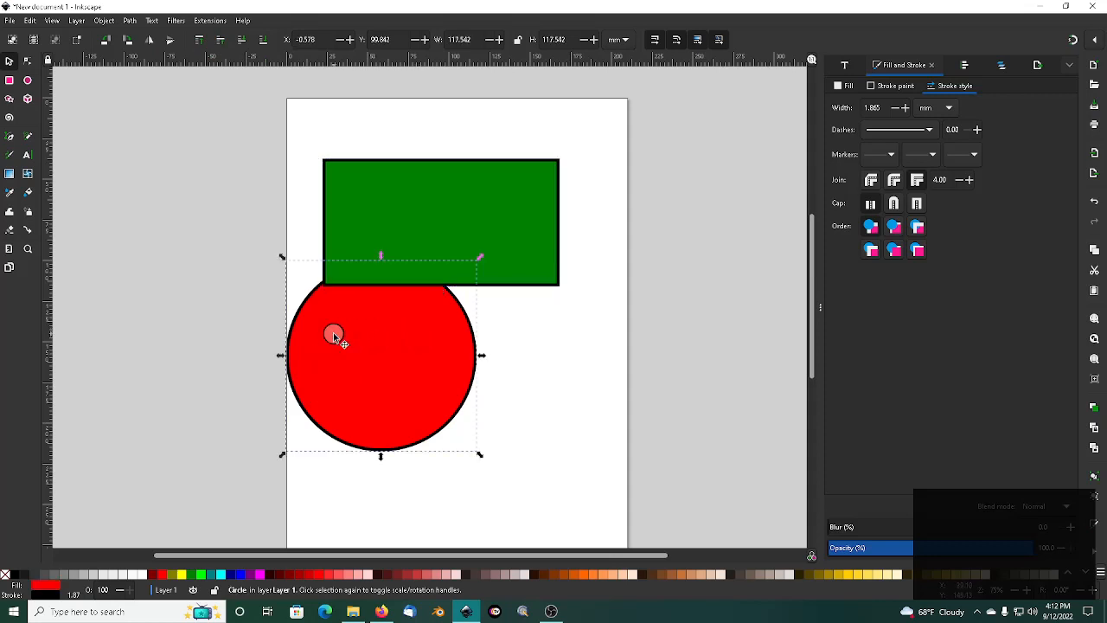
click(200, 41)
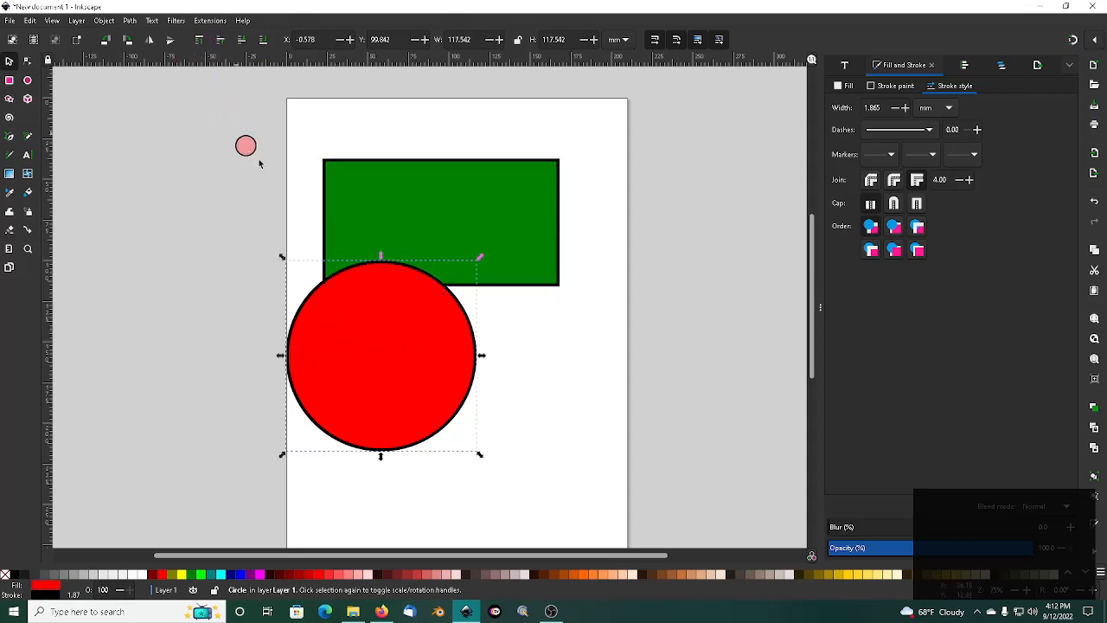
click(263, 39)
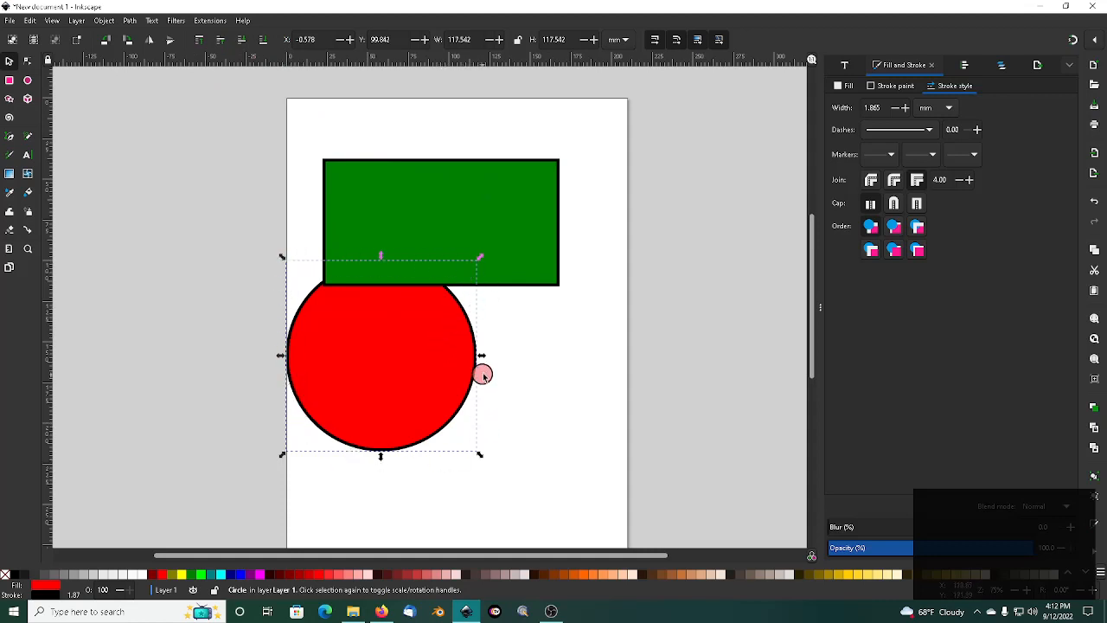
Try widening the circle to about 125 mm and scaling it from its lower-right corner, and undo both changes
mouse_move(482, 357)
mouse_down()
mouse_move(591, 361)
mouse_move(494, 361)
mouse_up()
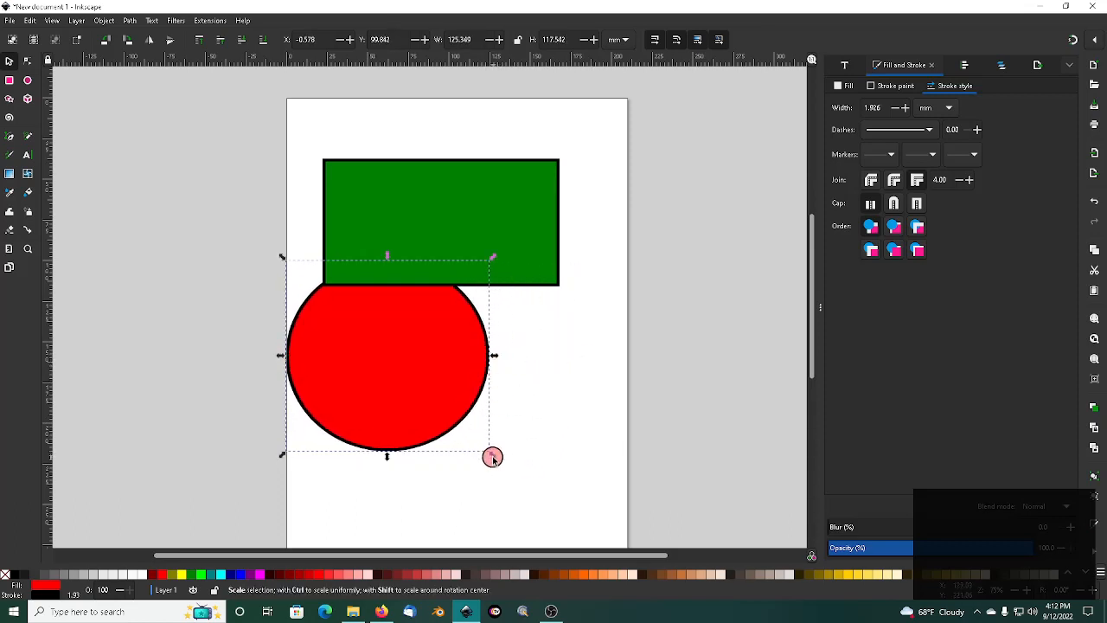
drag(492, 454, 468, 504)
key(ctrl+z)
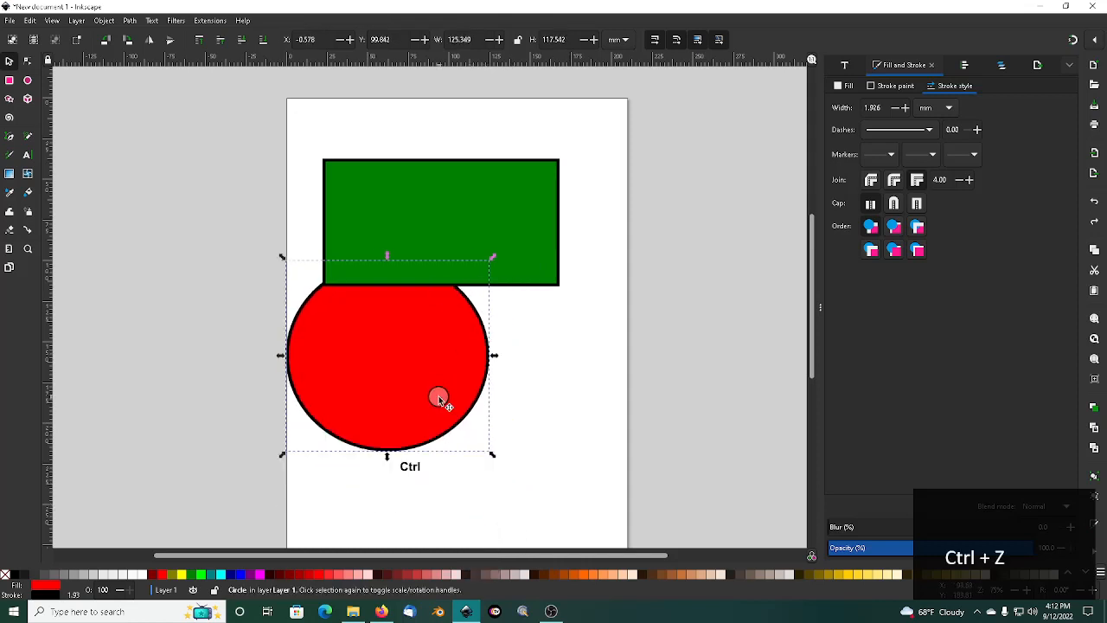
key(ctrl+z)
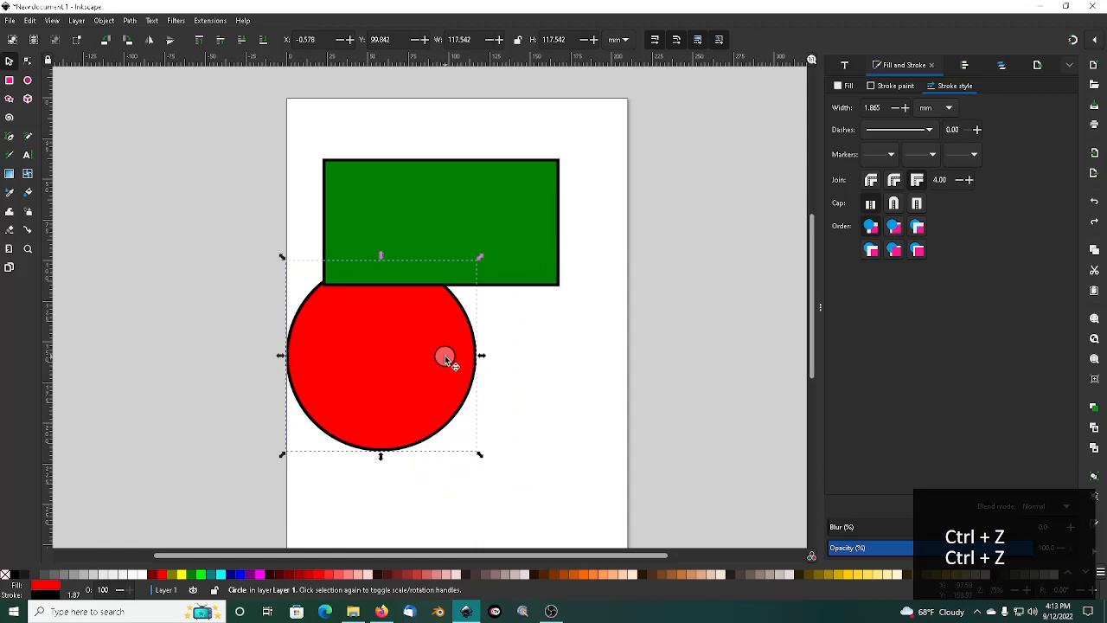
Rotate the circle, try skewing it and undo the skew, and bring back its scale handles
click(445, 356)
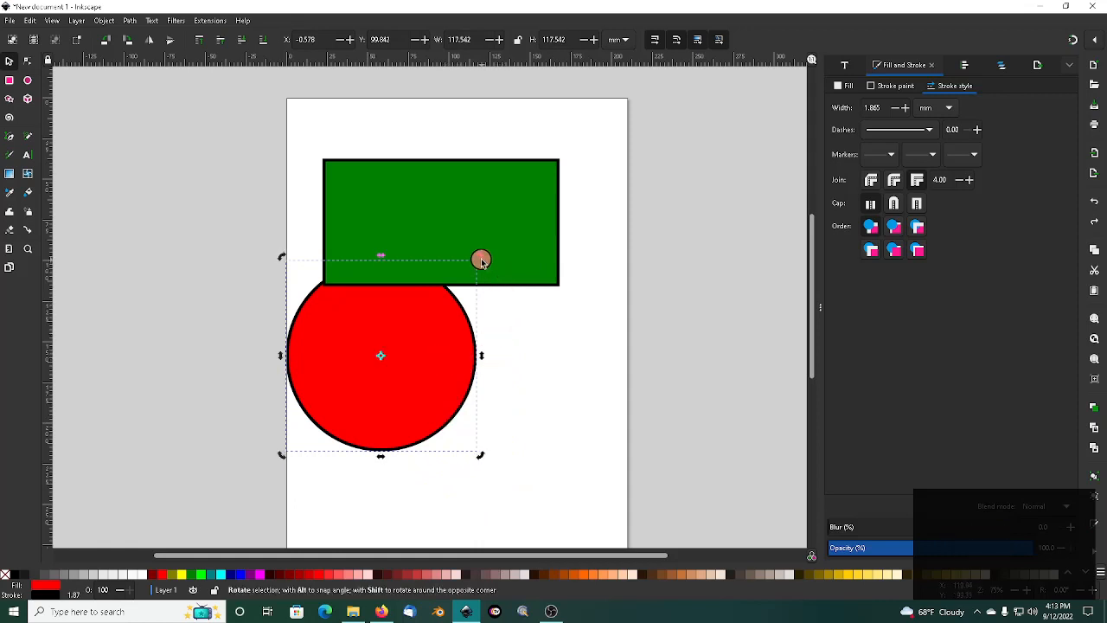
drag(481, 257, 531, 355)
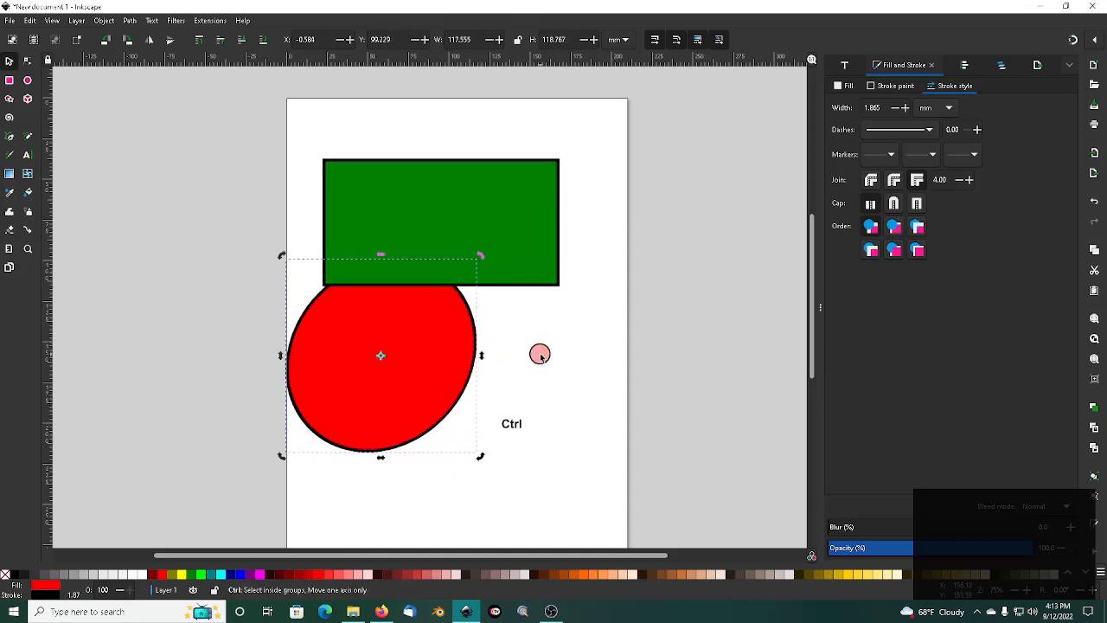
key(ctrl+z)
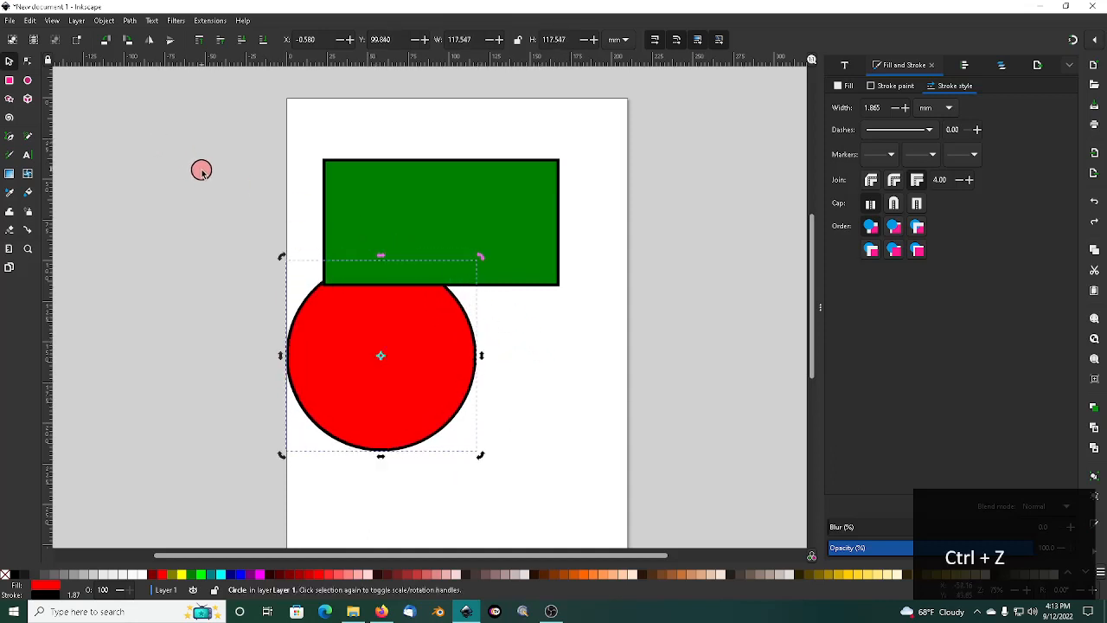
key(s)
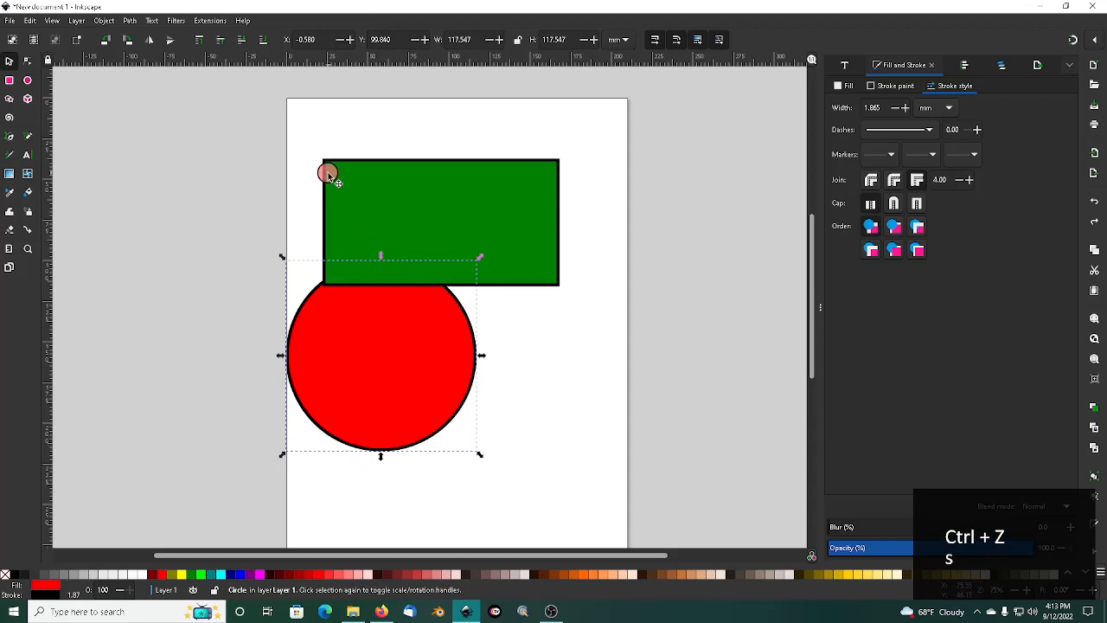
Scale the green rectangle down to about 102 mm wide and 65 mm high
click(328, 173)
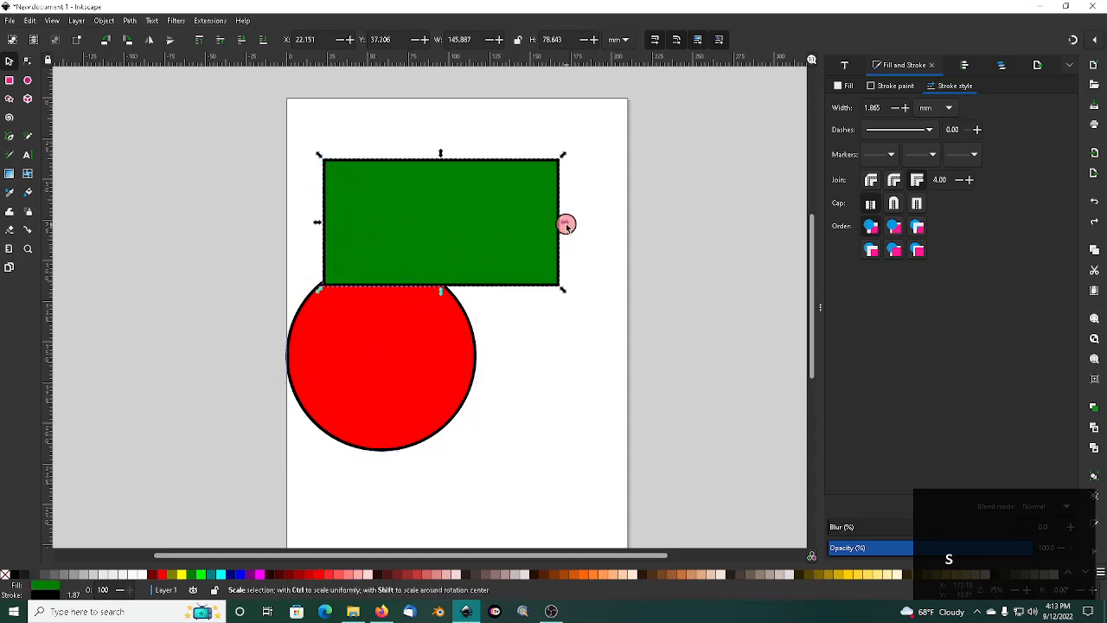
mouse_move(564, 222)
mouse_down()
mouse_move(450, 230)
mouse_move(545, 226)
mouse_up()
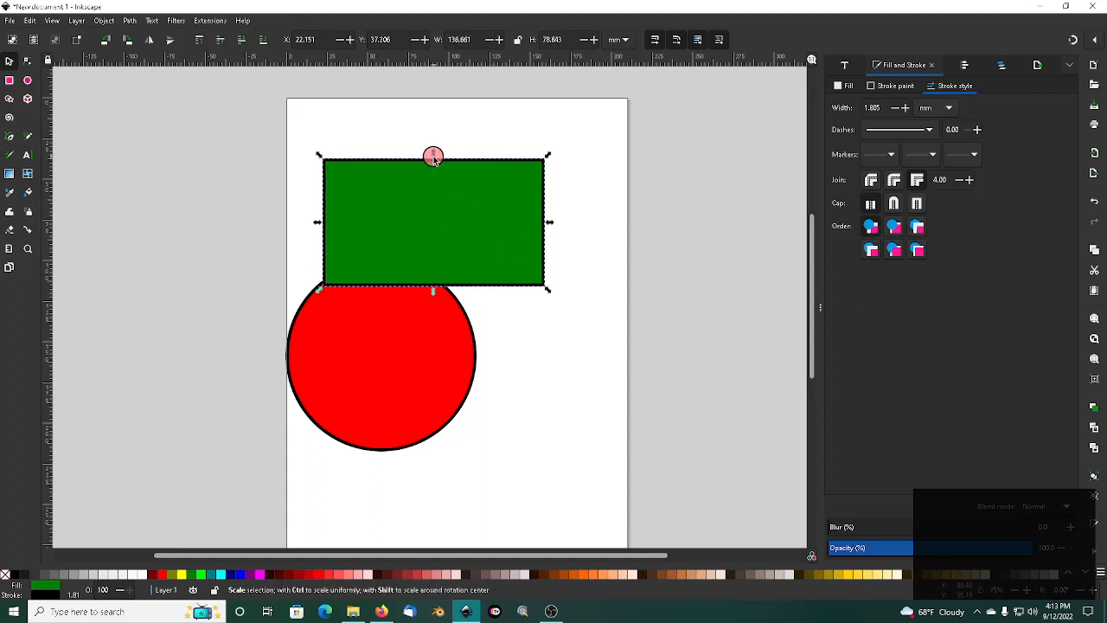
mouse_move(433, 153)
mouse_down()
mouse_move(438, 112)
mouse_move(438, 167)
mouse_up()
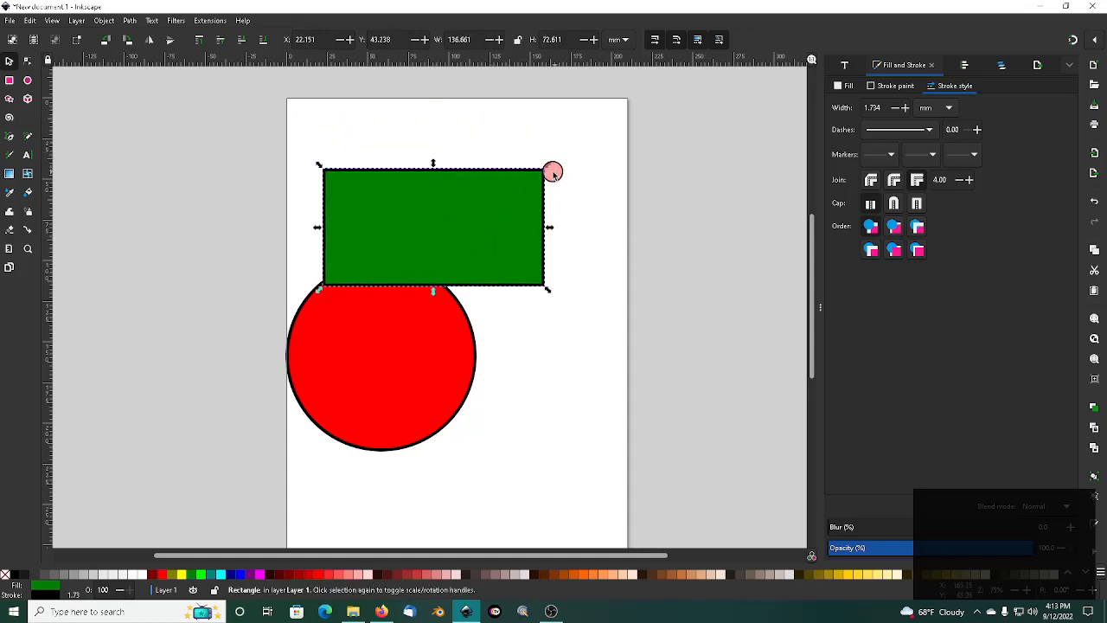
drag(548, 165, 491, 181)
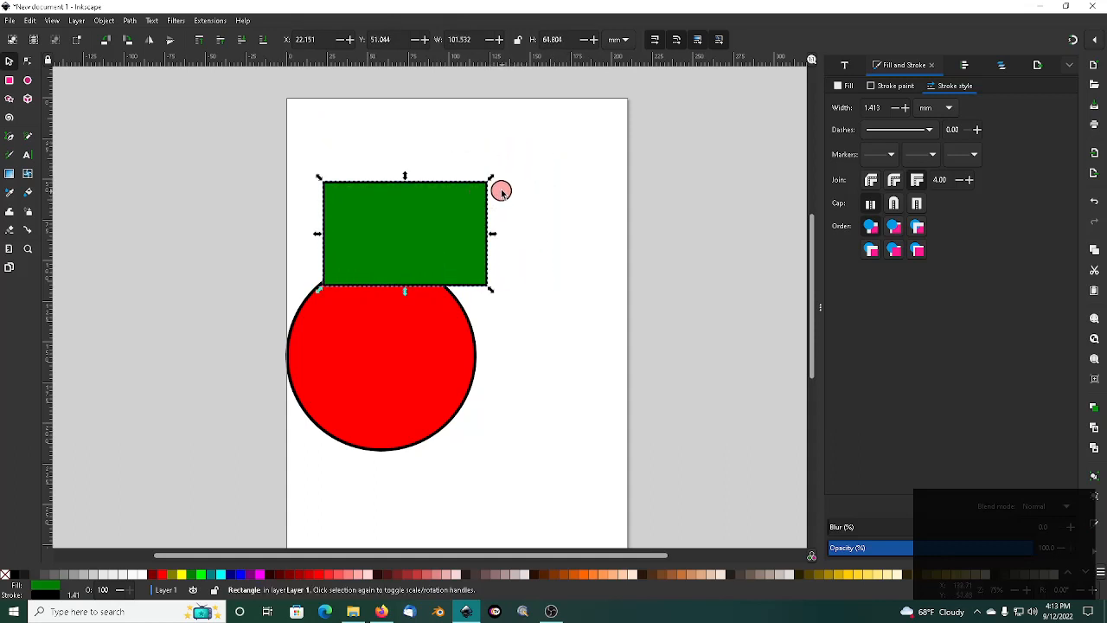
Scale the rectangle proportionally about its centre to about 146 × 93 mm
key(ctrl)
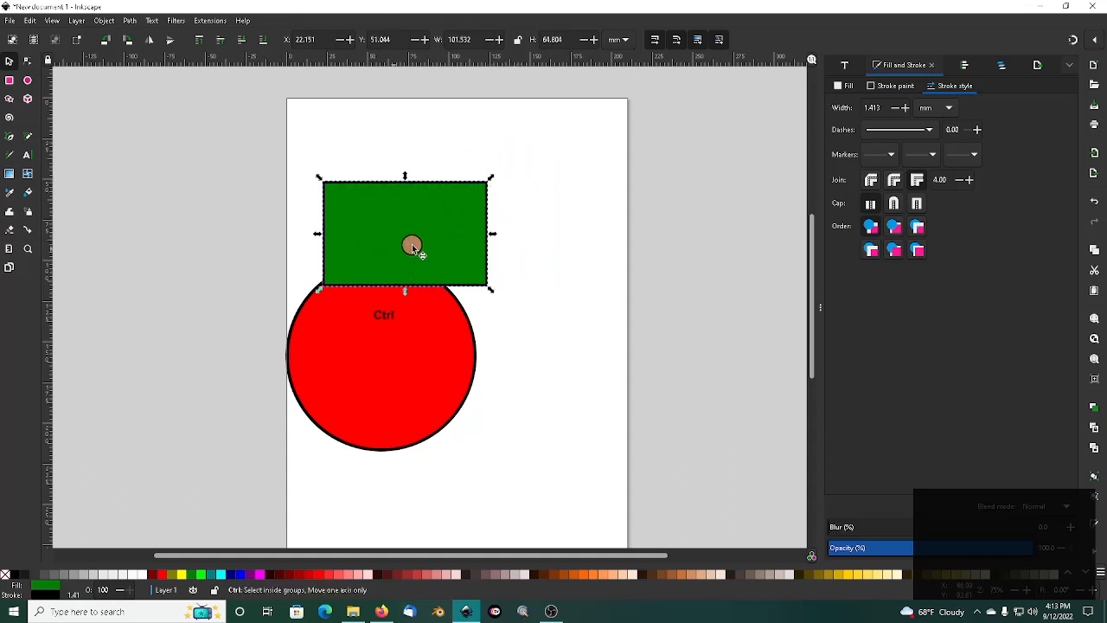
key(shift)
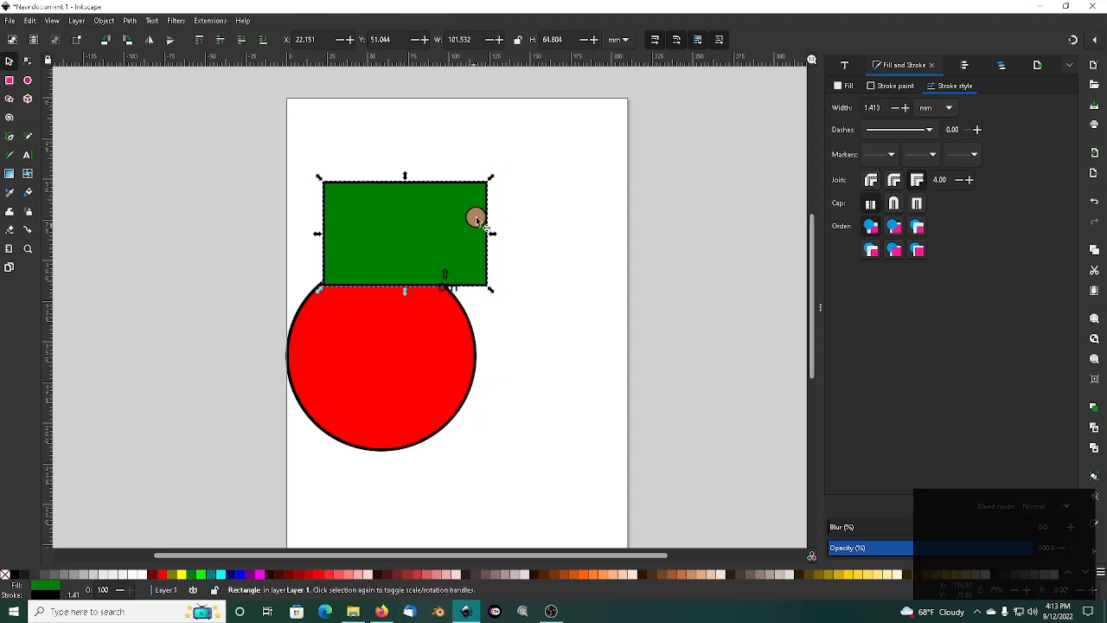
drag(491, 179, 526, 153)
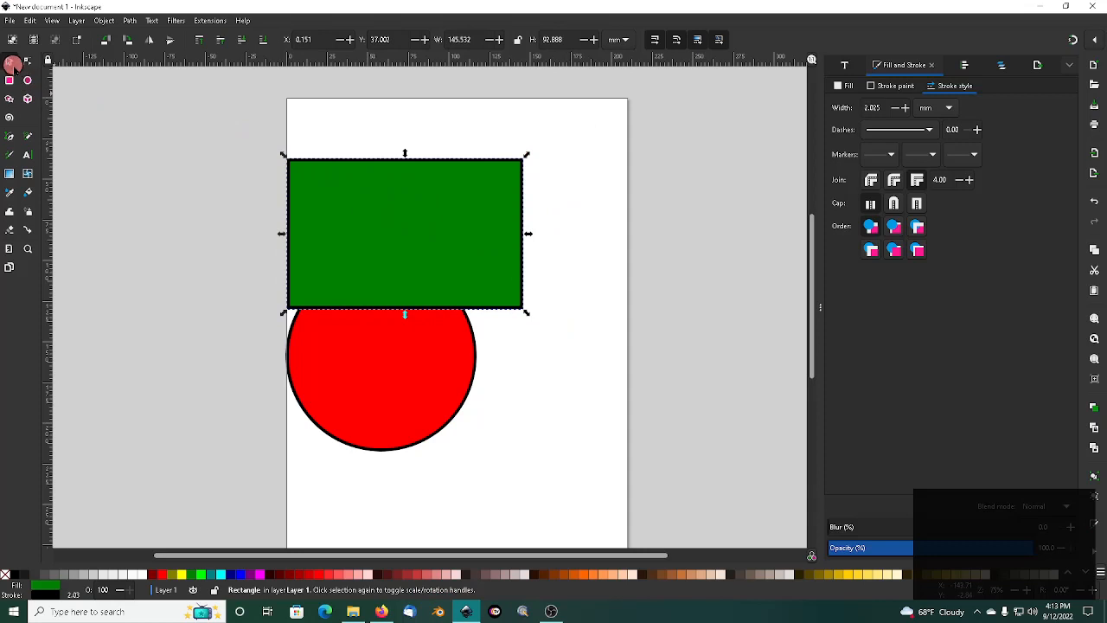
Move the green rectangle and the red circle off the page to its left side, with the circle below the rectangle
drag(409, 198, 146, 200)
click(400, 347)
drag(418, 334, 178, 427)
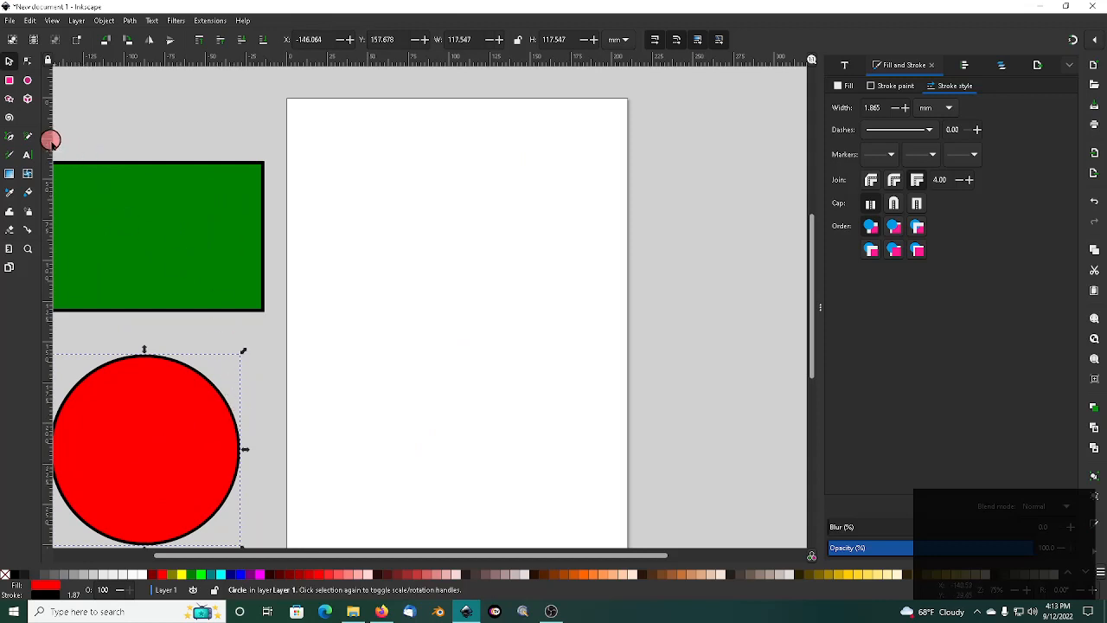
Draw a five-pointed star on the upper part of the page and reshape its points to a spoke ratio of about 0.292
click(11, 99)
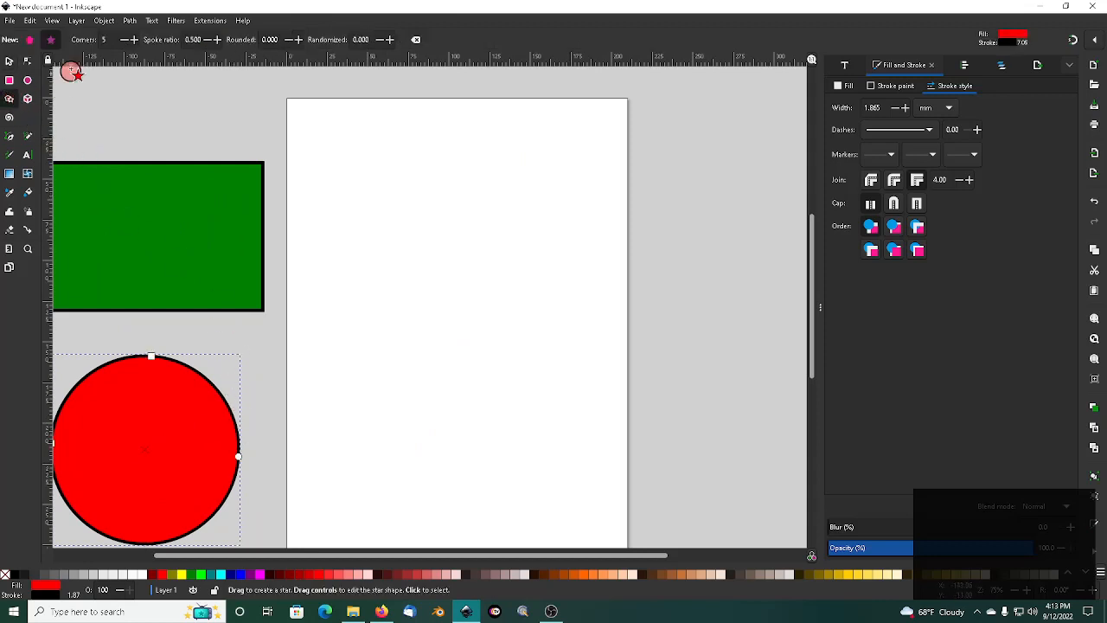
drag(420, 221, 463, 294)
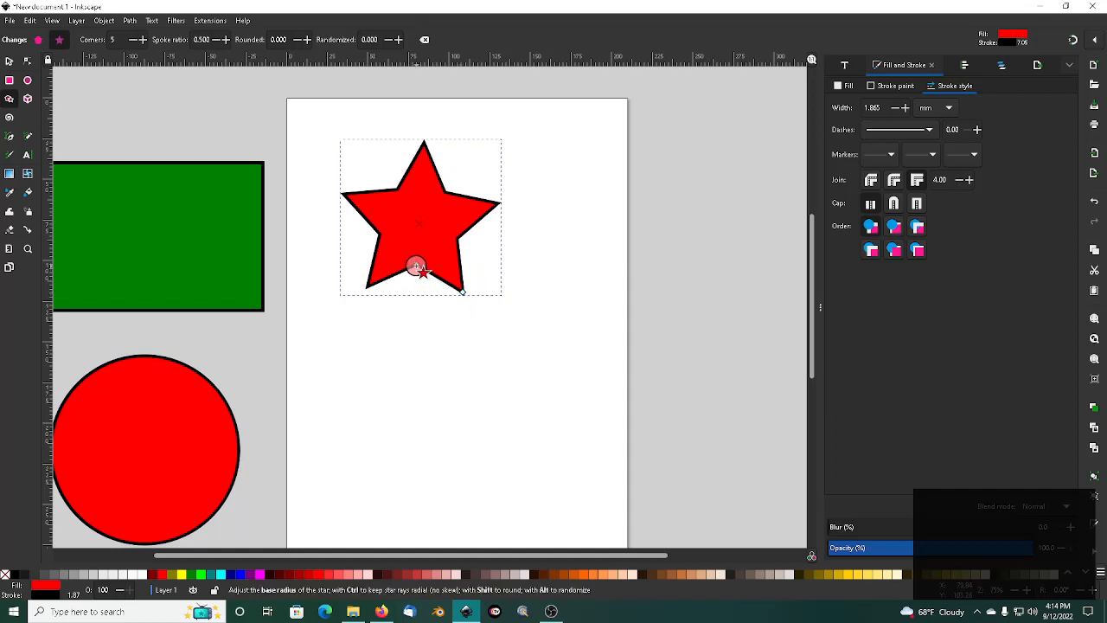
mouse_move(417, 265)
mouse_down()
mouse_move(415, 341)
mouse_move(425, 251)
mouse_up()
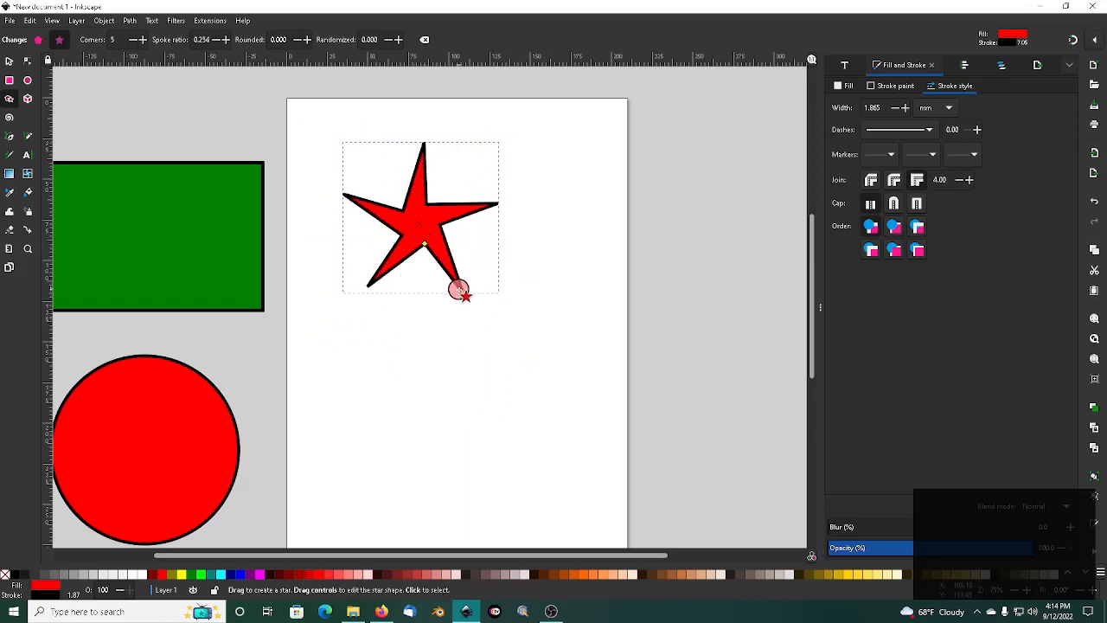
drag(463, 294, 488, 301)
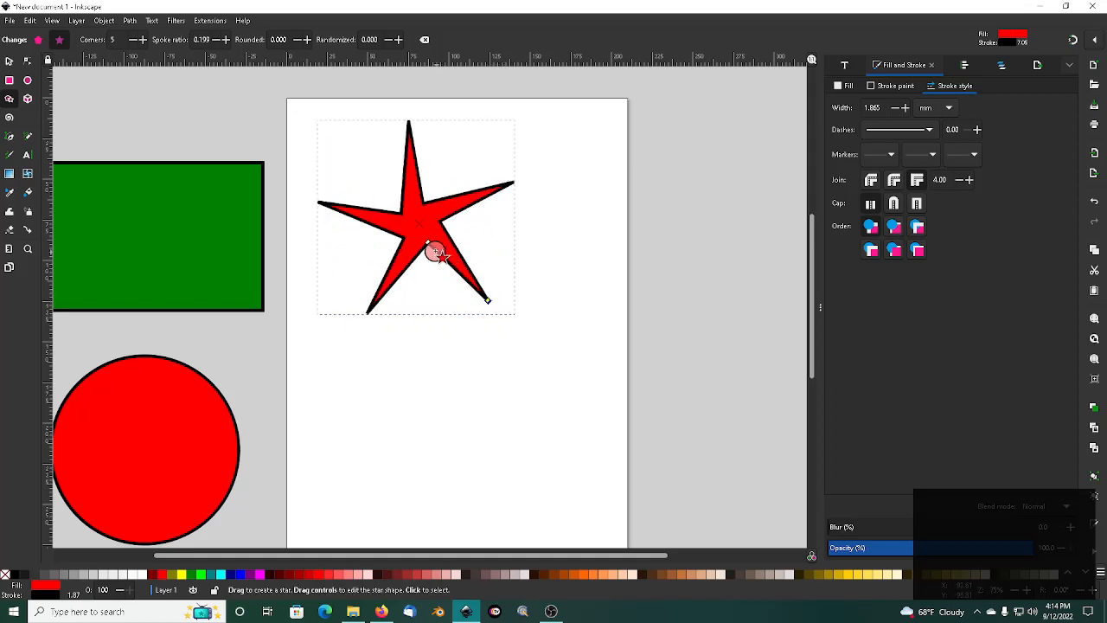
drag(430, 248, 420, 255)
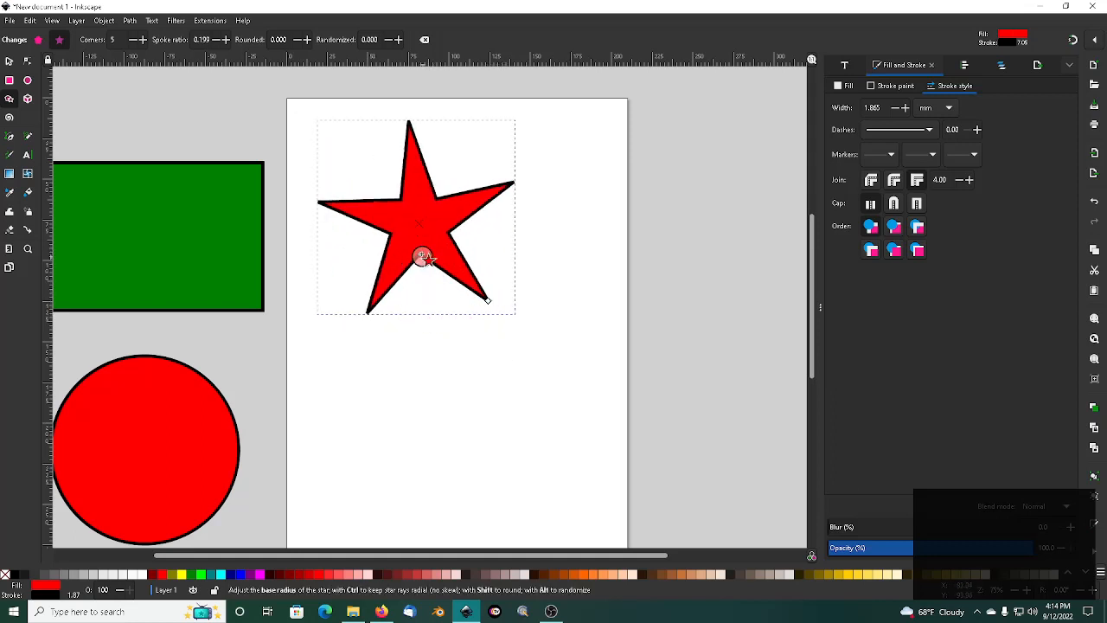
Set the star to 10 corners and widen its inner radius to a spoke ratio of about 0.604
click(143, 40)
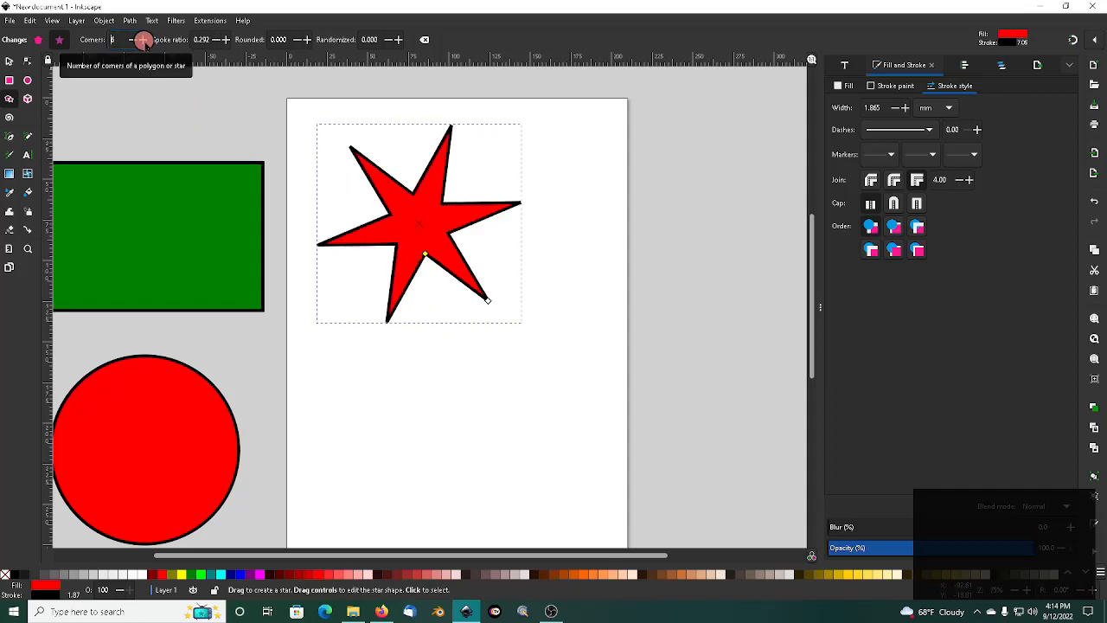
click(143, 40)
click(144, 40)
click(143, 40)
click(144, 40)
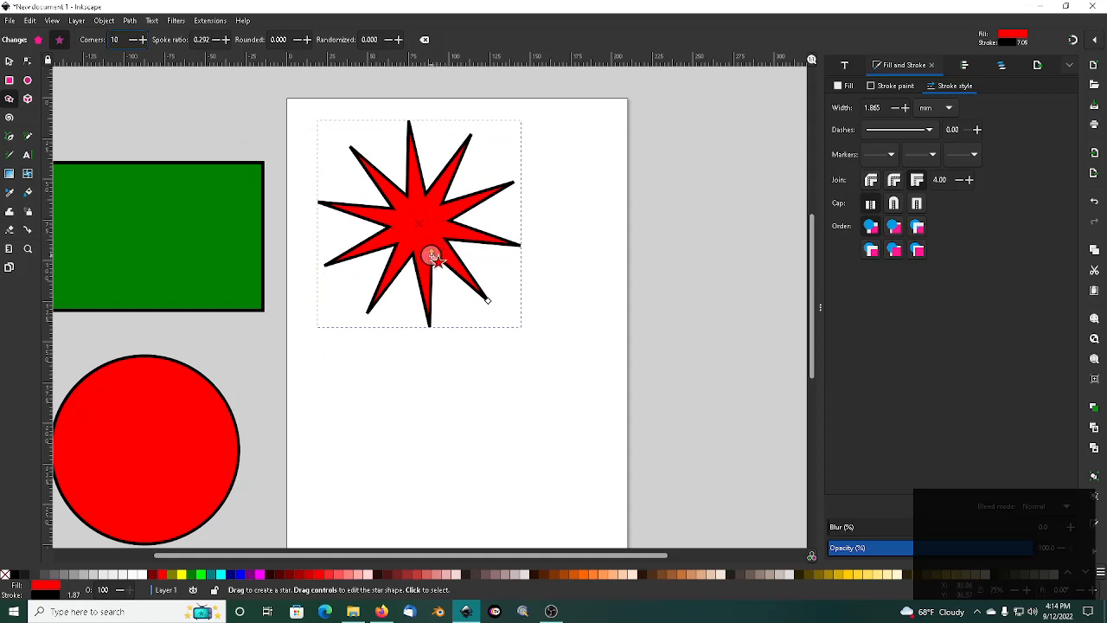
drag(431, 256, 427, 286)
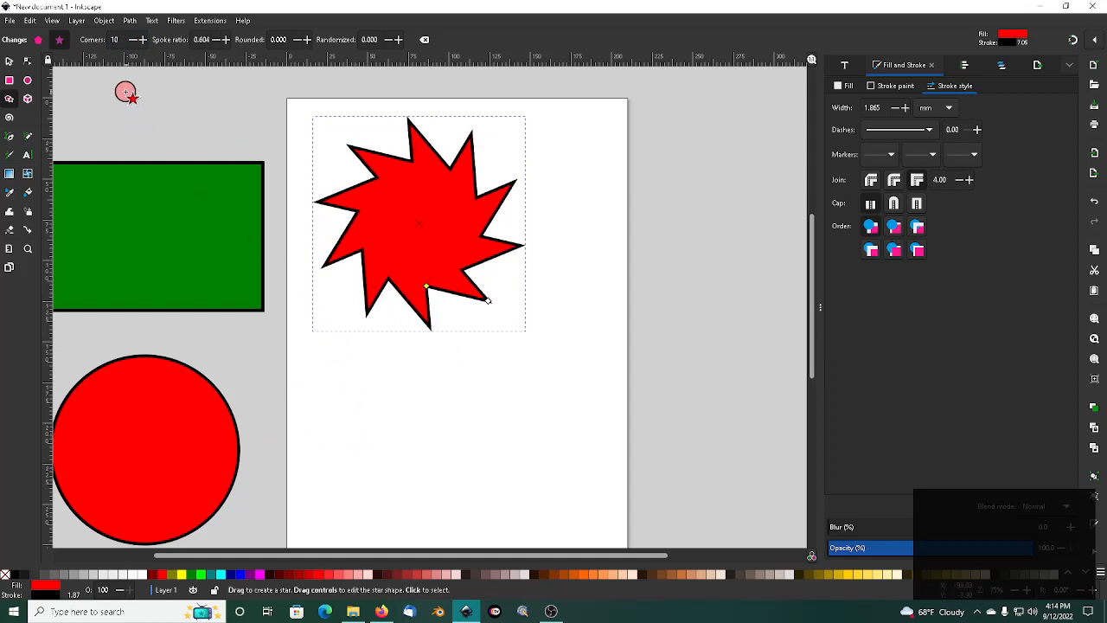
Convert the star to a regular polygon, enlarge it and change it back into a star about 153 × 155 mm
click(38, 40)
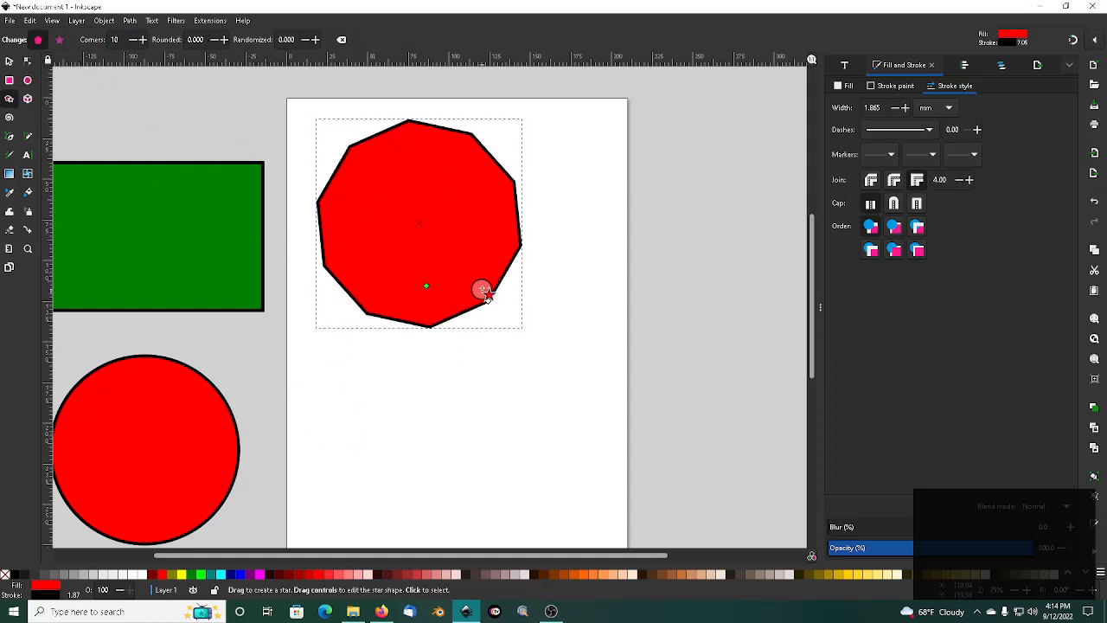
mouse_move(488, 304)
mouse_down()
mouse_move(465, 277)
mouse_move(506, 315)
mouse_up()
click(58, 40)
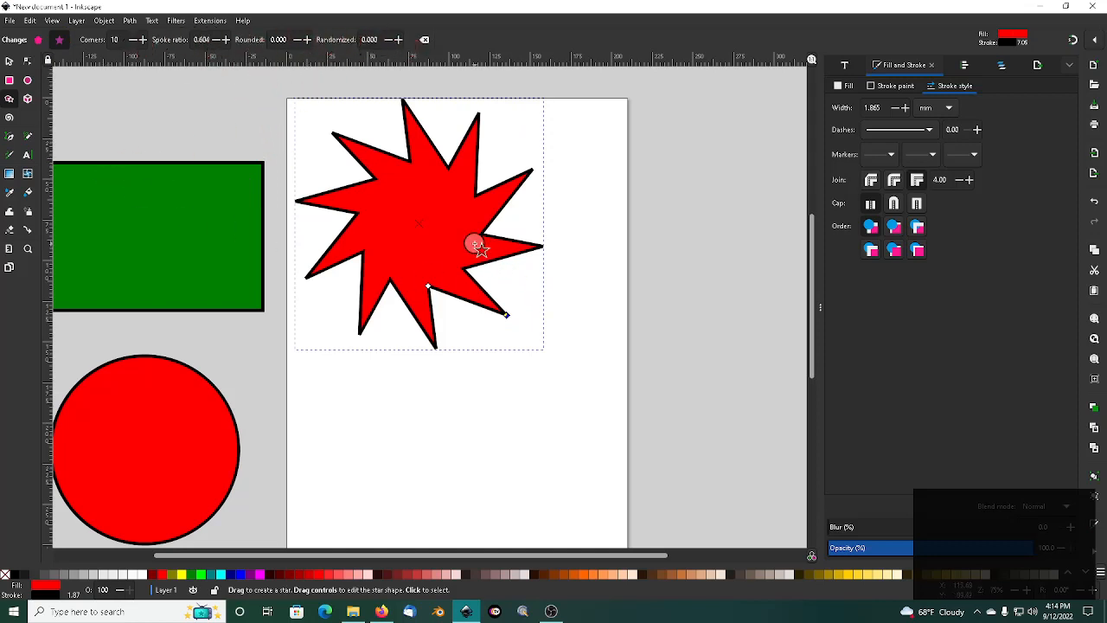
Switch to the Selector tool and move the star to the right edge of the page, mostly off it
key(s)
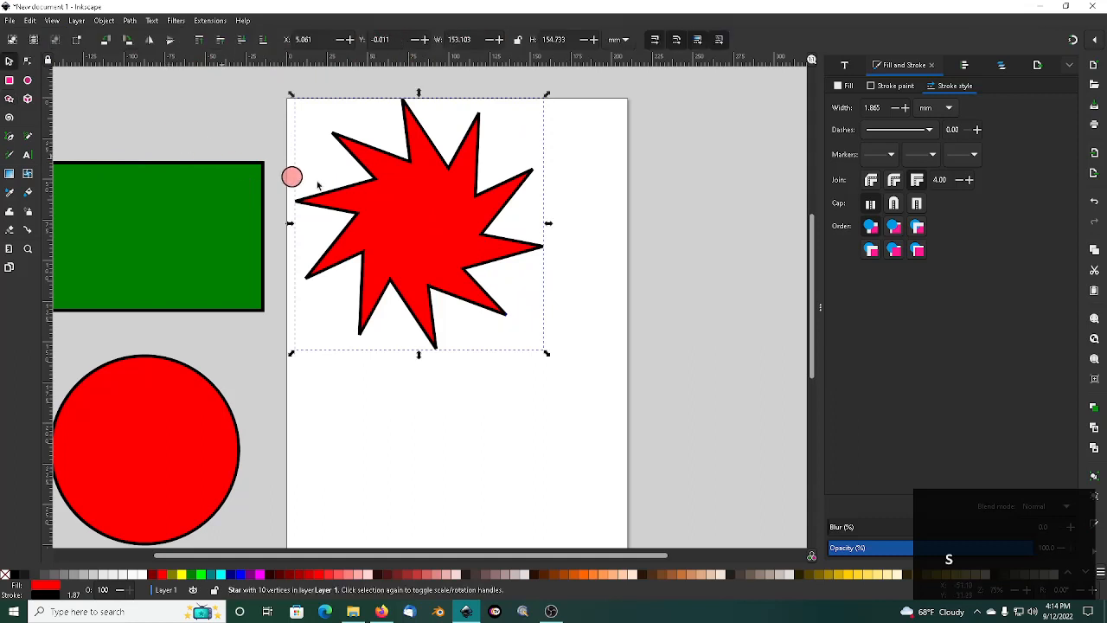
drag(403, 198, 674, 217)
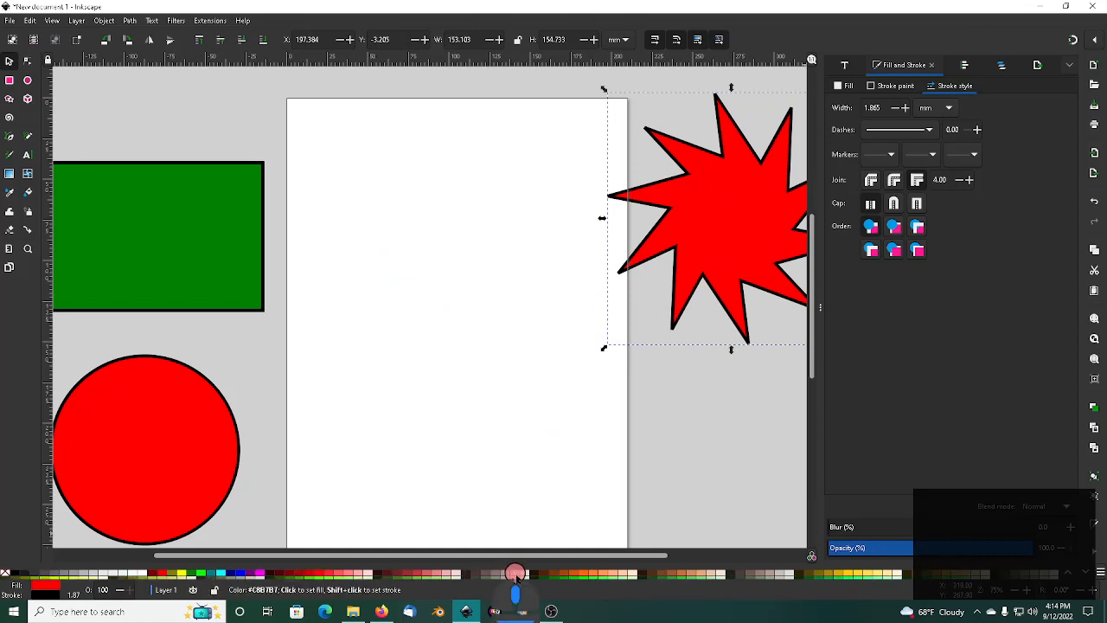
Browse the palette swatches, preview the Hilite, Android icon palette and SVG color palettes, and restore the Inkscape default palette
scroll(517, 576, down, 6)
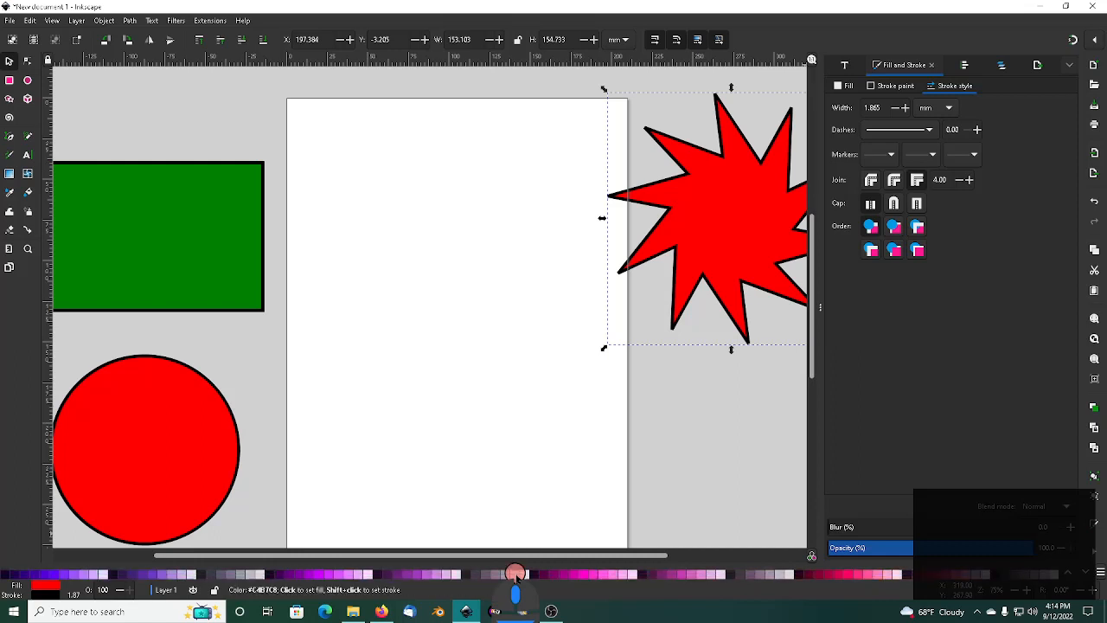
scroll(516, 575, up, 6)
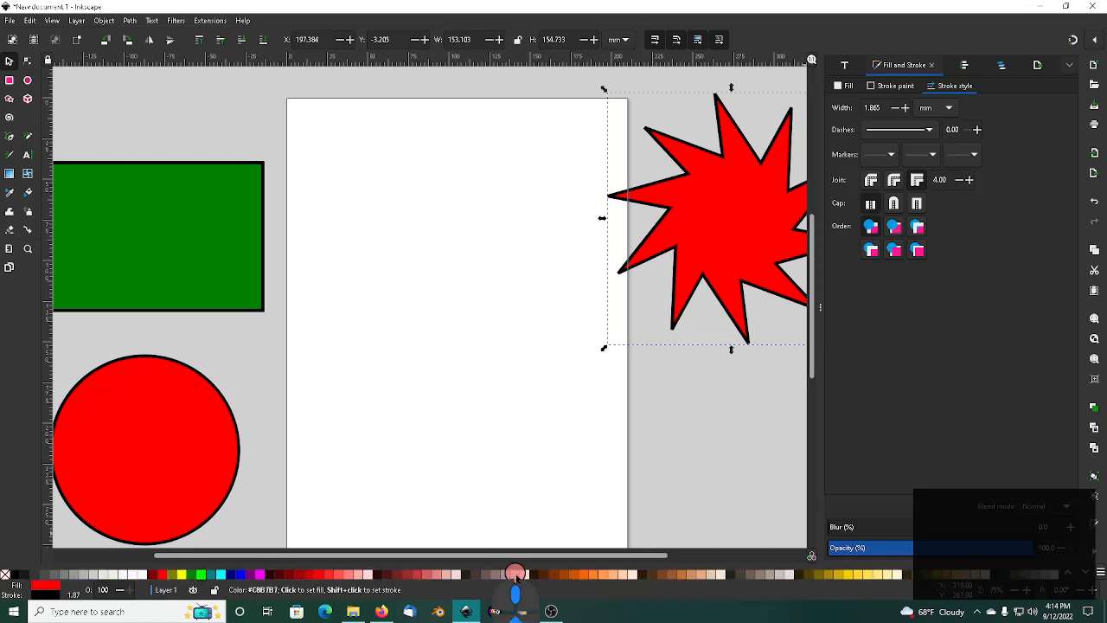
click(1098, 572)
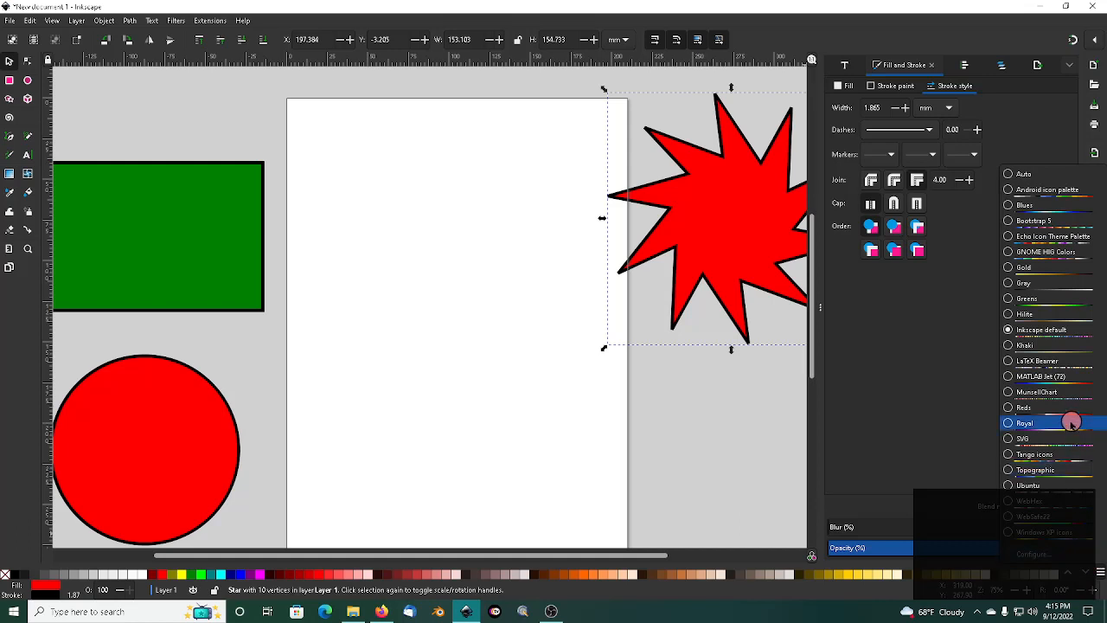
click(1020, 320)
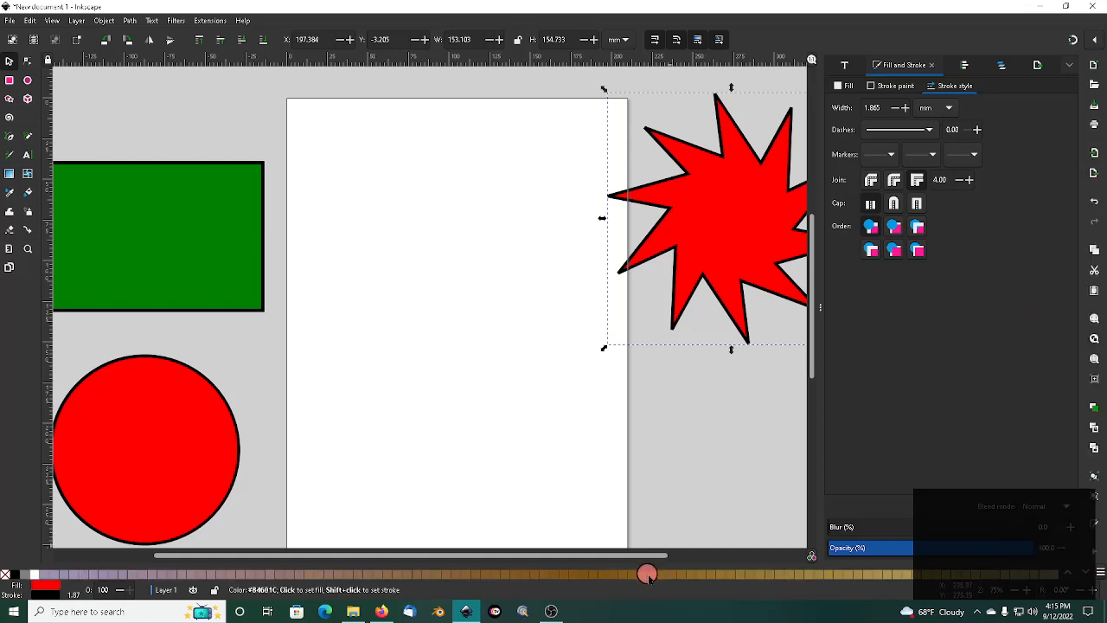
click(1100, 574)
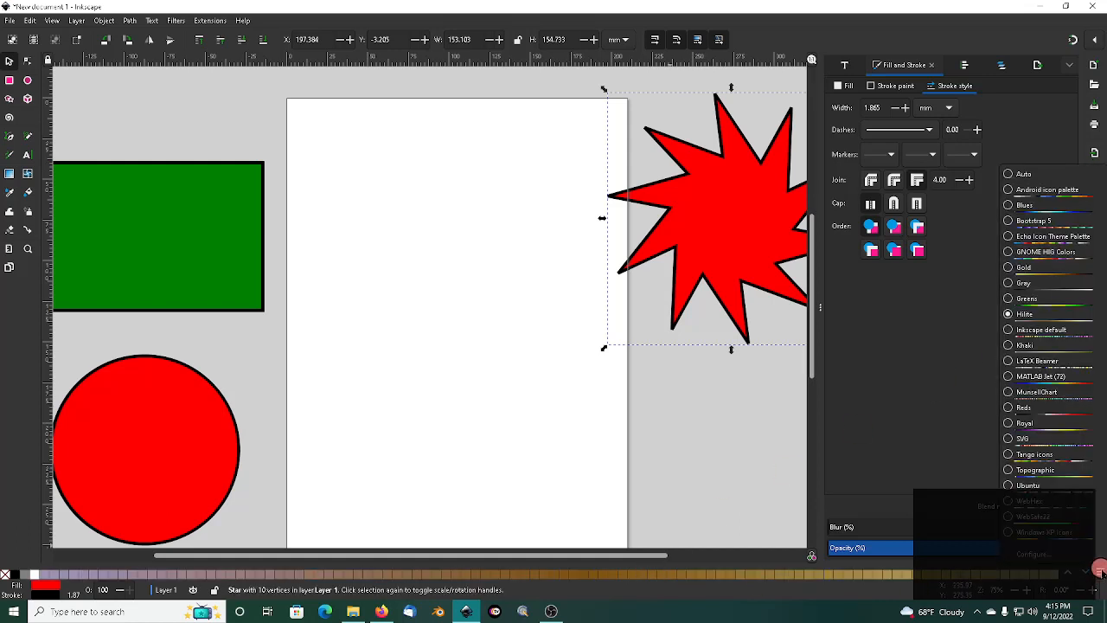
click(1045, 190)
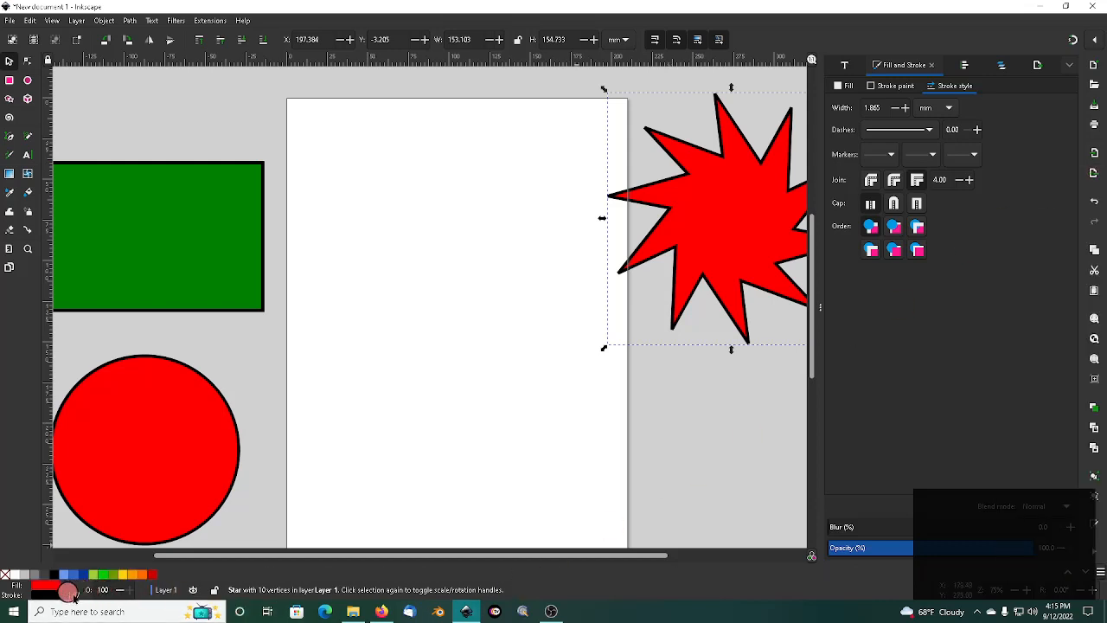
click(1100, 573)
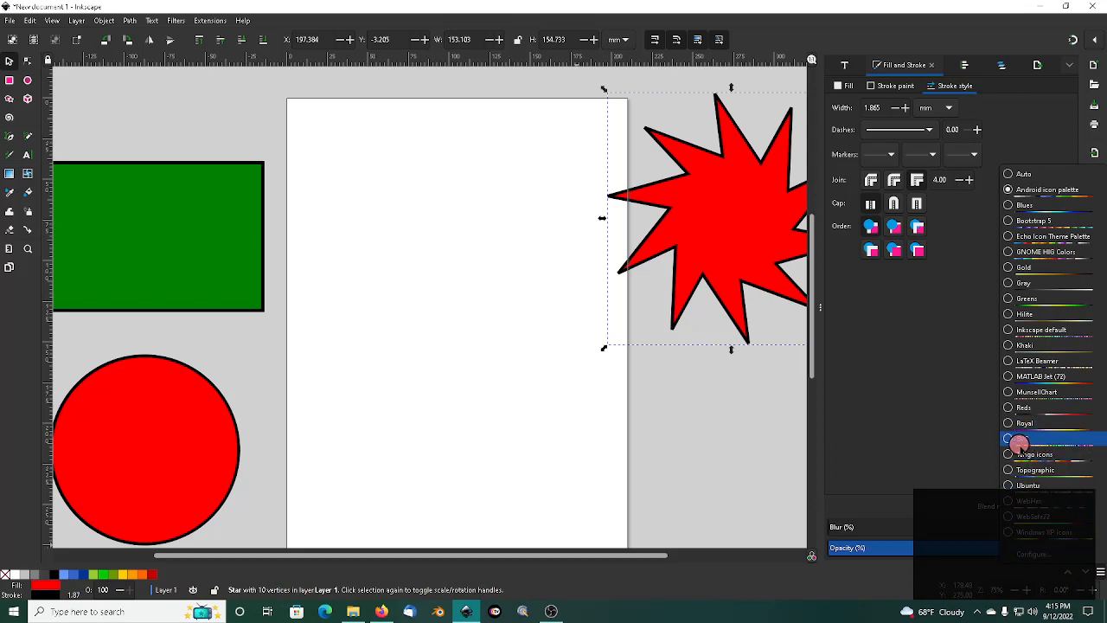
click(1011, 438)
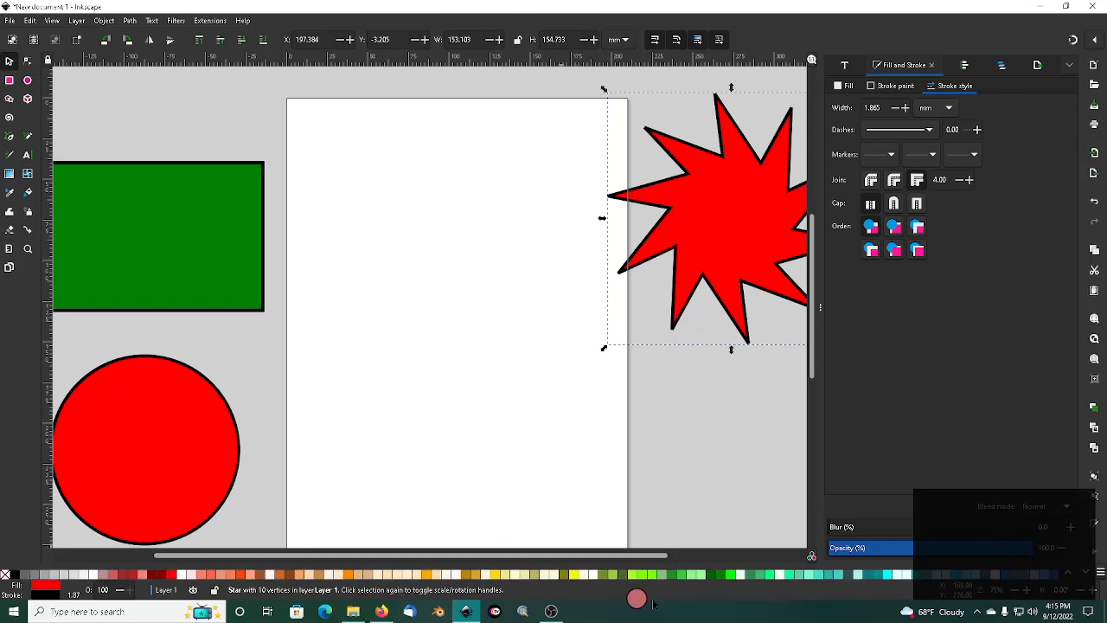
click(1098, 571)
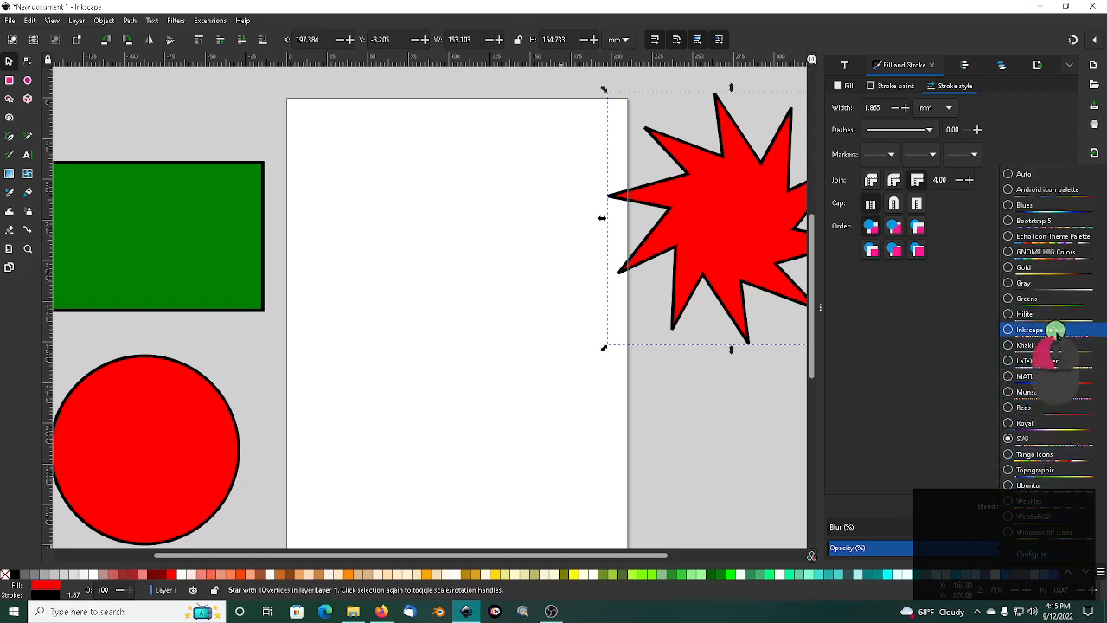
click(1046, 329)
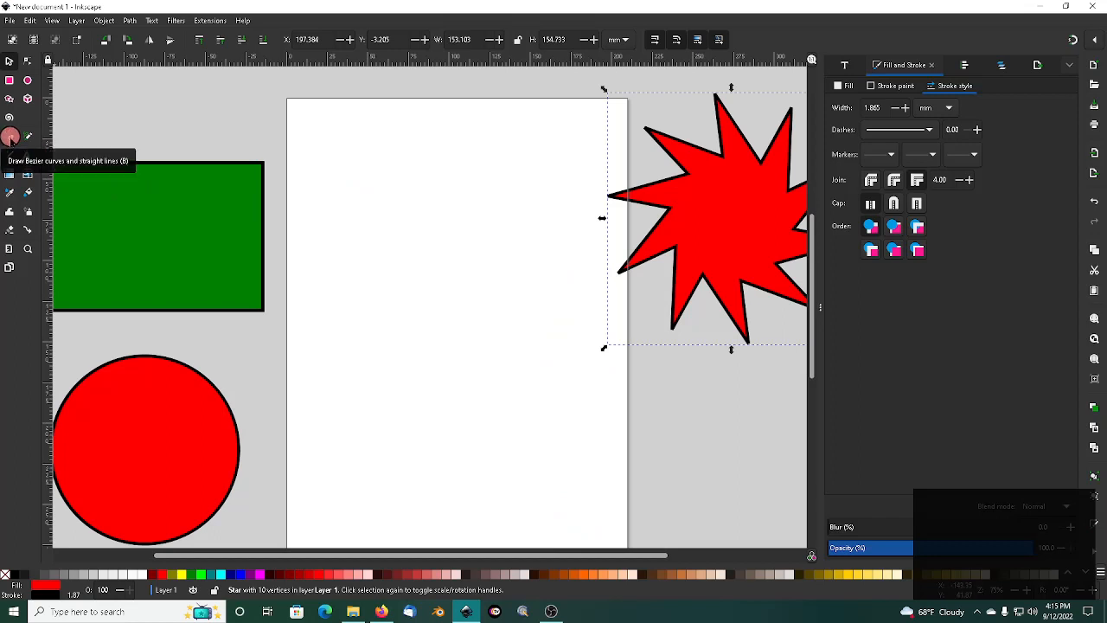
Draw a closed freeform shape with curved and straight segments on the page using the Bezier pen and fill it yellow
click(9, 136)
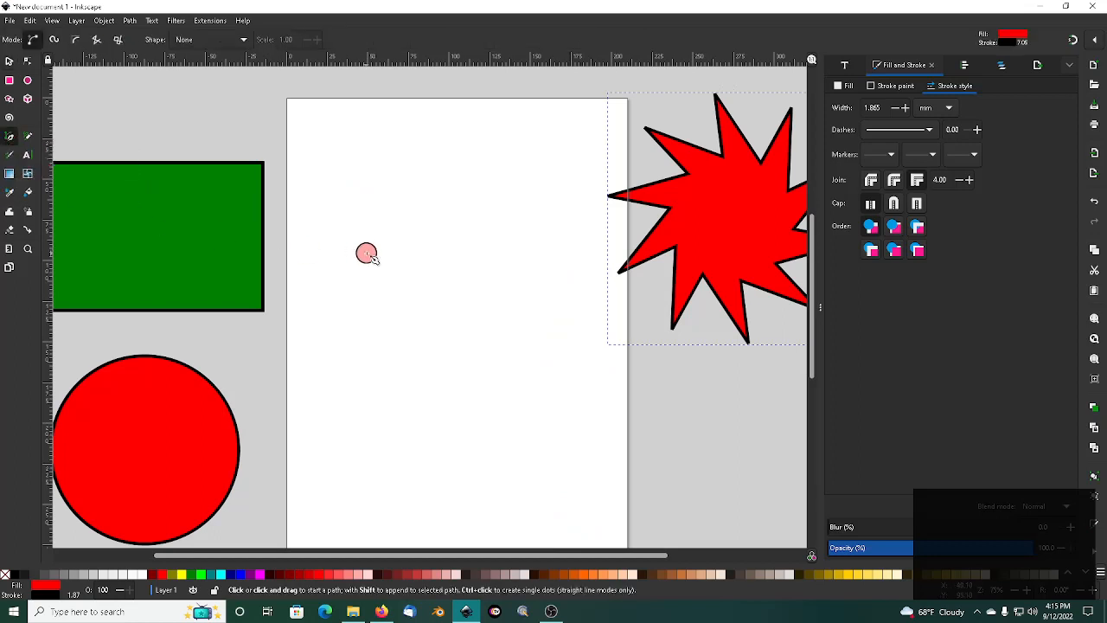
drag(362, 258, 515, 171)
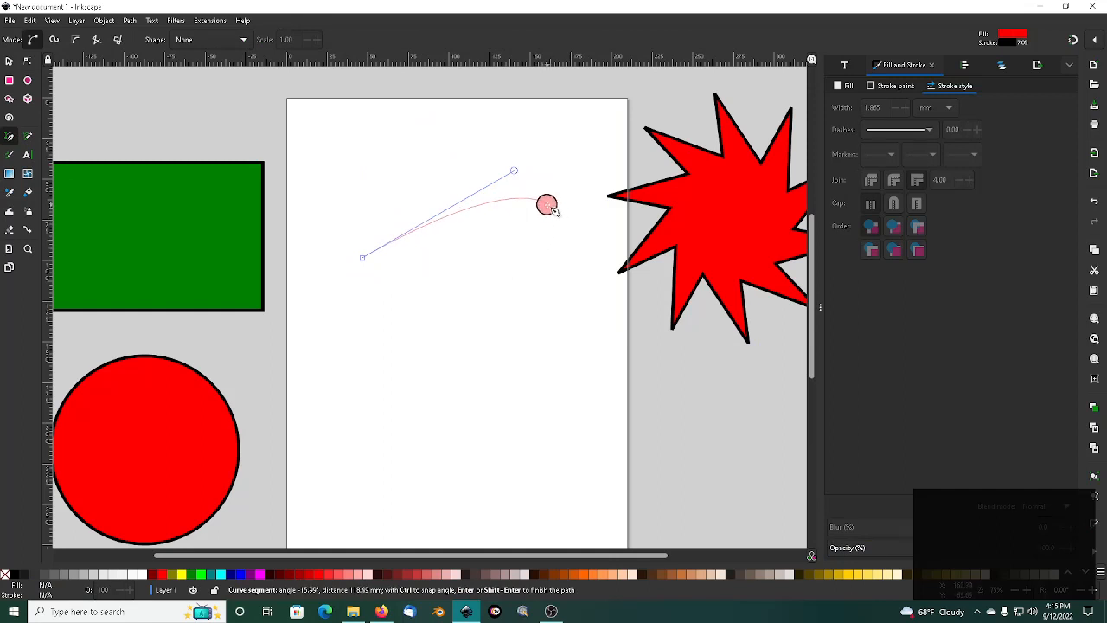
click(547, 204)
drag(475, 384, 350, 464)
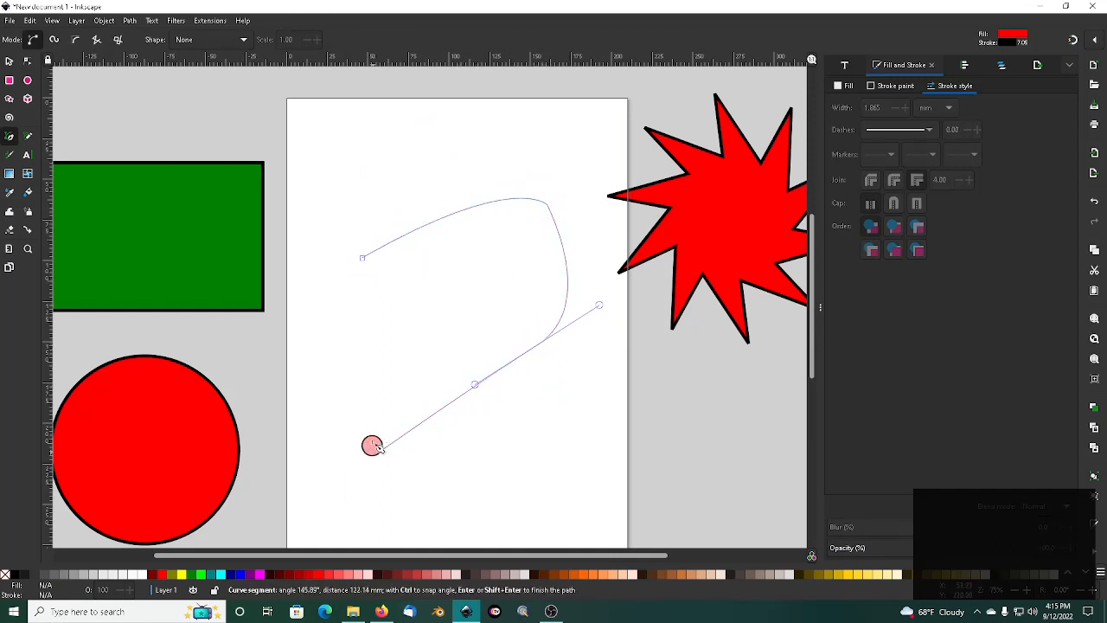
click(372, 451)
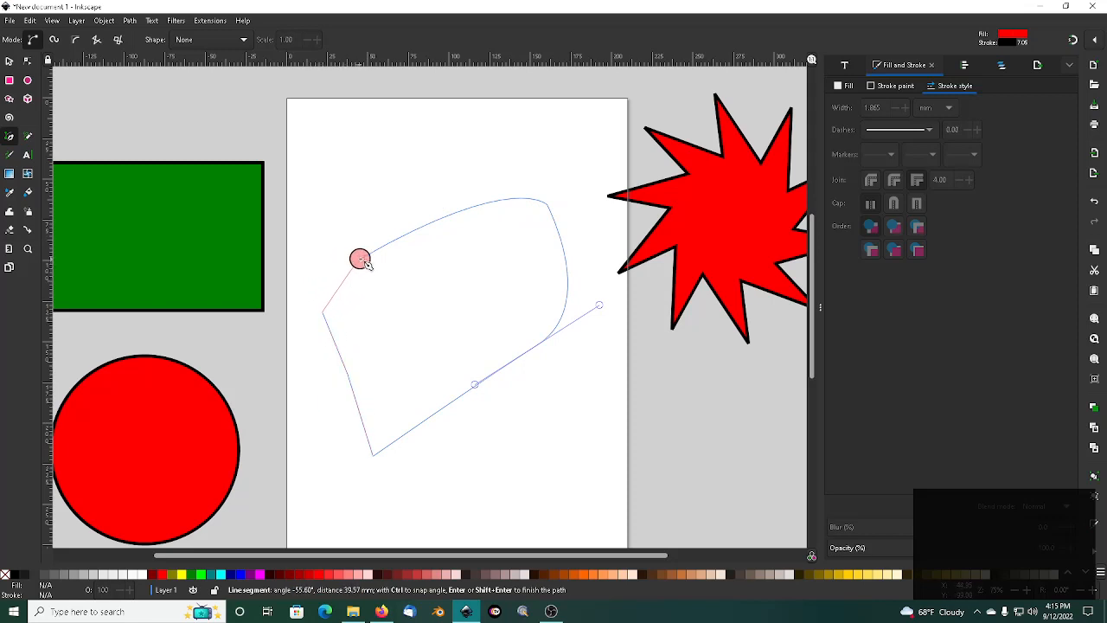
drag(361, 260, 439, 384)
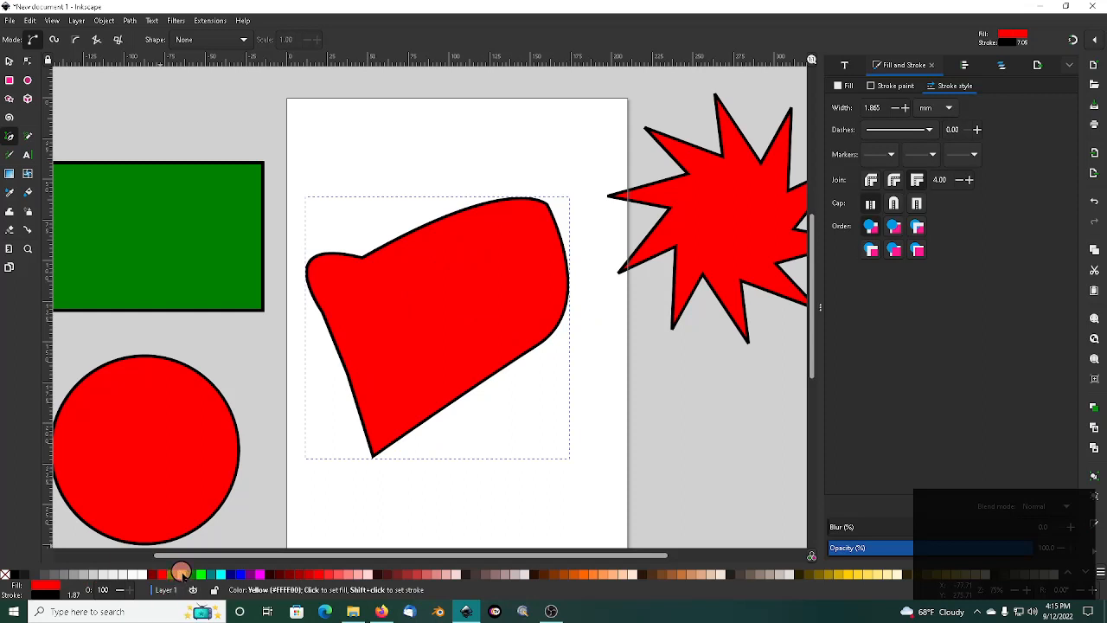
click(181, 571)
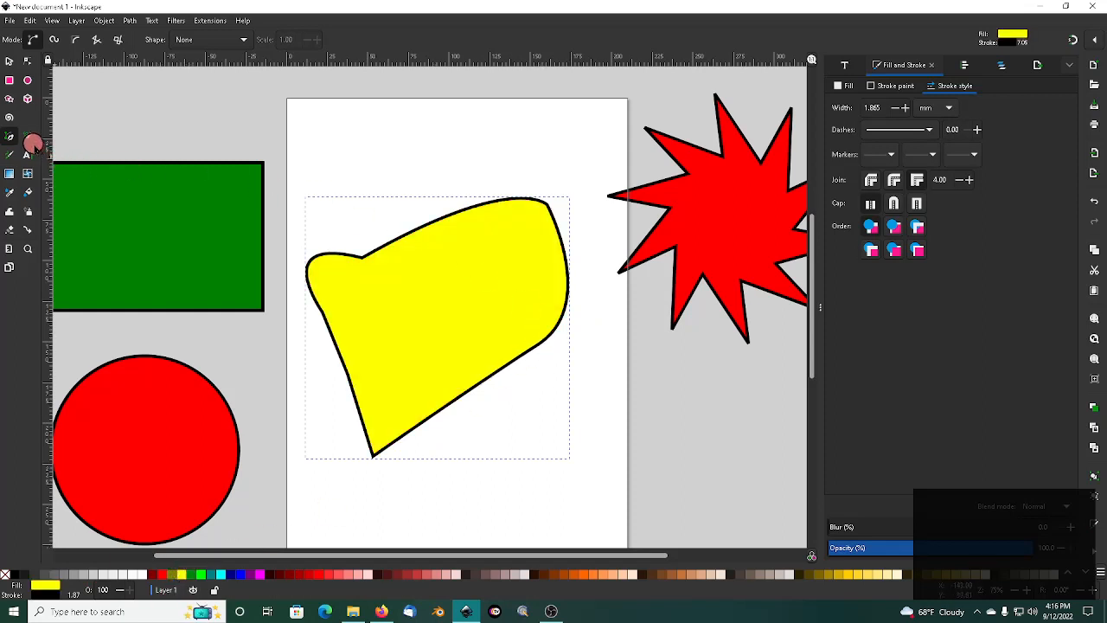
Move the yellow shape's upper-left node up to about X 45, Y 66 mm and reshape its handles so the top edge curves inward
click(28, 61)
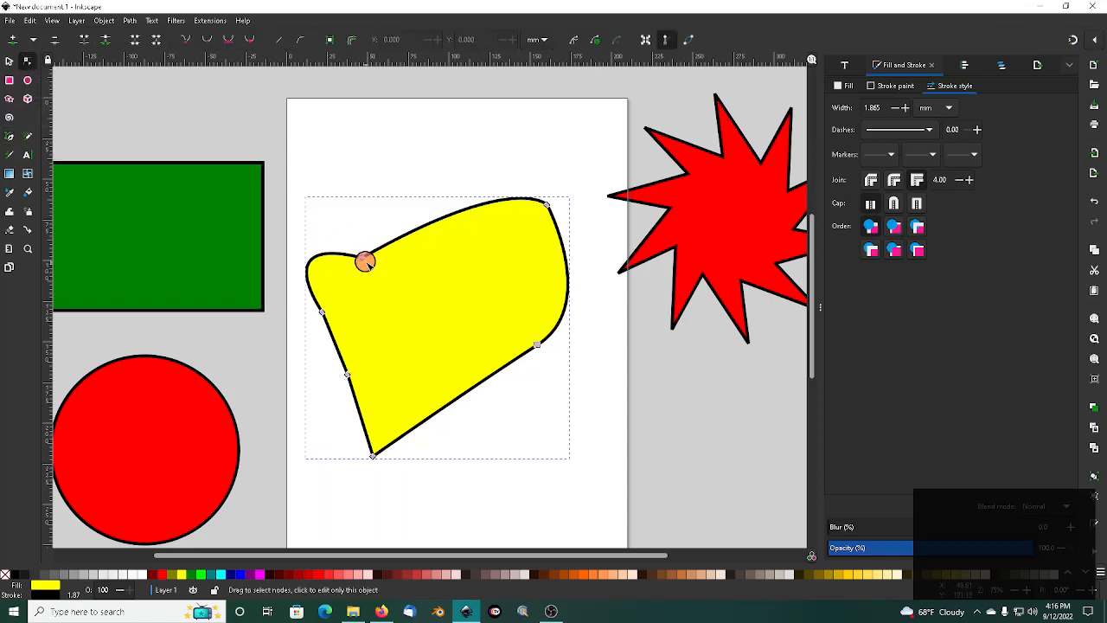
drag(365, 261, 359, 205)
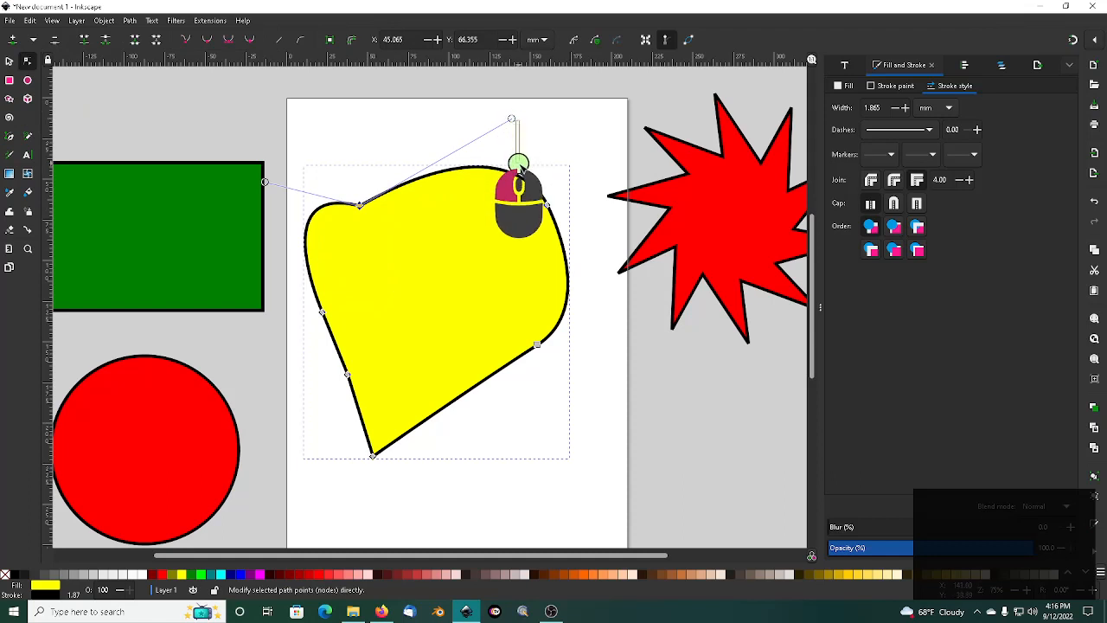
click(519, 131)
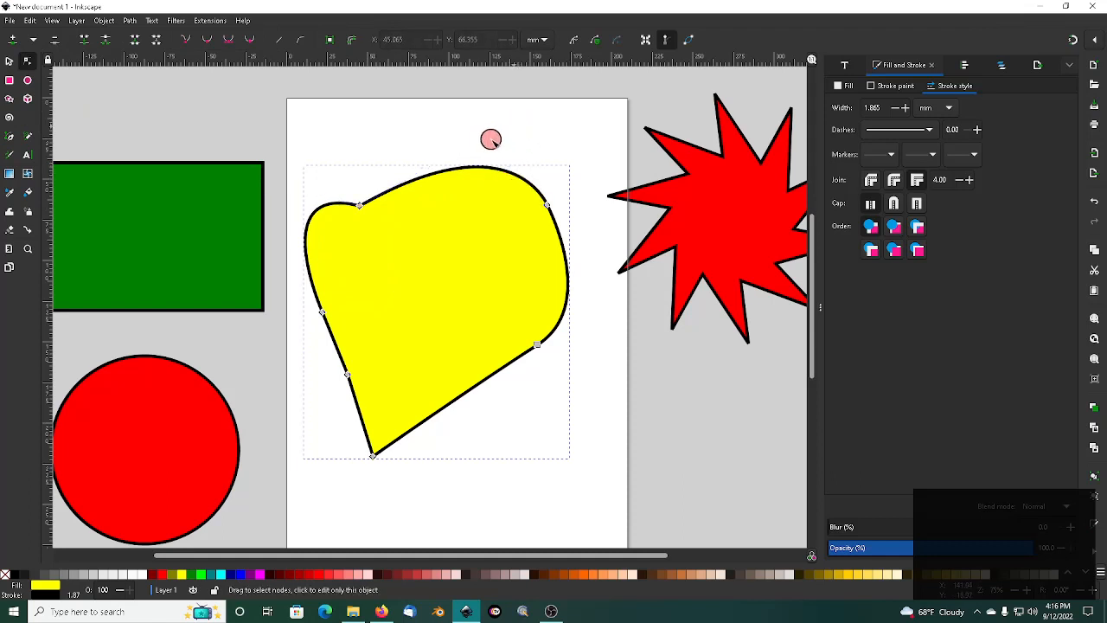
click(362, 206)
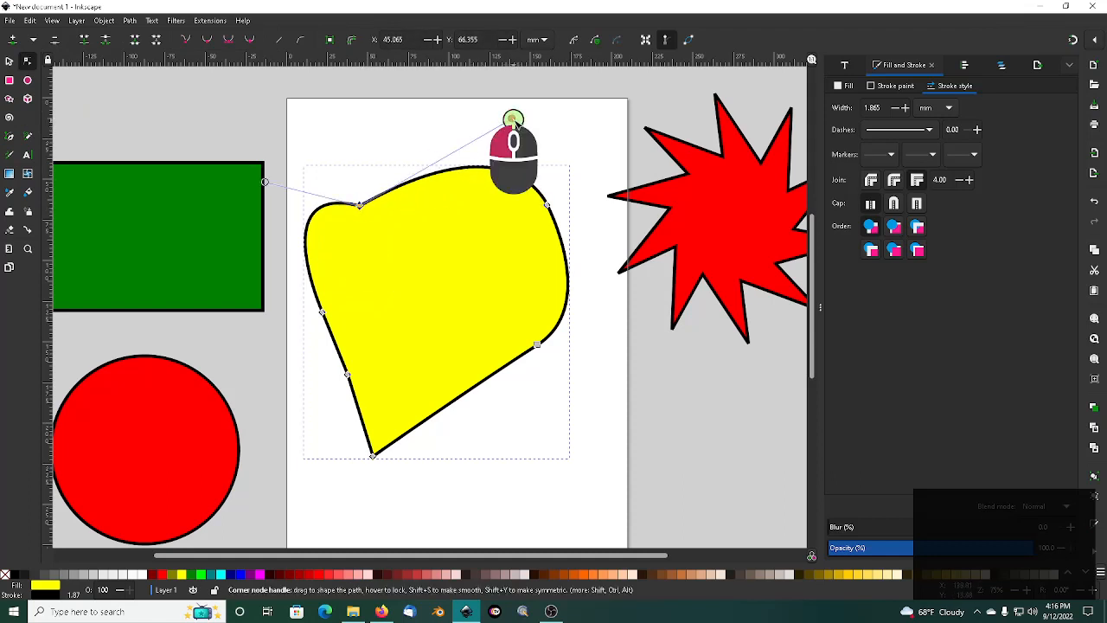
drag(513, 118, 433, 320)
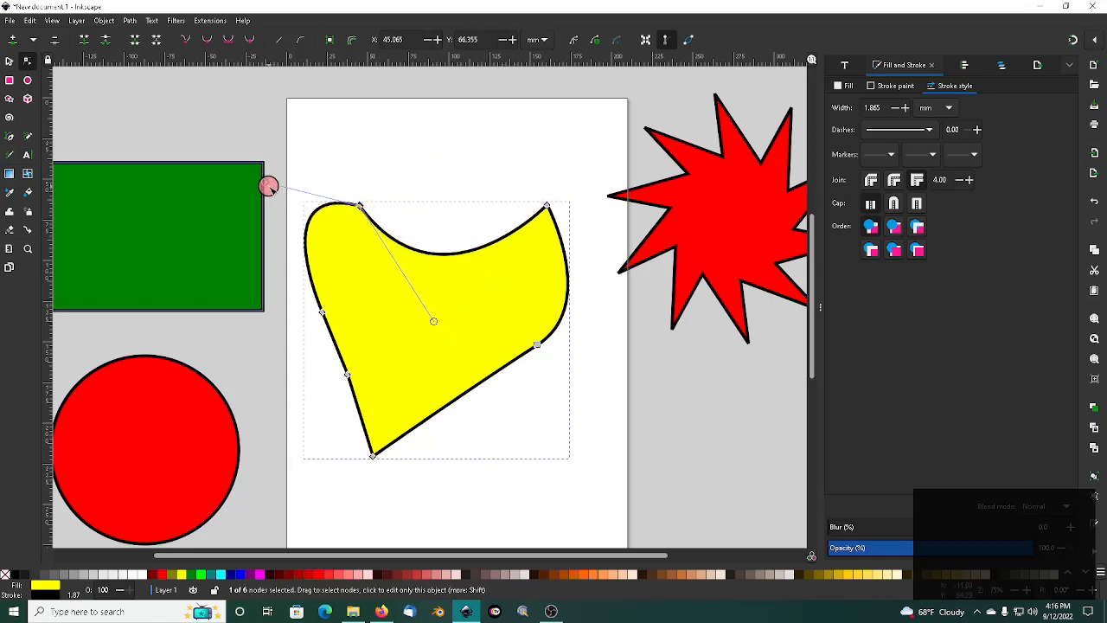
drag(270, 187, 313, 225)
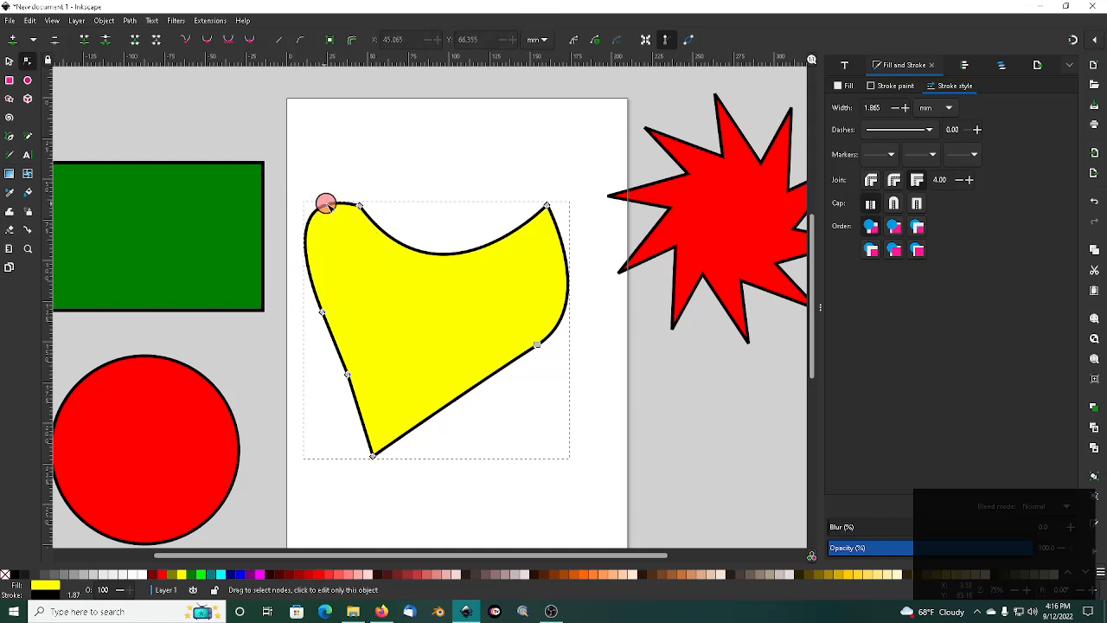
click(361, 205)
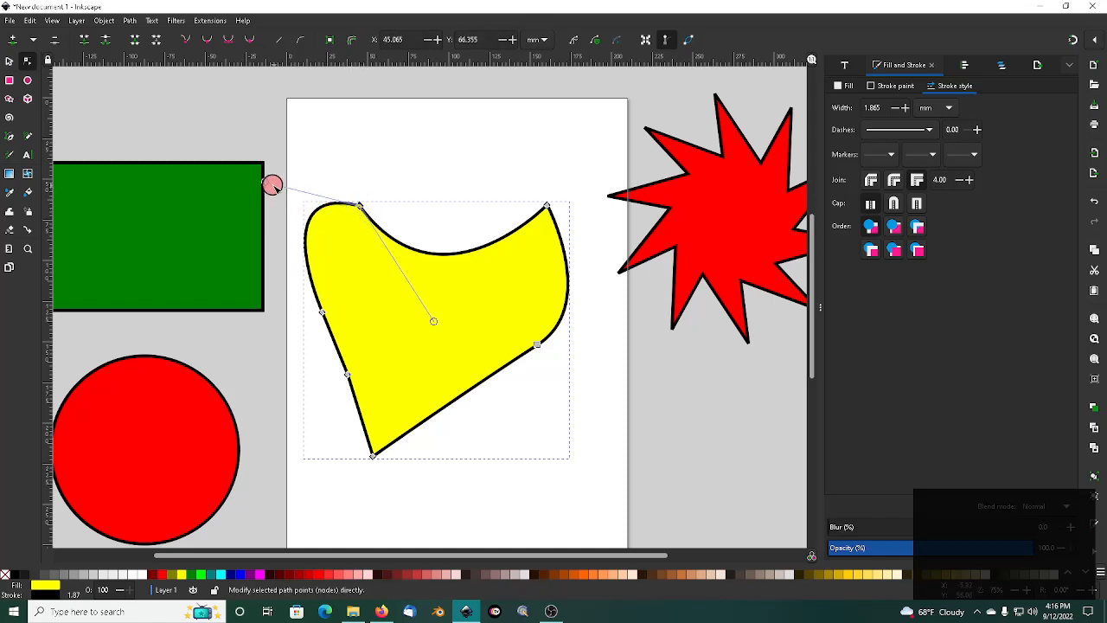
drag(271, 185, 293, 152)
Move the lower-left side node about 18 mm left and 14 mm down, and pull a new node on the lower-right edge outward
drag(347, 376, 318, 397)
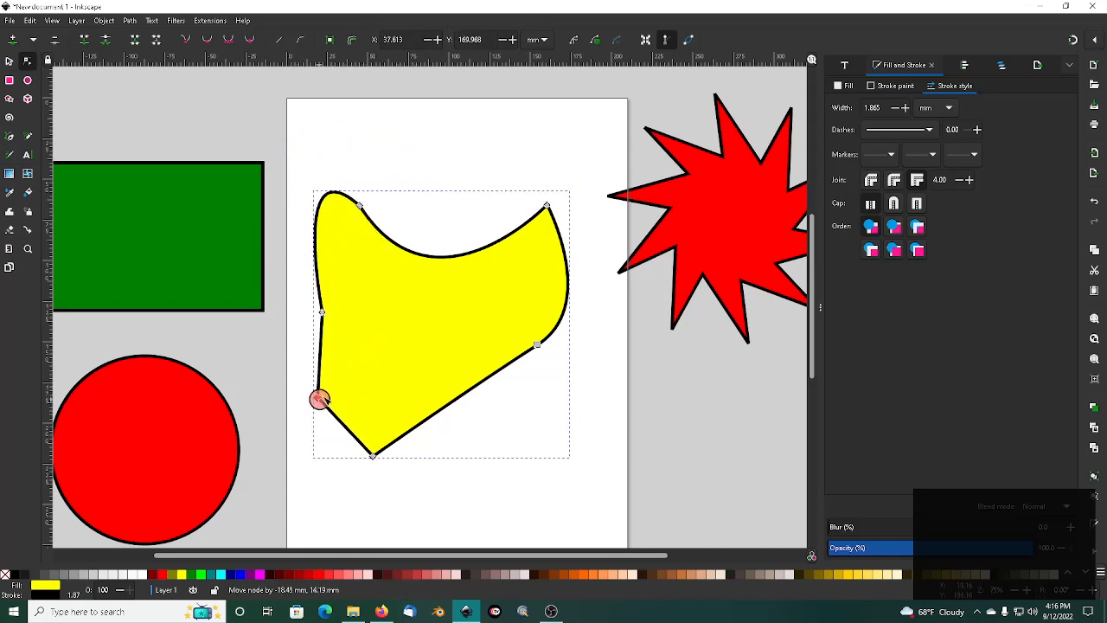
click(459, 398)
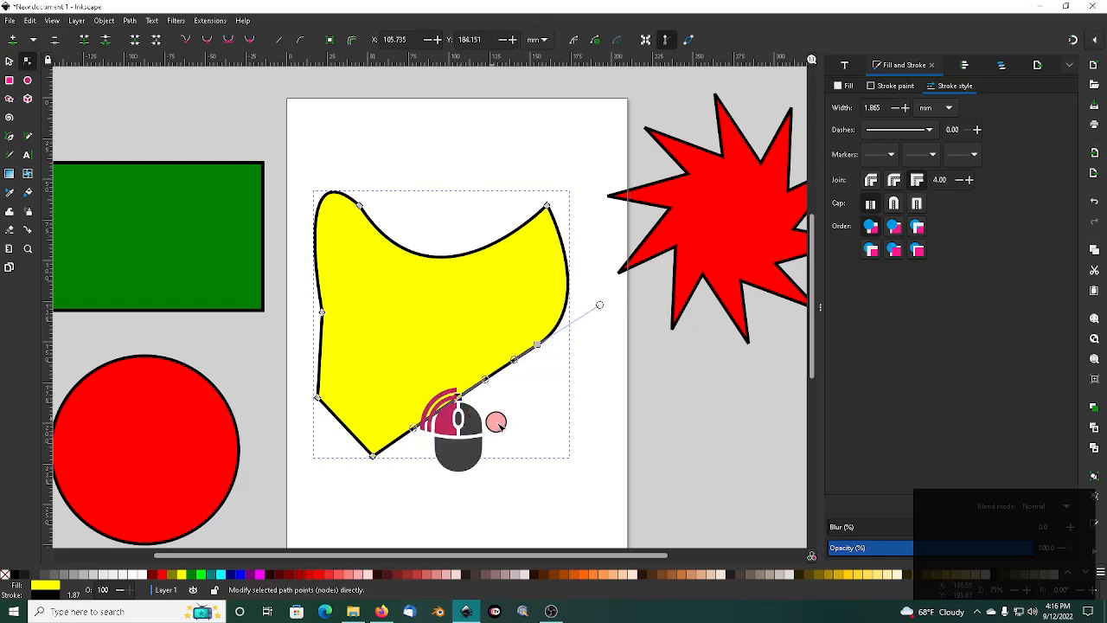
double_click(459, 398)
drag(459, 398, 497, 436)
Add a node on the top edge at about X 141, Y 114 mm and adjust the neighbouring handles to deepen the dip
double_click(478, 251)
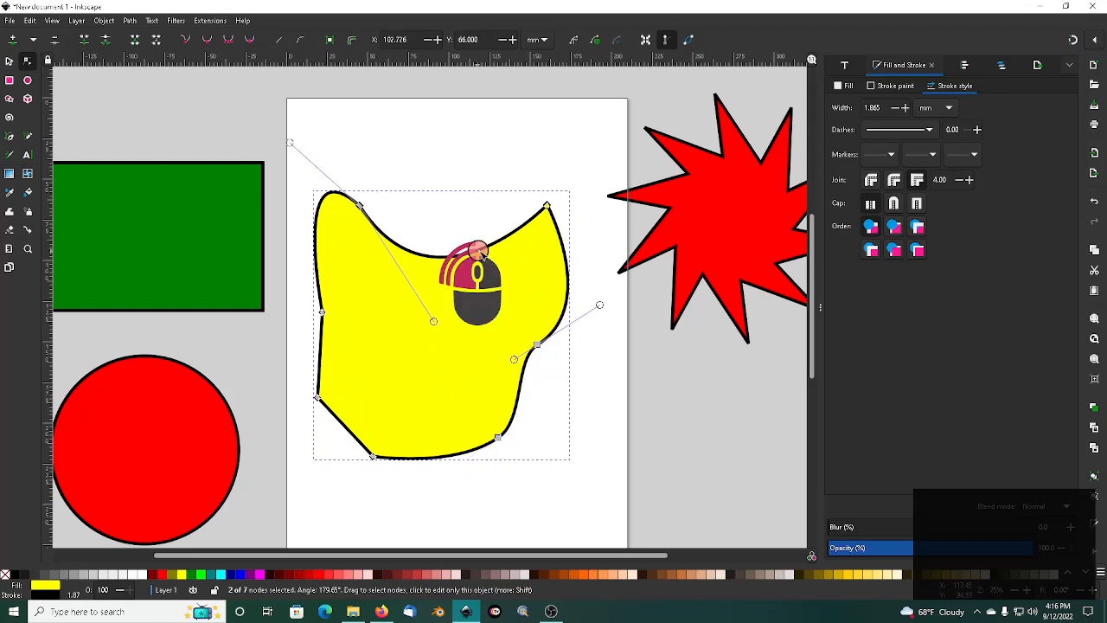
drag(477, 251, 550, 275)
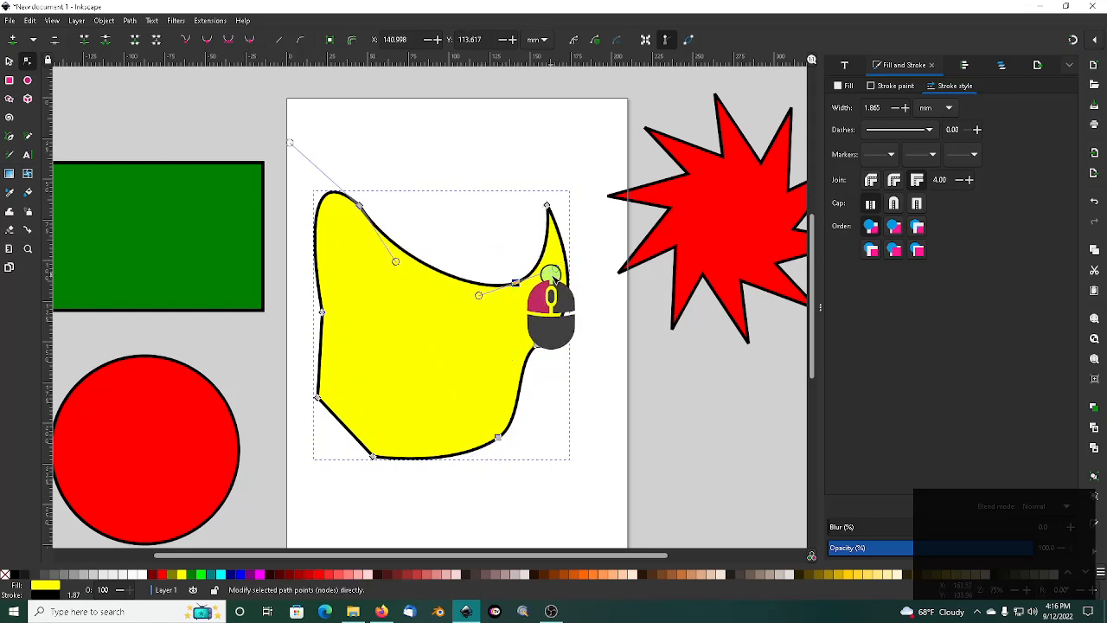
click(557, 270)
click(518, 283)
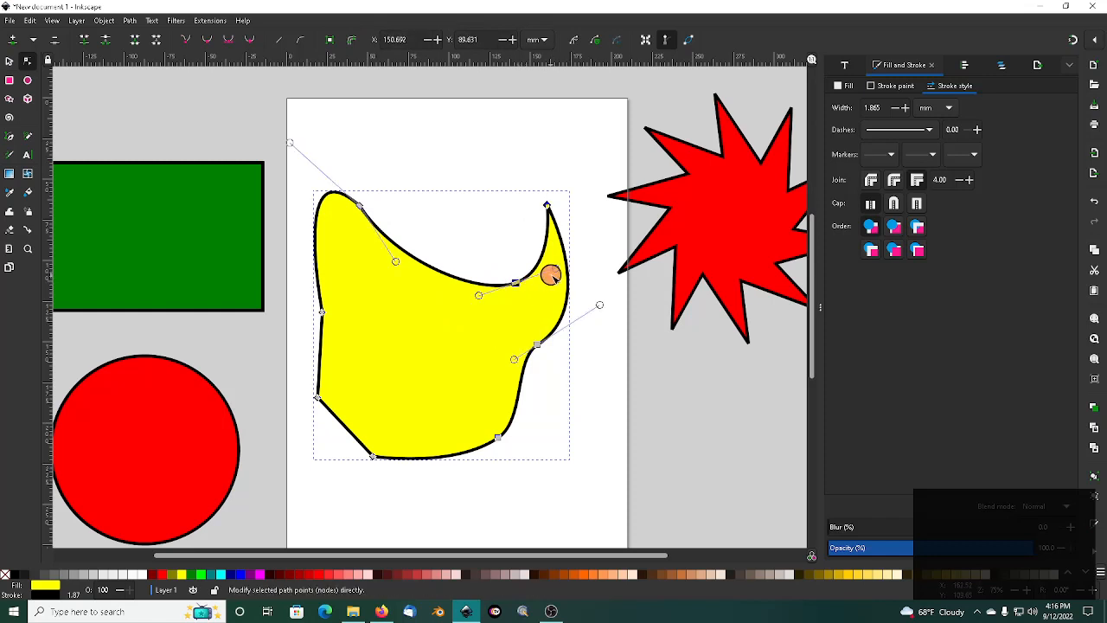
drag(554, 271, 506, 286)
drag(399, 268, 452, 455)
drag(296, 138, 235, 72)
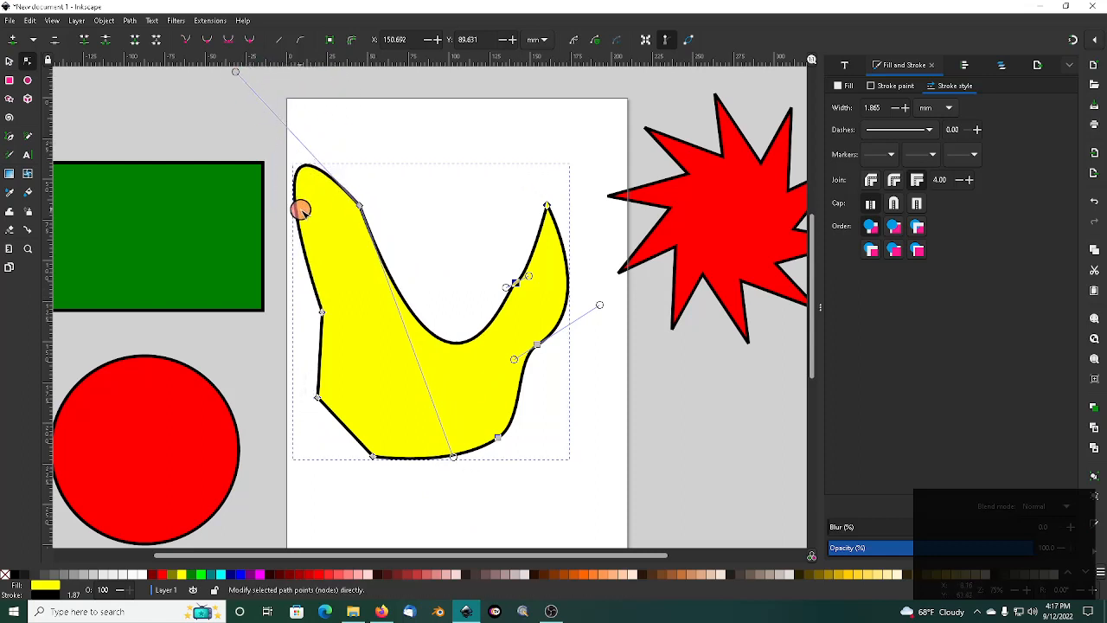
Add a node on the upper left edge, move it inward to about X 25, Y 85 mm and swing its handles to form a bulge
double_click(298, 218)
drag(298, 218, 329, 235)
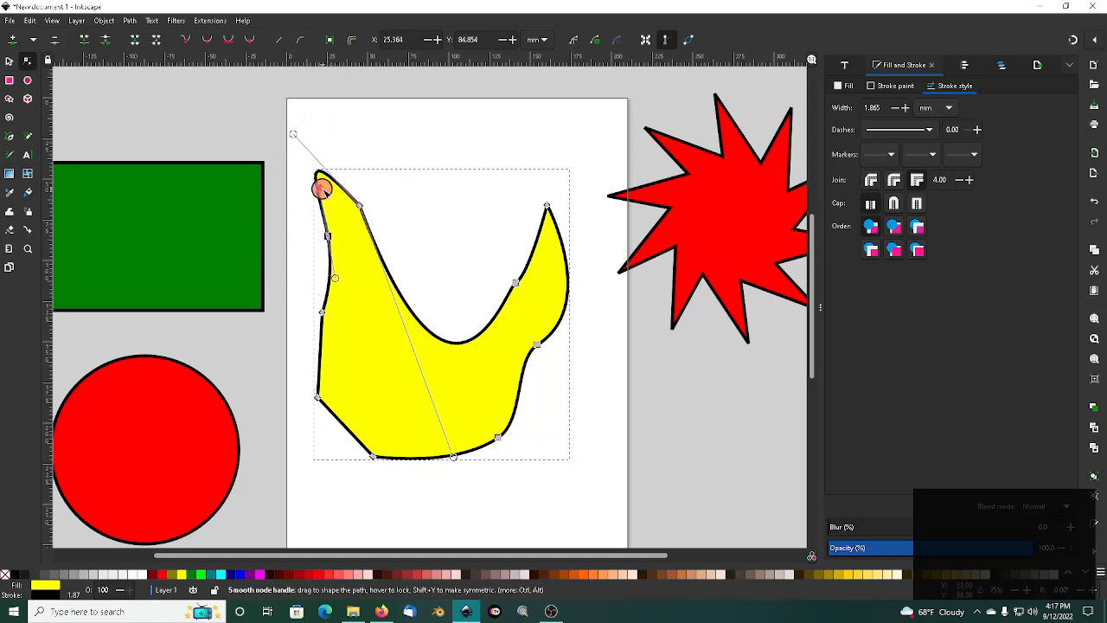
drag(322, 188, 330, 226)
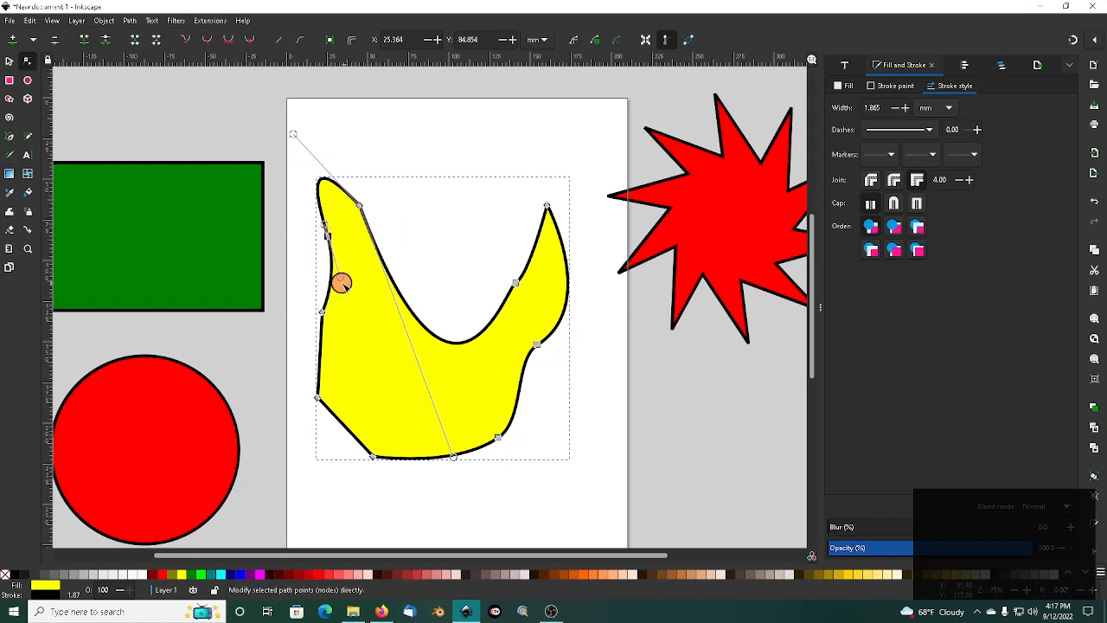
drag(340, 277, 275, 286)
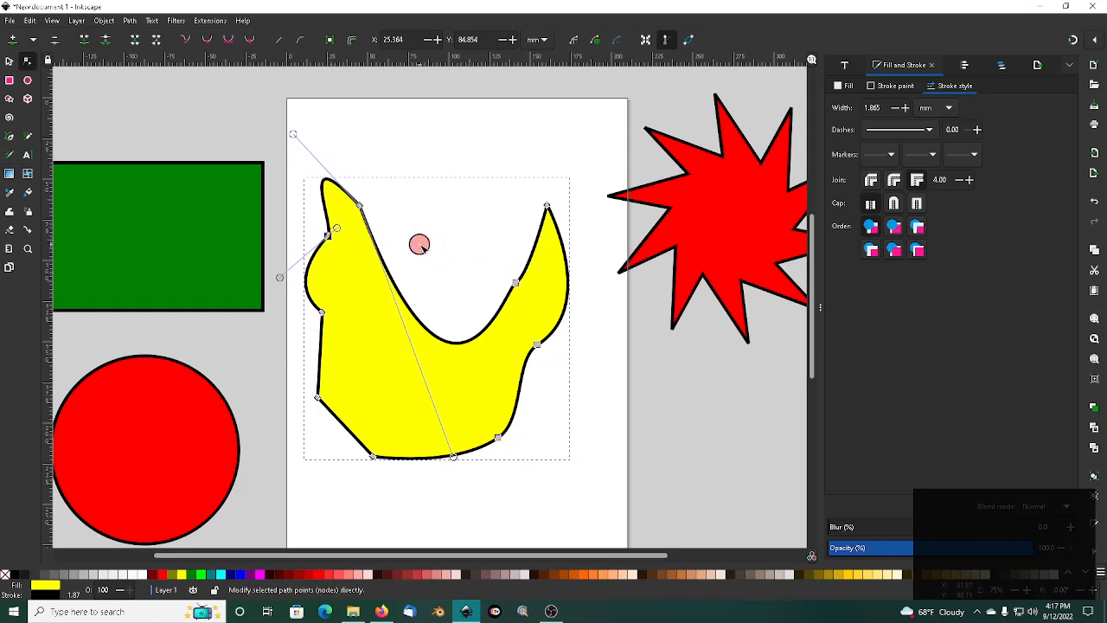
Give the yellow shape a linear gradient fill and colour its starting stop brown #AA4400
click(9, 62)
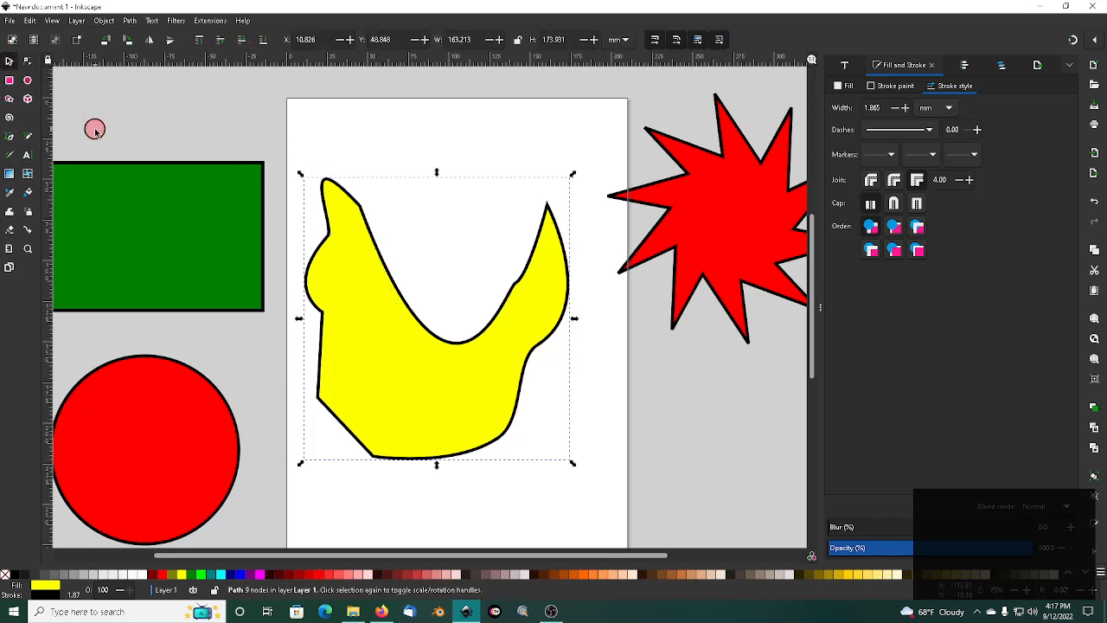
click(9, 176)
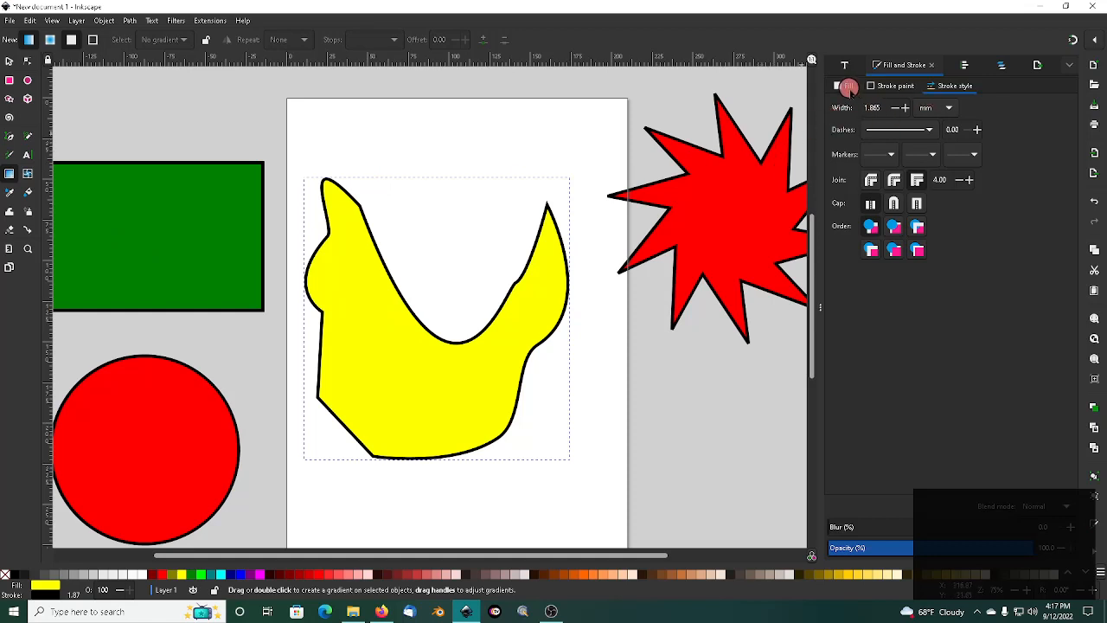
click(849, 87)
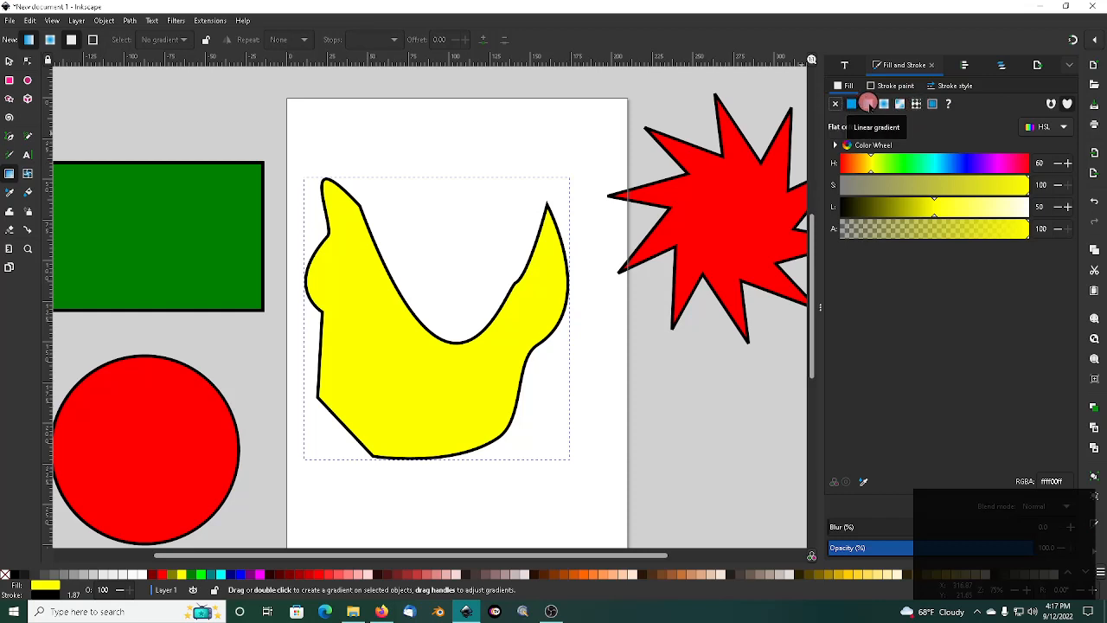
click(869, 105)
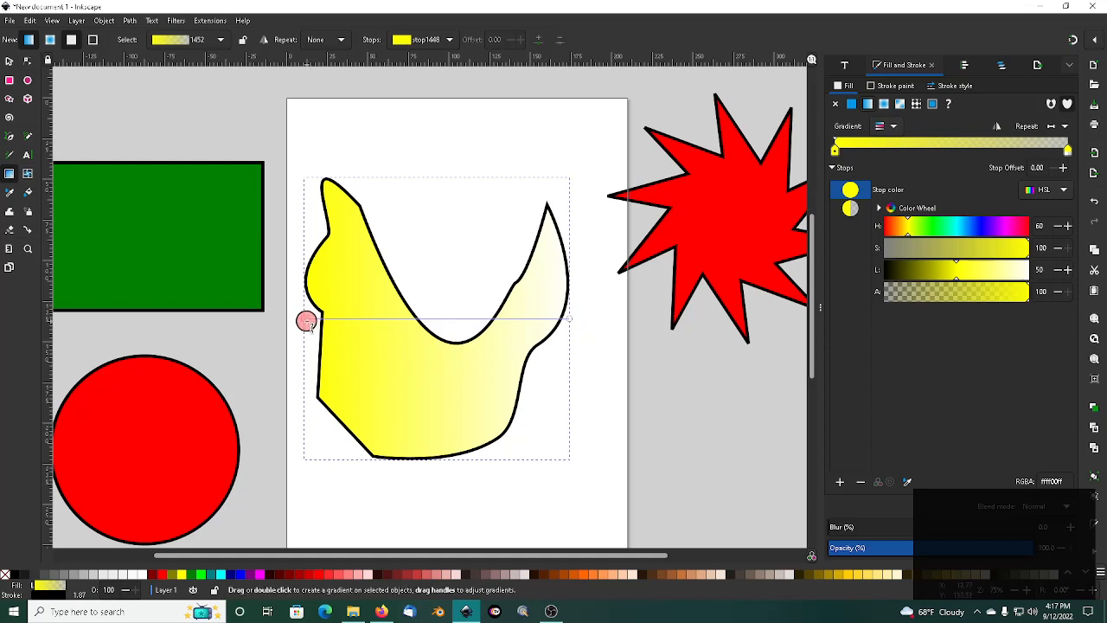
click(304, 320)
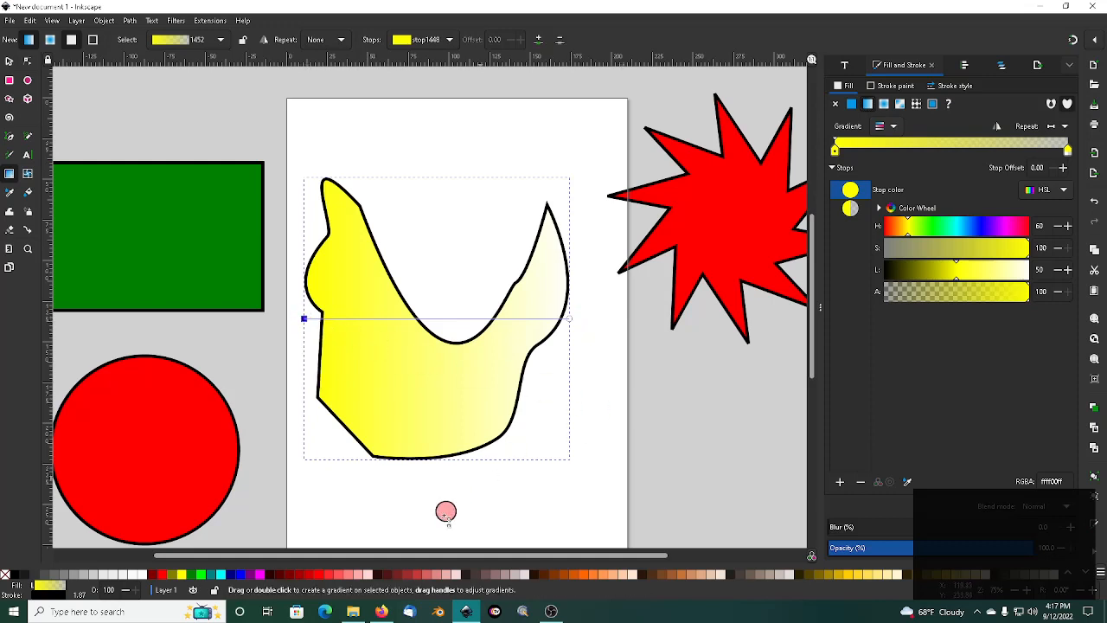
click(566, 574)
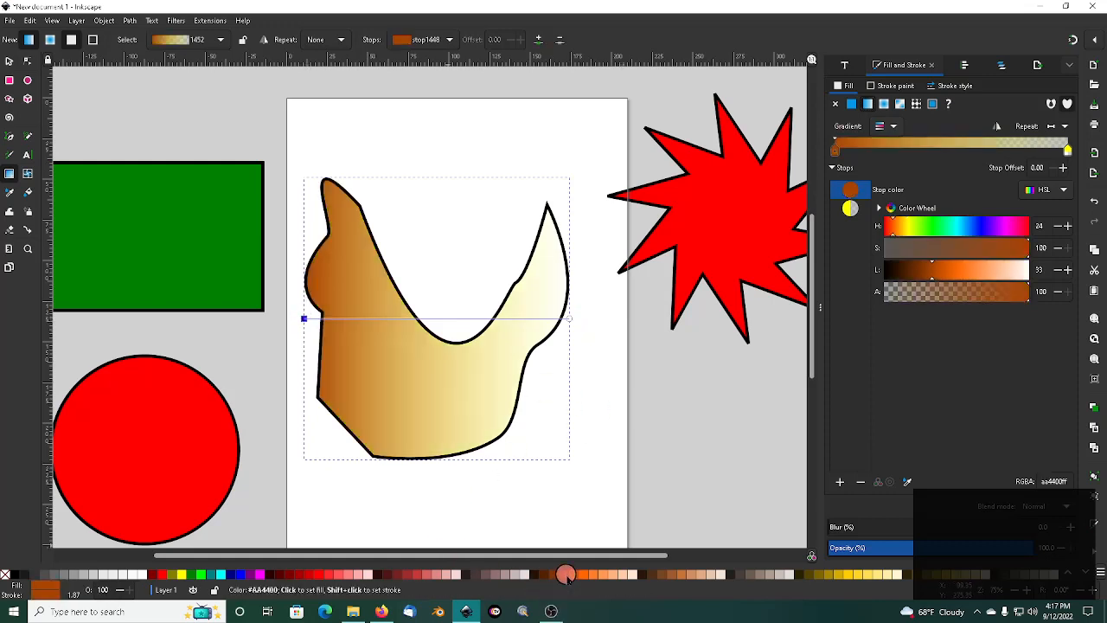
click(568, 319)
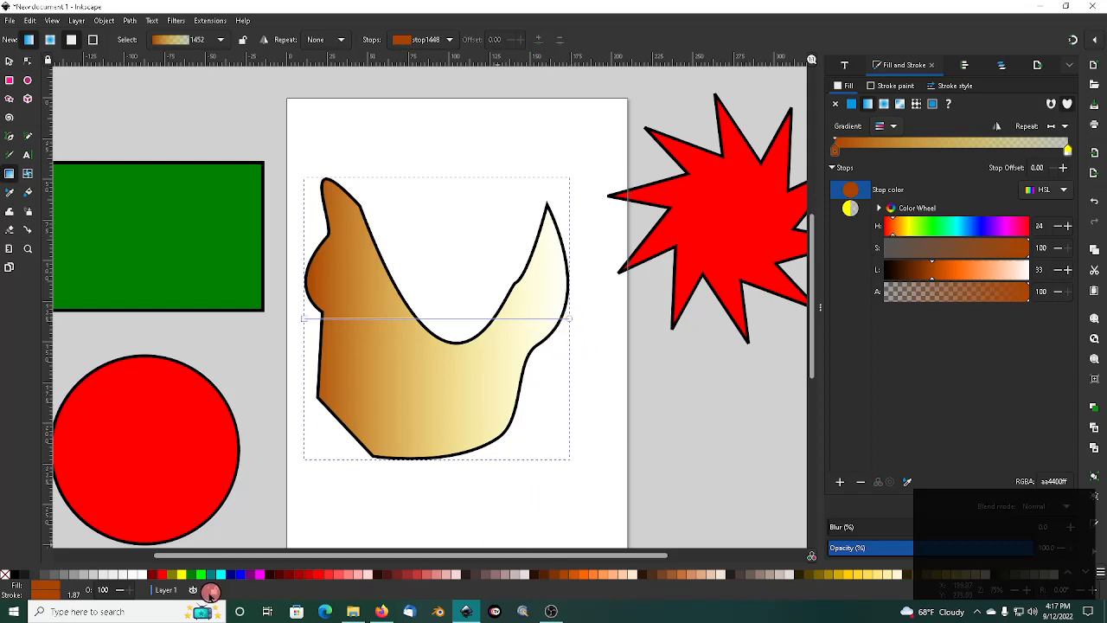
click(187, 574)
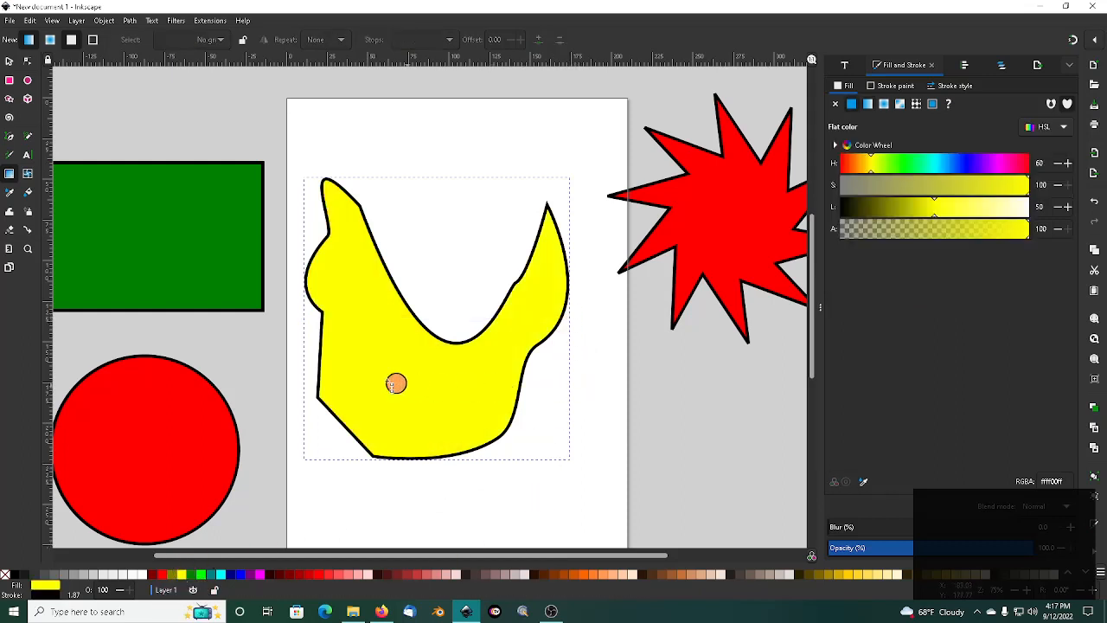
key(ctrl+z)
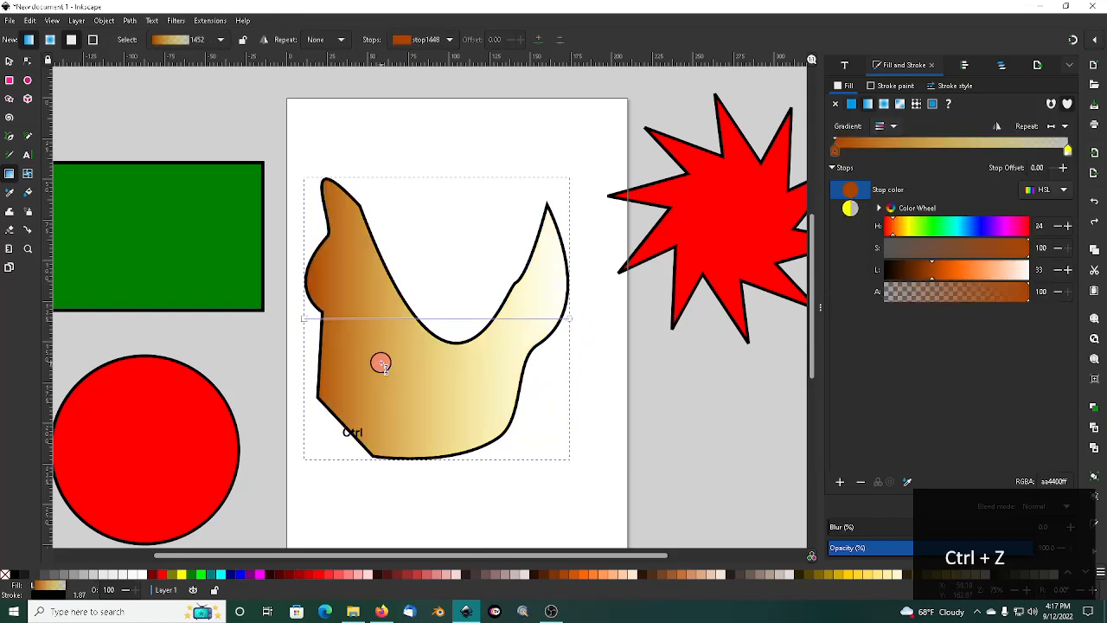
Colour the gradient's end stop opaque yellow and pull that end inward, leaving the gradient line sloping slightly up across the shape
click(567, 319)
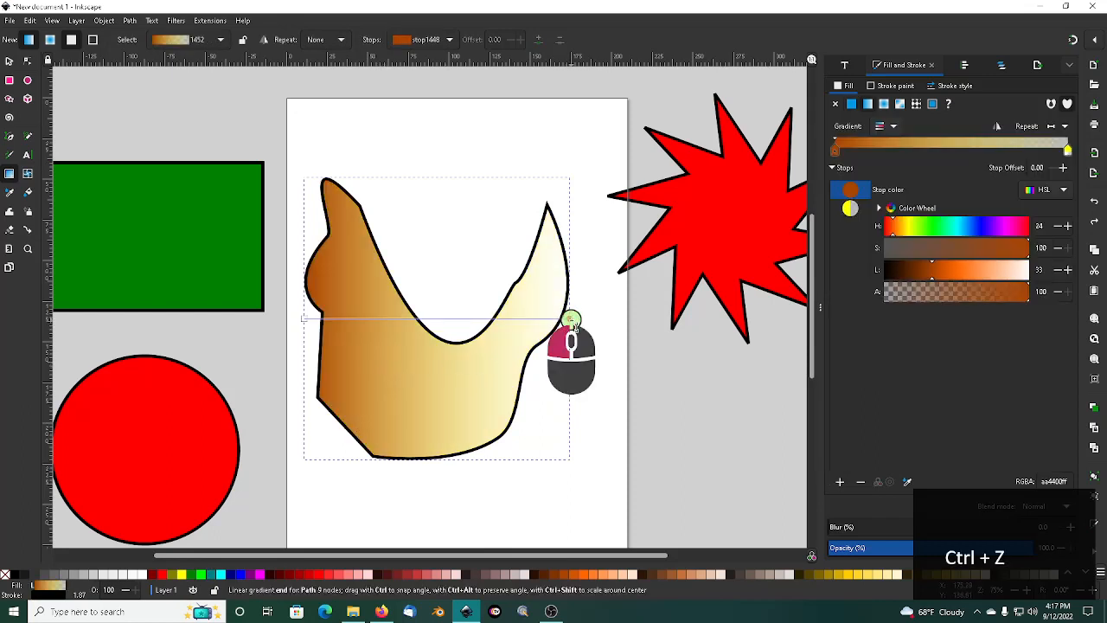
click(186, 573)
drag(573, 321, 533, 260)
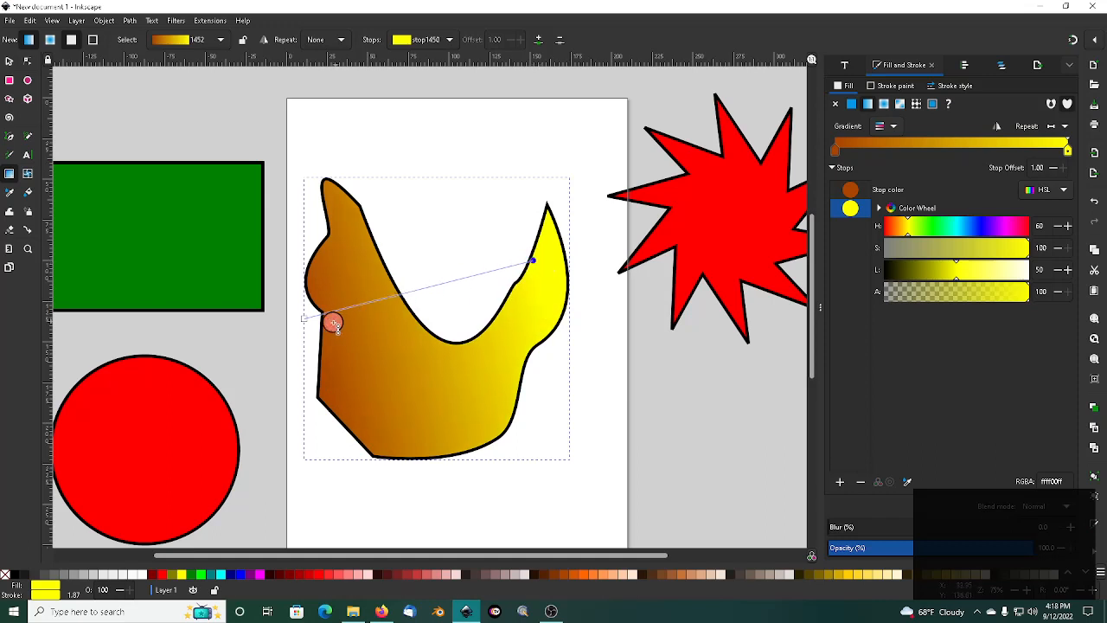
drag(308, 323, 534, 302)
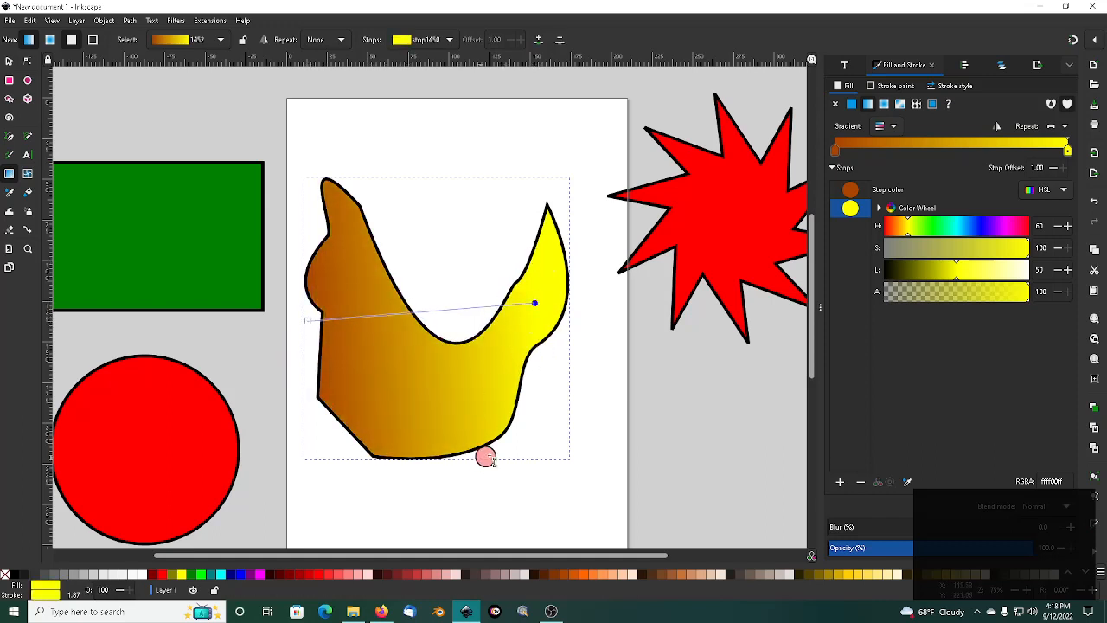
Add a middle stop to the shape's gradient, colour it blue #0000FF and shift it to offset 0.65
double_click(439, 312)
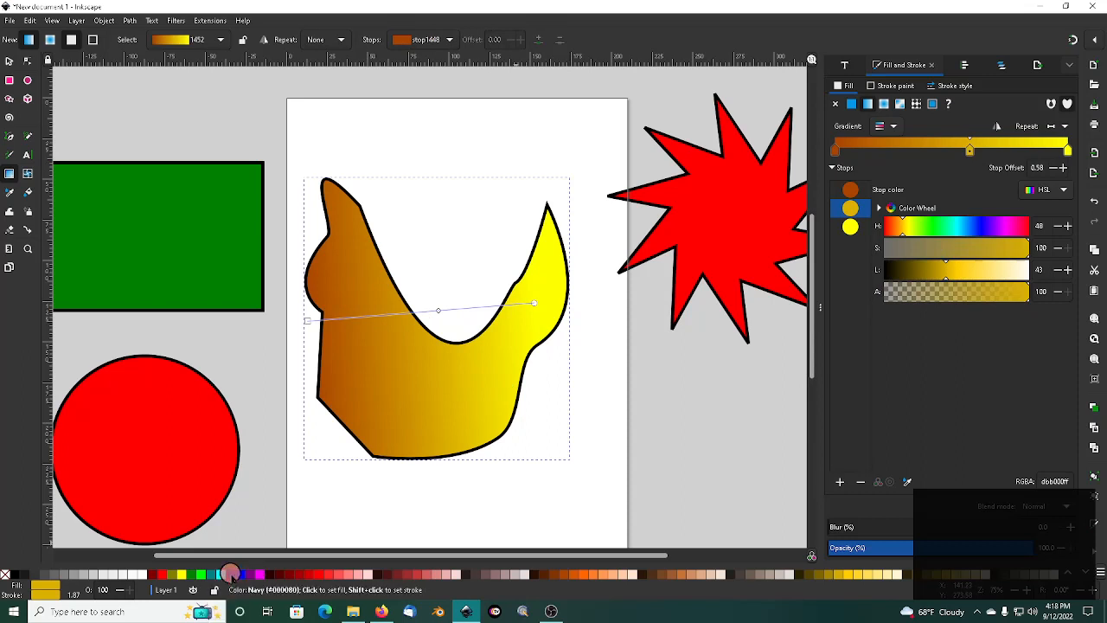
click(230, 573)
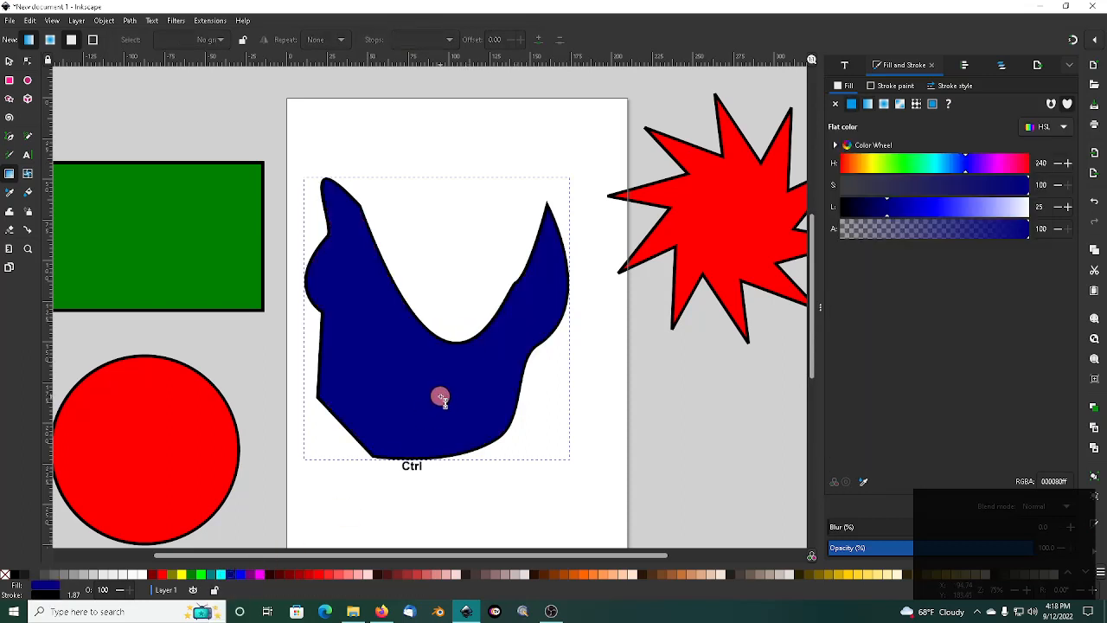
key(ctrl+z)
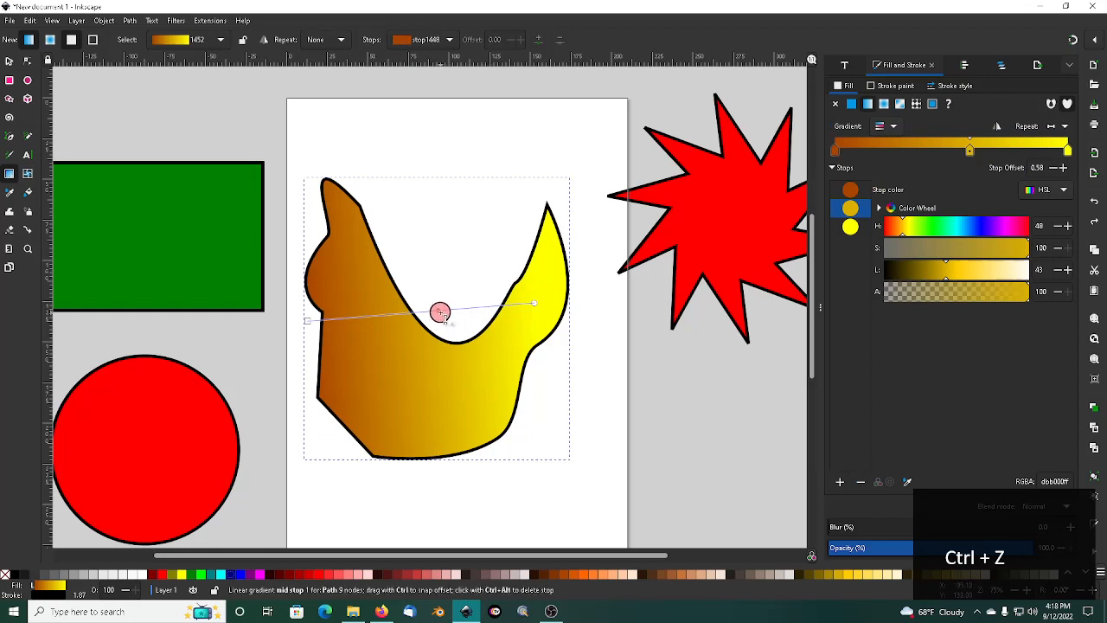
click(437, 311)
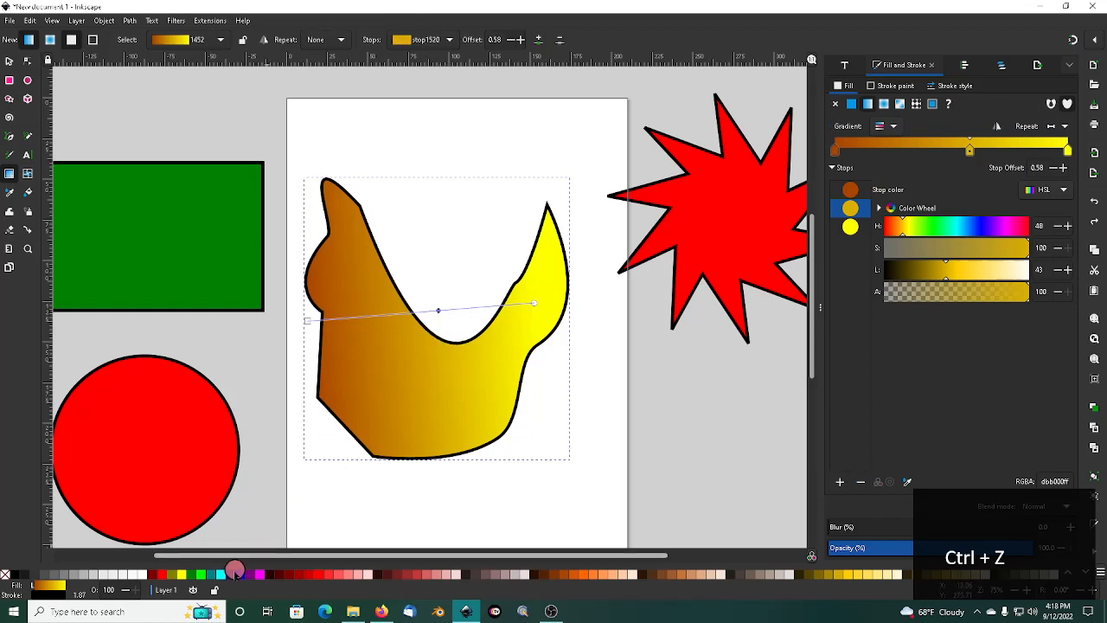
click(239, 573)
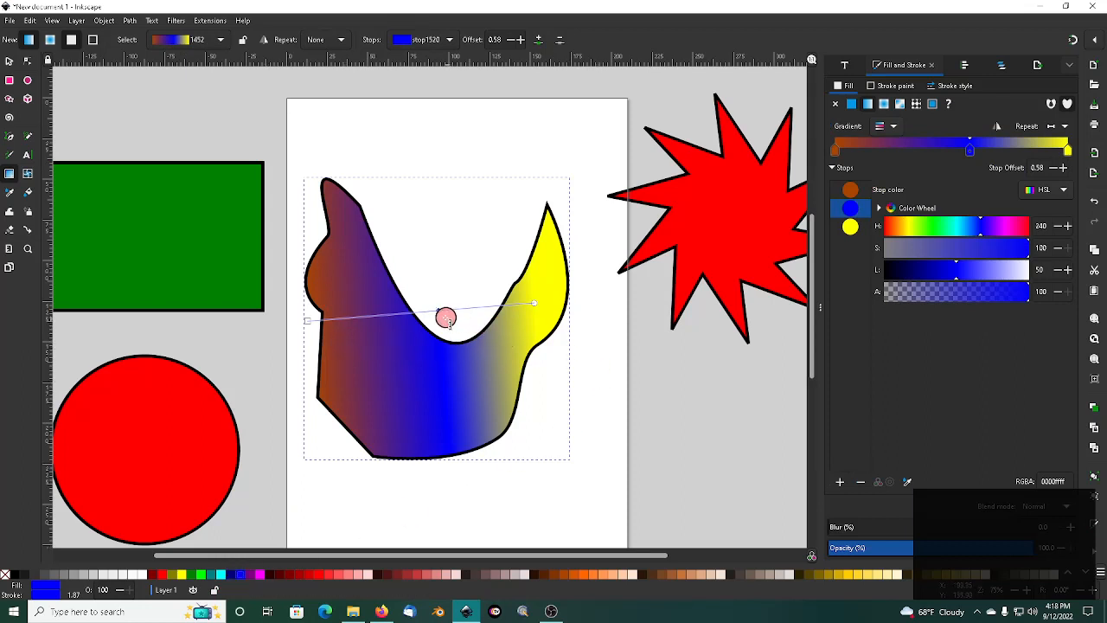
mouse_move(445, 320)
mouse_down()
mouse_move(393, 326)
mouse_move(460, 320)
mouse_up()
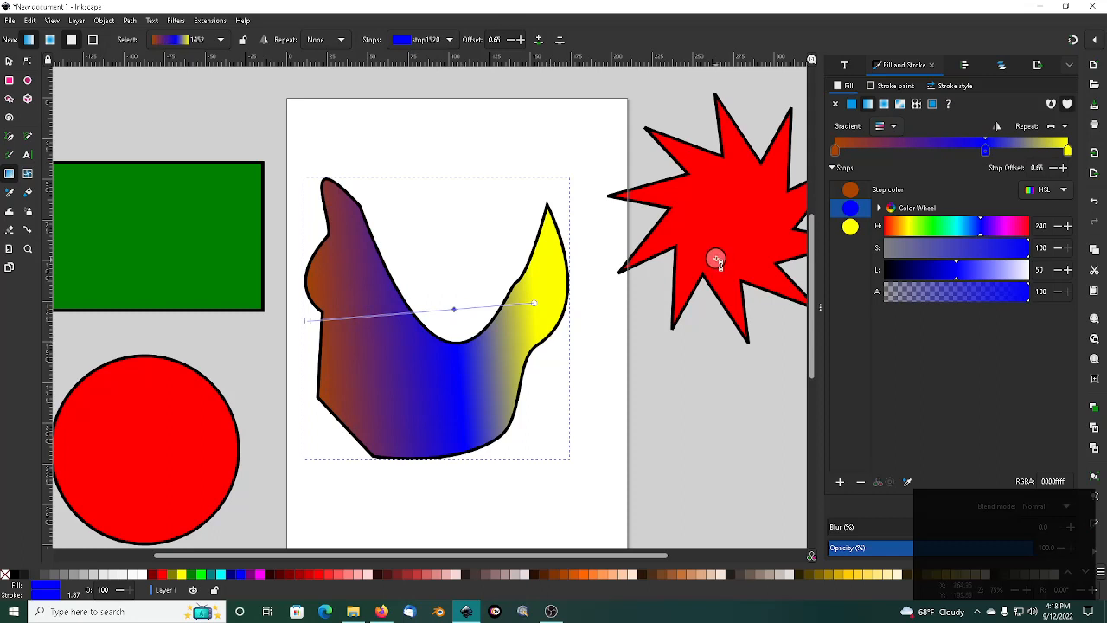
Rename the shape's brown-blue-yellow gradient as my_gradient
click(892, 127)
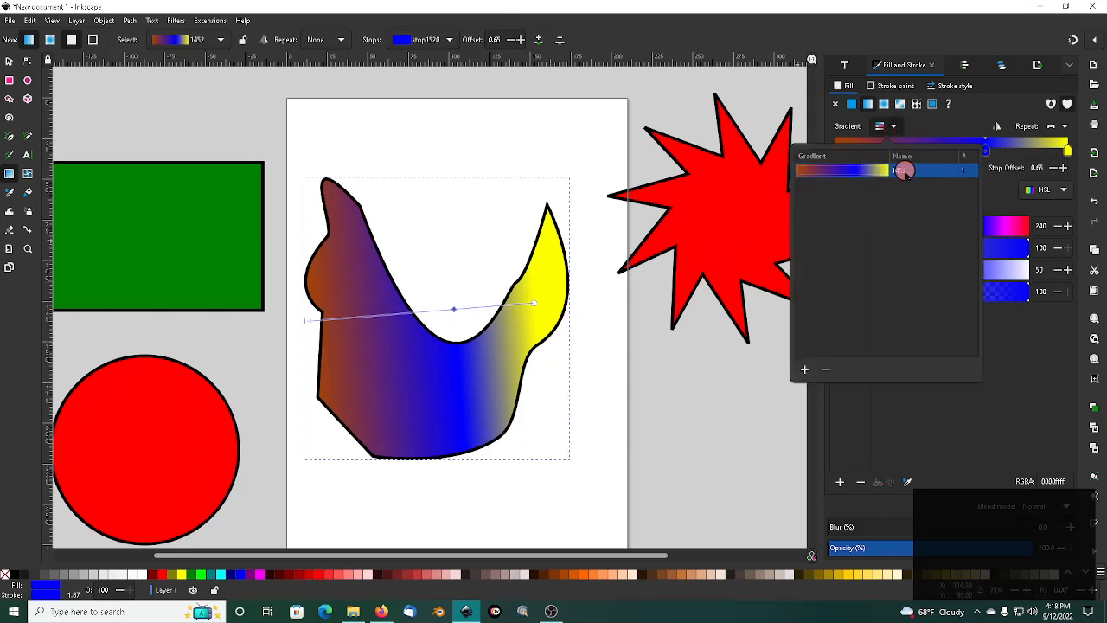
click(908, 171)
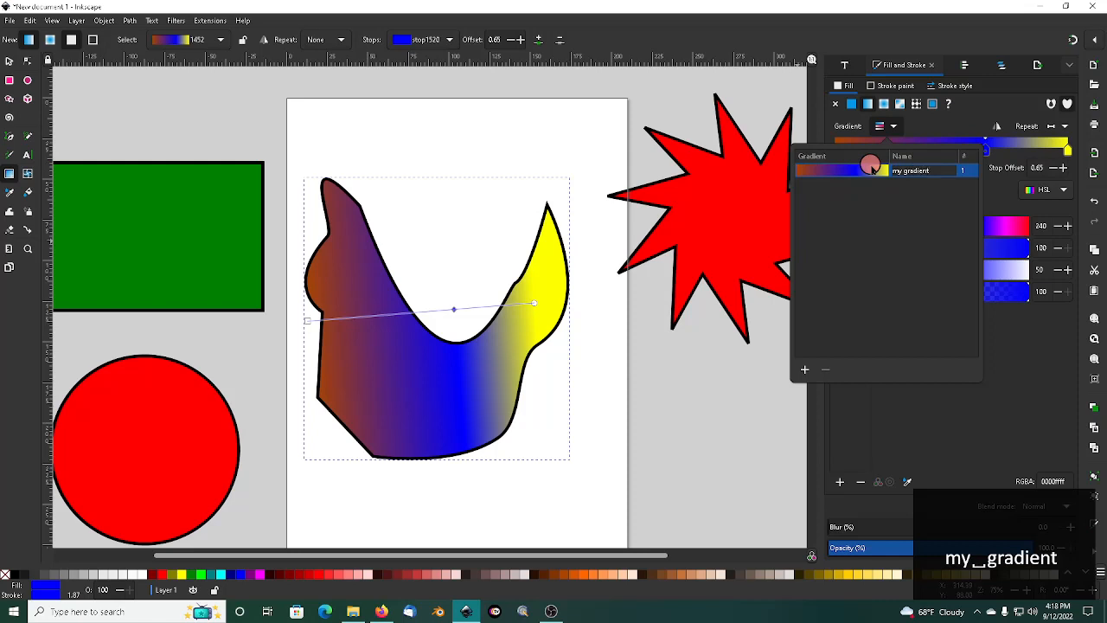
text(my_gradient)
key(Return)
click(644, 337)
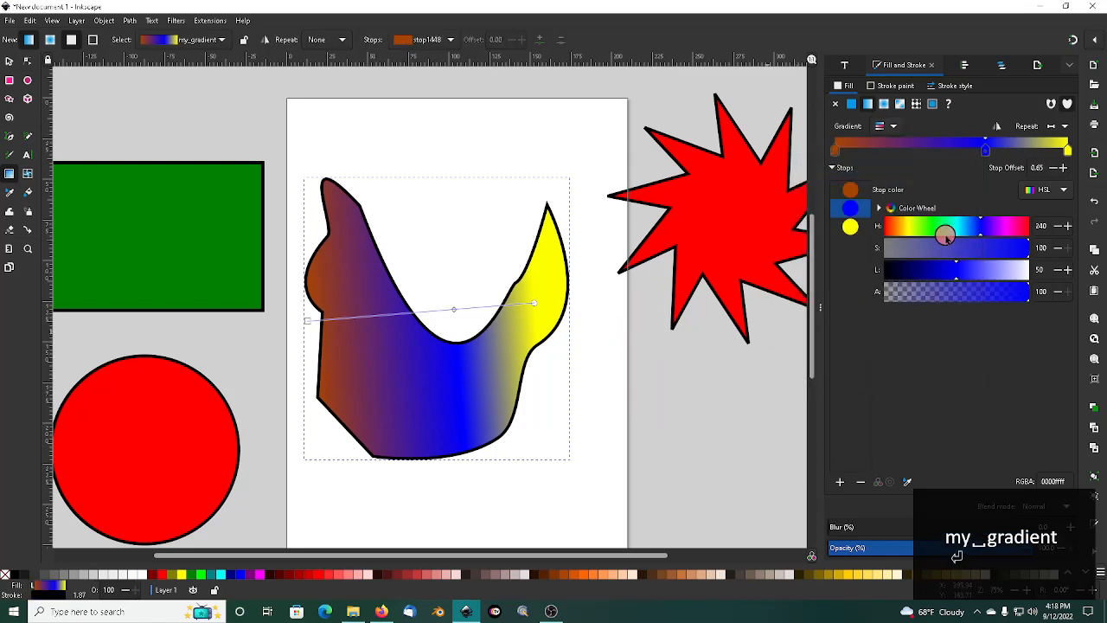
Fill the red star with the linear gradient my_gradient and move its blue middle stop to offset 0.50
click(745, 232)
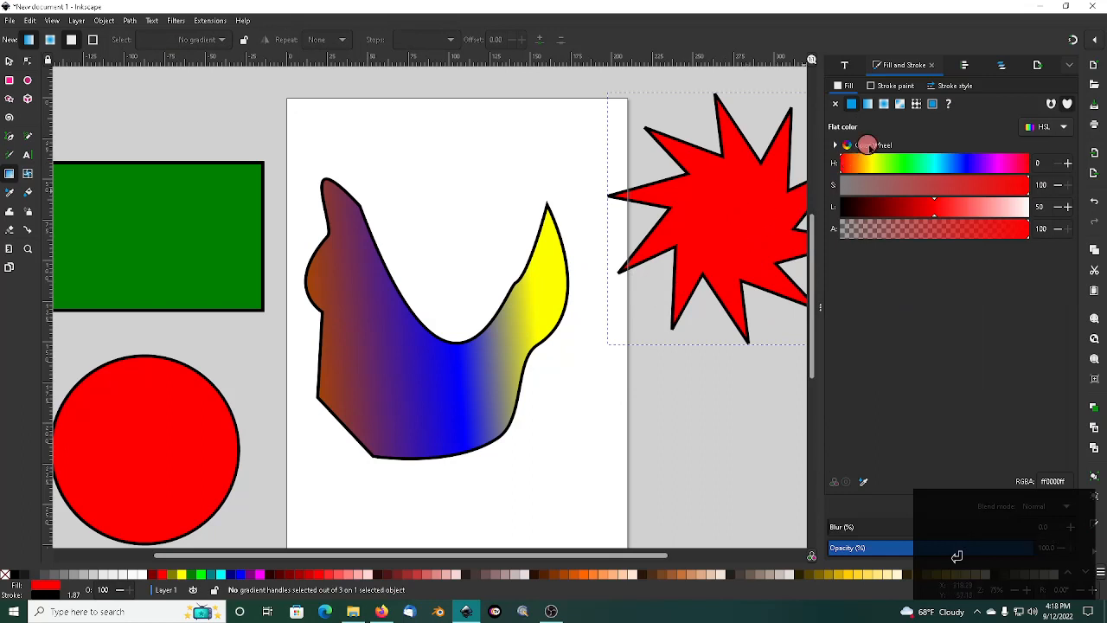
click(868, 104)
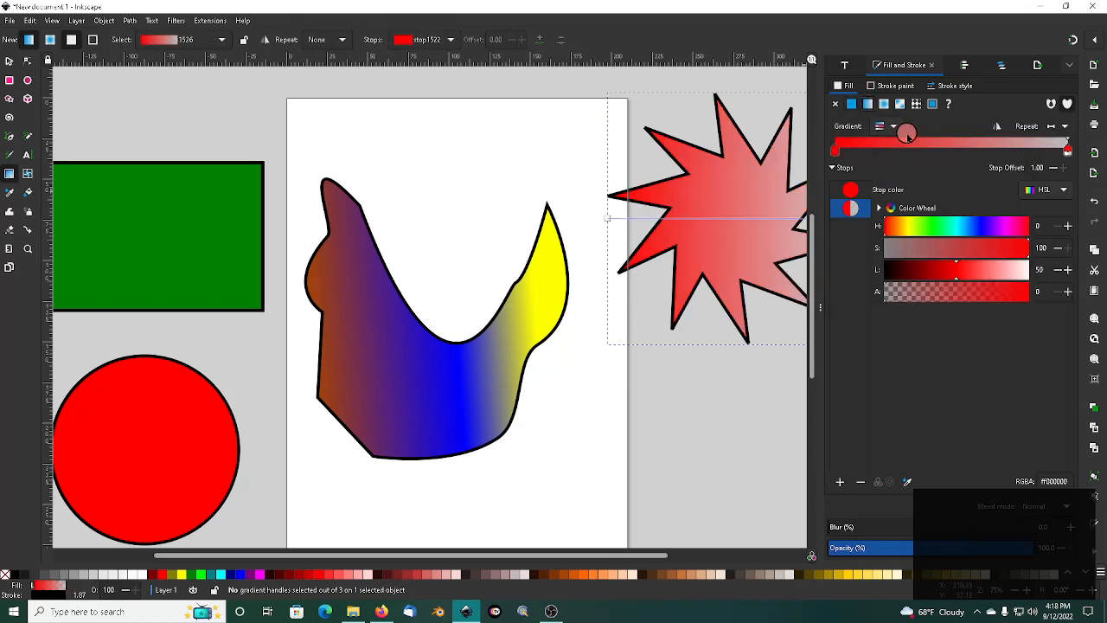
click(894, 126)
click(879, 183)
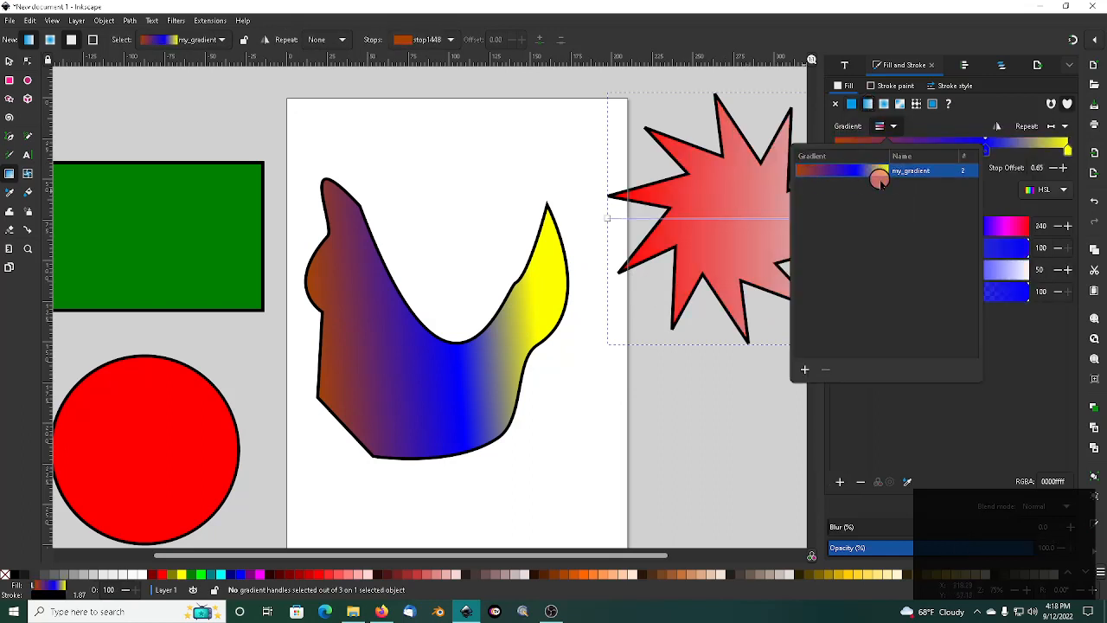
scroll(707, 275, down, 1)
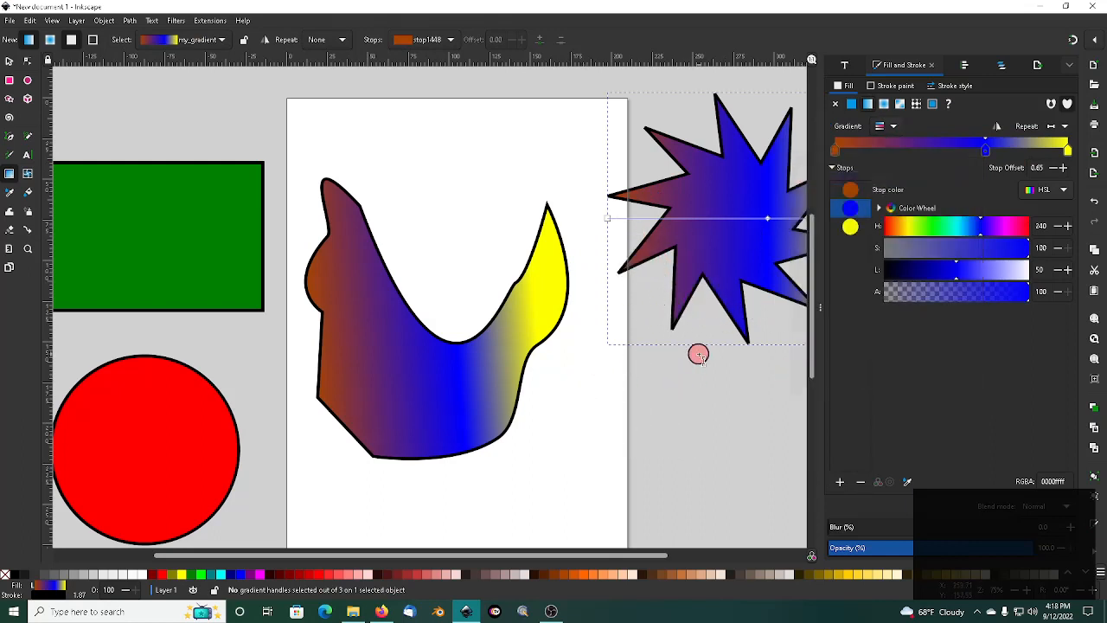
drag(663, 376, 458, 385)
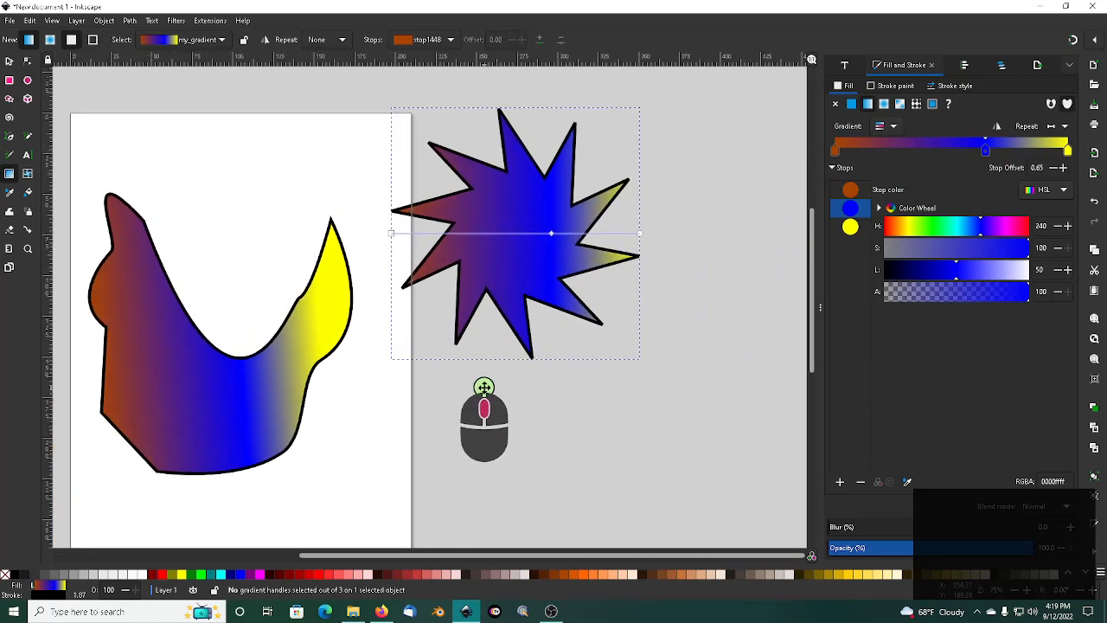
drag(549, 234, 517, 273)
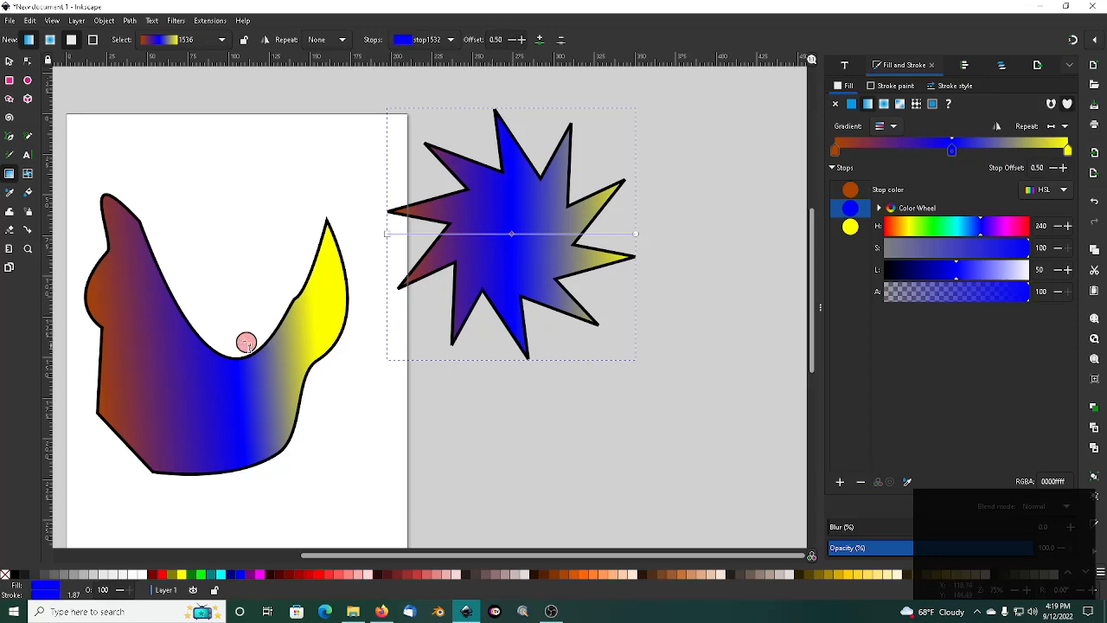
Give the red circle below the green rectangle a radial gradient fill
drag(217, 292, 684, 196)
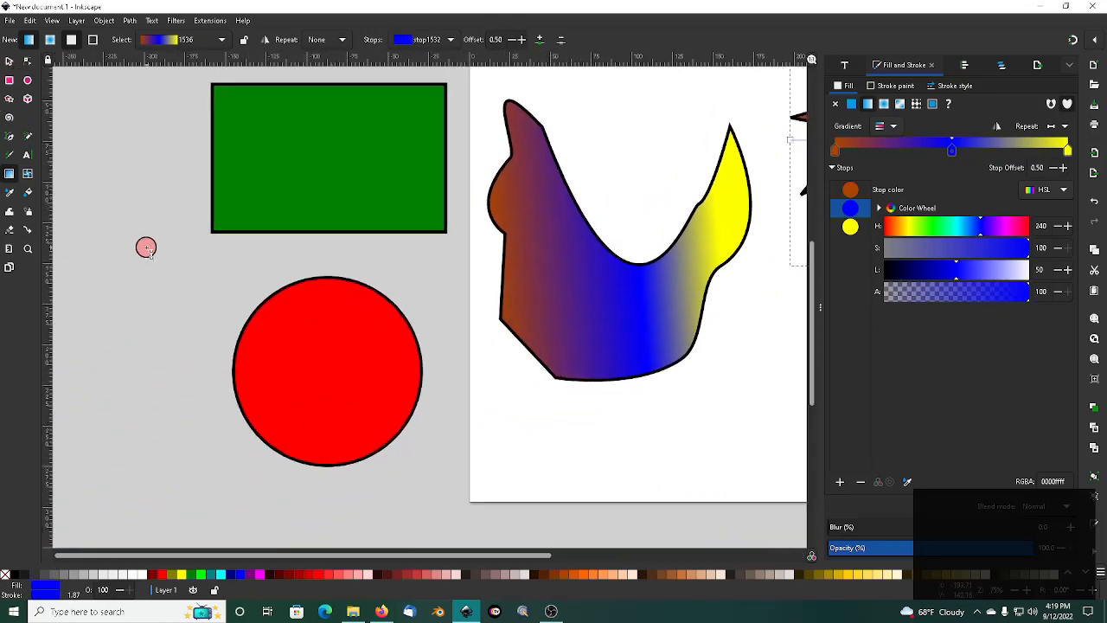
key(s)
click(321, 303)
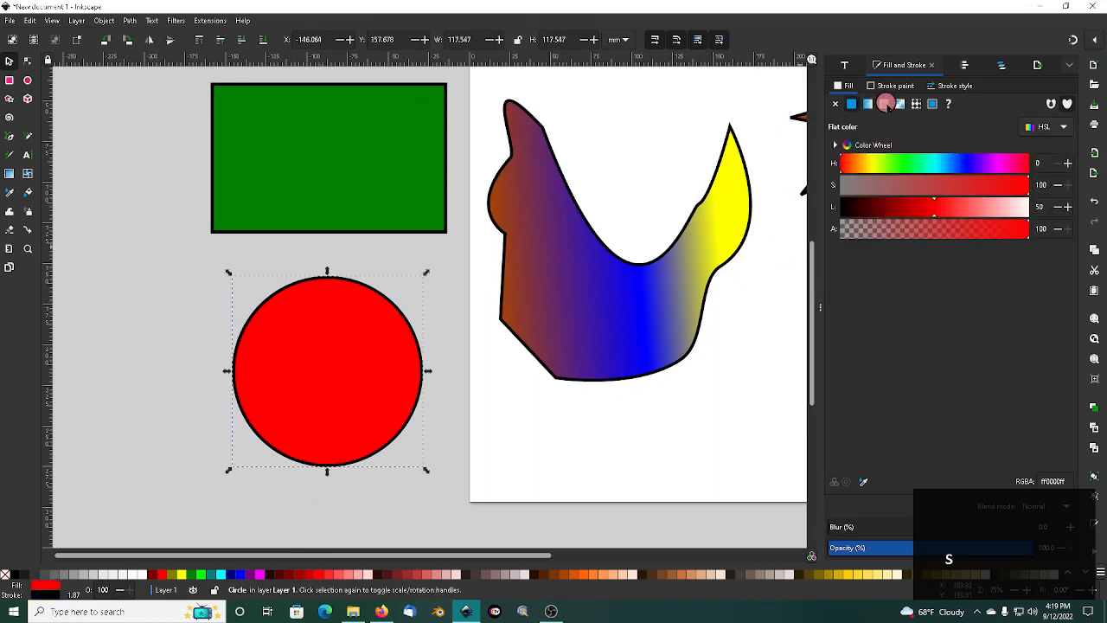
click(885, 103)
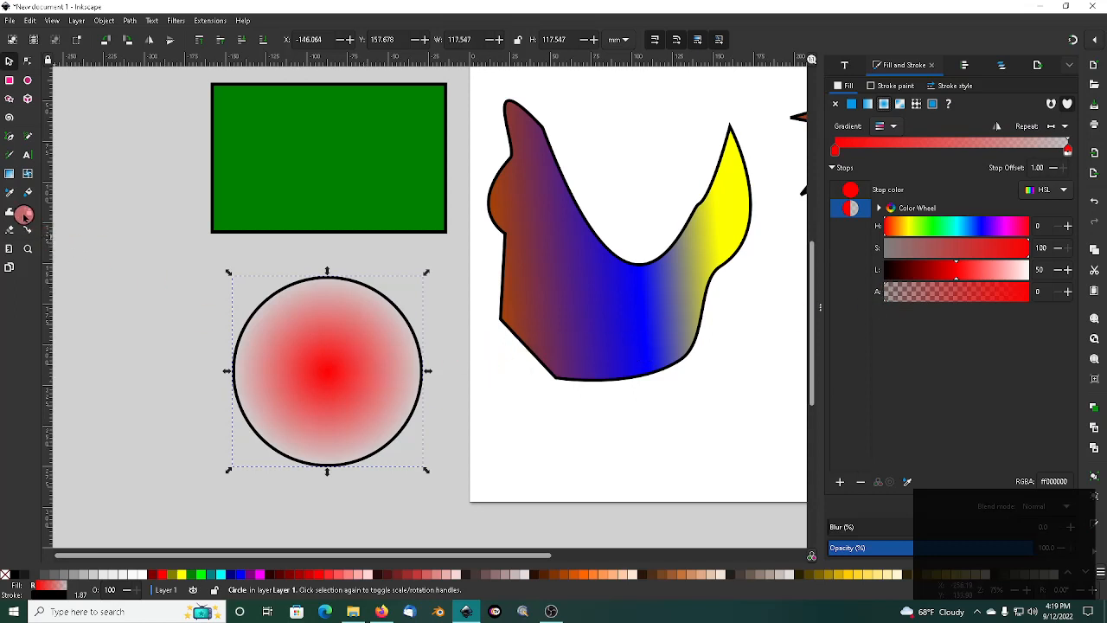
Set the circle's outer gradient stop to hue 64 and alpha 100, and select the gradient's centre stop
click(10, 174)
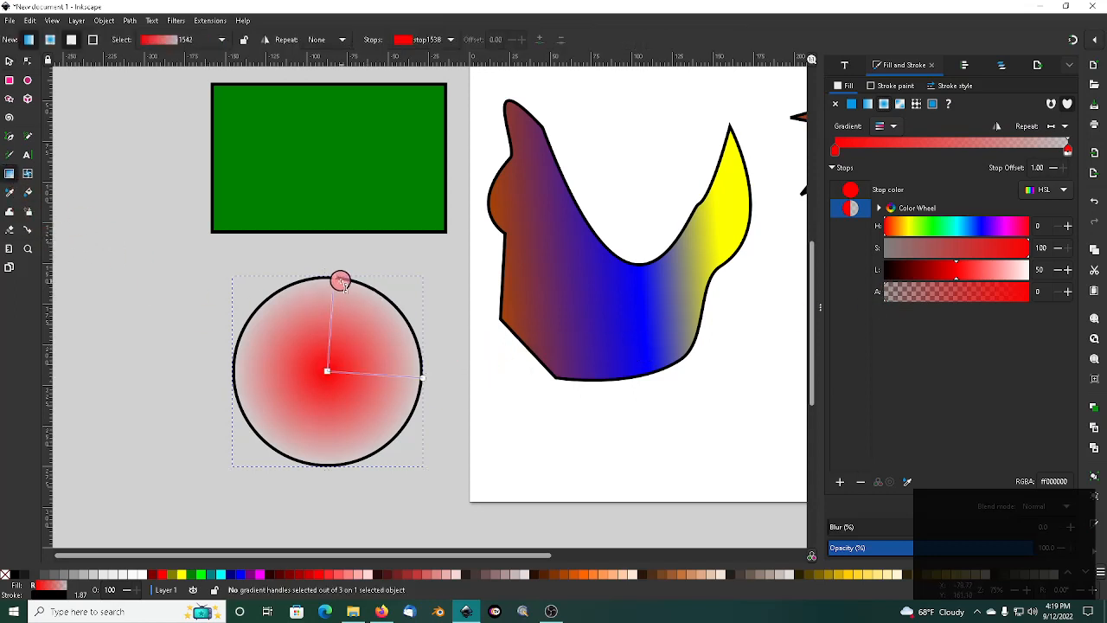
click(335, 276)
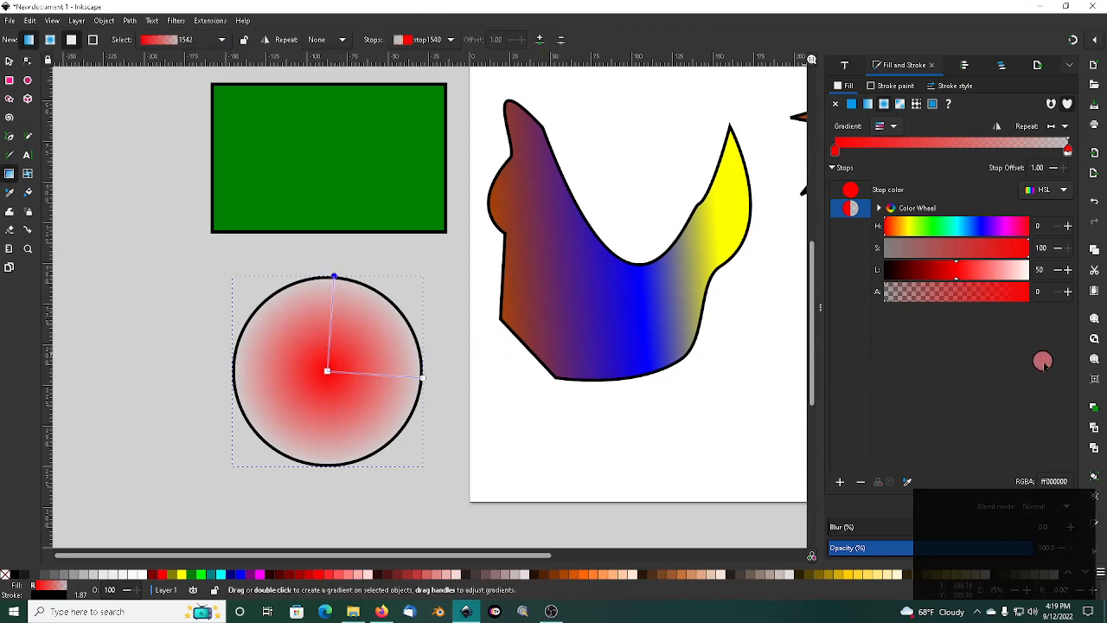
click(910, 229)
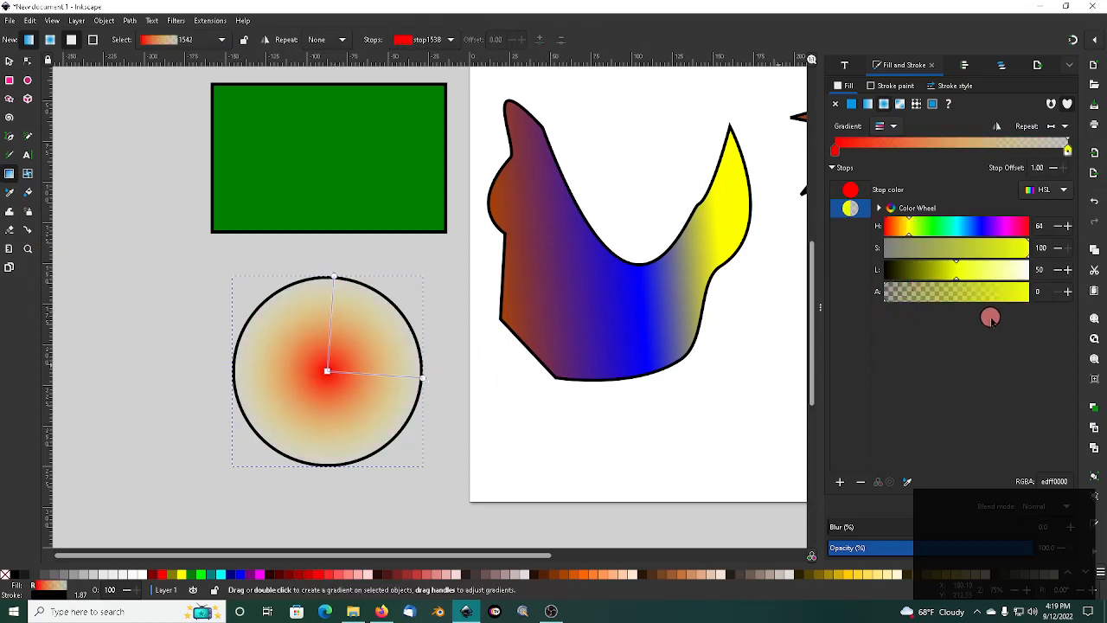
drag(884, 297, 1050, 296)
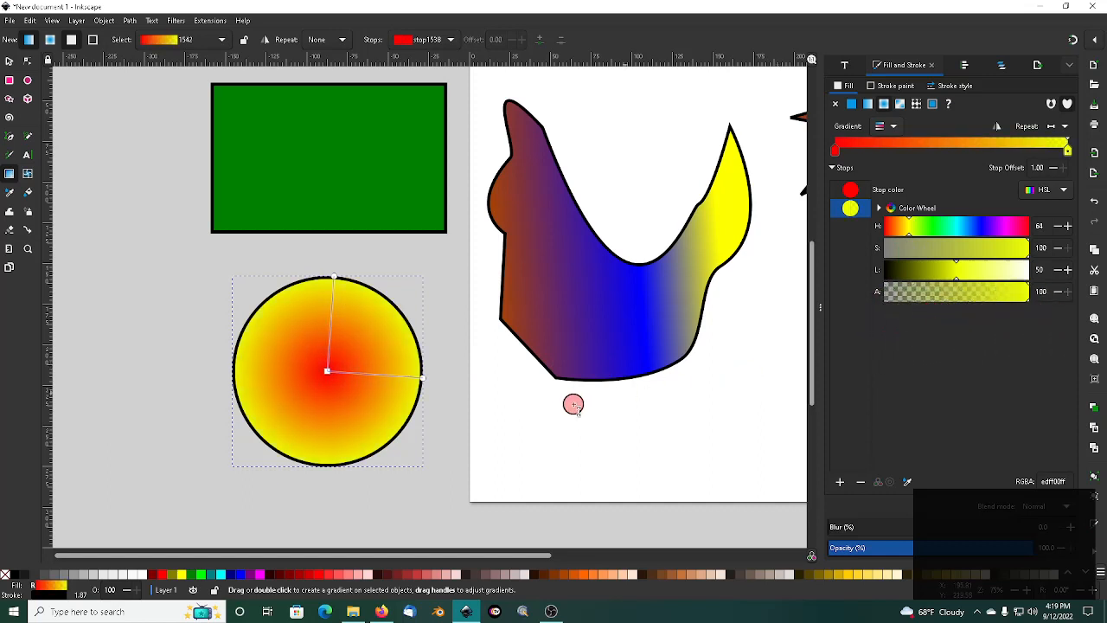
click(328, 374)
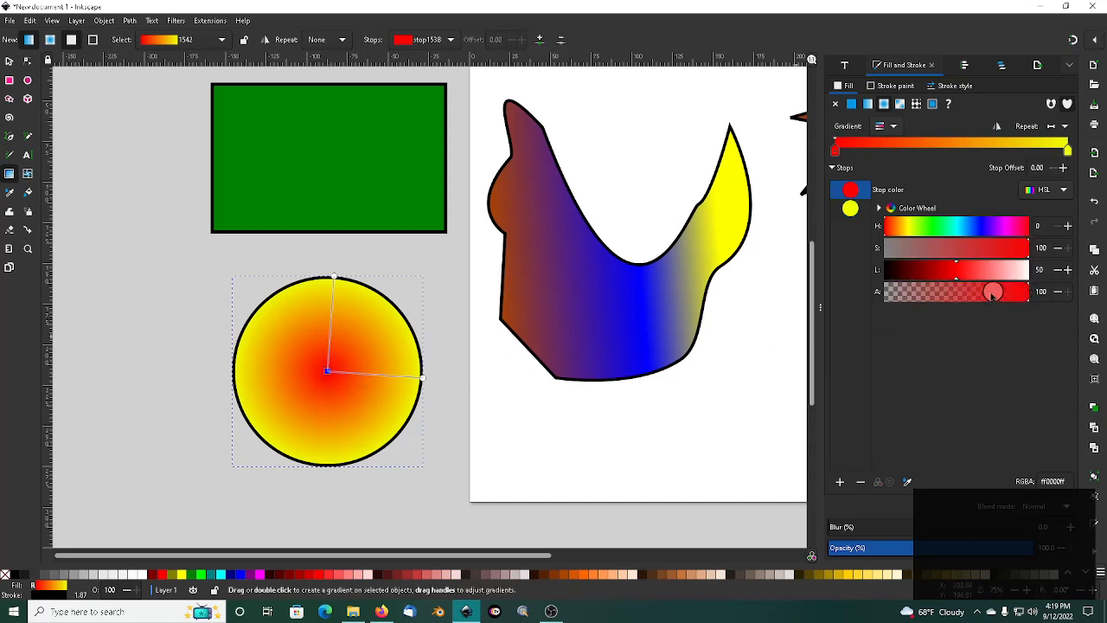
Set the circle gradient's centre stop to lightness 38 and reshape the radial gradient into a tilted ellipse by shortening and rotating its radii
drag(956, 270, 937, 275)
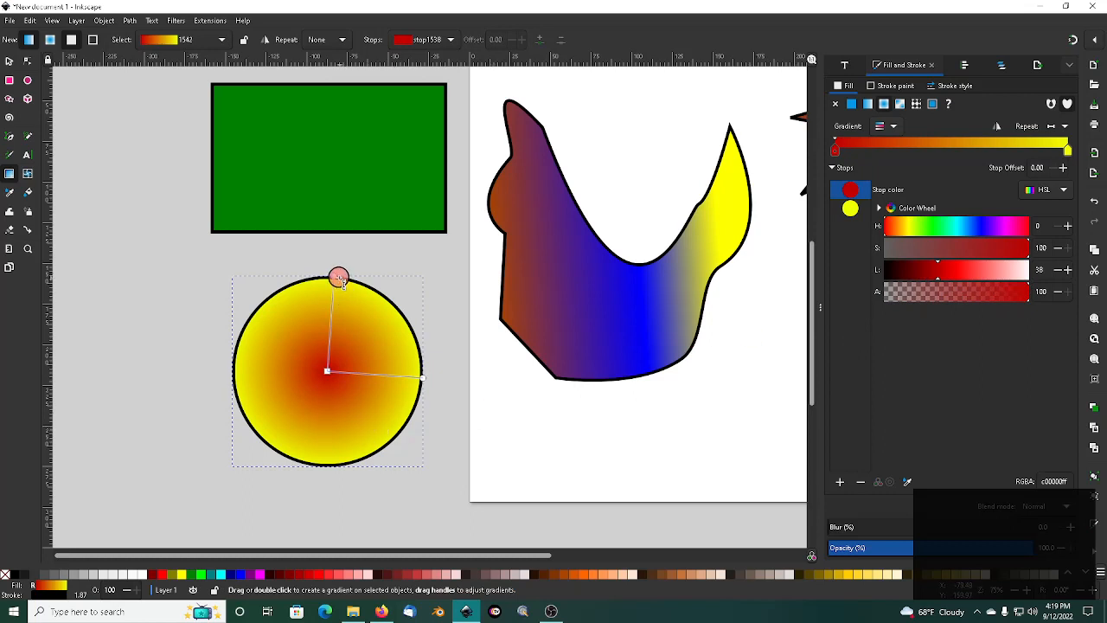
drag(337, 278, 333, 309)
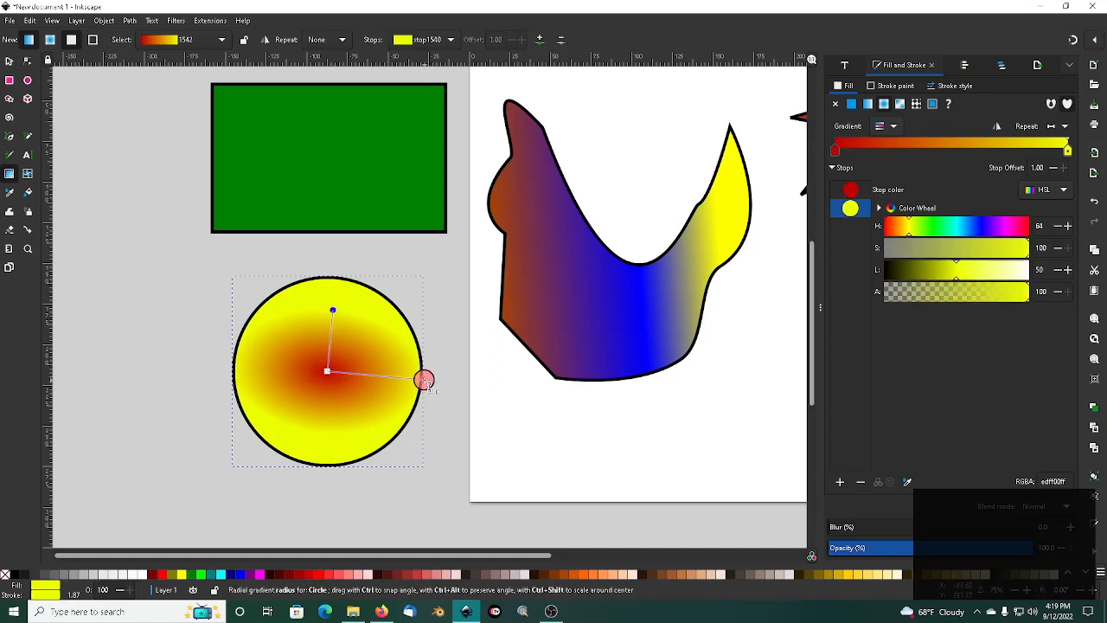
drag(423, 380, 416, 379)
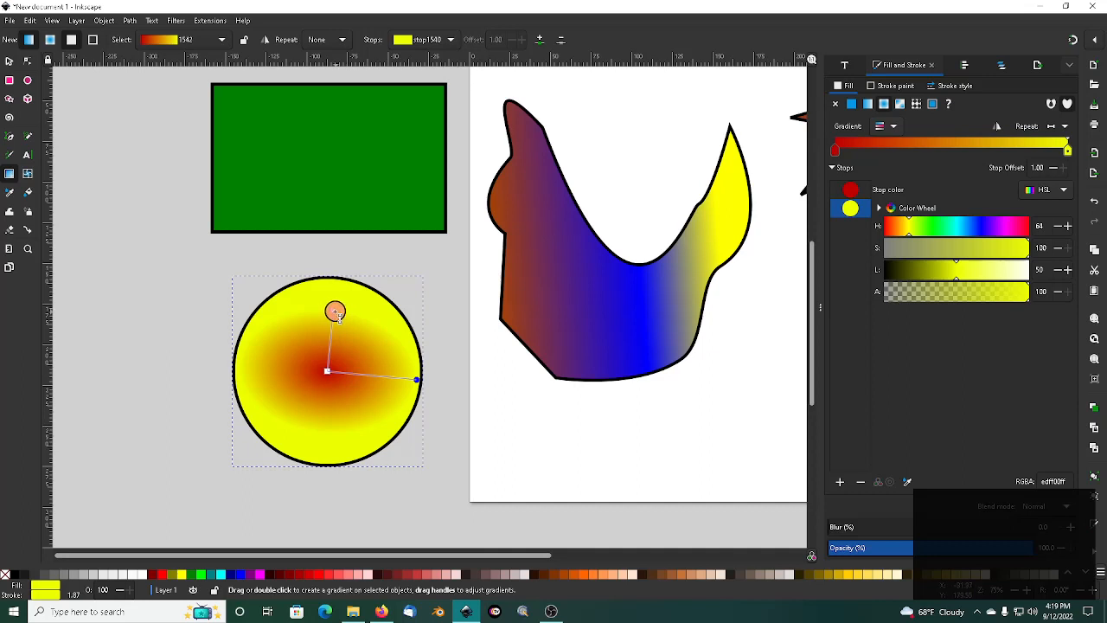
drag(336, 314, 294, 320)
Move the circle's radial gradient centre towards its lower right edge and lengthen both gradient radii
mouse_move(326, 371)
mouse_down()
mouse_move(357, 422)
mouse_move(353, 414)
mouse_up()
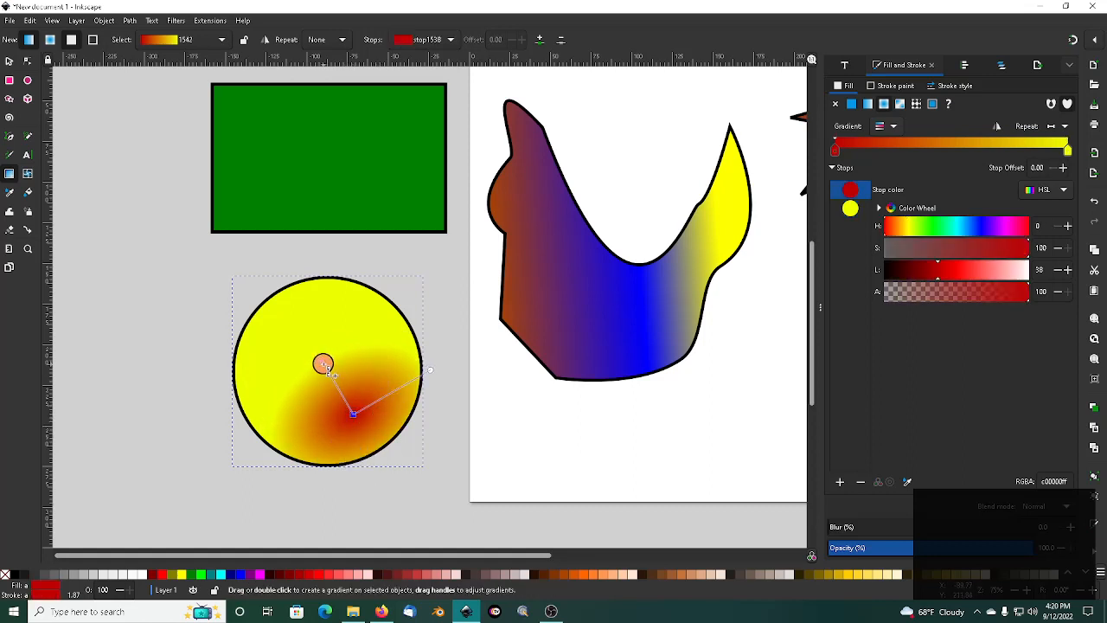
drag(323, 364, 360, 362)
key(ctrl+z)
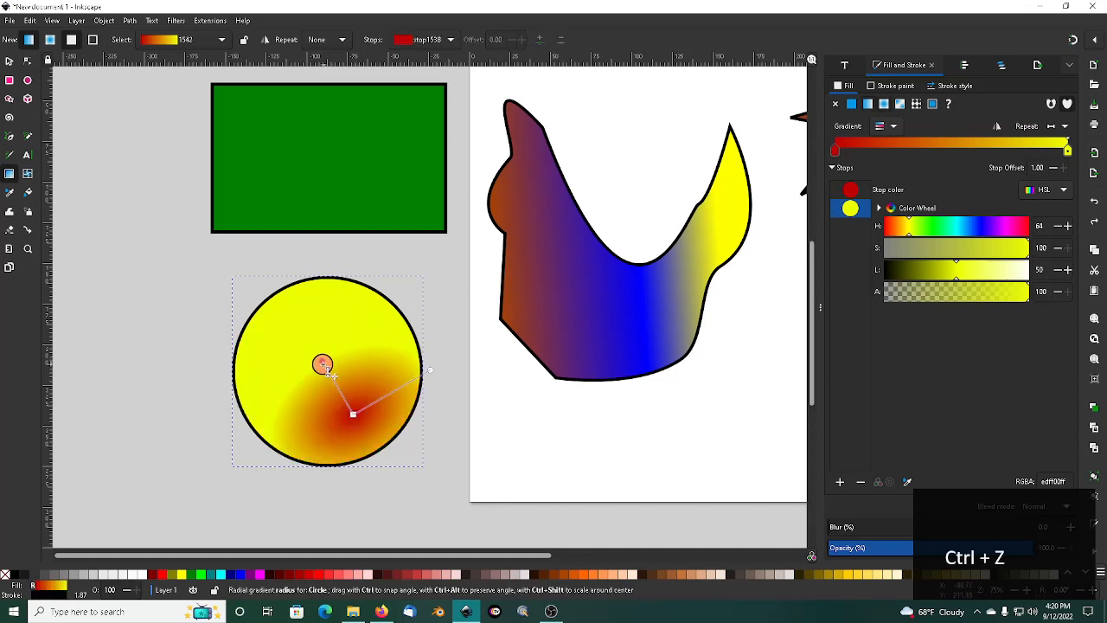
click(322, 363)
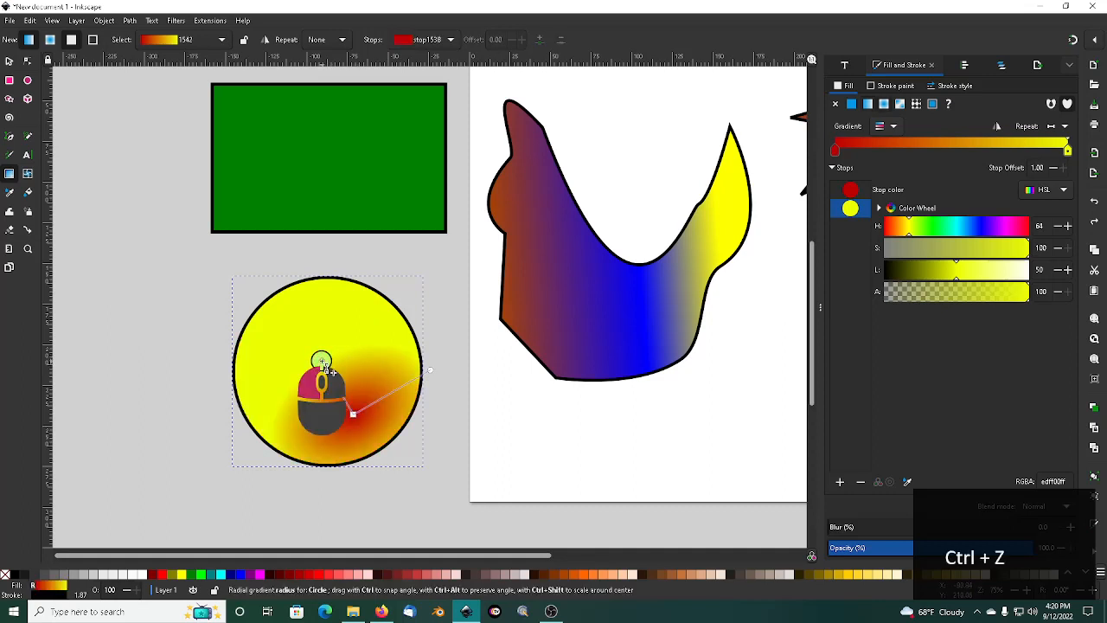
drag(322, 363, 293, 316)
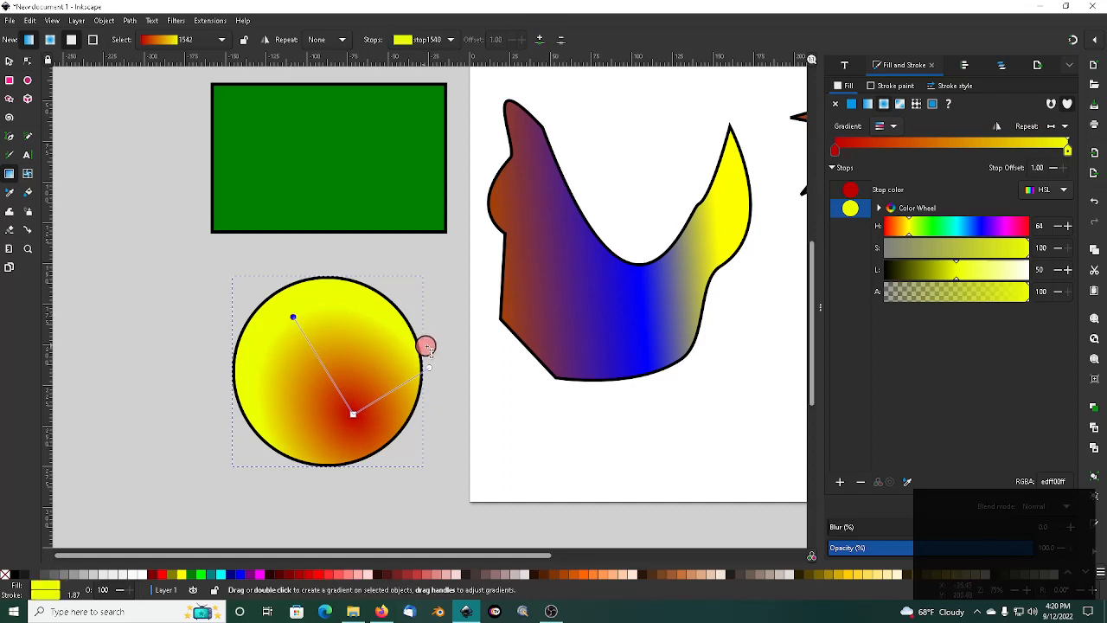
drag(429, 369, 448, 356)
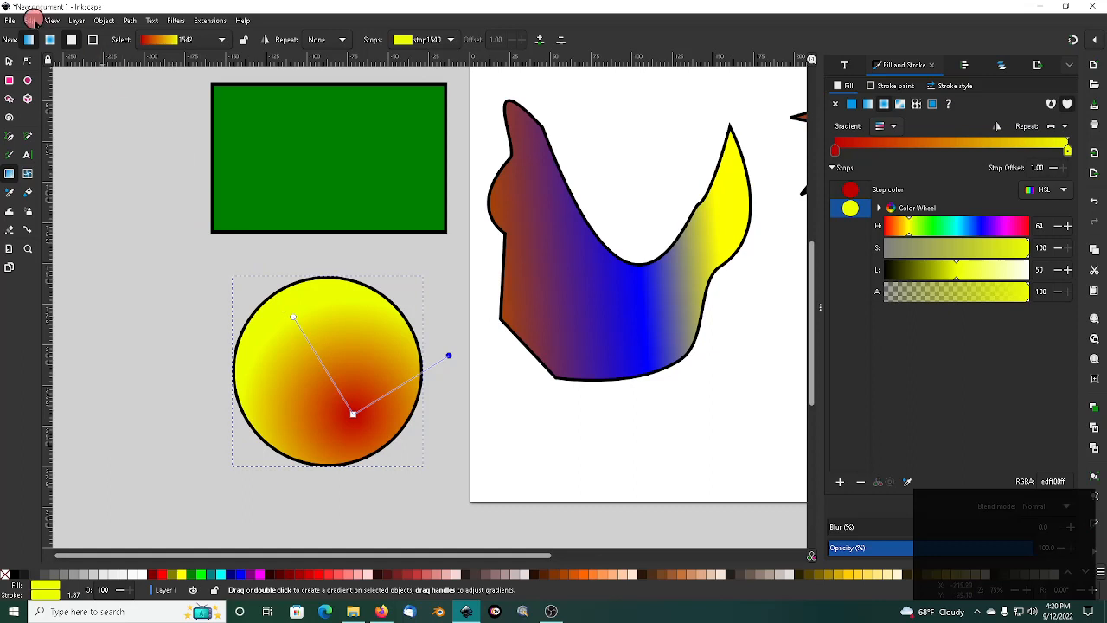
click(10, 20)
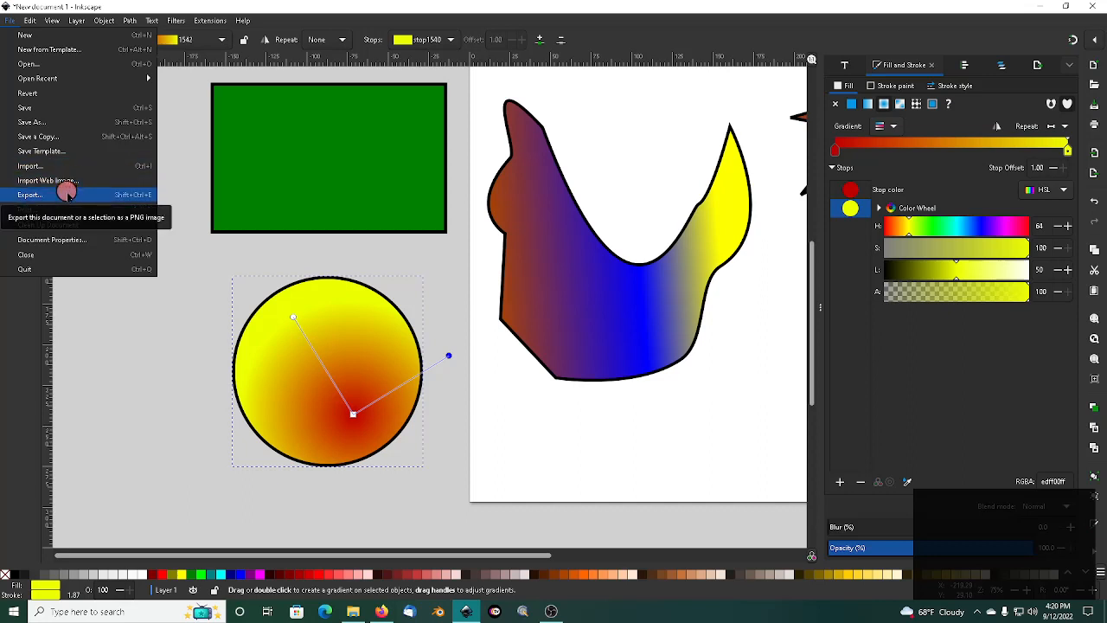
mouse_move(79, 18)
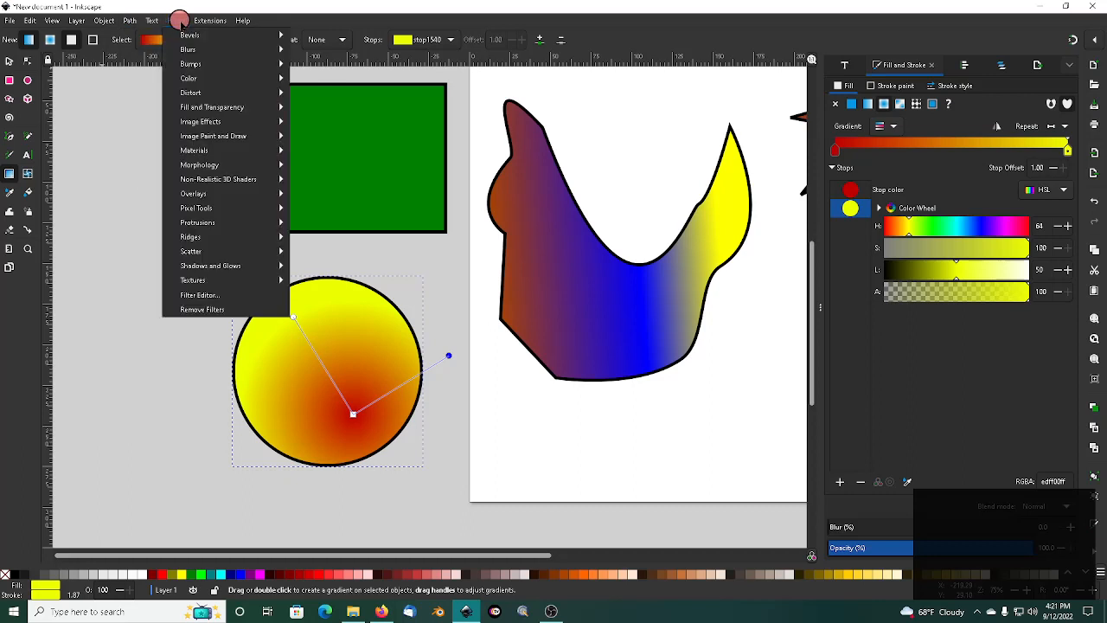
mouse_move(225, 234)
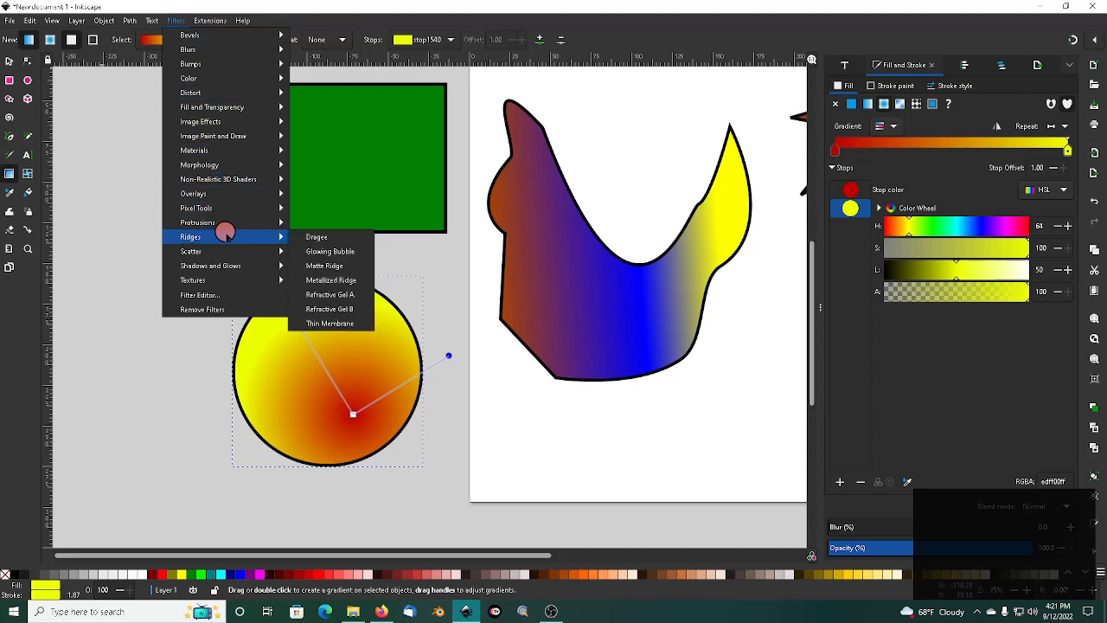
click(9, 58)
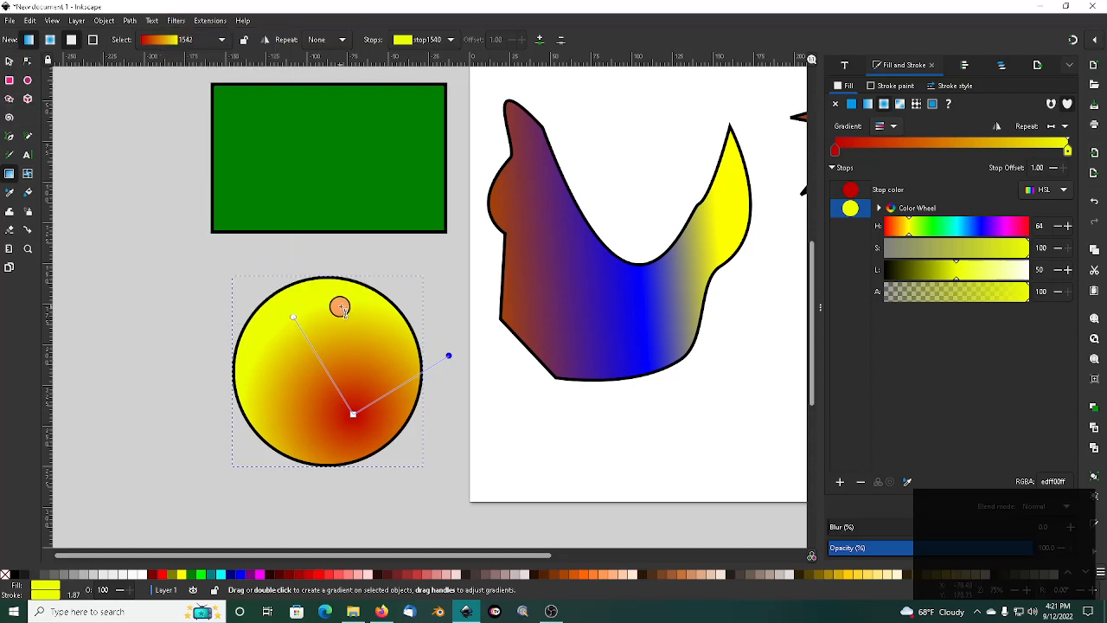
Set up a live-previewed Drop Shadow filter on the gradient circle with blur radius 13.1 px and horizontal offset 5.8 px
click(8, 60)
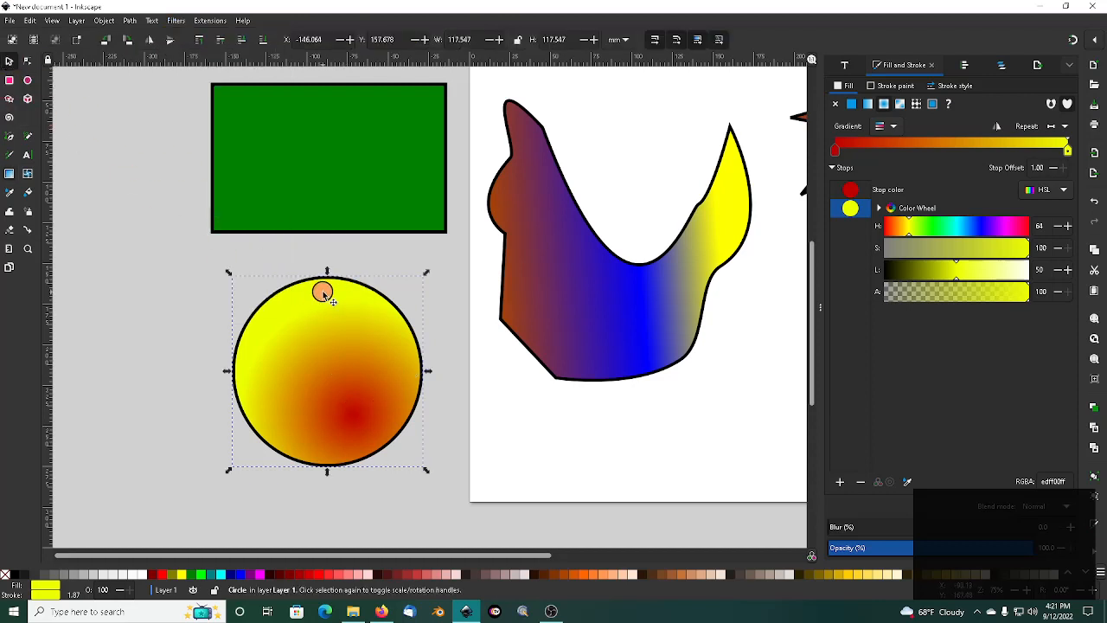
click(176, 21)
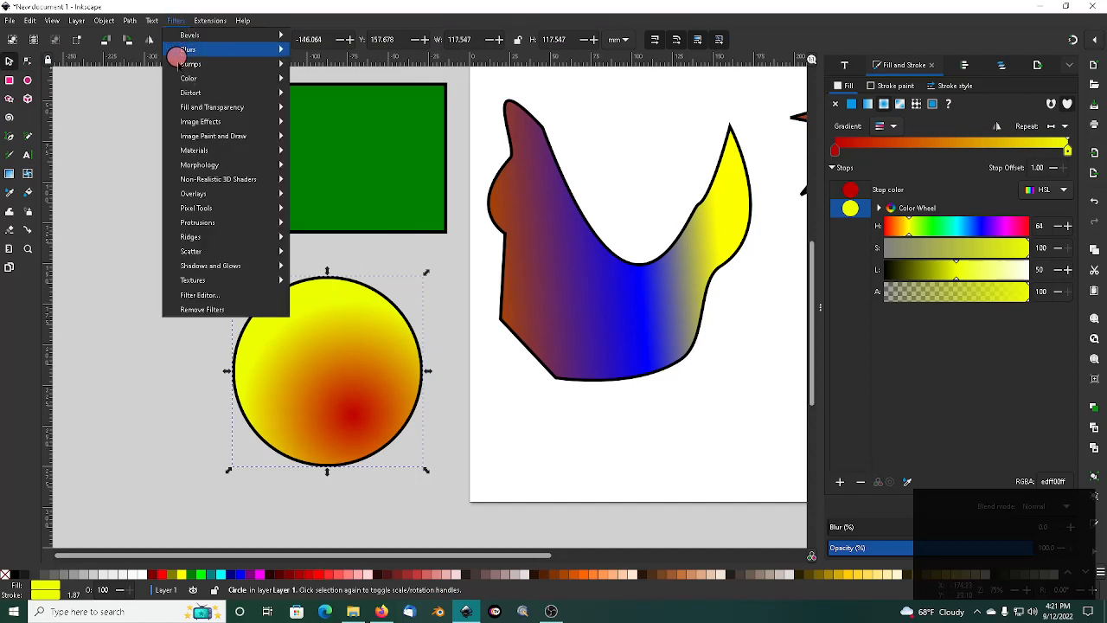
mouse_move(221, 262)
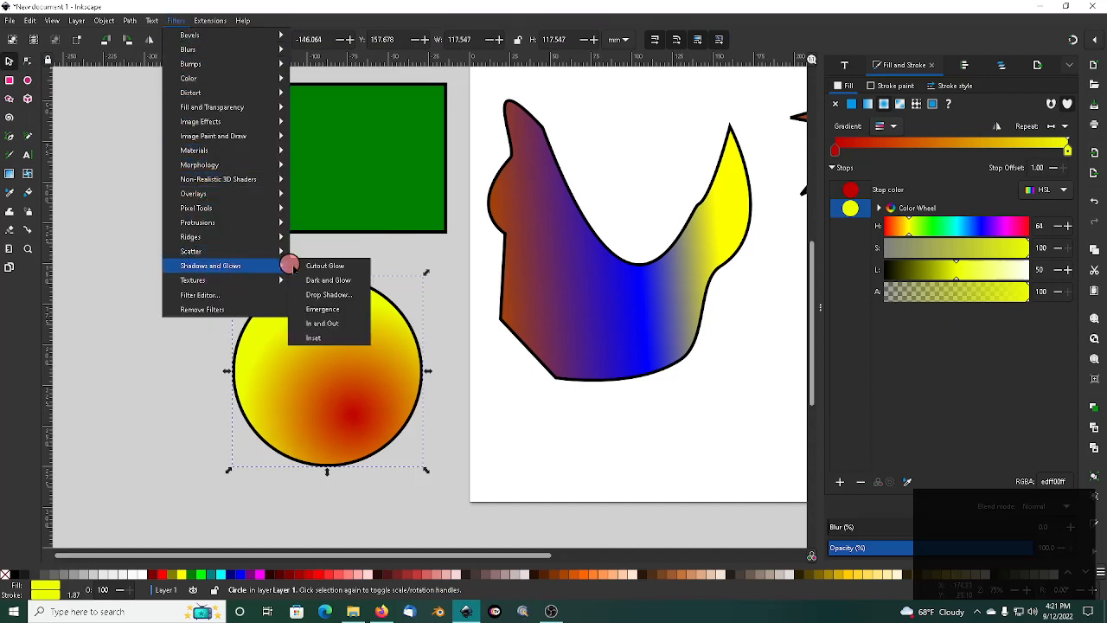
click(328, 294)
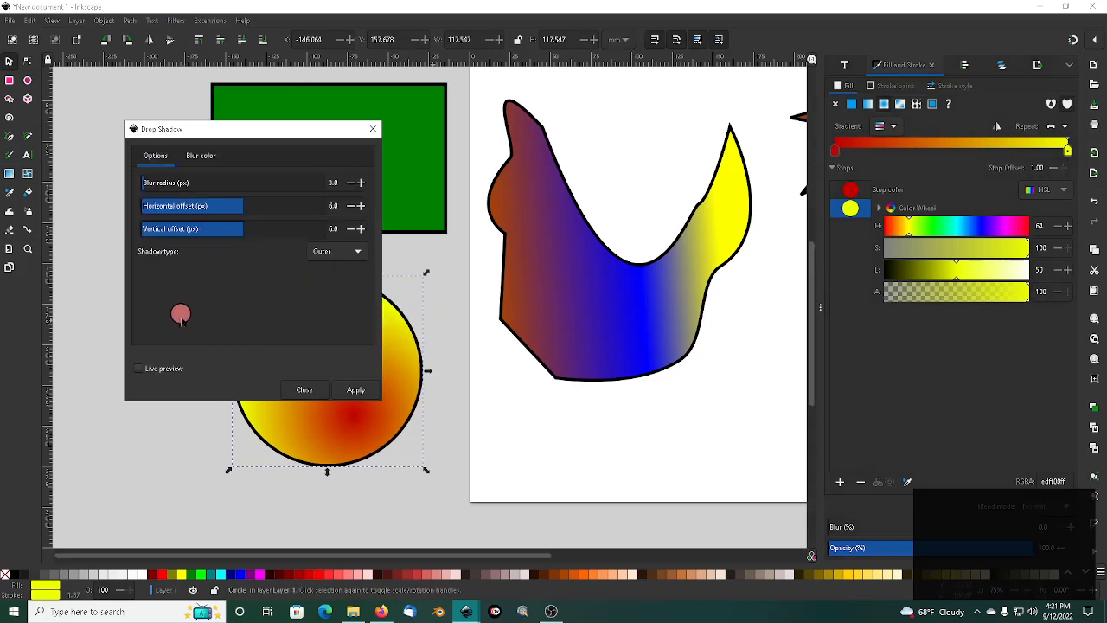
click(139, 368)
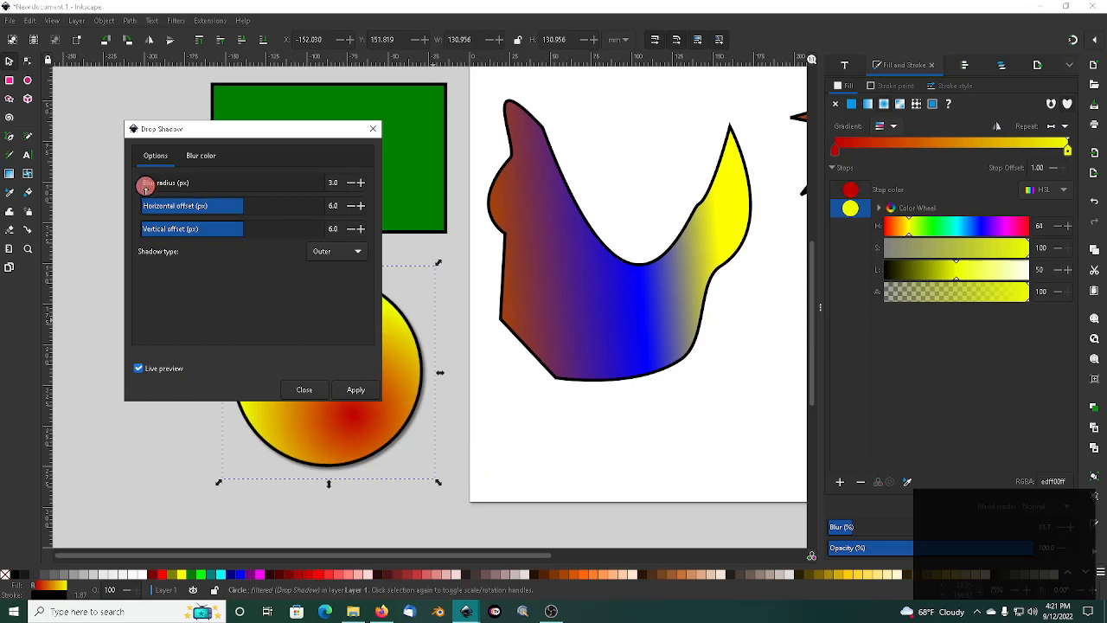
drag(146, 186, 152, 187)
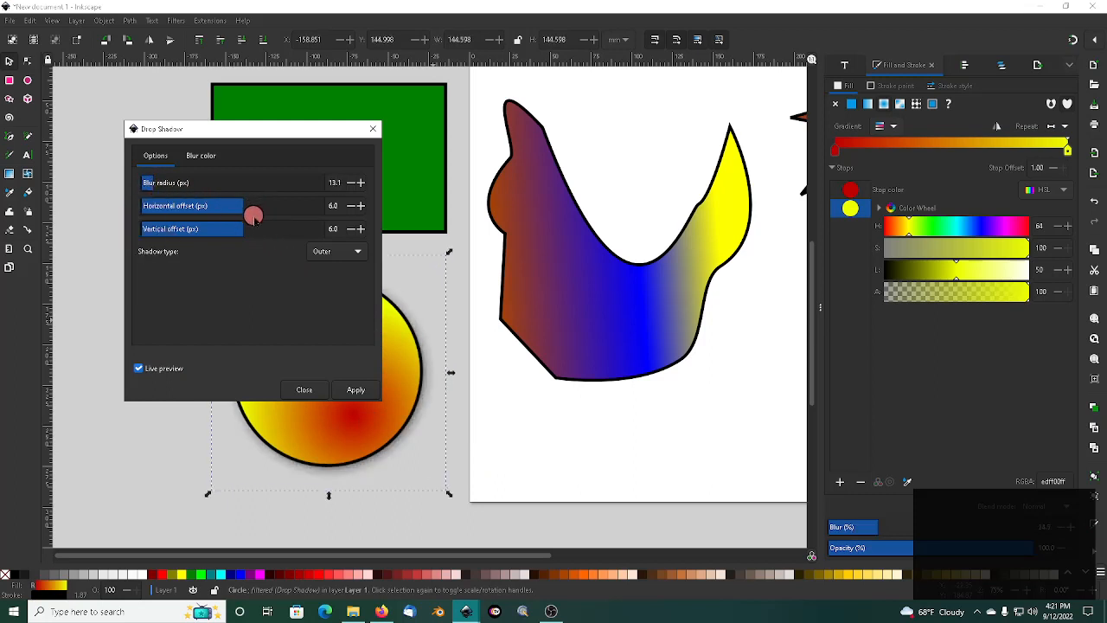
mouse_move(239, 205)
mouse_down()
mouse_move(211, 207)
mouse_move(243, 208)
mouse_up()
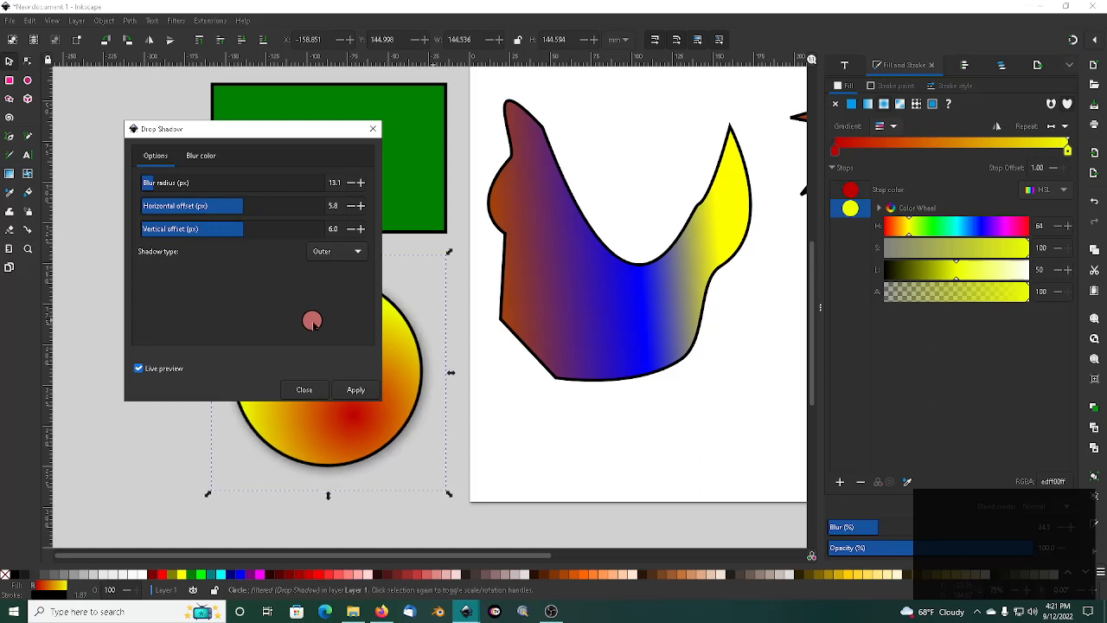
Set the drop shadow colour's alpha to 86 and apply the filter, and move the circle up and to the left
click(205, 155)
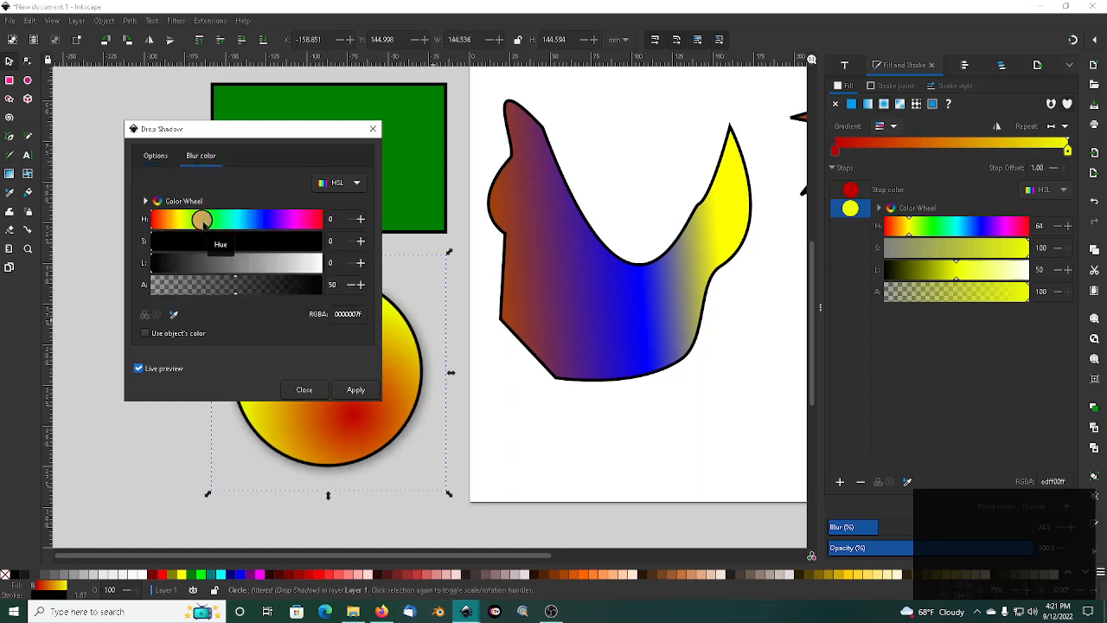
click(251, 221)
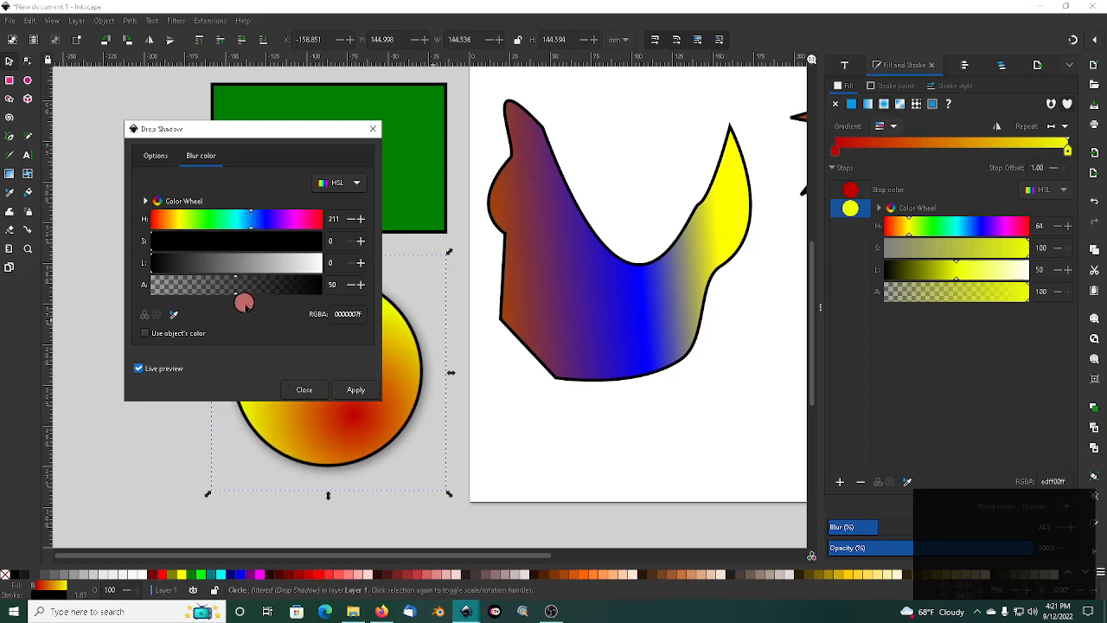
drag(235, 289, 298, 292)
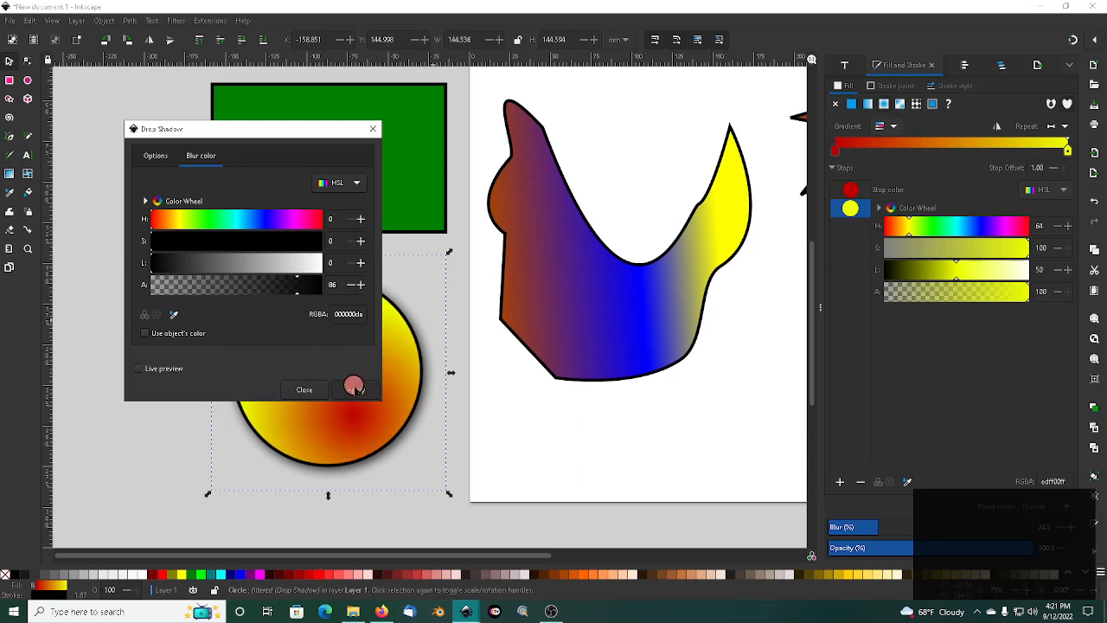
click(308, 386)
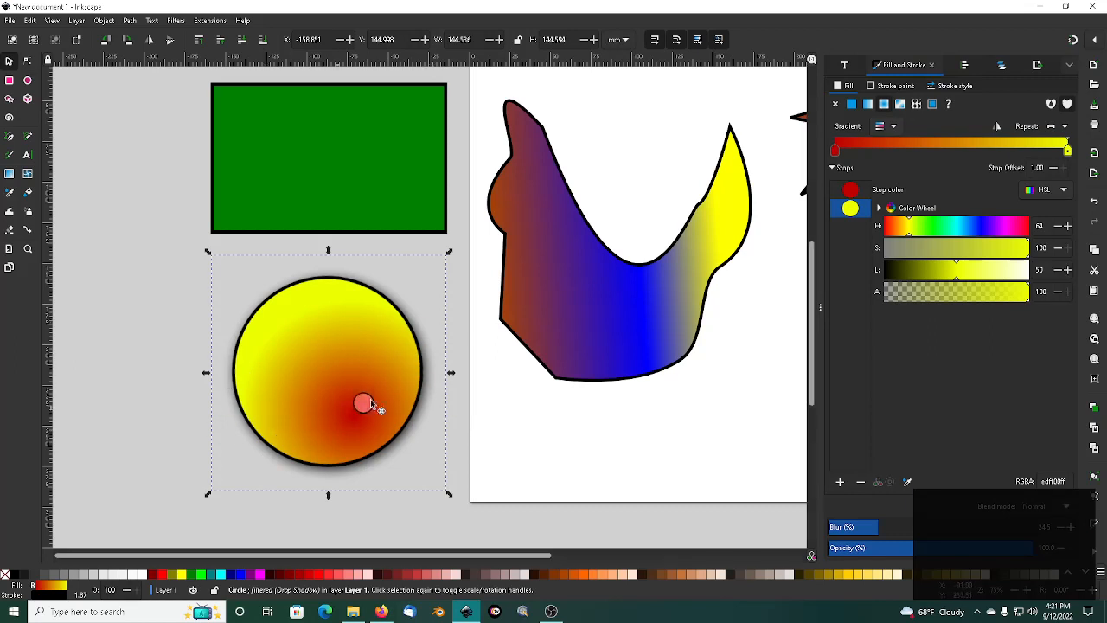
drag(368, 394, 307, 384)
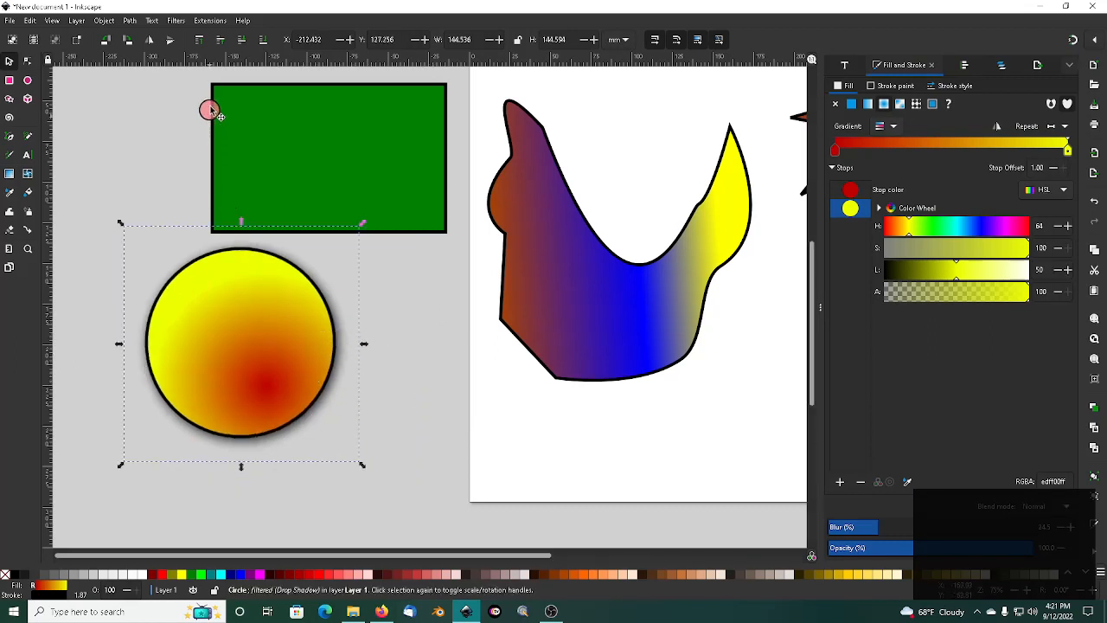
click(210, 20)
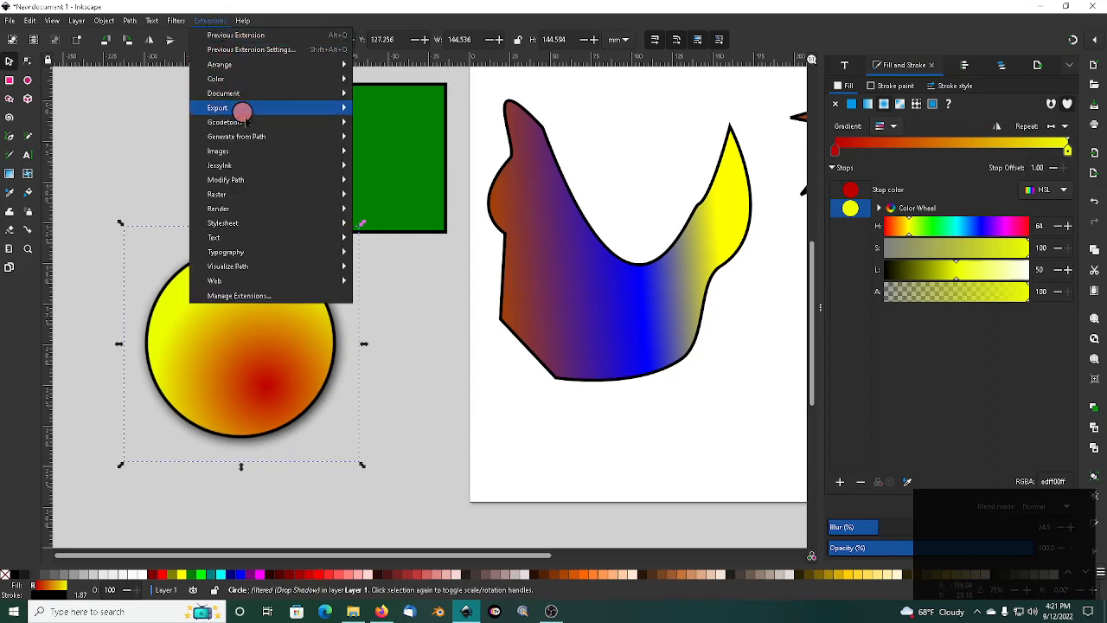
mouse_move(252, 239)
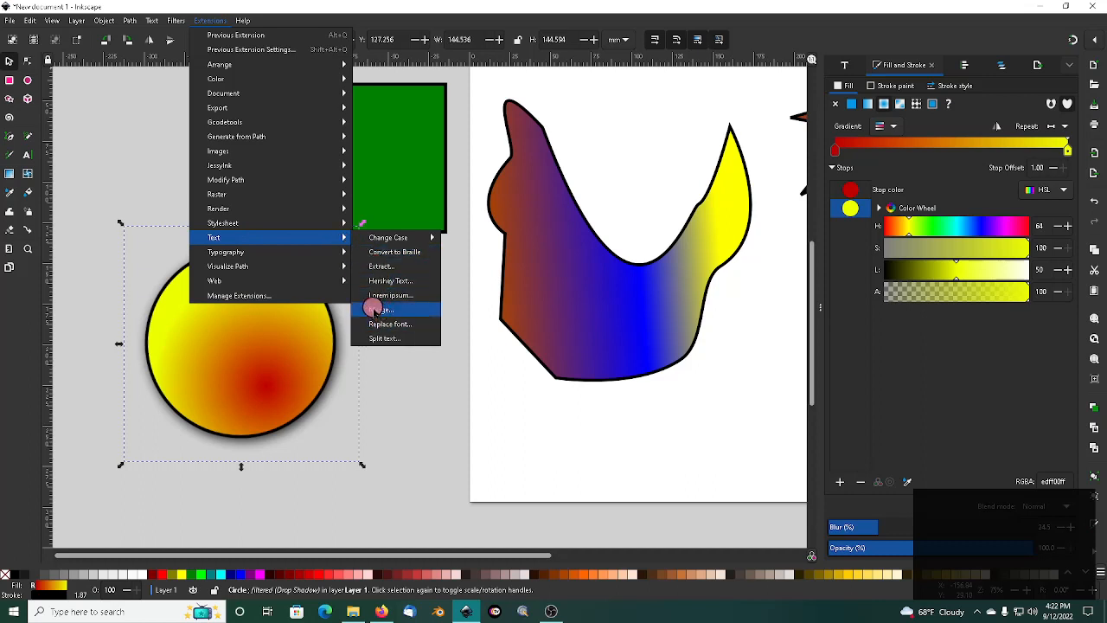
click(121, 140)
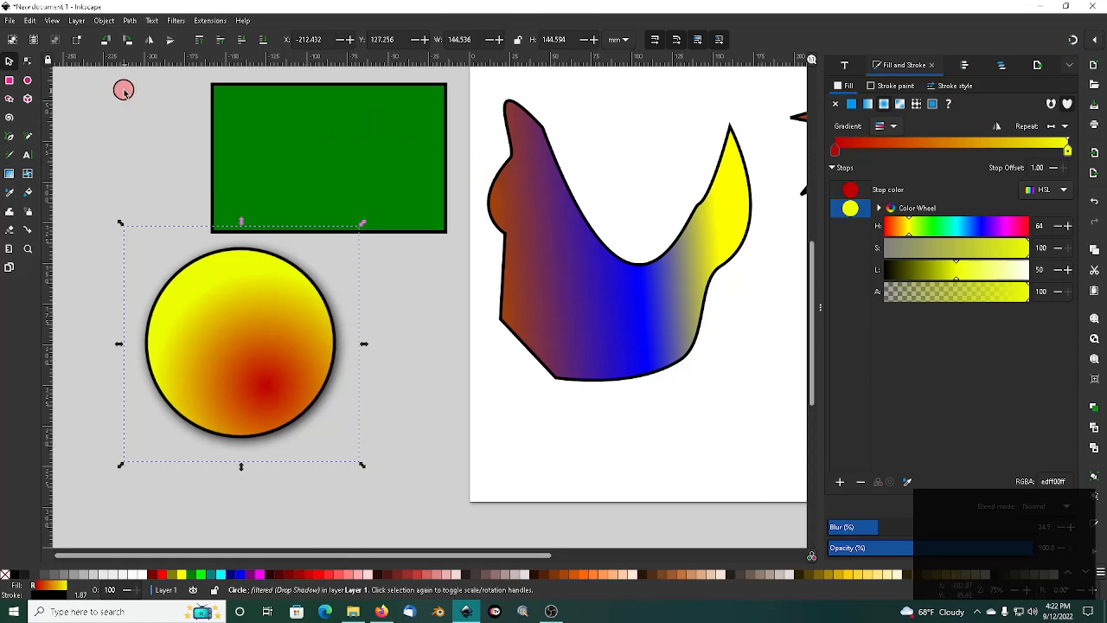
Select the green rectangle and switch the units of its position and size values to inches
click(358, 122)
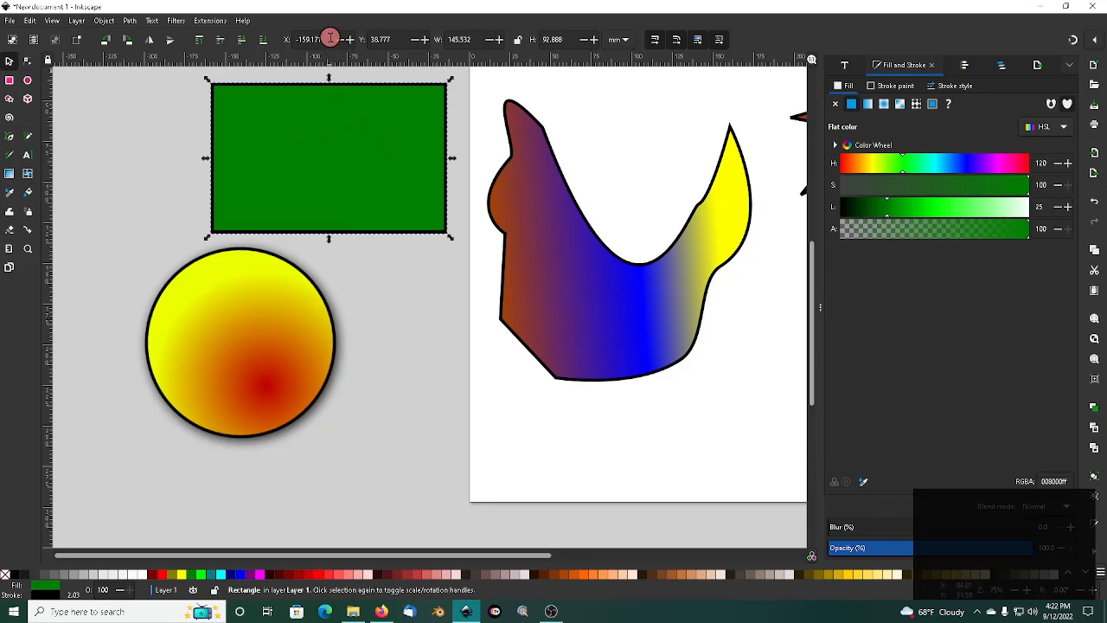
click(625, 40)
scroll(626, 40, up, 1)
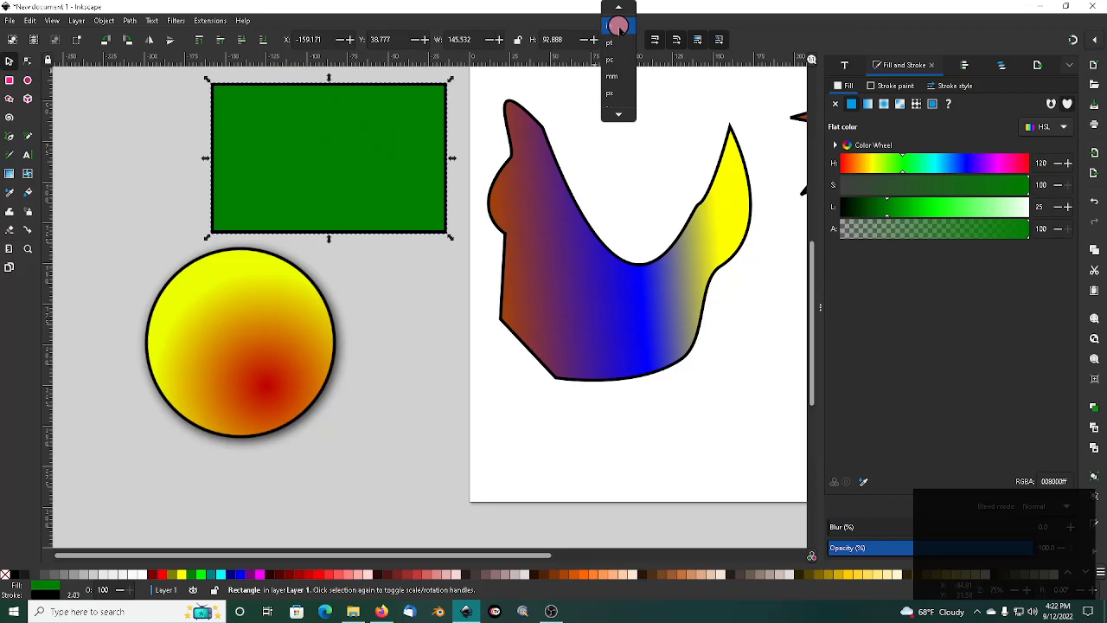
click(619, 27)
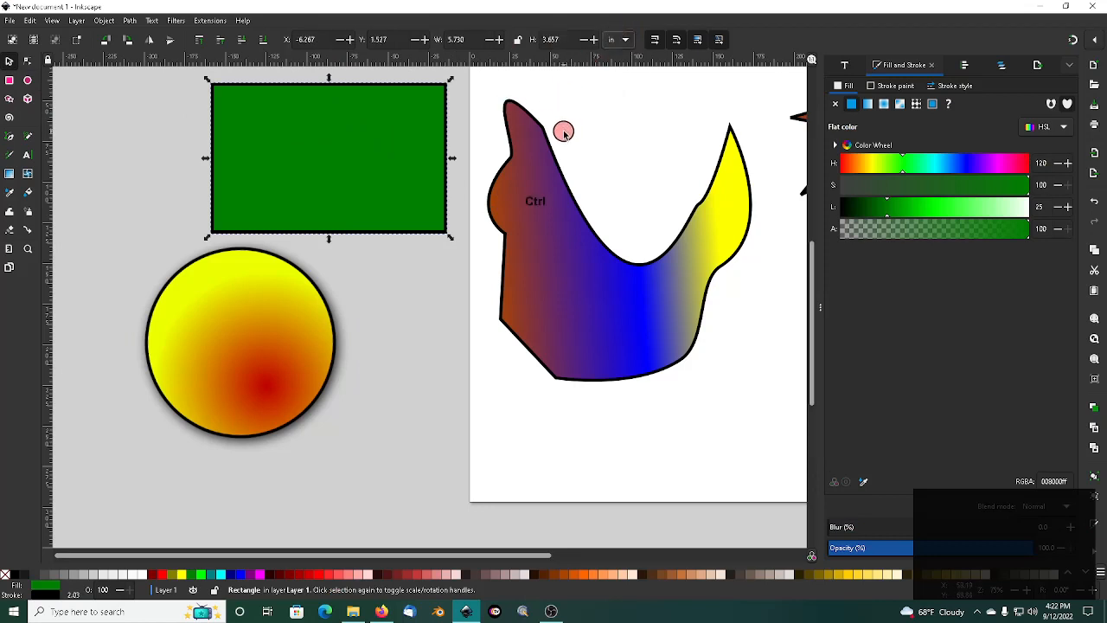
Set both the page format units and the display units to inches in the document properties
key(ctrl+shift+d)
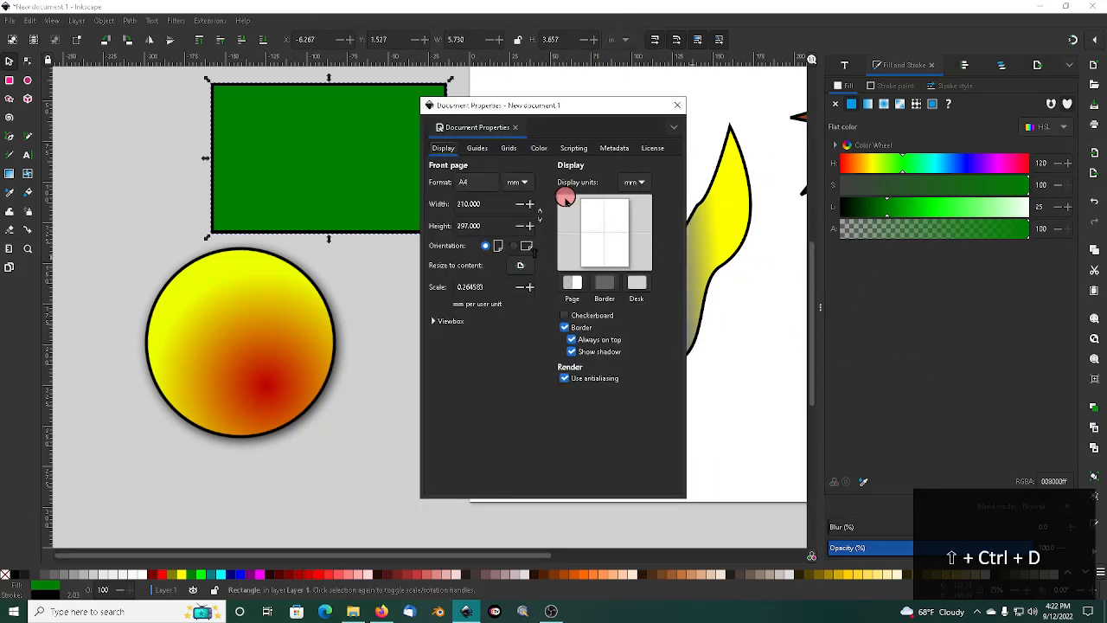
click(527, 181)
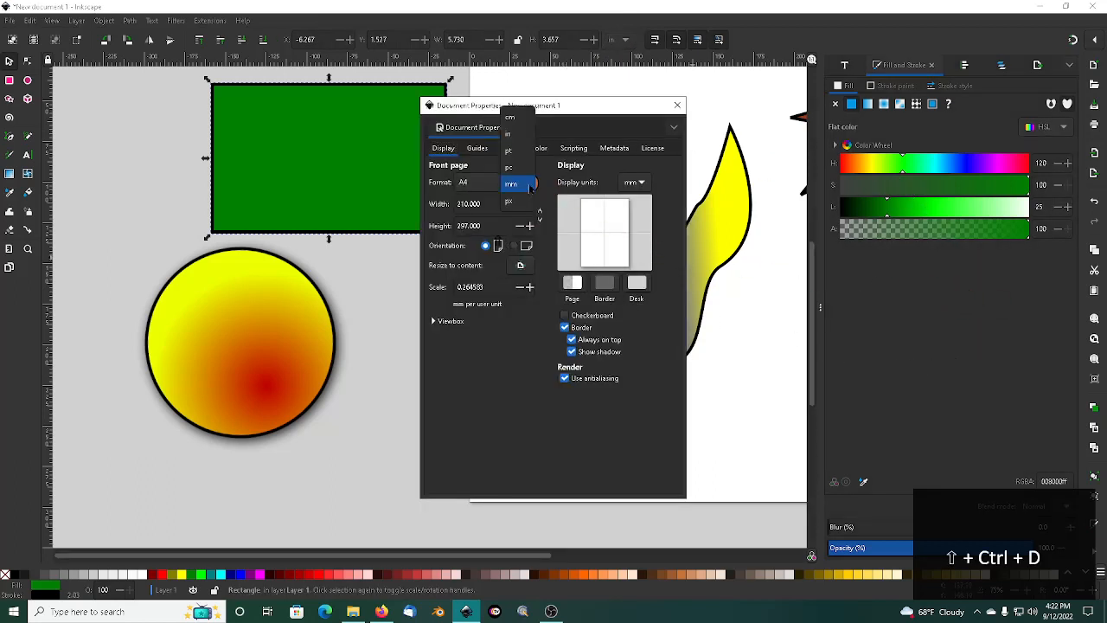
click(512, 135)
click(645, 181)
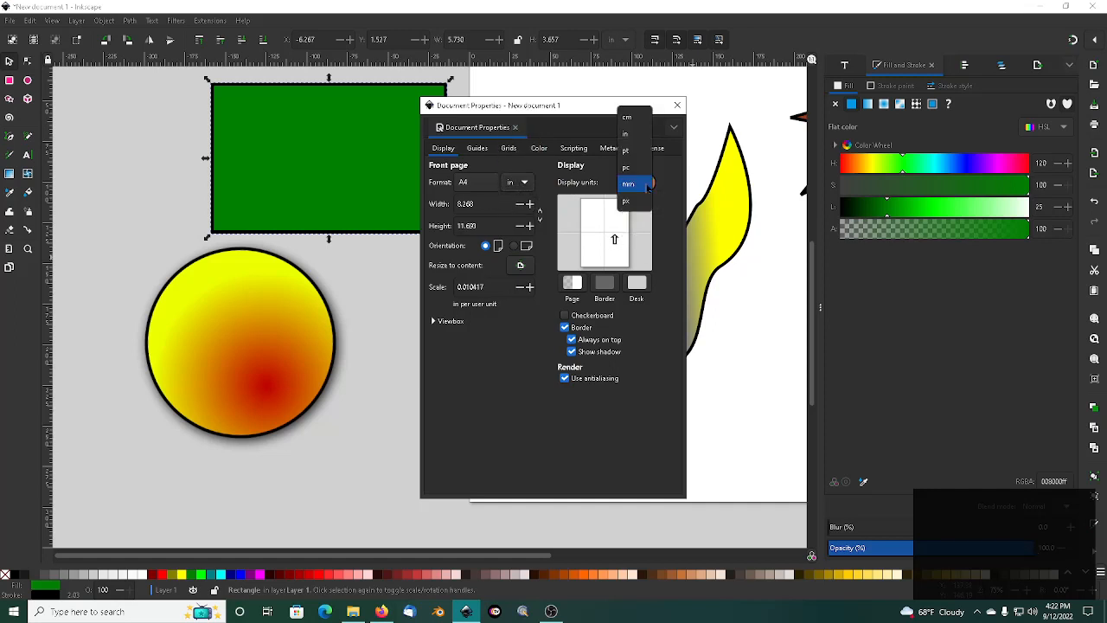
click(637, 137)
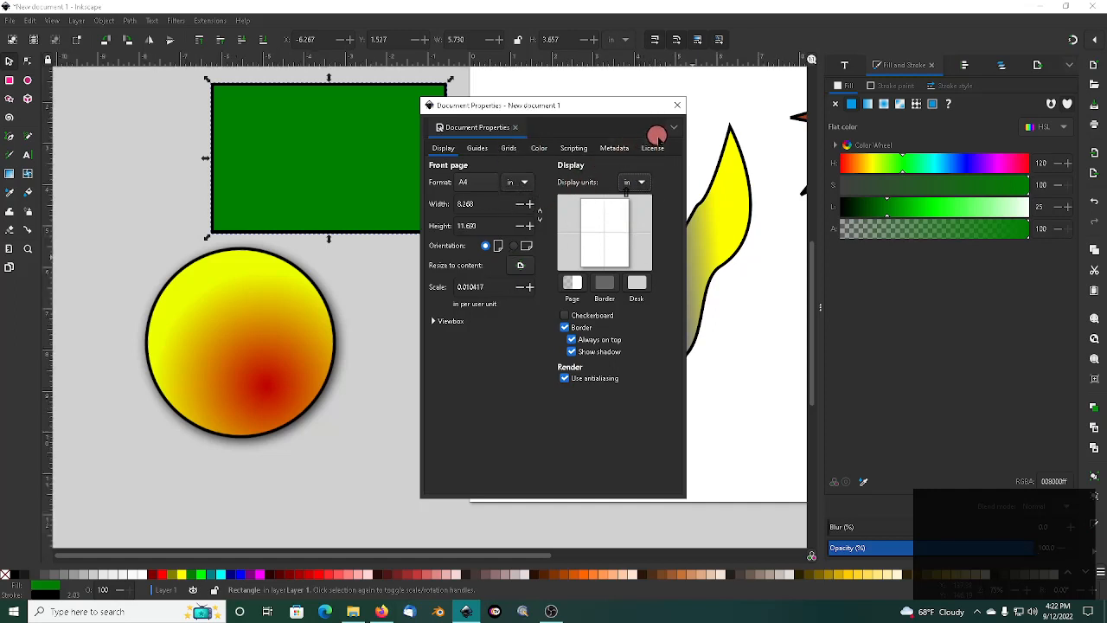
click(677, 105)
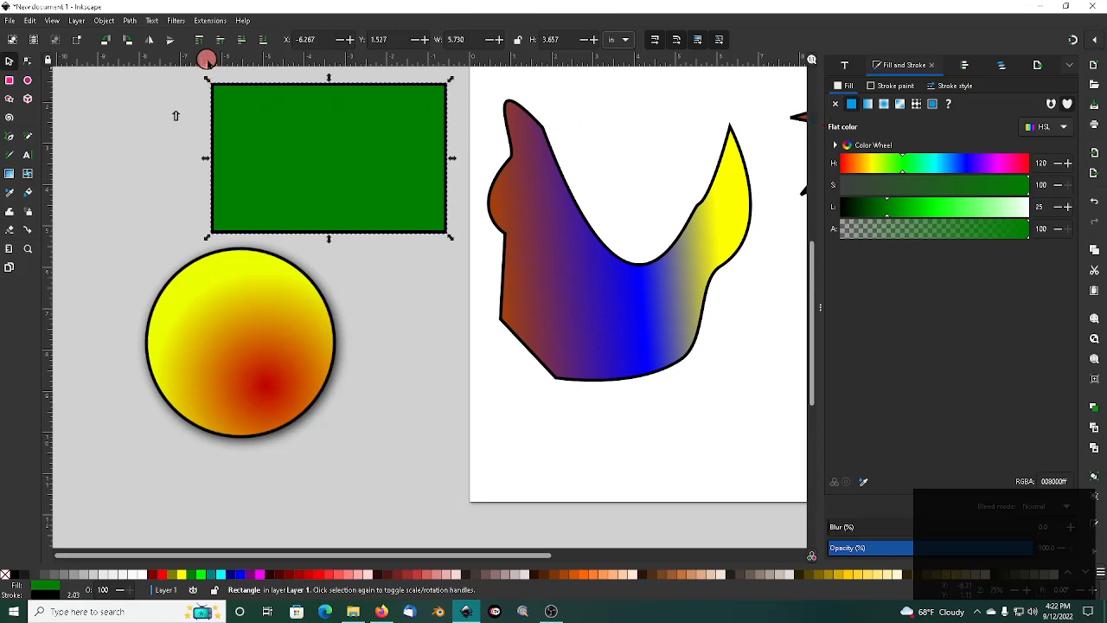
Place a horizontal guide at about 2 in and a vertical guide at about 2 in from the page's upper-left corner
scroll(578, 138, up, 2)
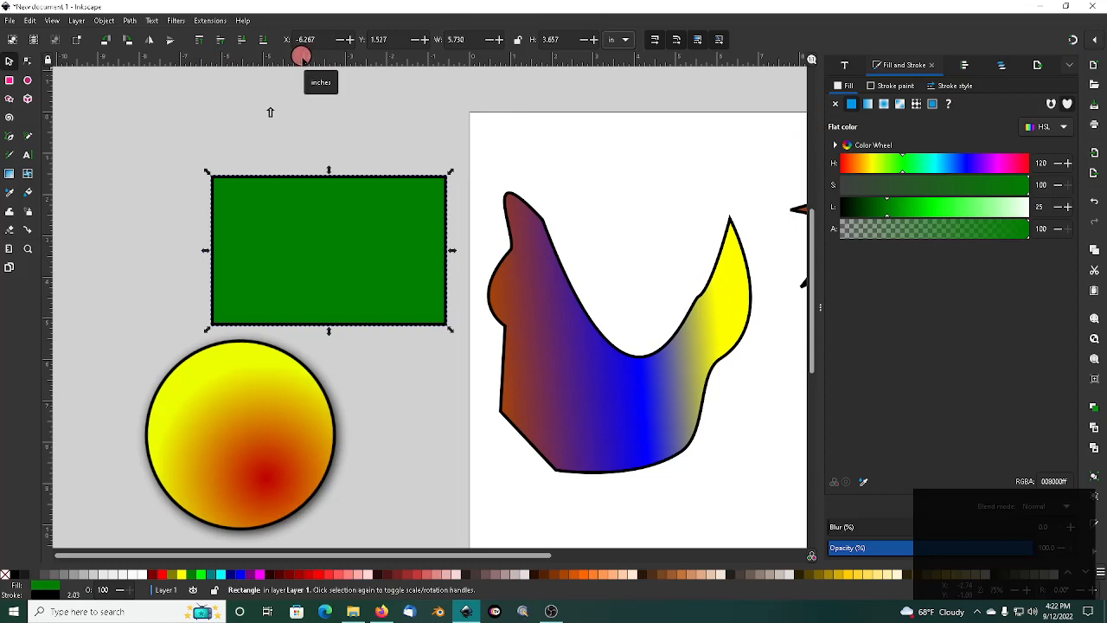
drag(302, 56, 122, 194)
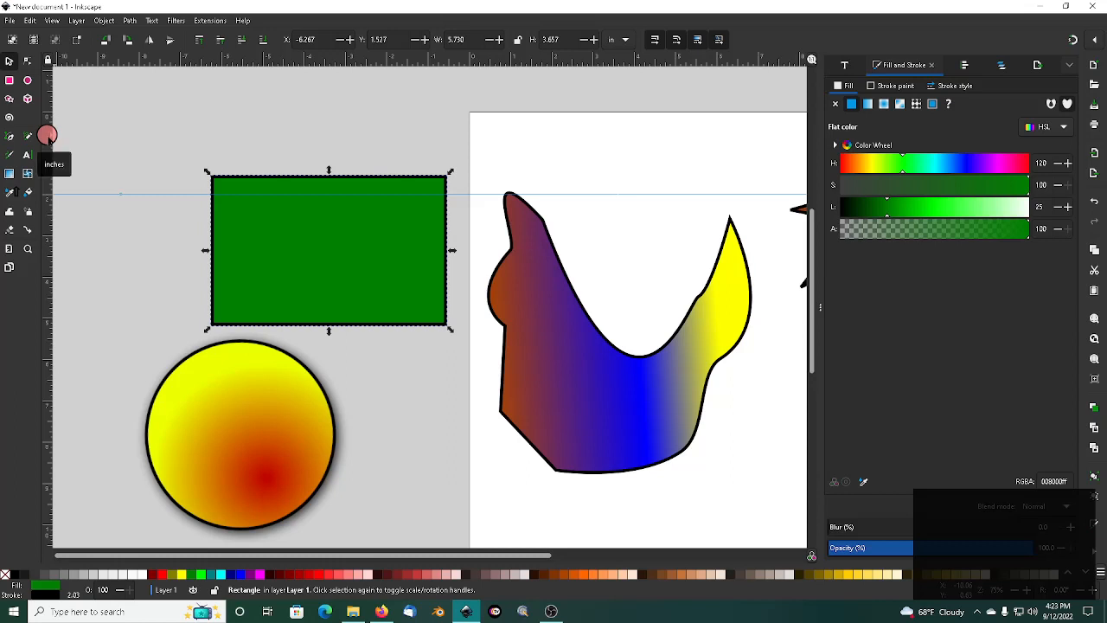
drag(48, 137, 549, 152)
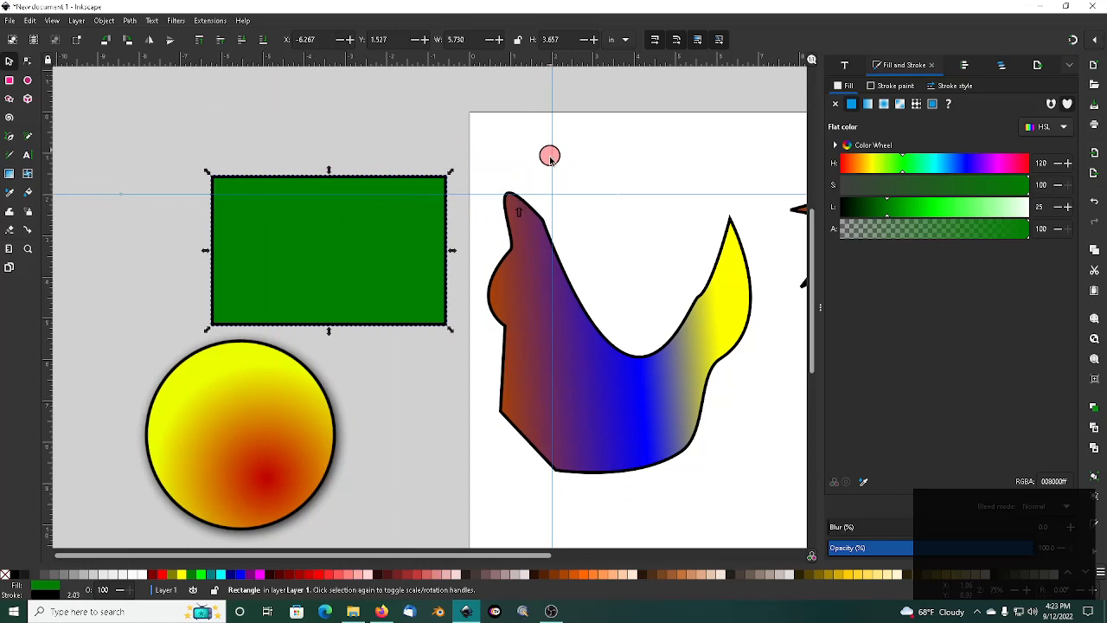
Switch the snapping settings to advanced mode and look over the full list of snapping options
click(1094, 40)
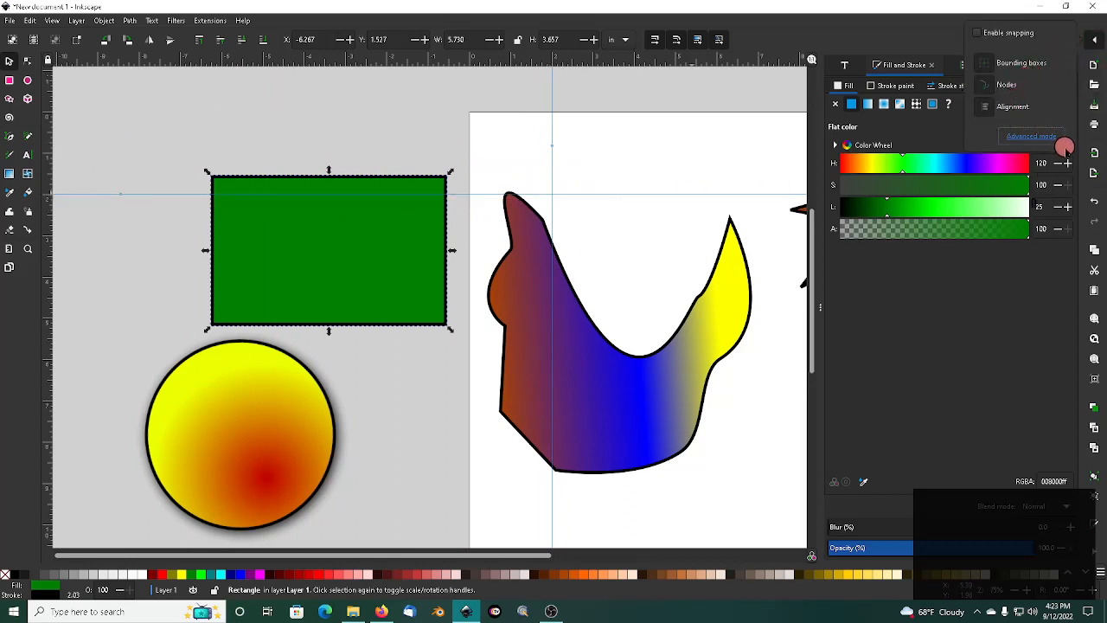
click(1038, 136)
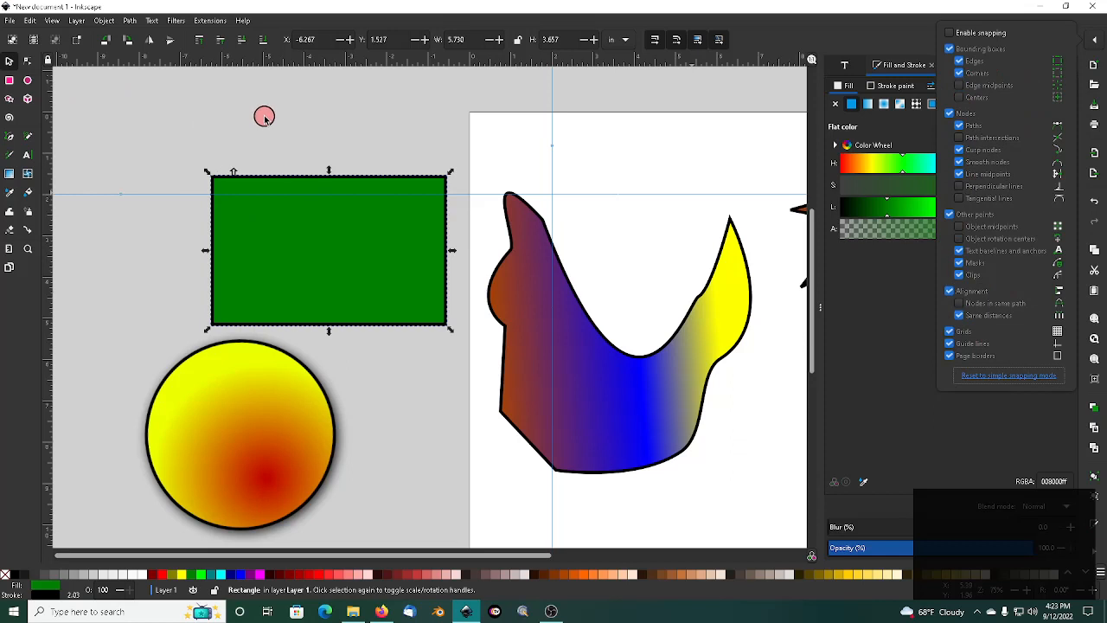
click(122, 117)
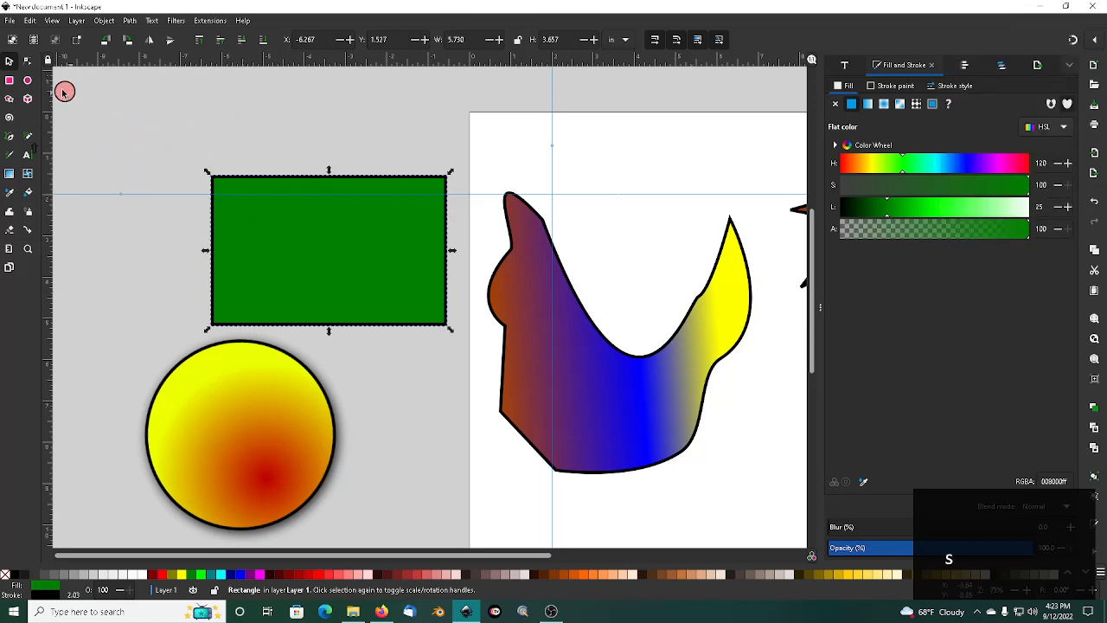
With snapping enabled, move the green rectangle onto the page so its upper-left outer corner snaps to the intersection of the two guides
drag(344, 226, 628, 215)
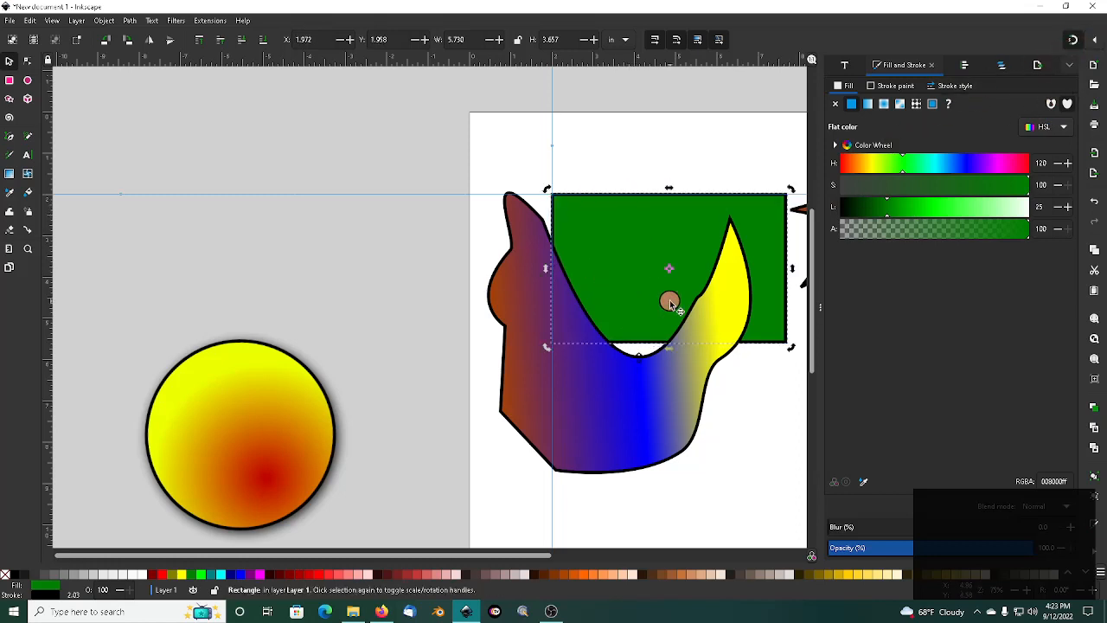
scroll(619, 285, left, 4)
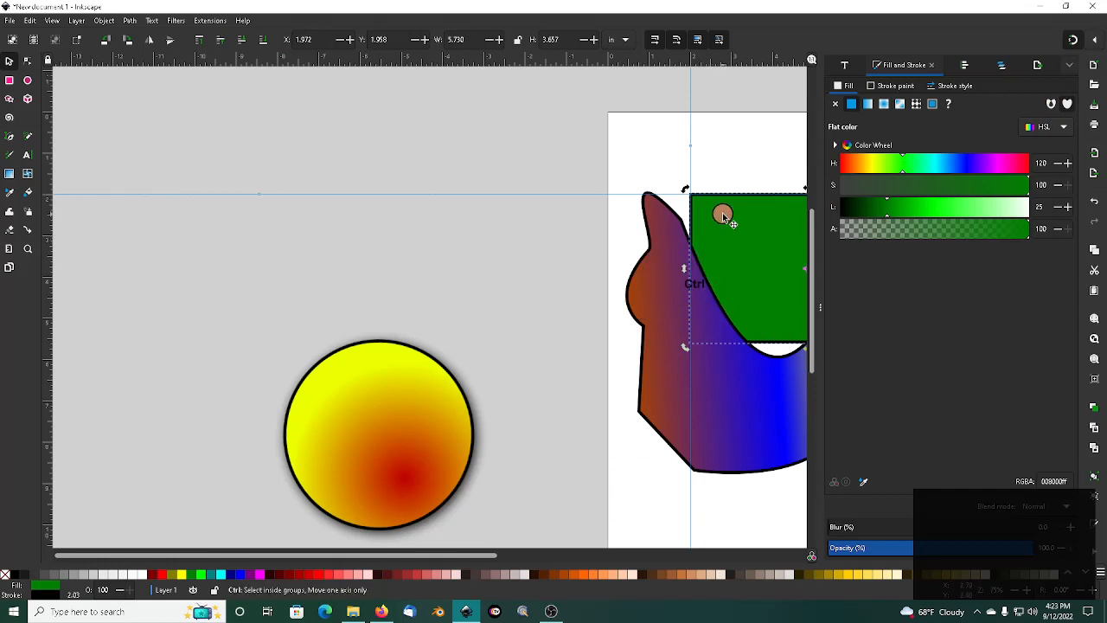
ctrl+scroll(724, 216, up, 1)
scroll(721, 232, left, 5)
scroll(717, 222, right, 7)
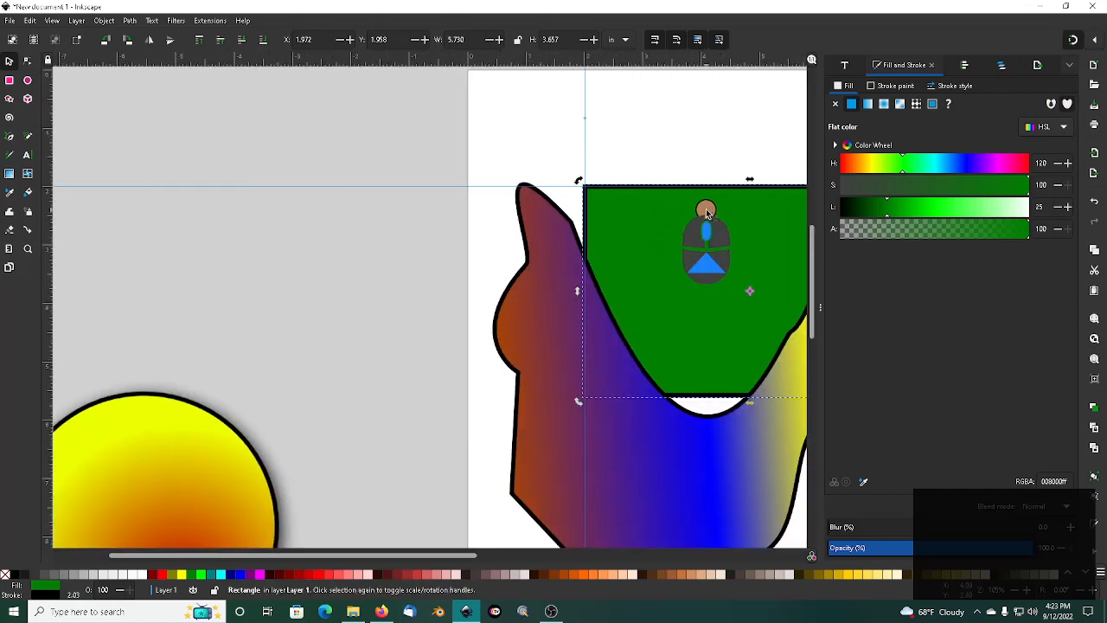
scroll(707, 213, up, 1)
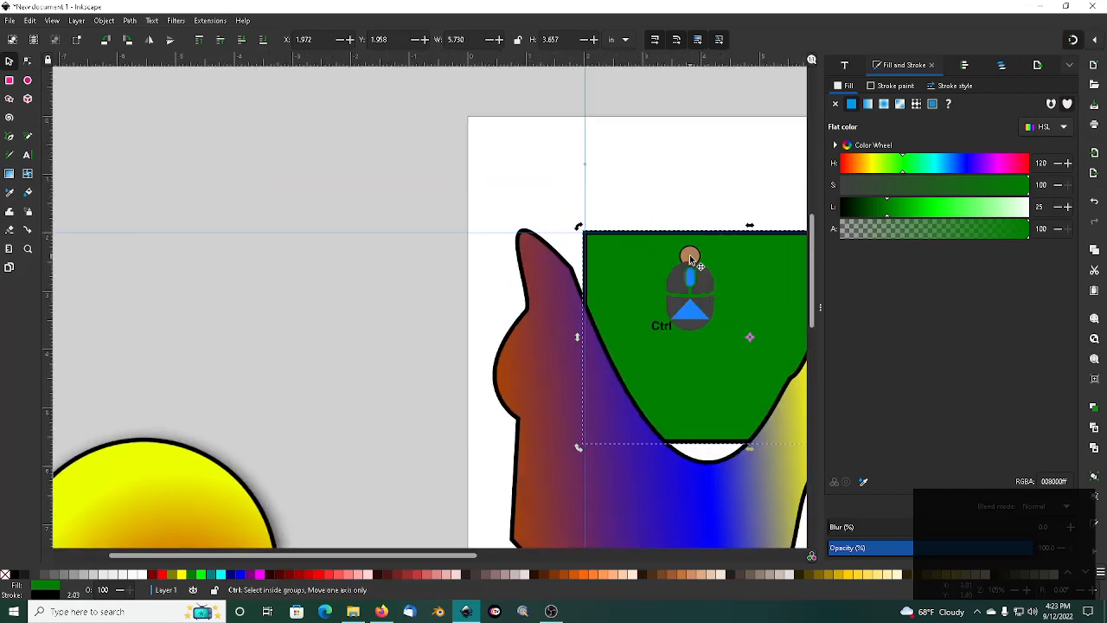
ctrl+scroll(689, 254, up, 4)
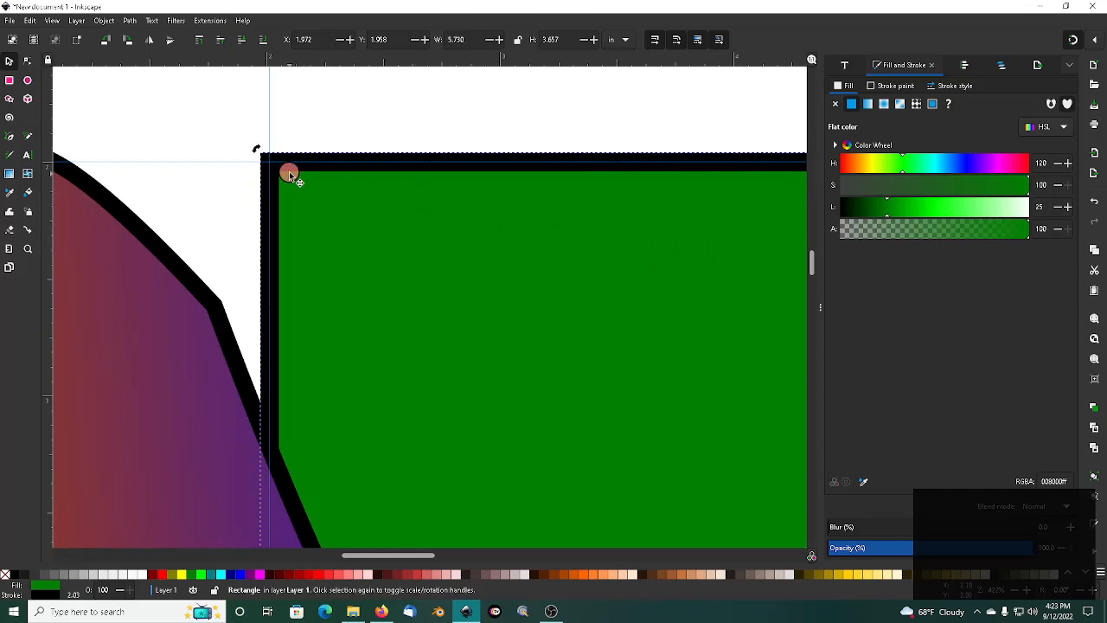
drag(320, 197, 340, 208)
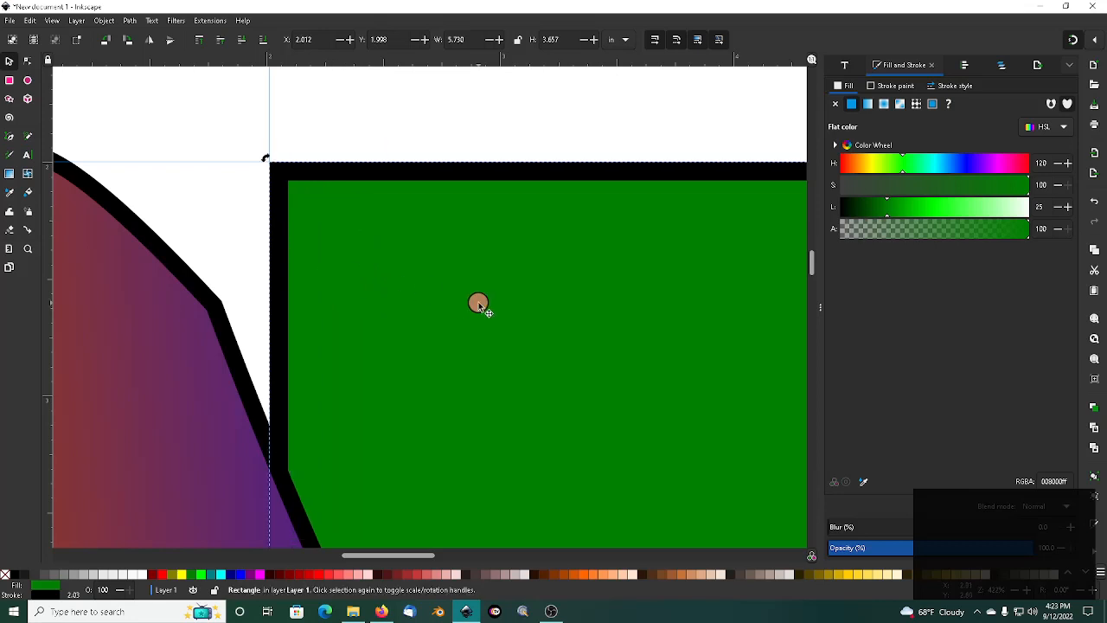
Set the green rectangle's width and height to 2 in each
scroll(477, 301, down, 3)
scroll(497, 292, up, 3)
ctrl+scroll(496, 287, down, 2)
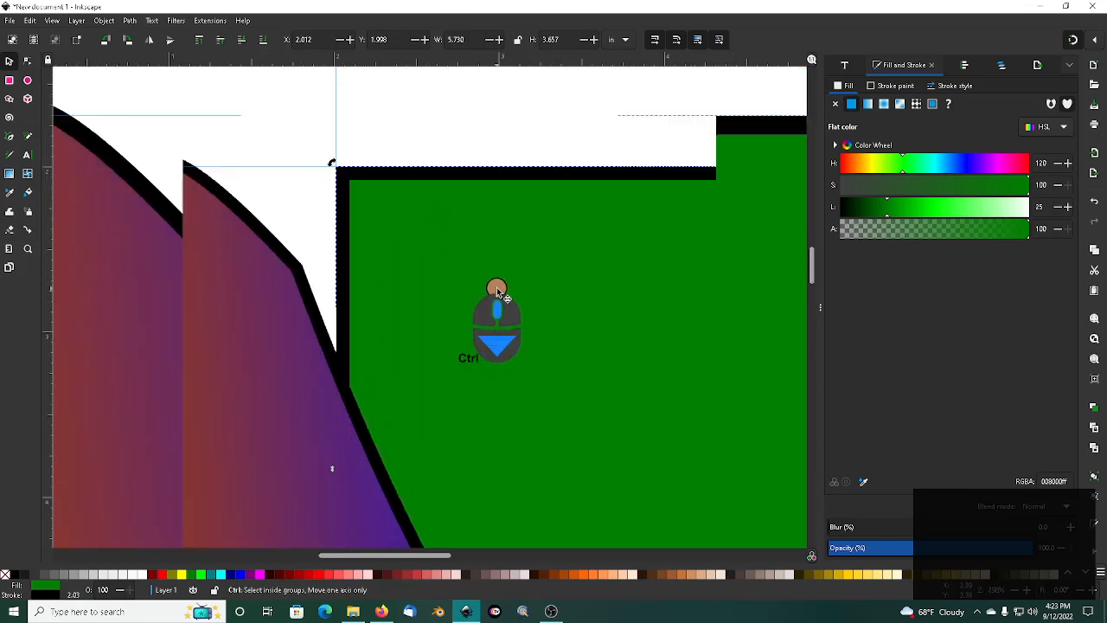
ctrl+scroll(496, 288, down, 1)
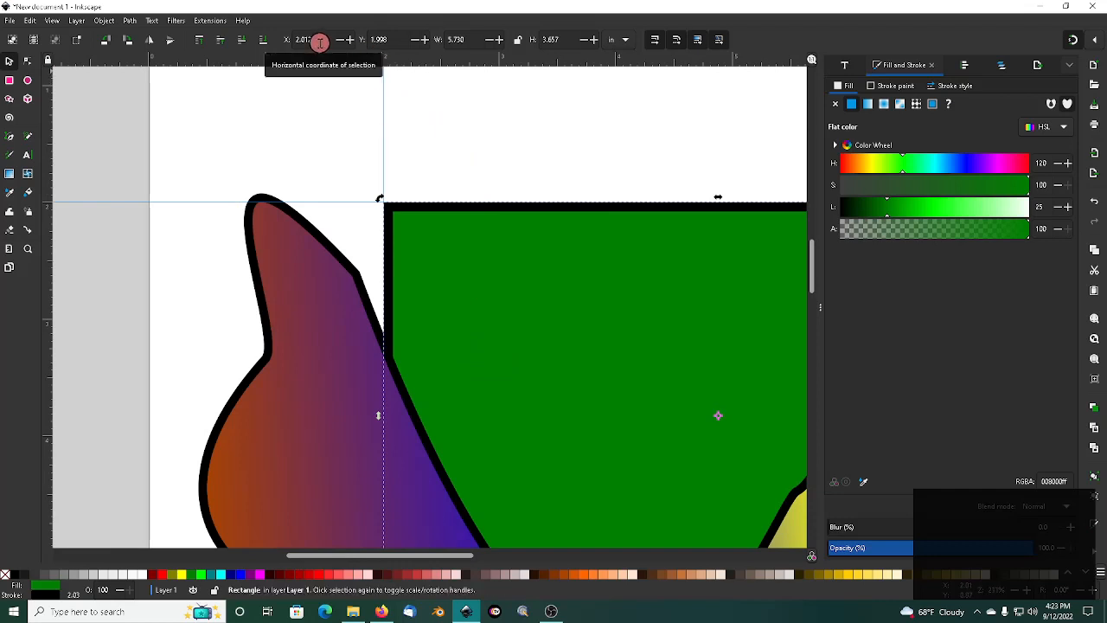
click(469, 40)
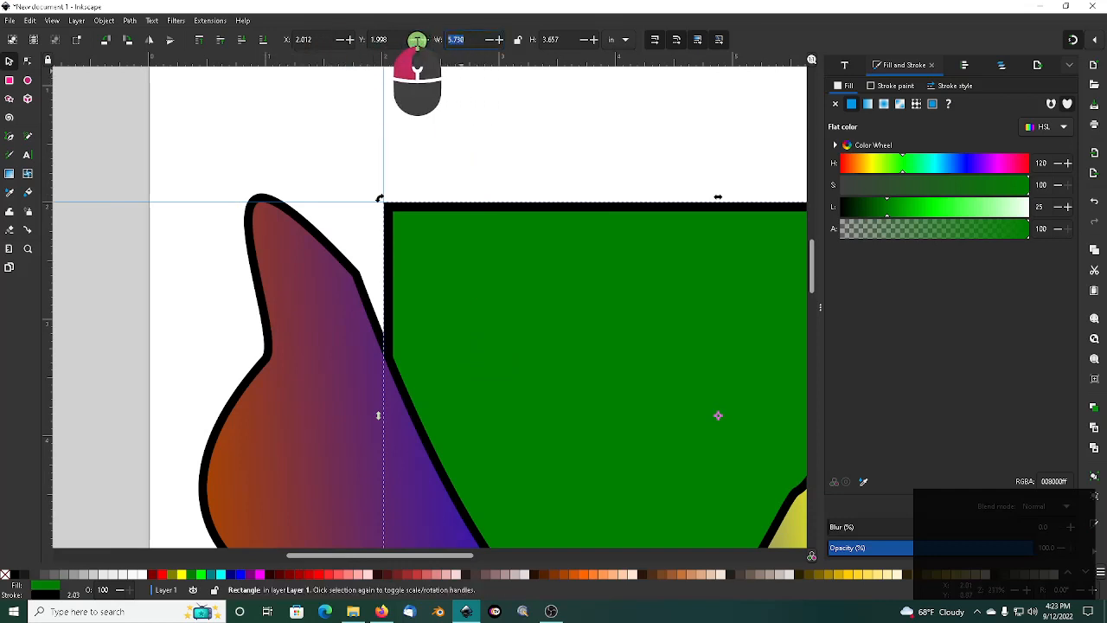
text(2)
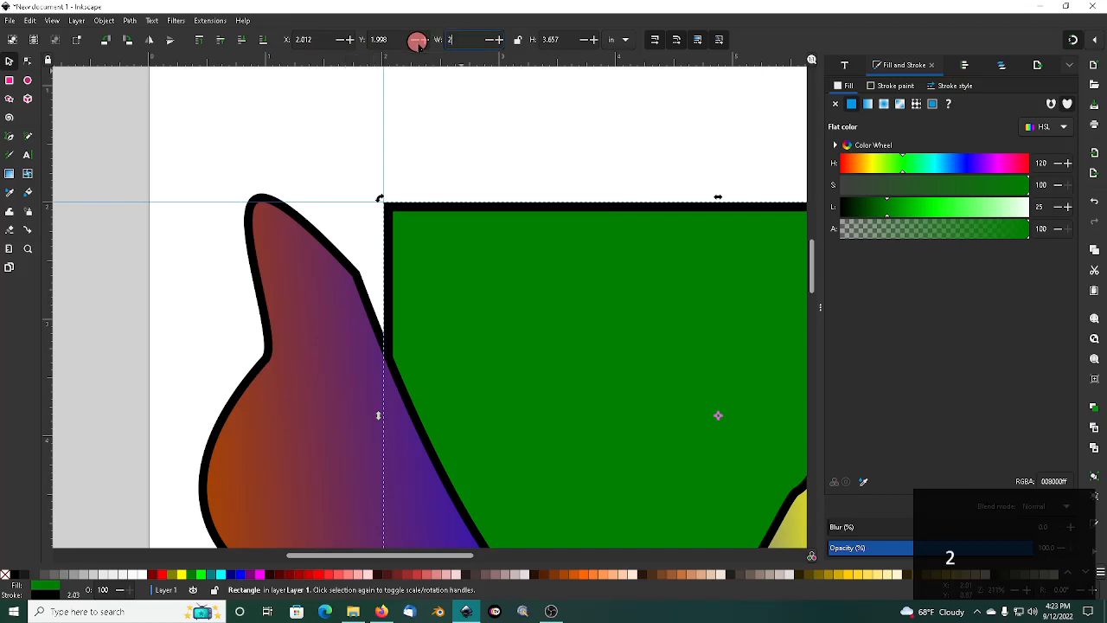
key(Tab)
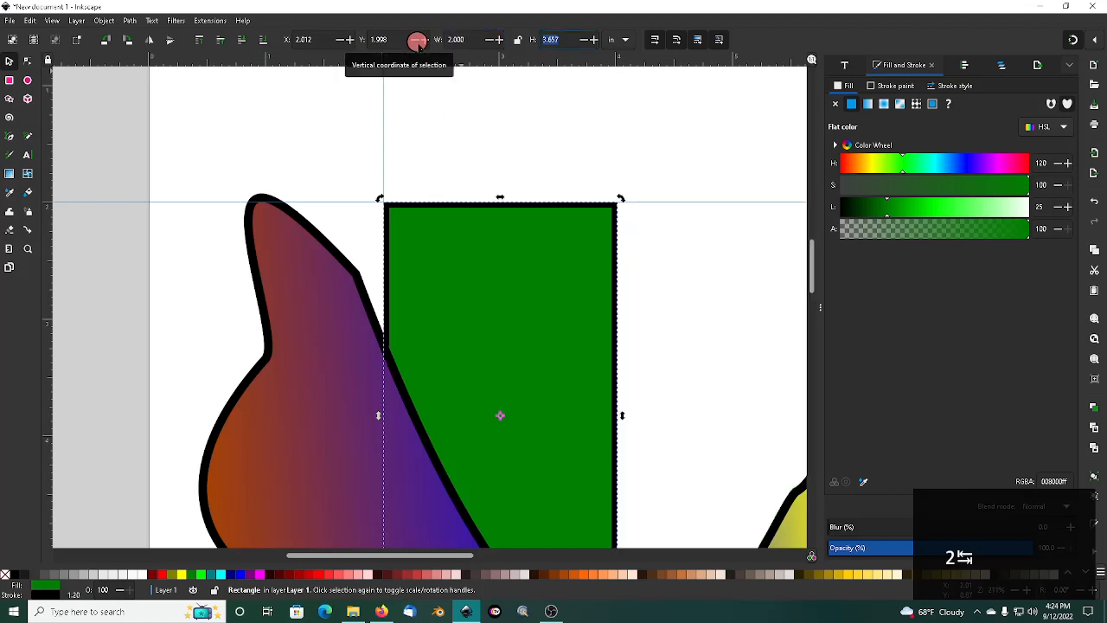
text(2)
key(Return)
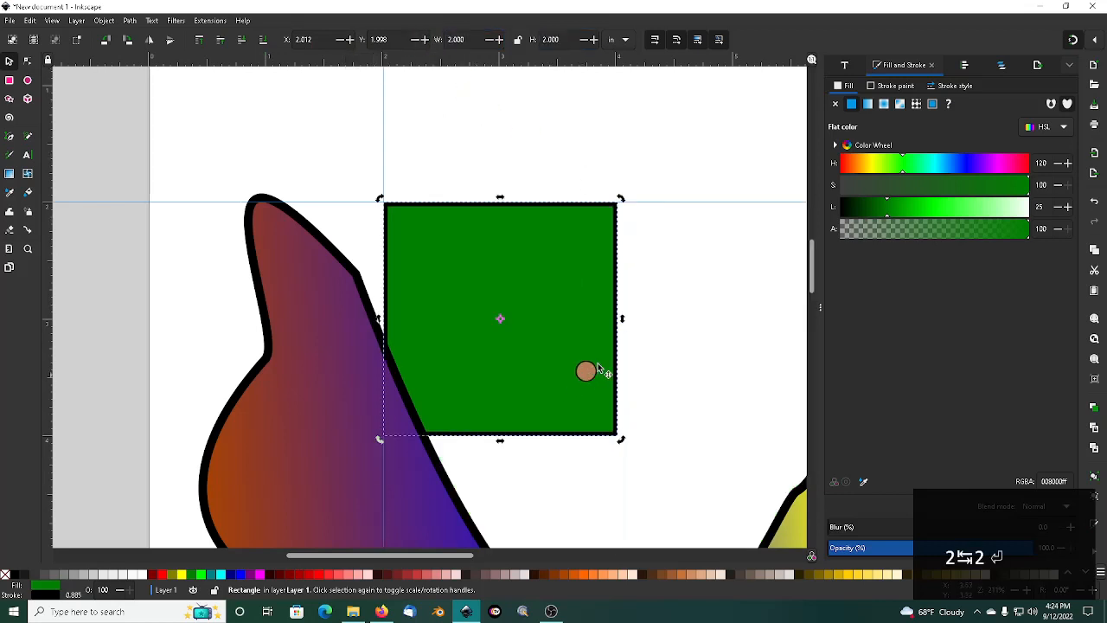
Zoom to the selected green square, return the zoom to 100%, and view the artwork on the page
scroll(610, 353, down, 2)
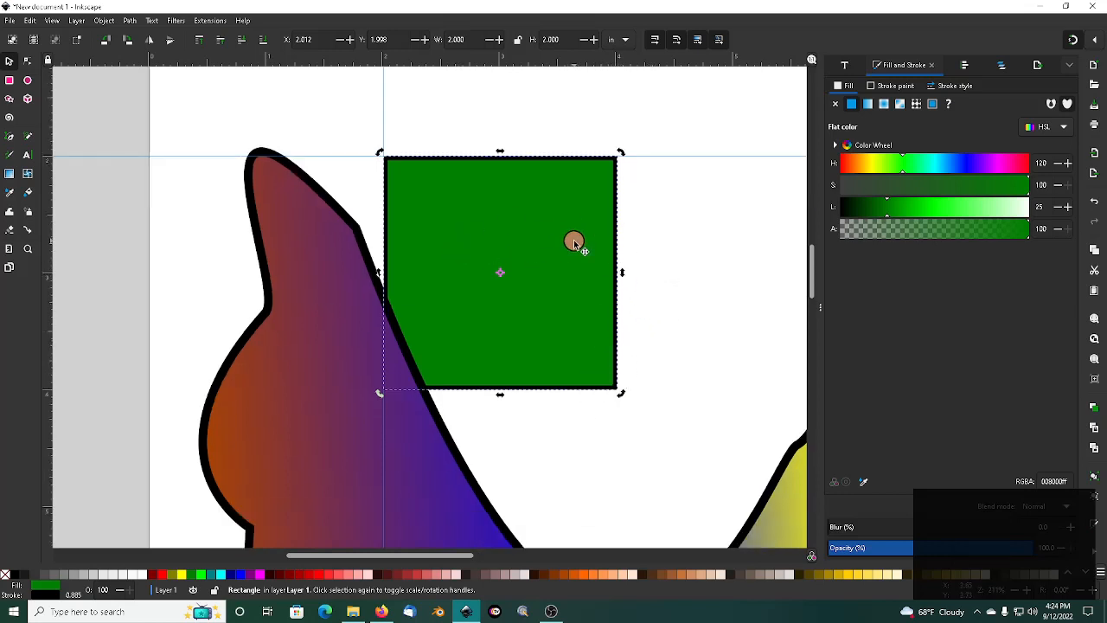
key(3)
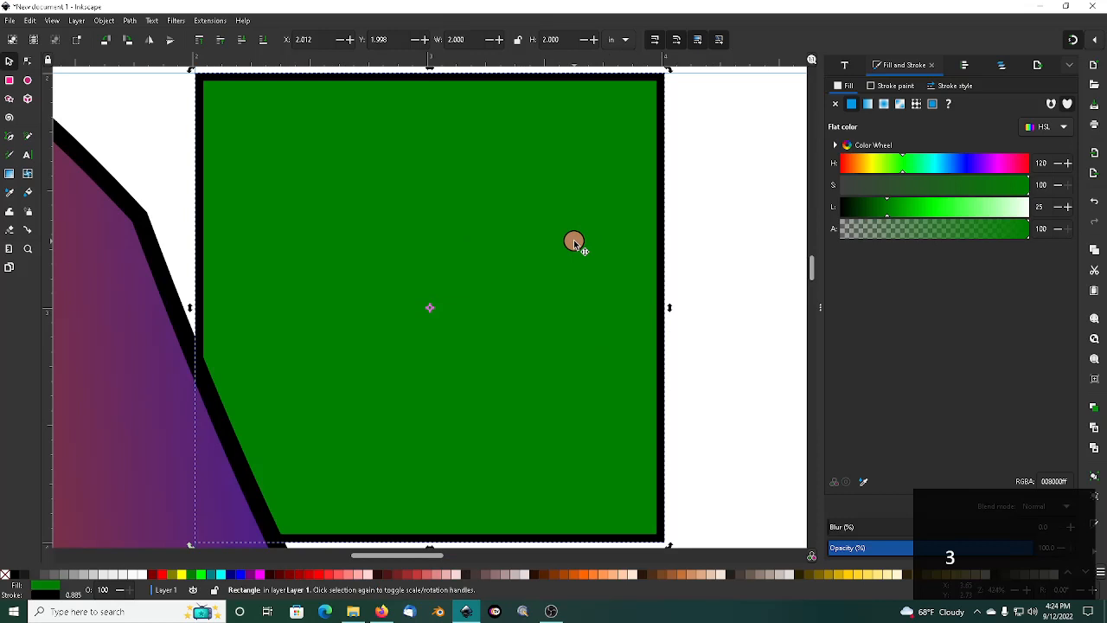
key(1)
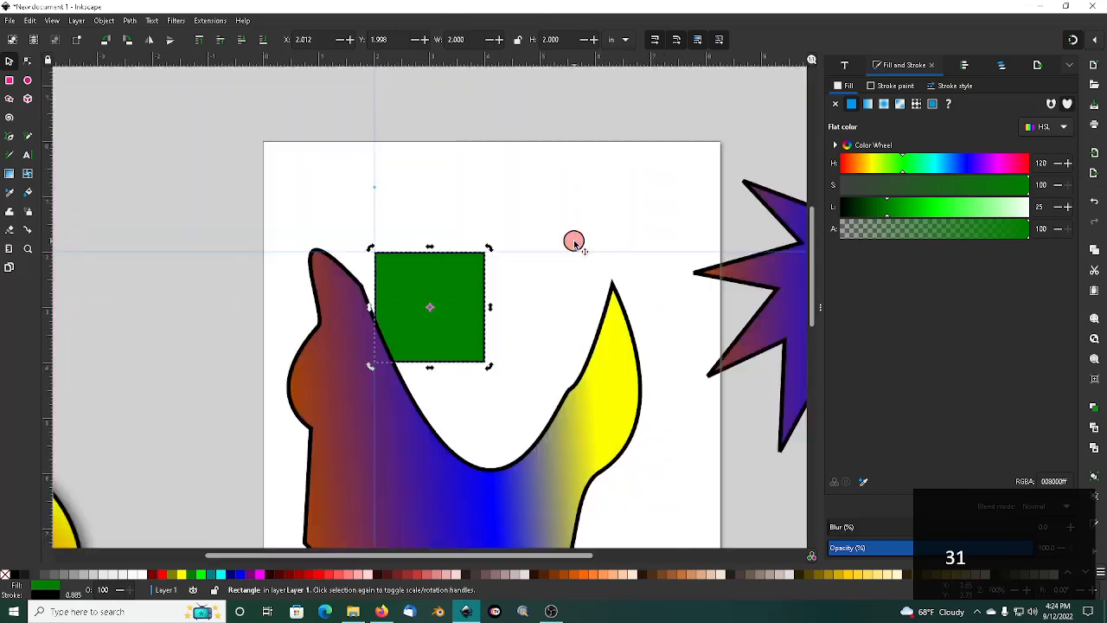
scroll(574, 249, down, 4)
scroll(575, 249, up, 3)
scroll(574, 249, down, 3)
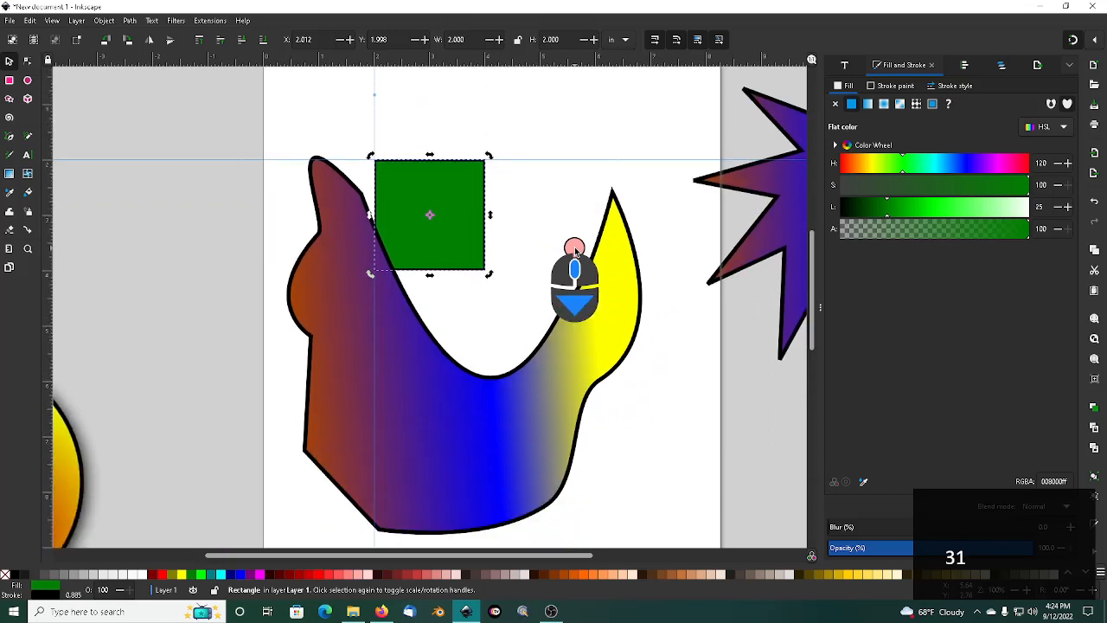
scroll(574, 249, up, 3)
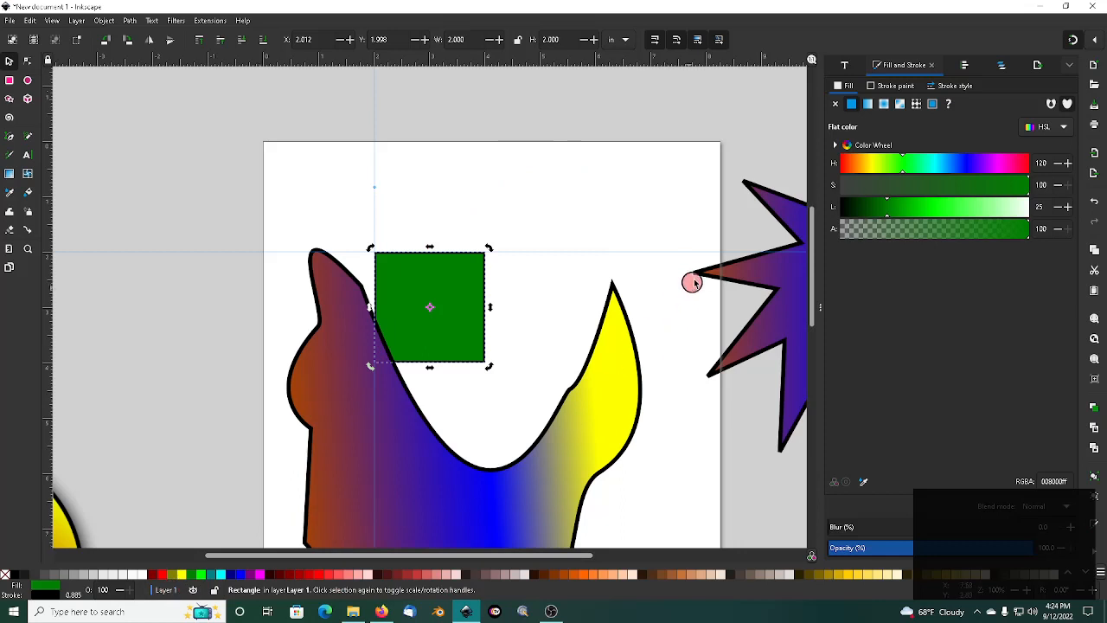
key(ctrl)
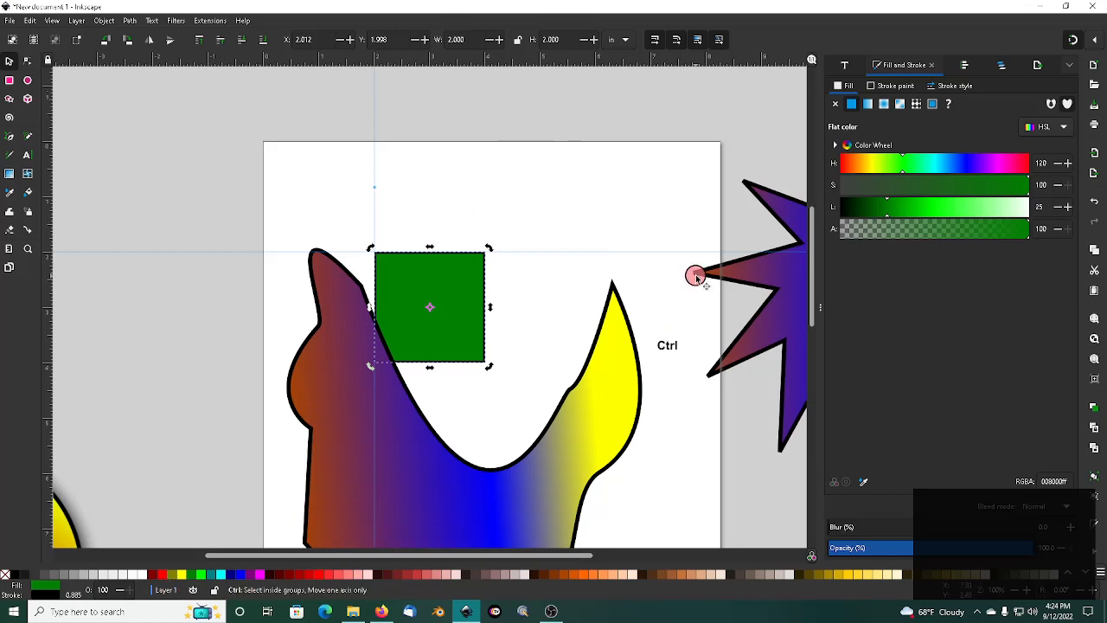
key(ctrl+shift+l)
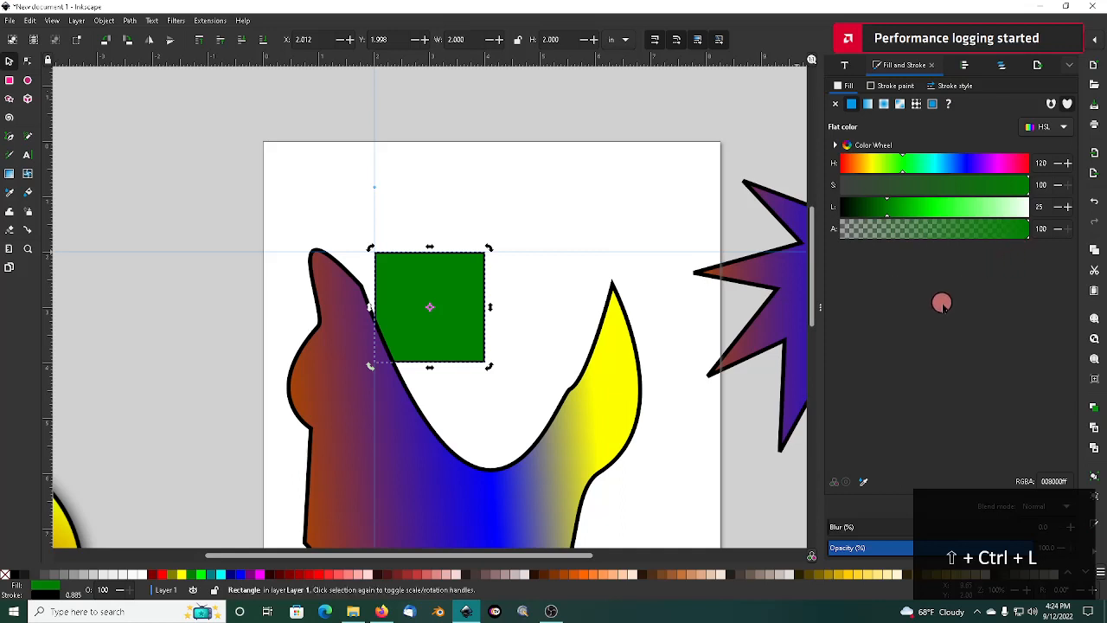
key(ctrl+shift)
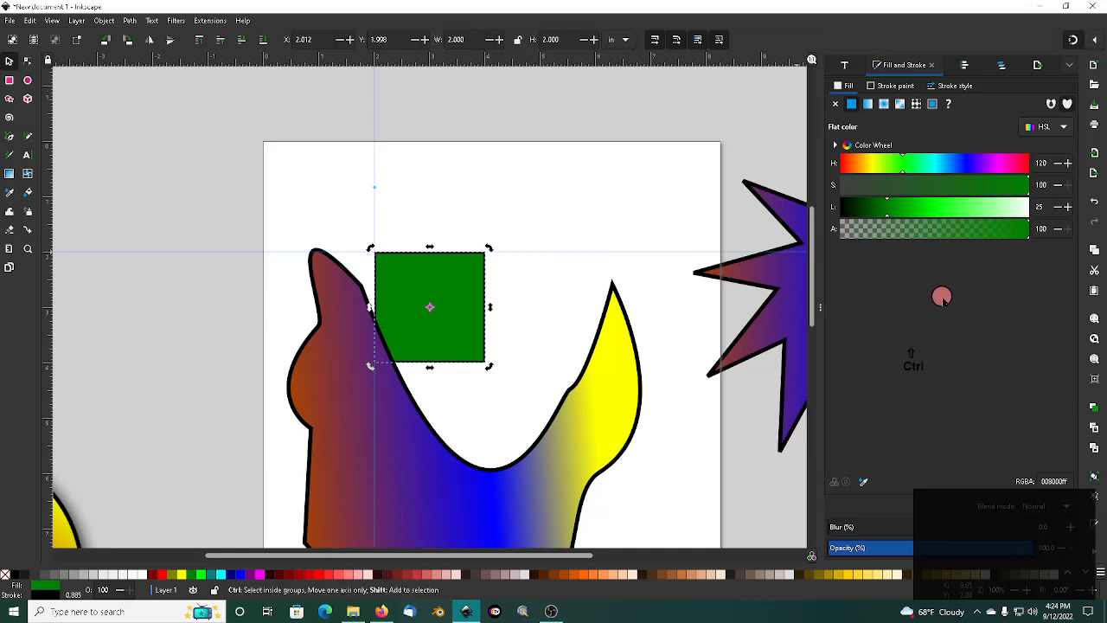
key(ctrl+shift+l)
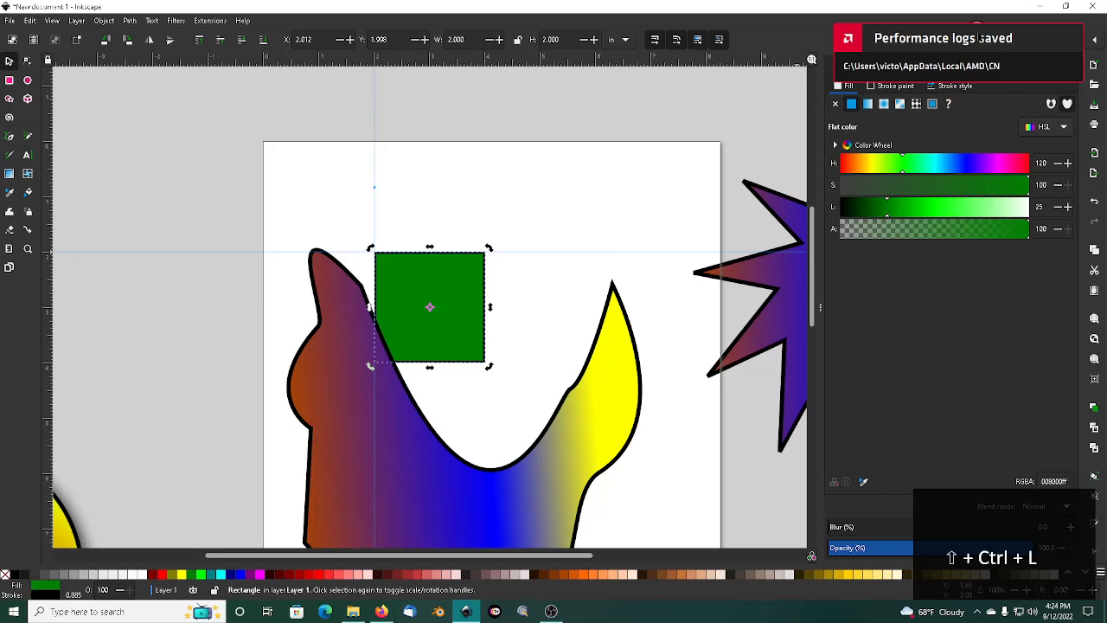
drag(969, 6, 815, 32)
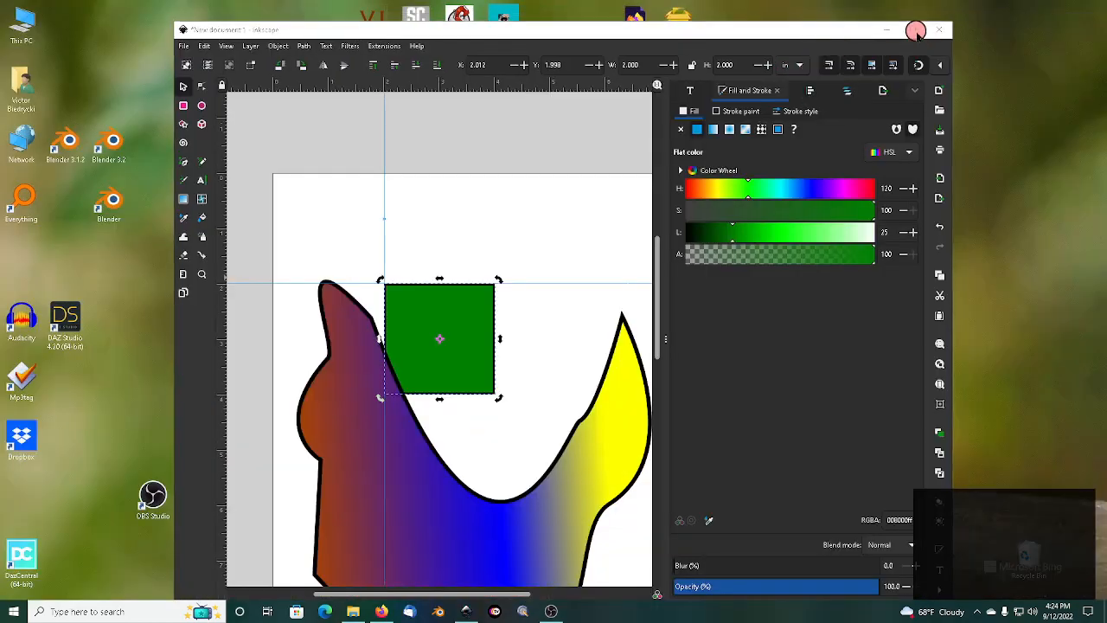
click(916, 31)
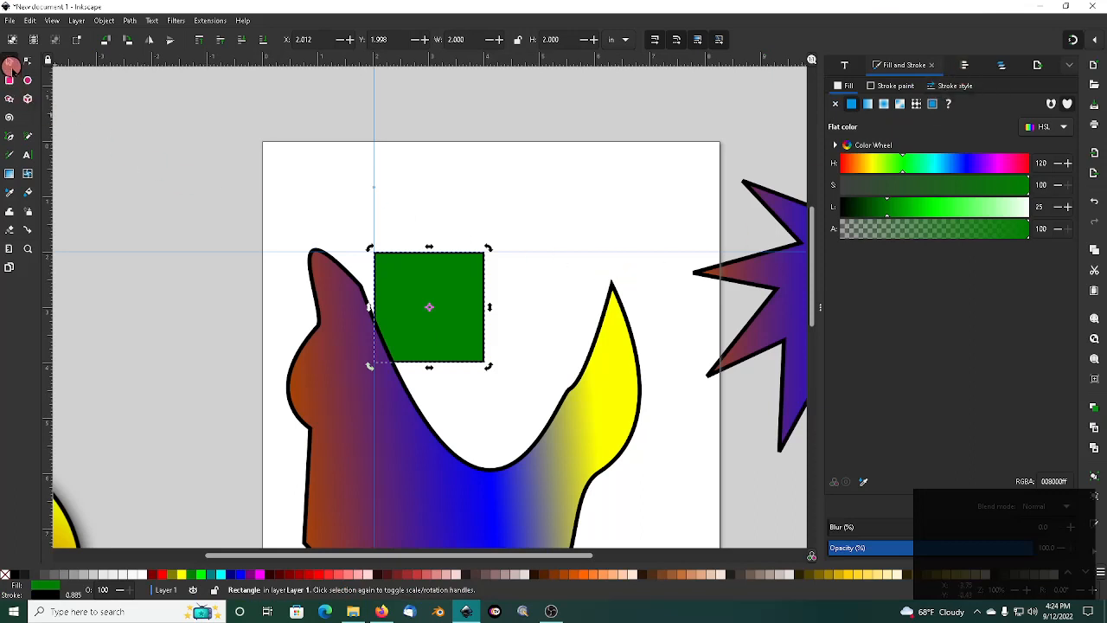
Select the green square together with the gradient circle and show the Align and Distribute options
scroll(481, 302, down, 3)
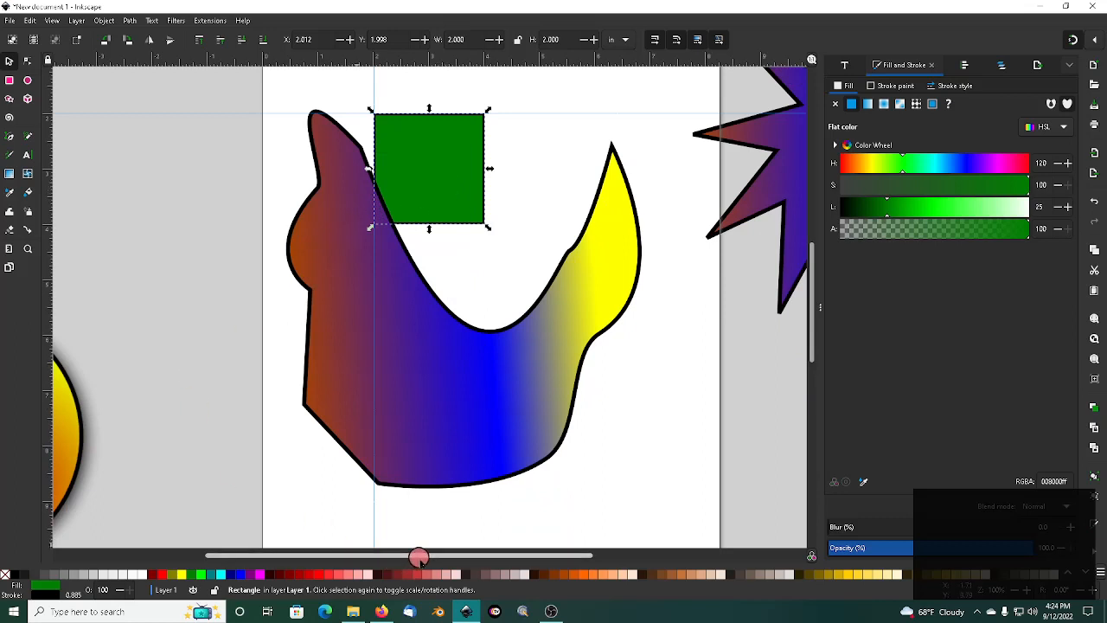
drag(419, 558, 324, 556)
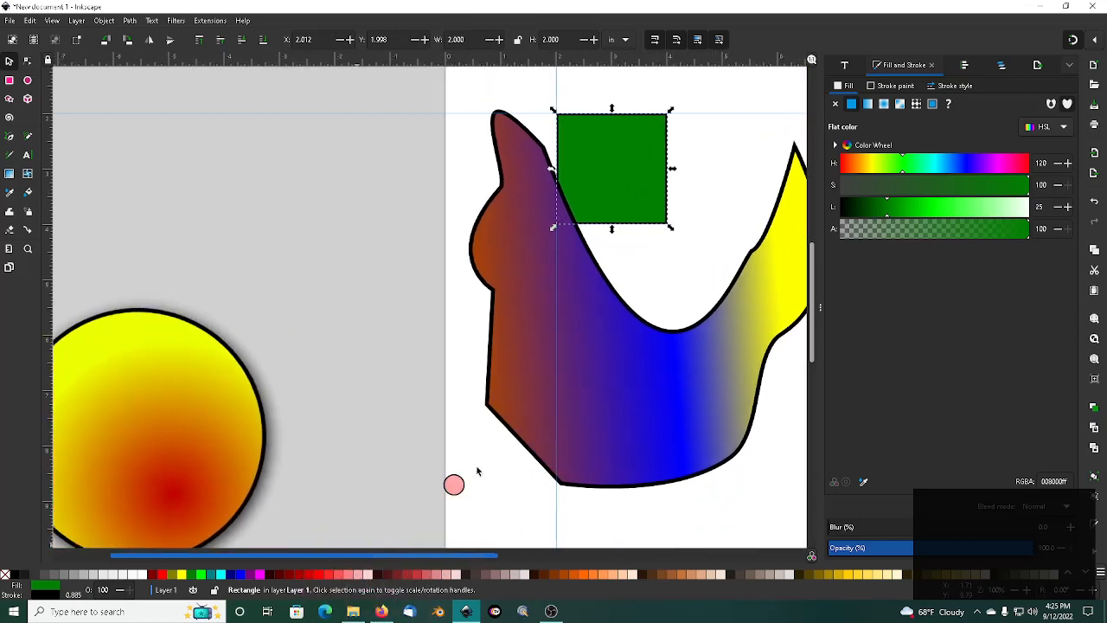
click(640, 191)
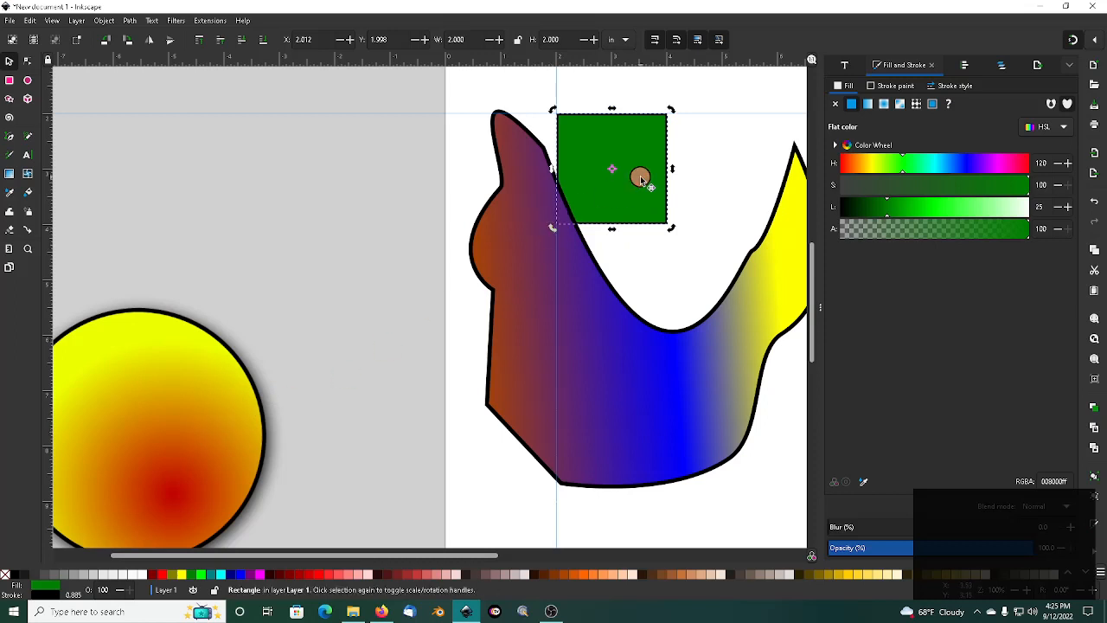
shift+click(147, 439)
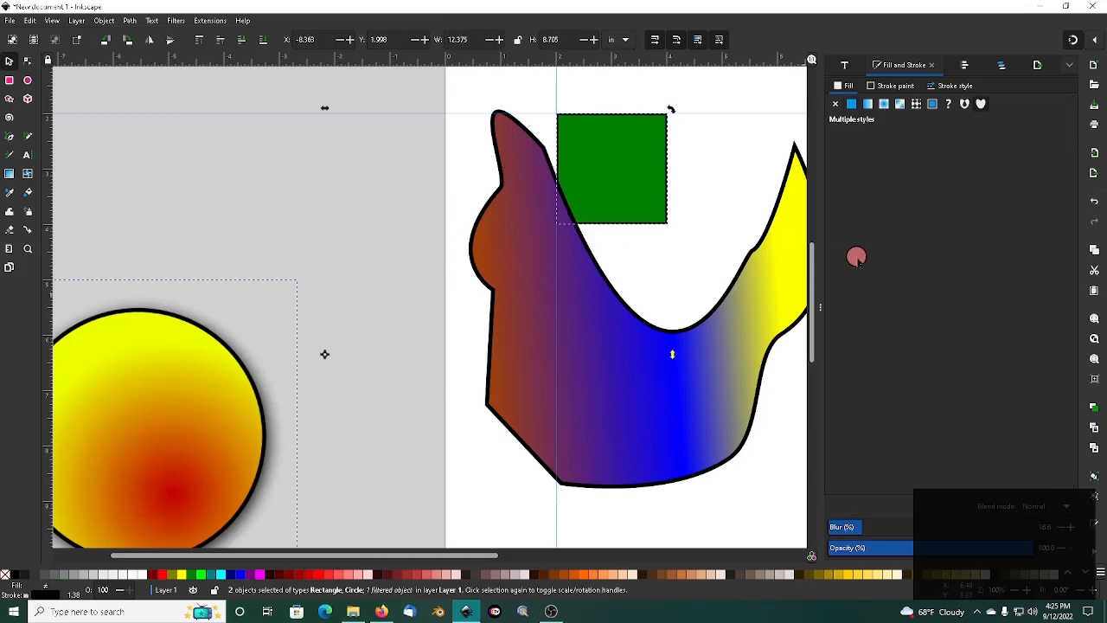
click(964, 67)
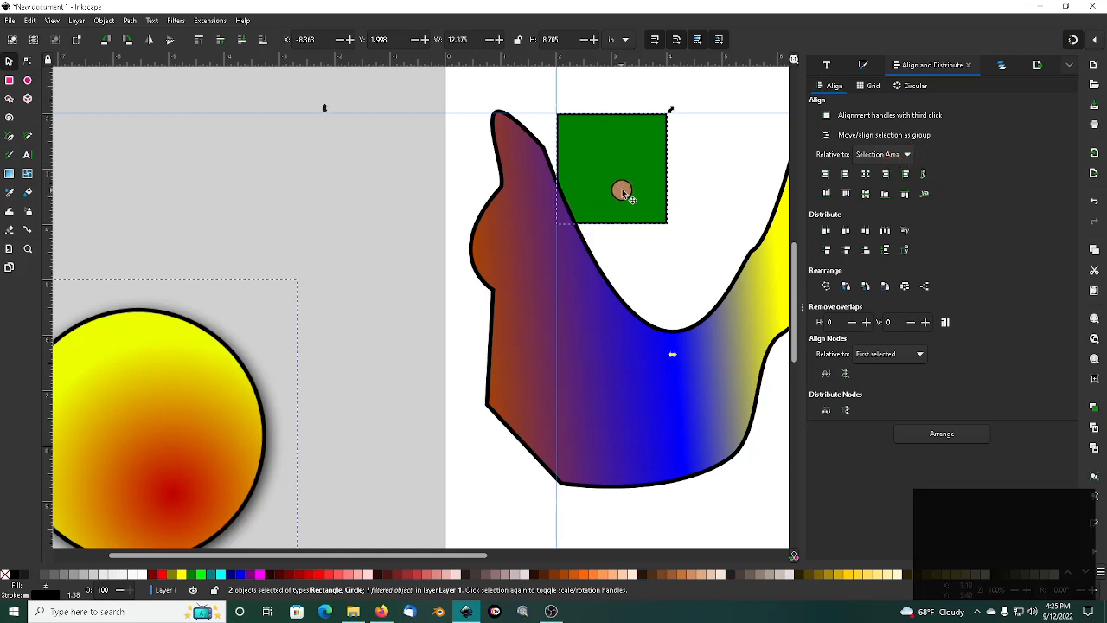
Centre the green square on the gradient circle both horizontally and vertically, aligning relative to the last selected object
click(464, 94)
click(625, 178)
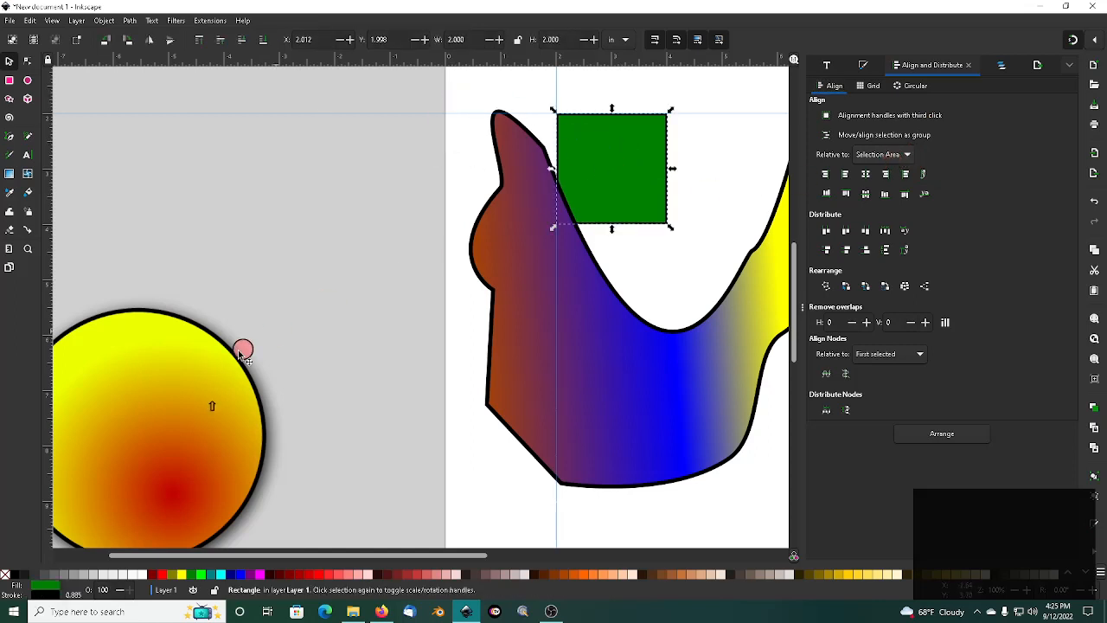
shift+click(192, 376)
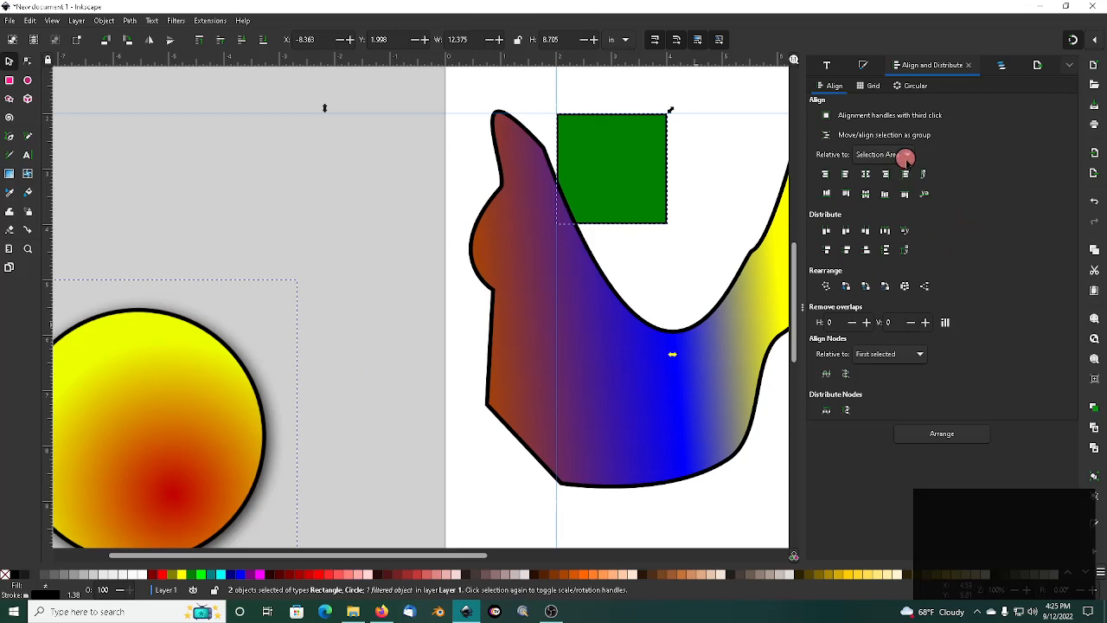
click(906, 159)
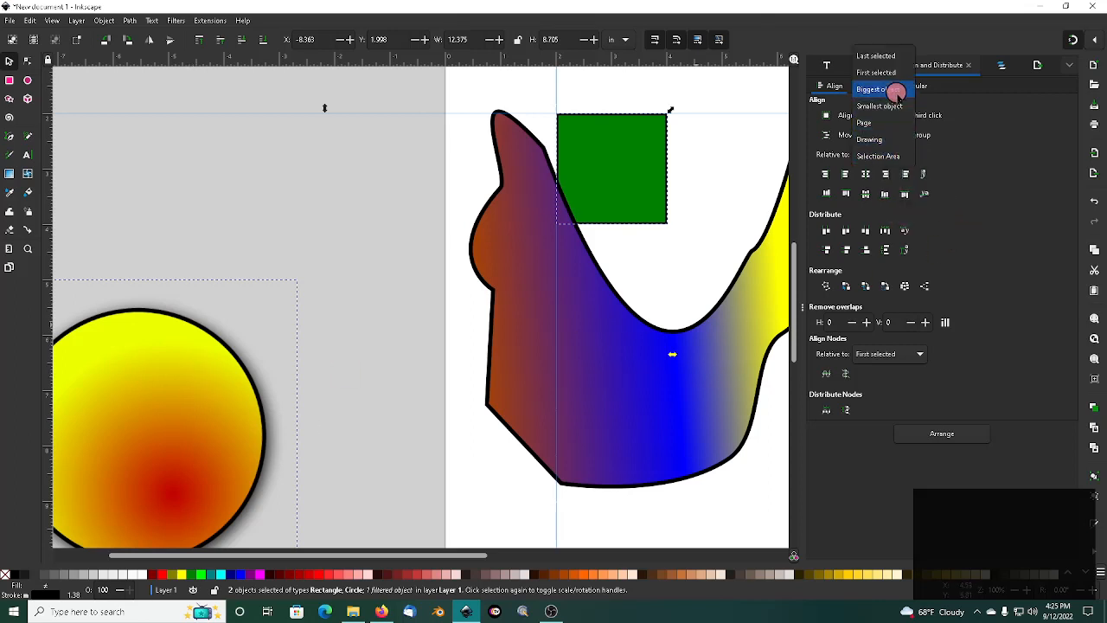
click(886, 56)
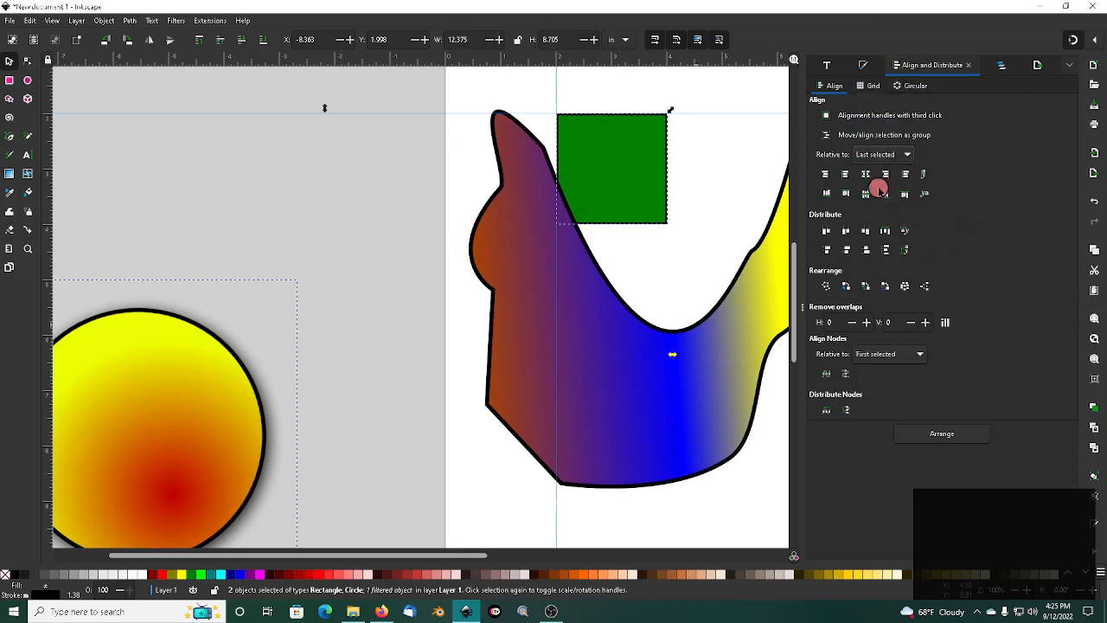
click(869, 174)
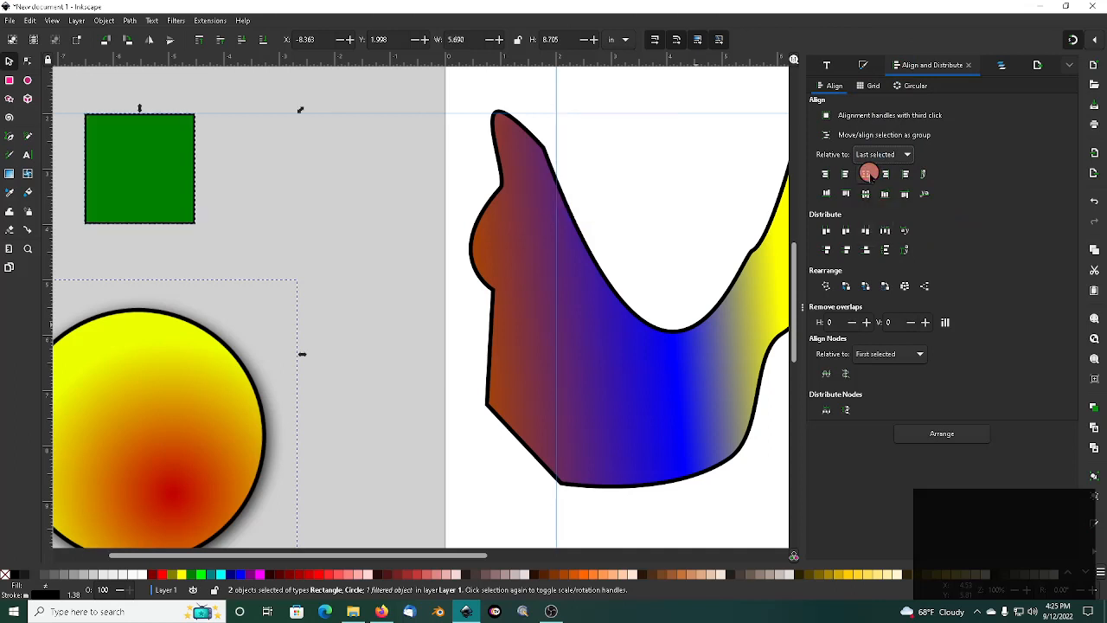
click(865, 194)
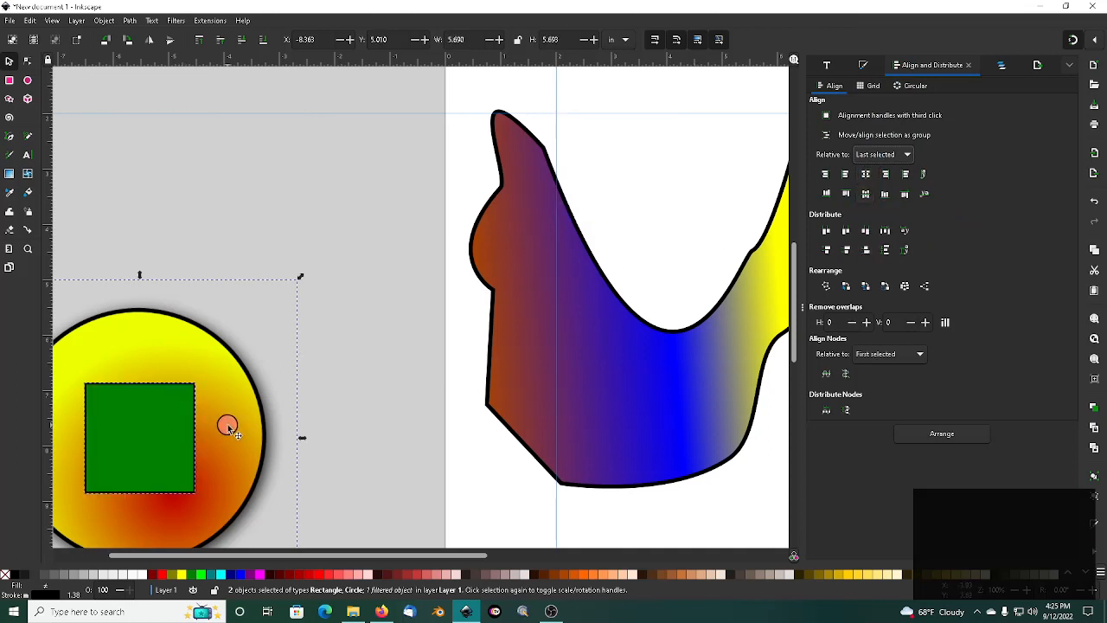
Group the green square with the gradient circle and move the group diagonally up toward the page
scroll(227, 425, down, 3)
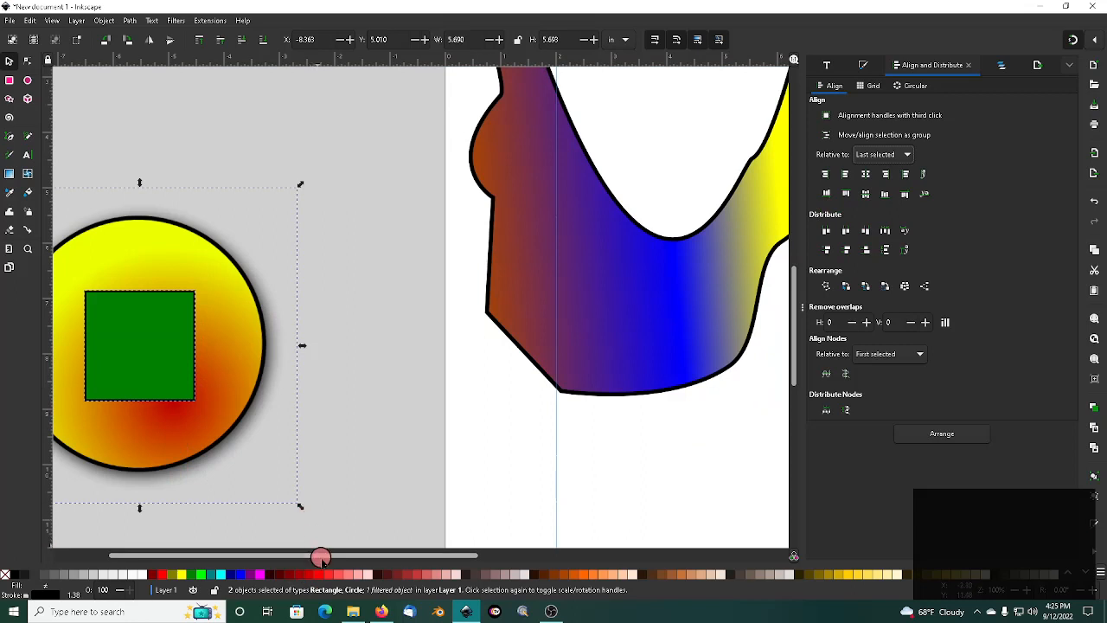
drag(321, 556, 259, 556)
click(444, 318)
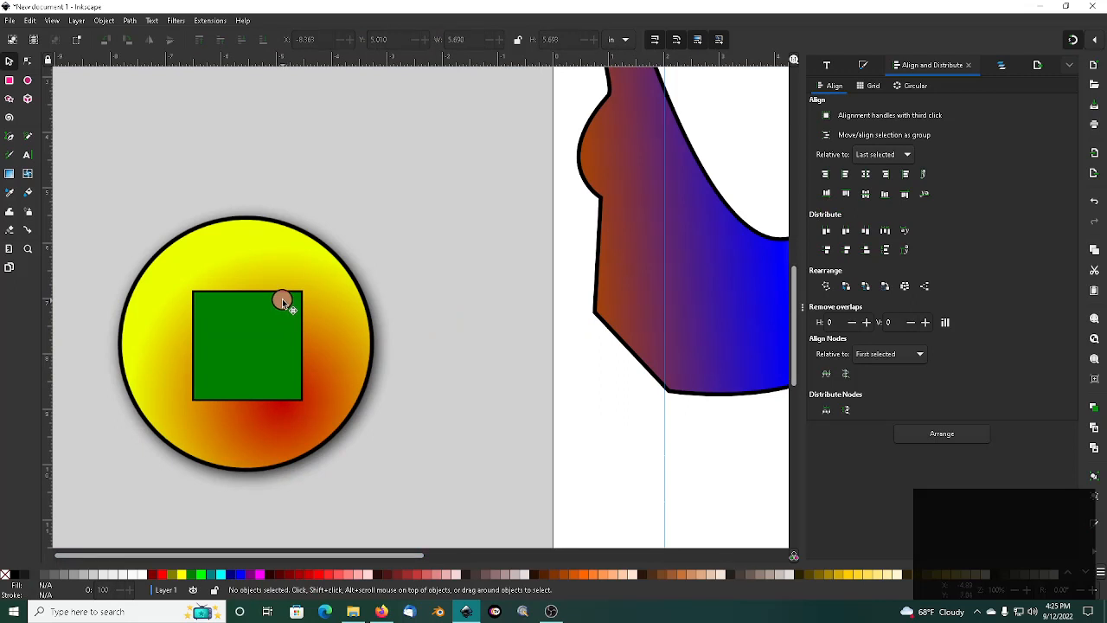
click(283, 300)
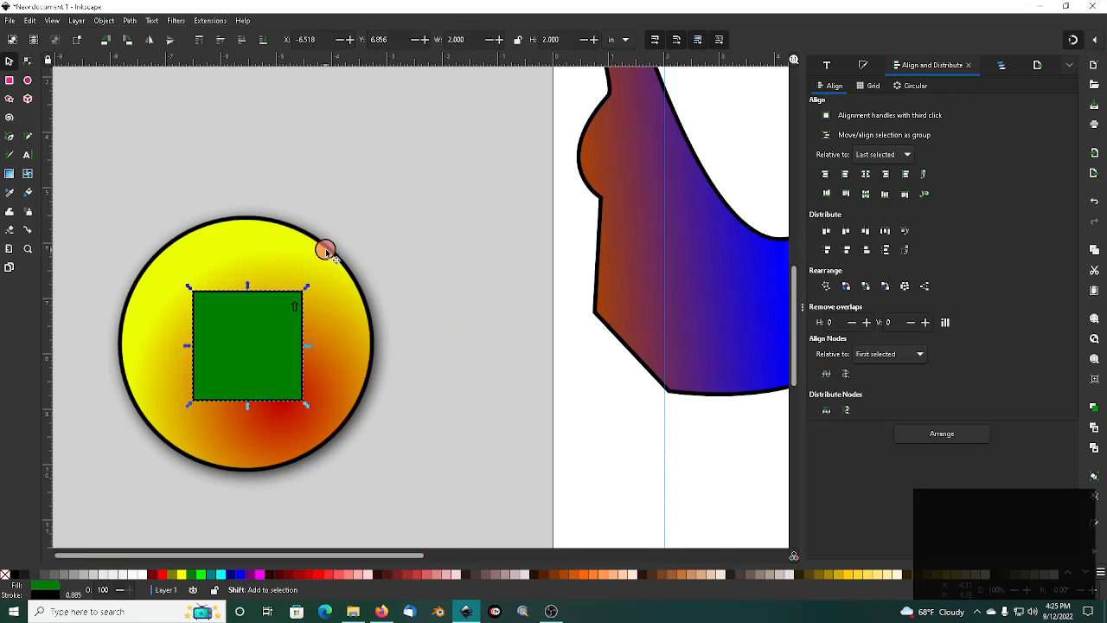
shift+click(324, 247)
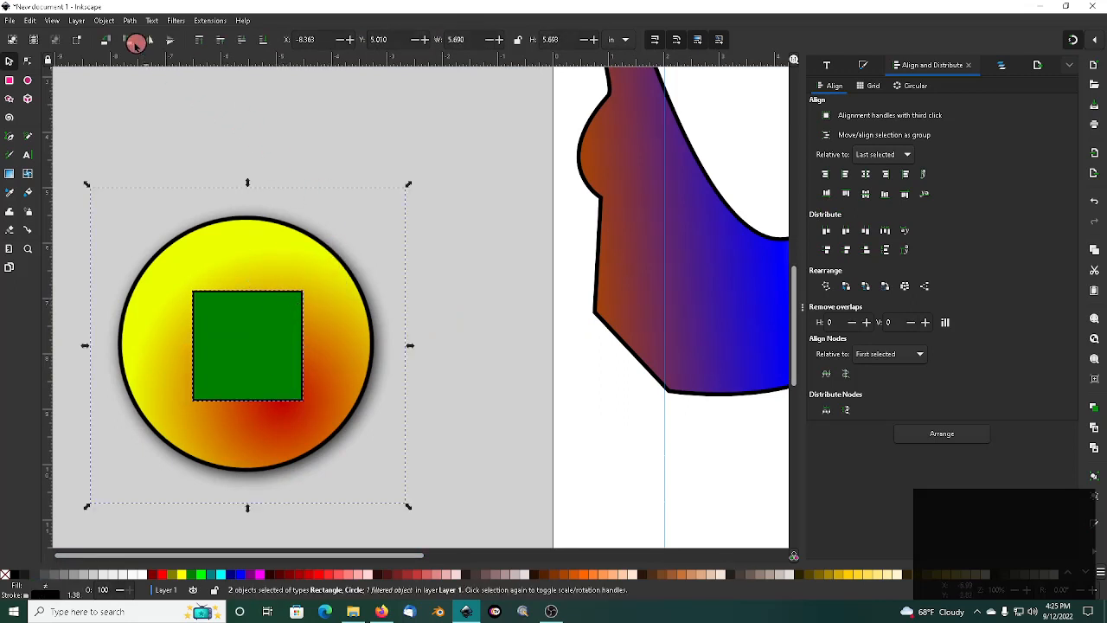
click(104, 20)
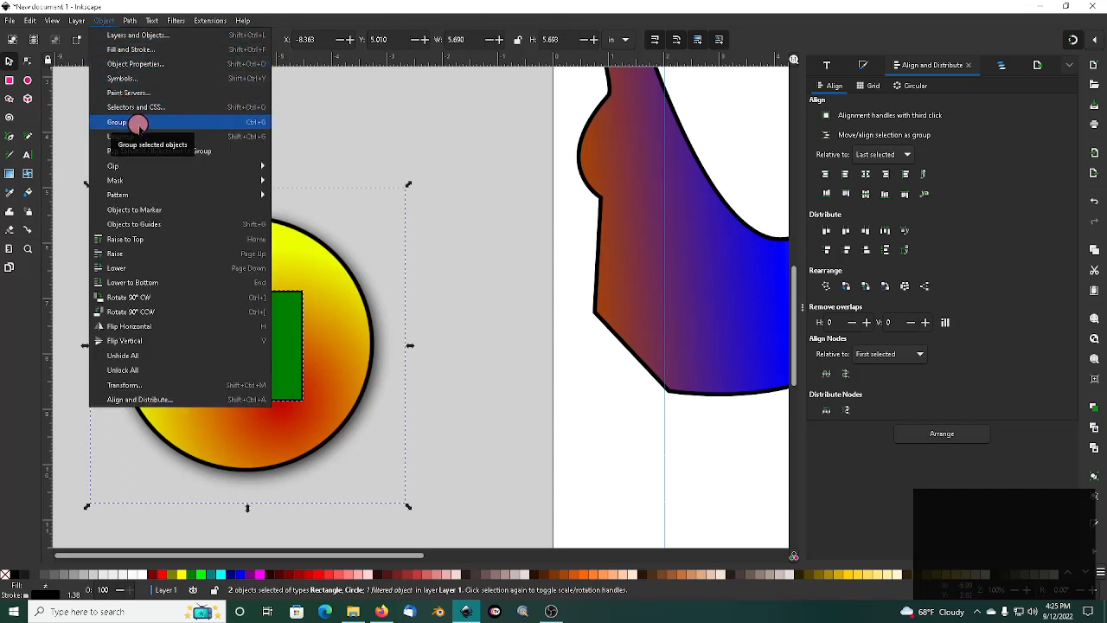
click(137, 122)
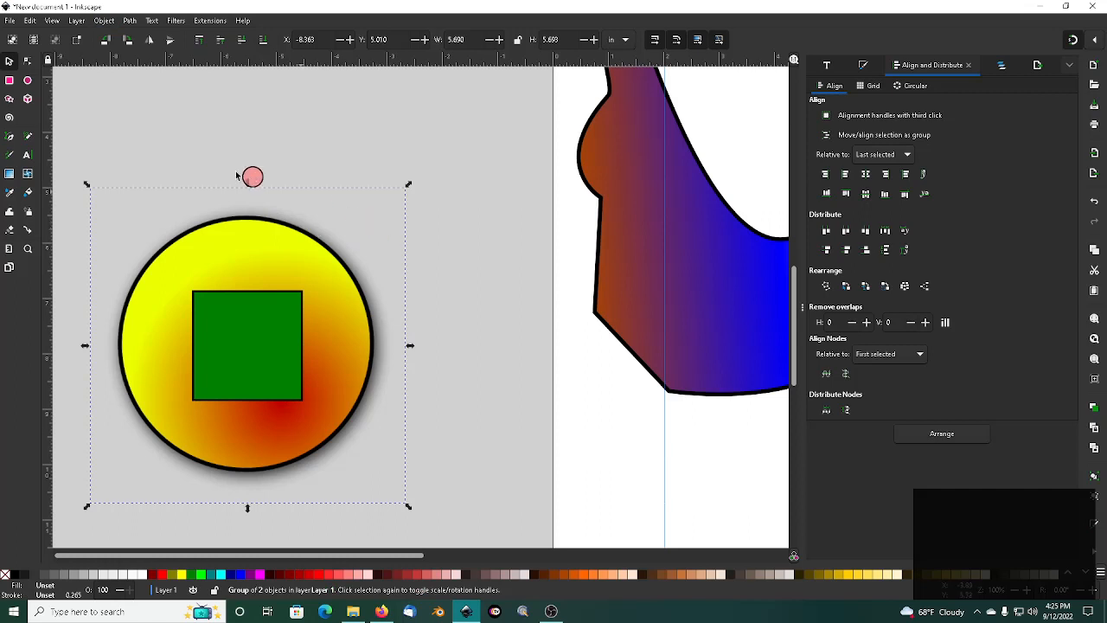
click(13, 64)
click(244, 317)
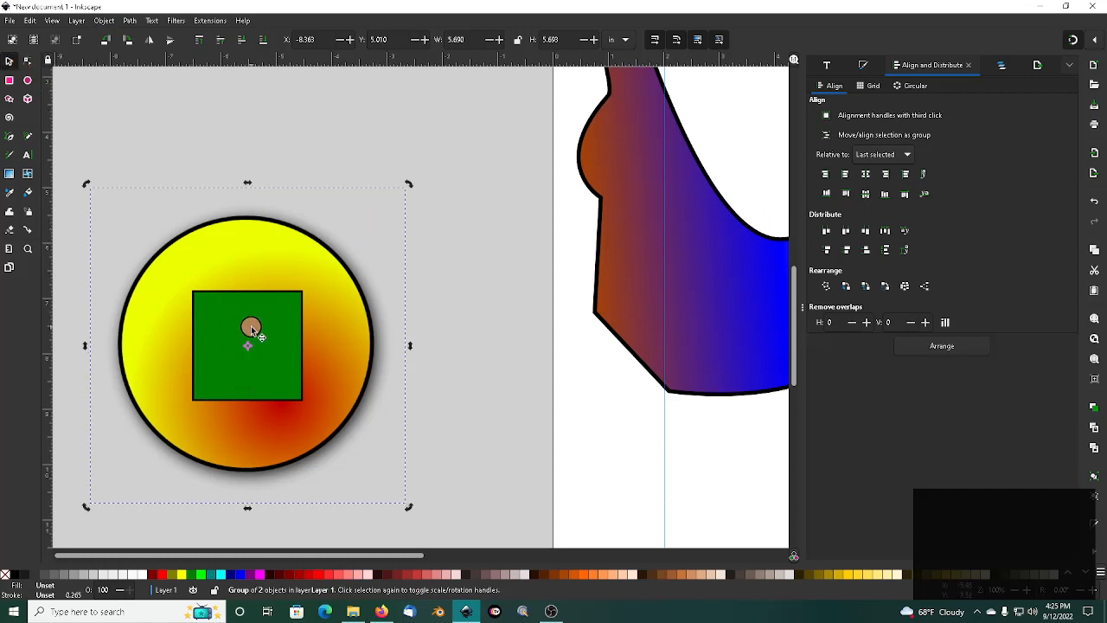
drag(251, 333, 351, 218)
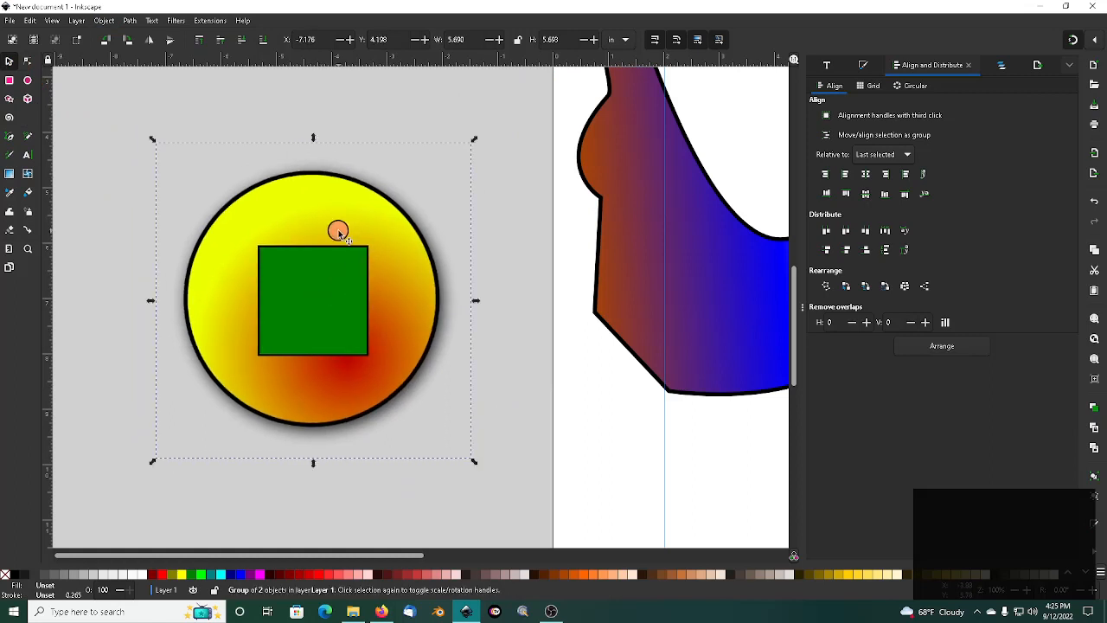
Ungroup the square and circle, and move only the green square so it overlaps the circle's upper-right edge
click(113, 20)
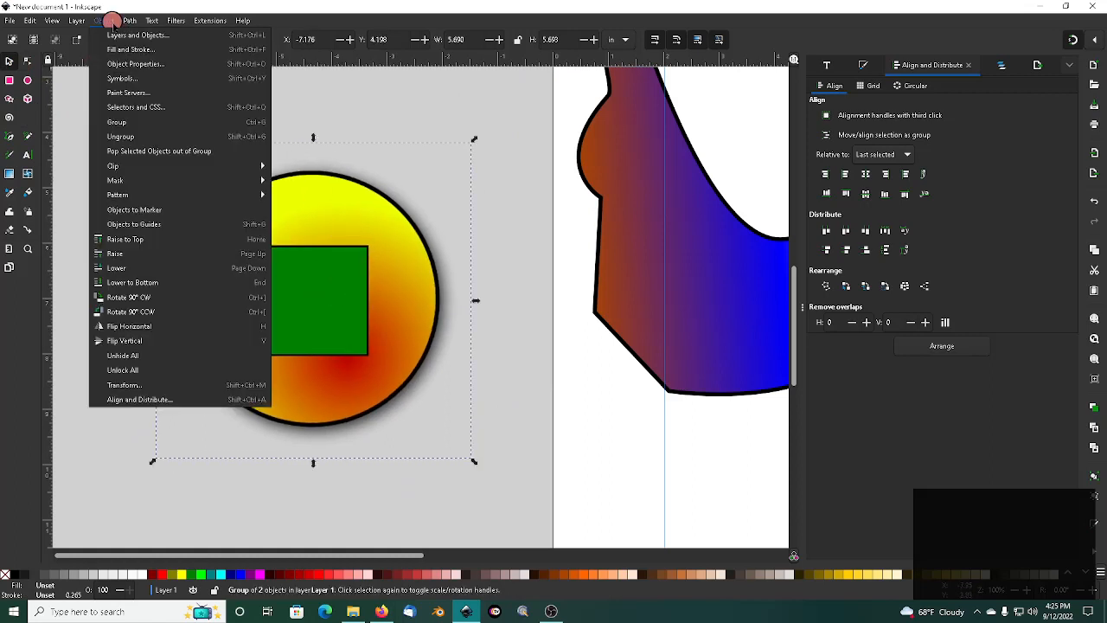
click(121, 136)
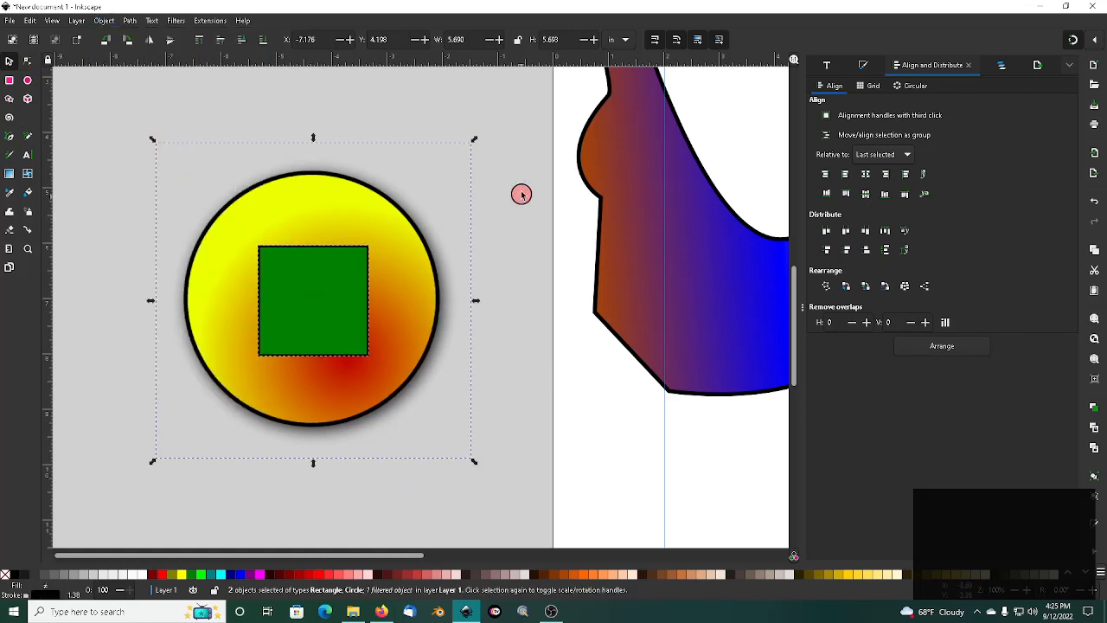
click(500, 191)
click(337, 271)
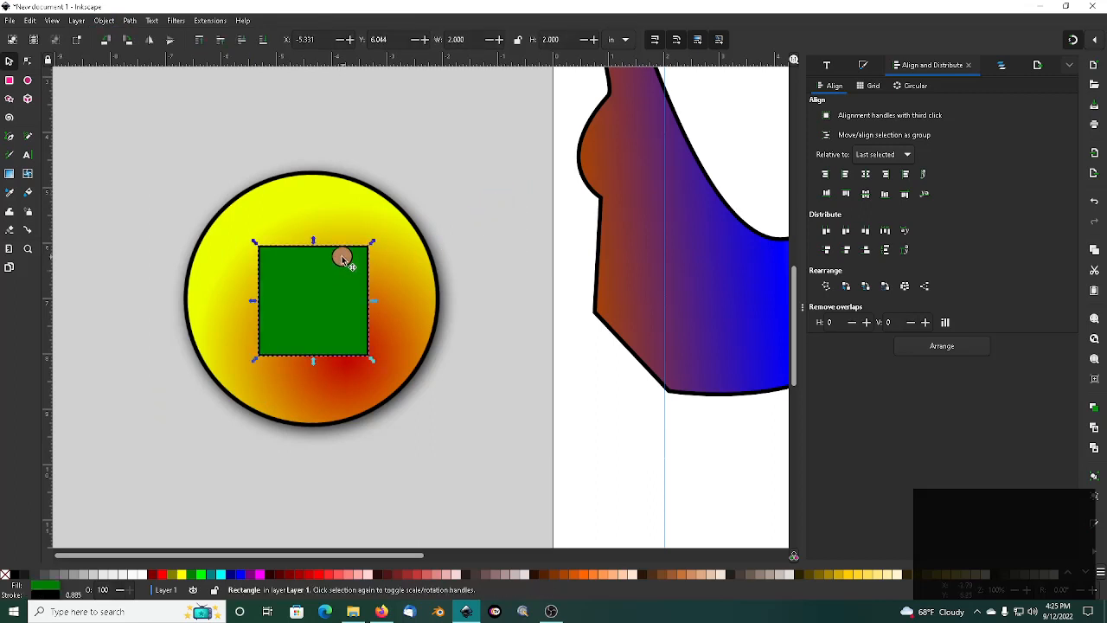
drag(343, 254, 459, 191)
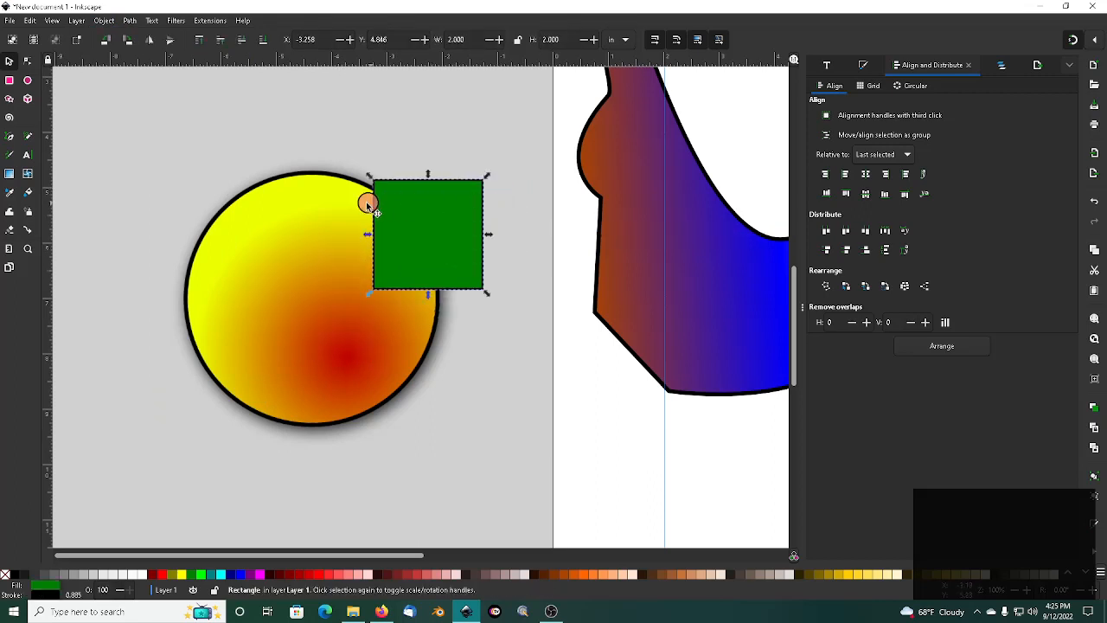
Group the offset green square with the gradient circle again and move the group until the square meets the page's left edge
shift+click(303, 217)
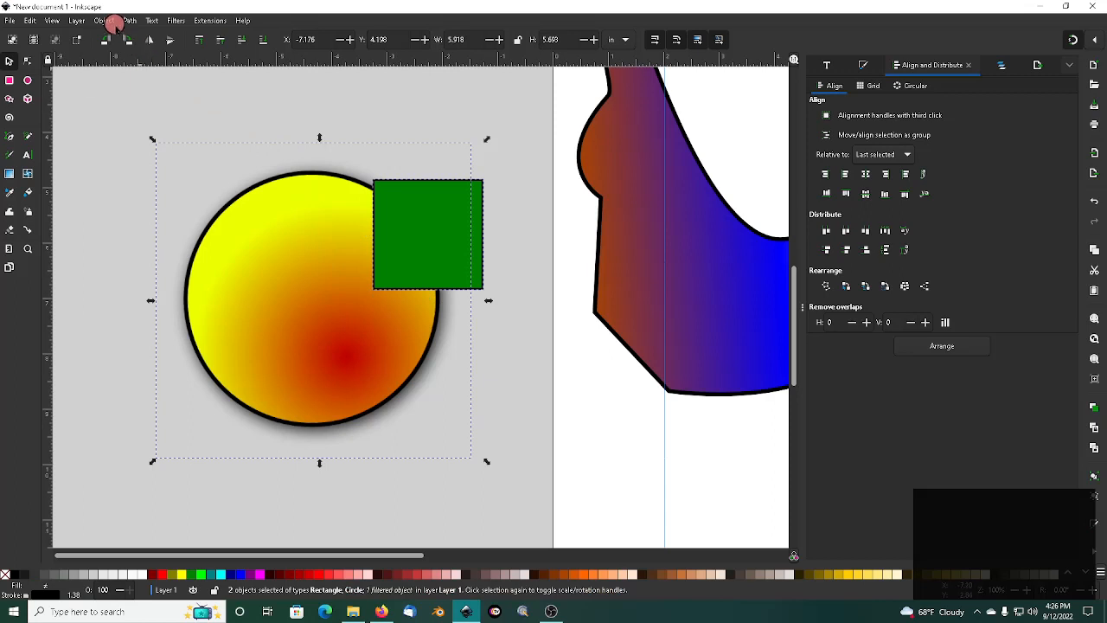
click(111, 21)
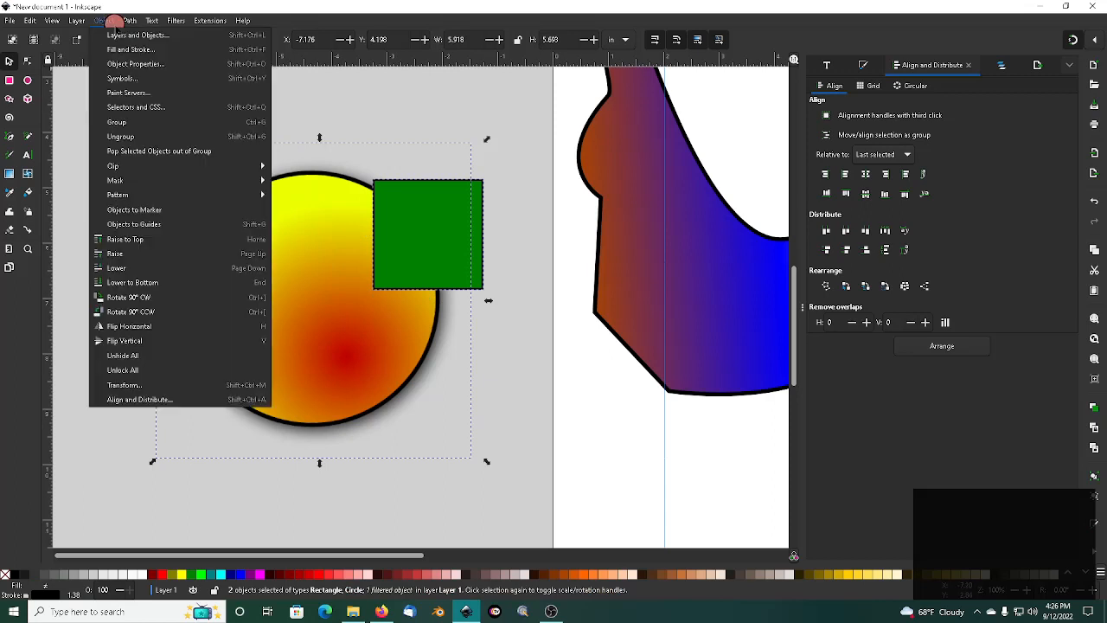
click(147, 126)
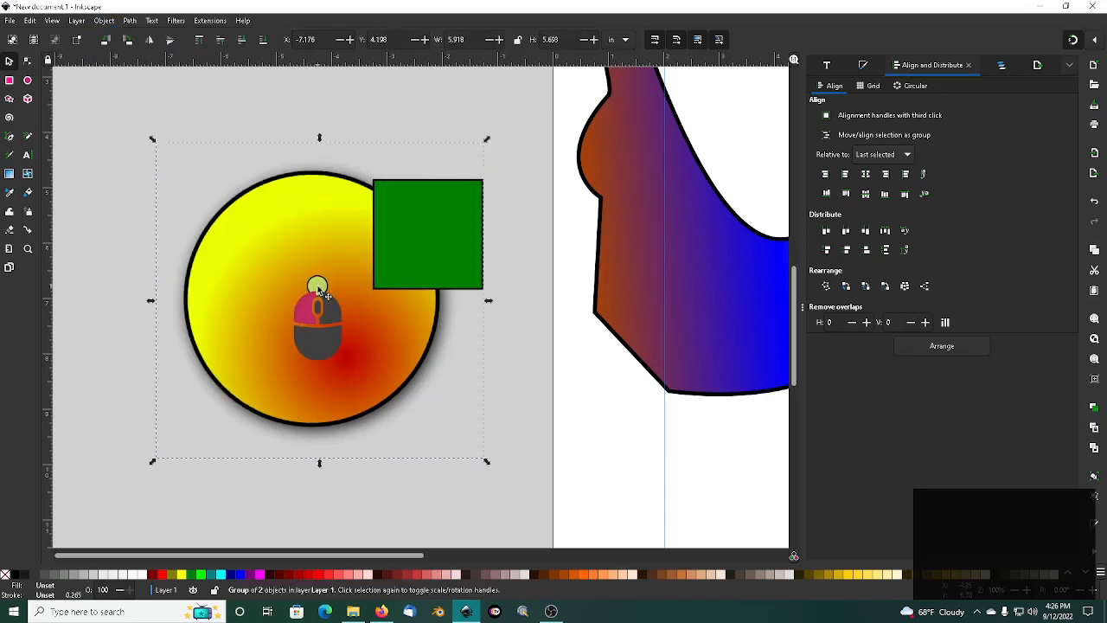
drag(322, 293, 388, 276)
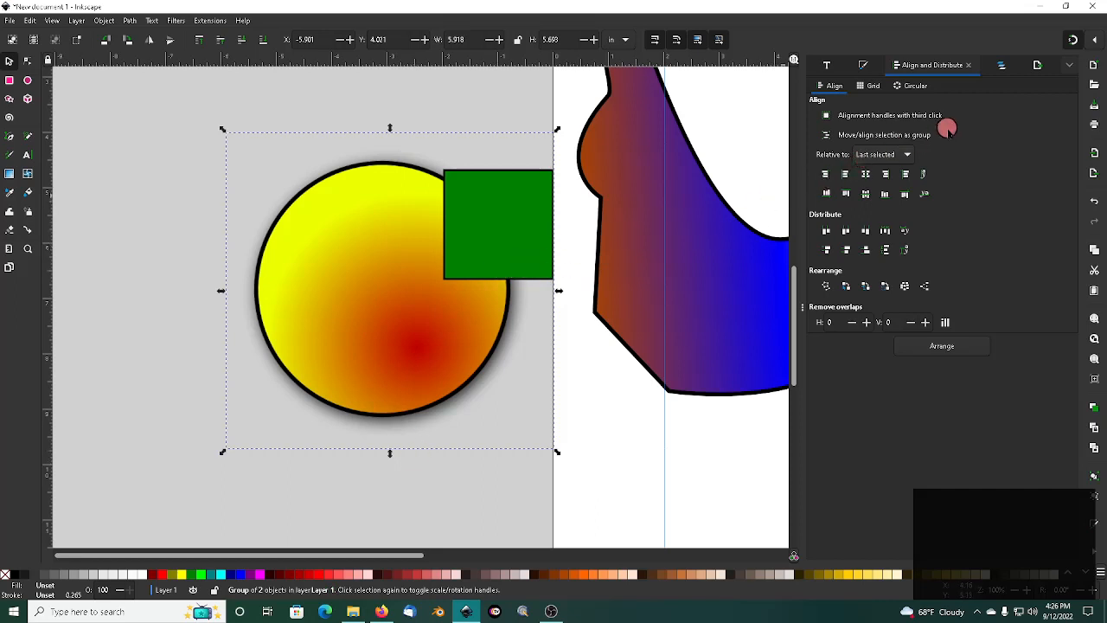
Show the Layers and Objects list, and toggle the square-and-circle group's visibility off and back on
click(1003, 68)
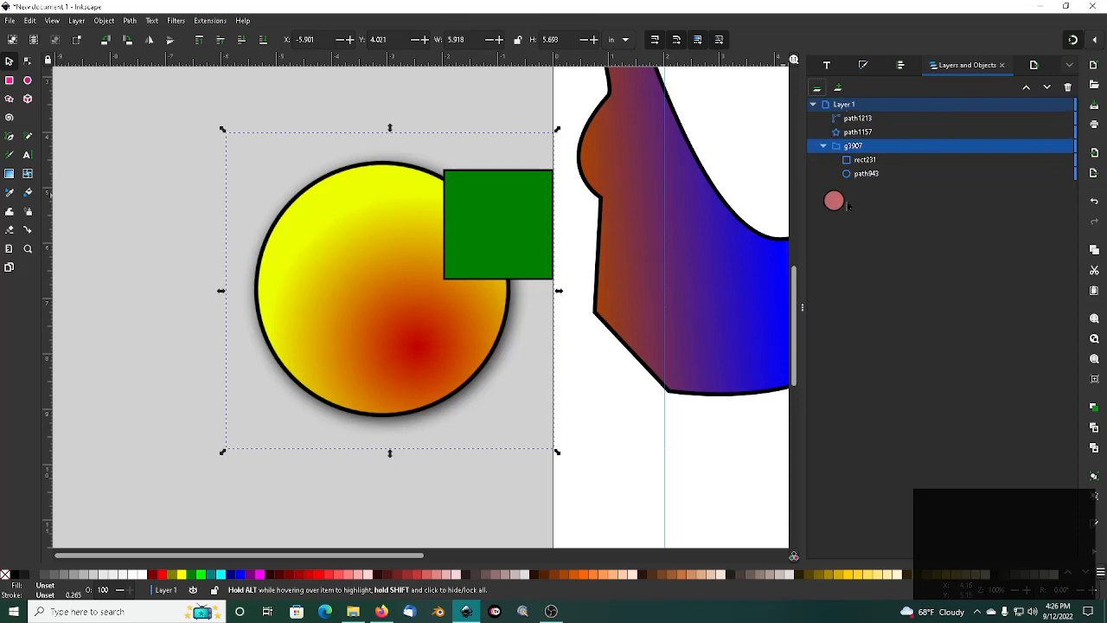
click(1055, 145)
click(1053, 144)
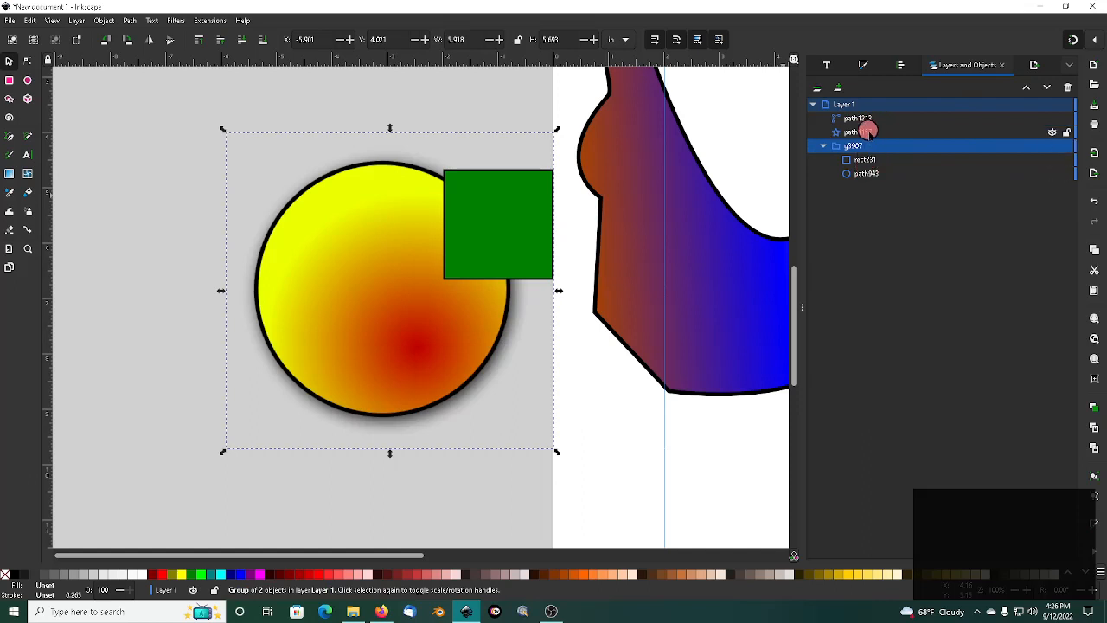
Select the star path1157 from the object list, zoom to it, and hide it and show it again
click(865, 132)
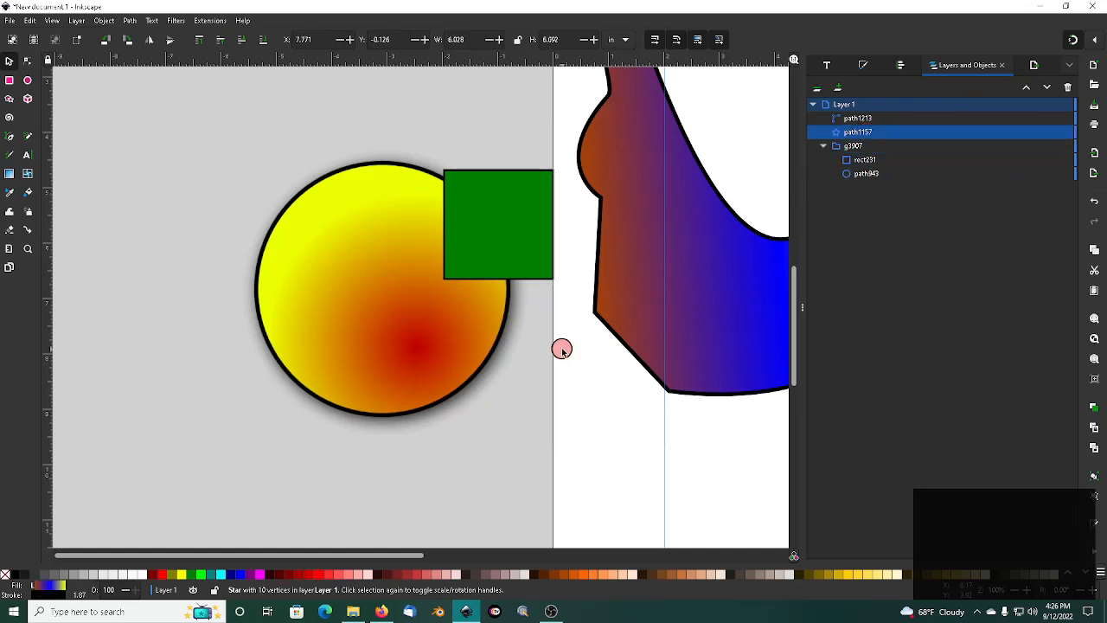
key(3)
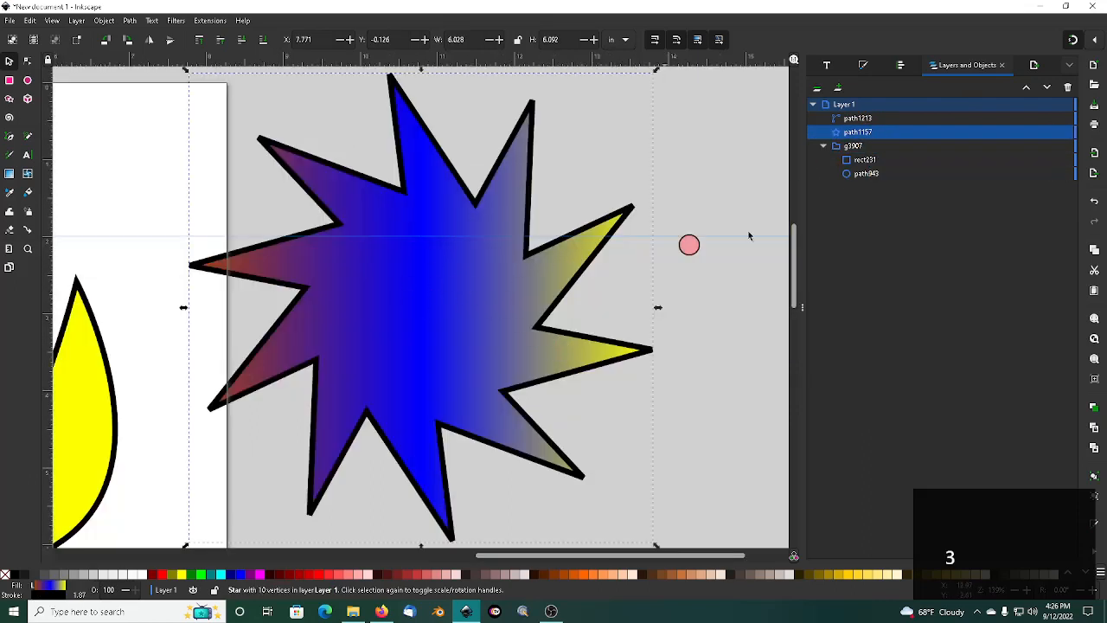
click(1056, 131)
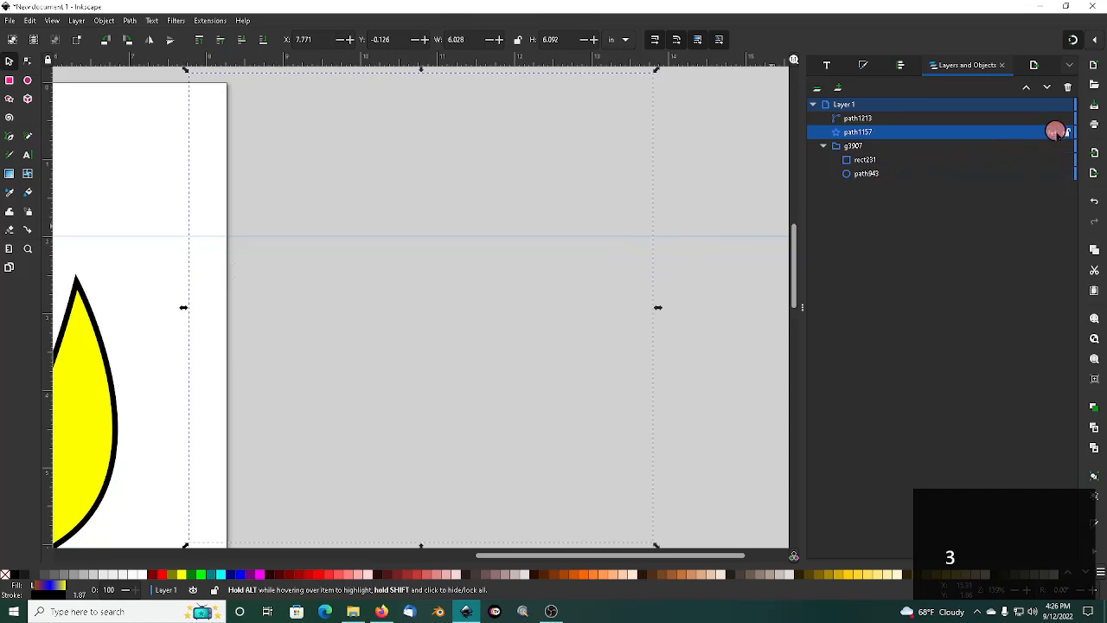
click(1057, 131)
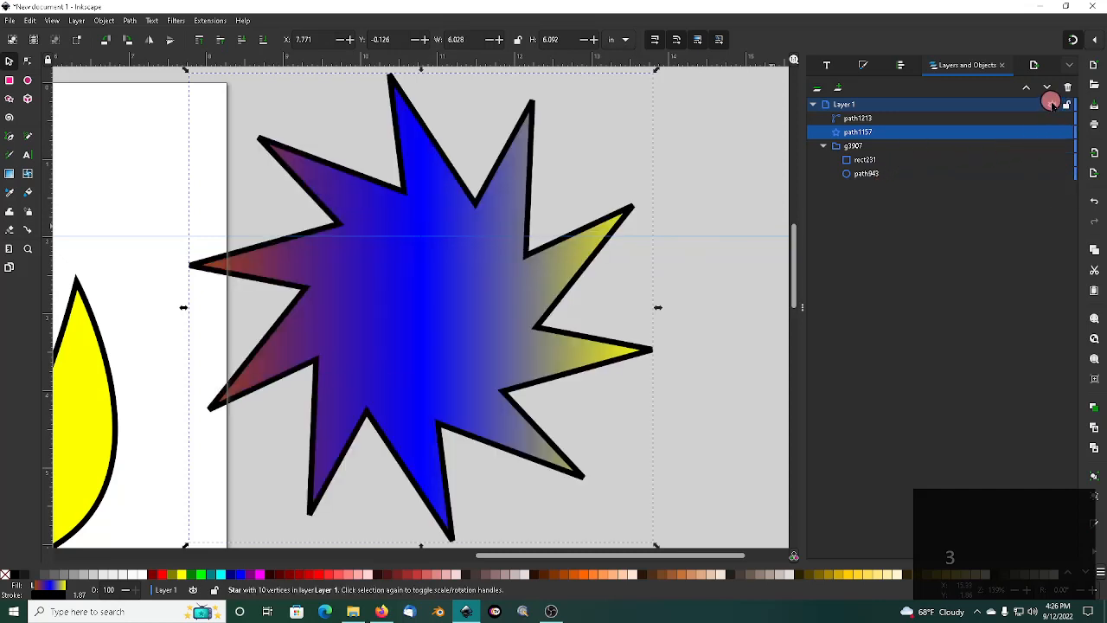
Hide all of Layer 1, check the empty page zoomed out, and make the layer visible again
click(1052, 104)
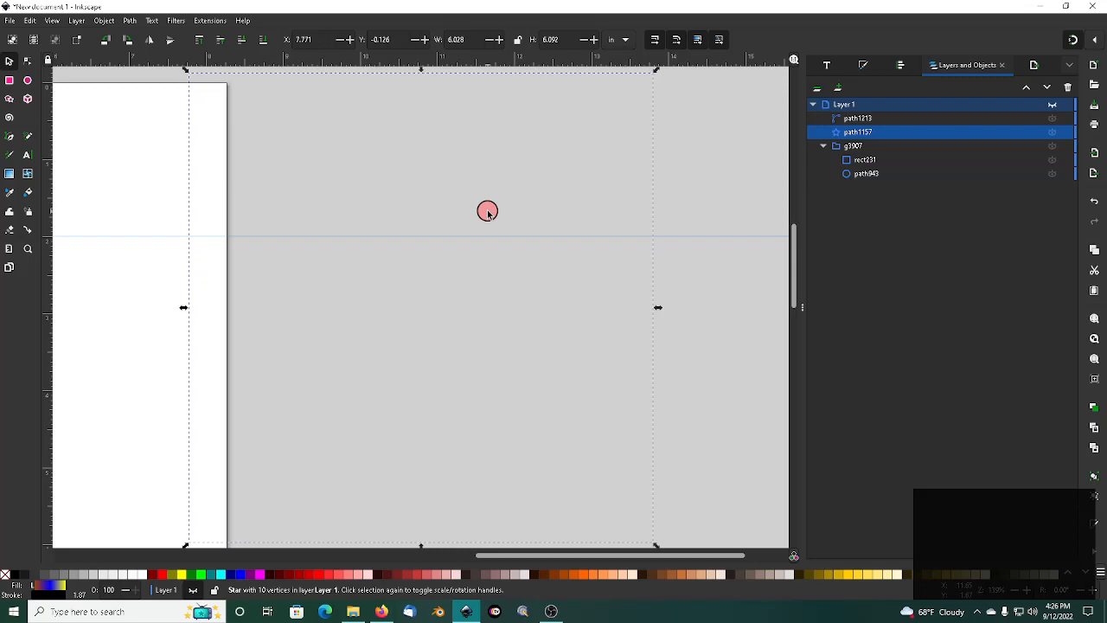
ctrl+scroll(487, 212, down, 1)
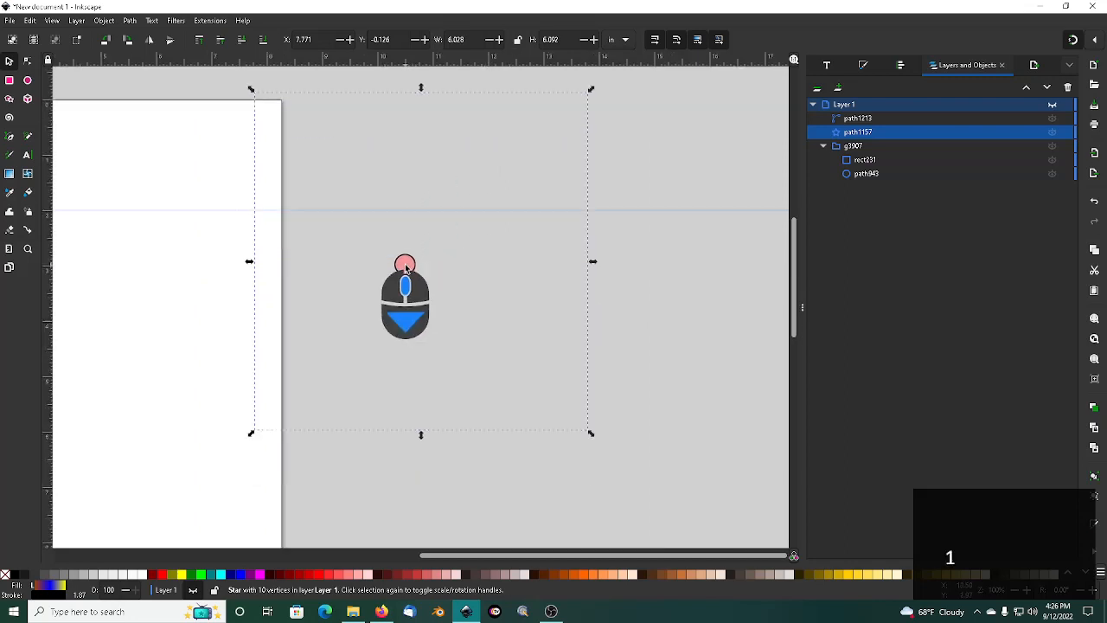
ctrl+scroll(404, 271, down, 2)
ctrl+scroll(404, 271, down, 1)
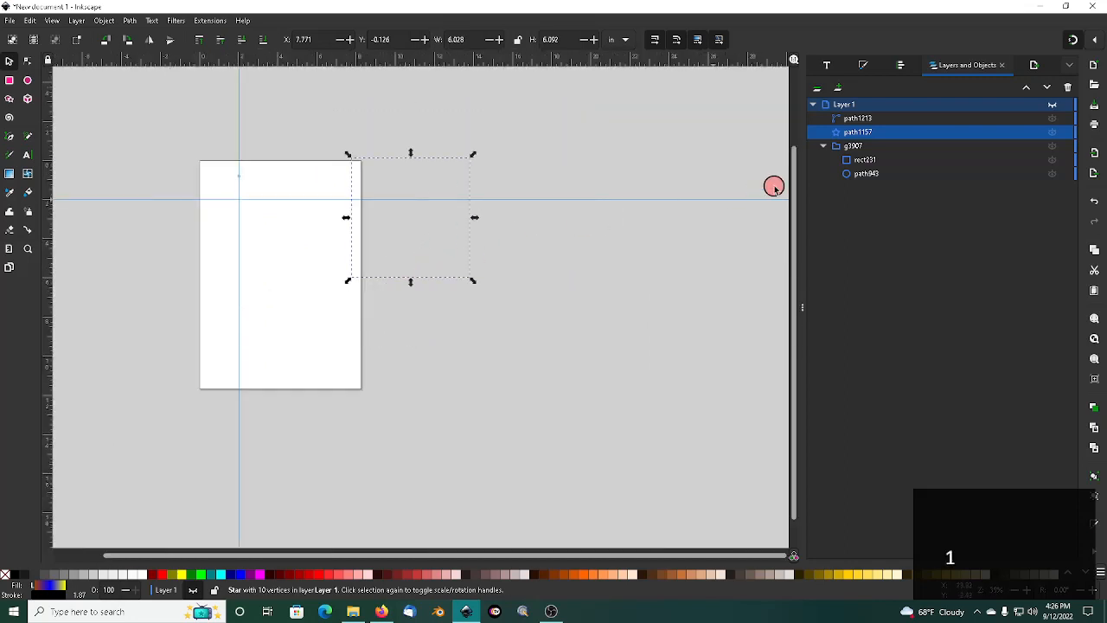
click(1052, 104)
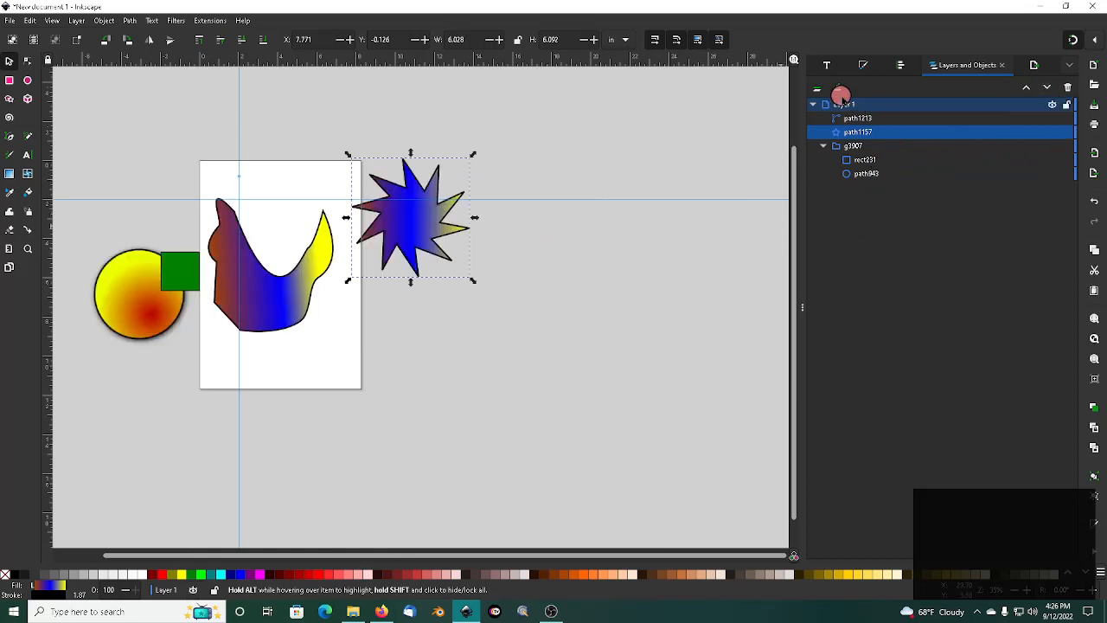
Add a new layer named "My layer" above the current one and select it
click(838, 86)
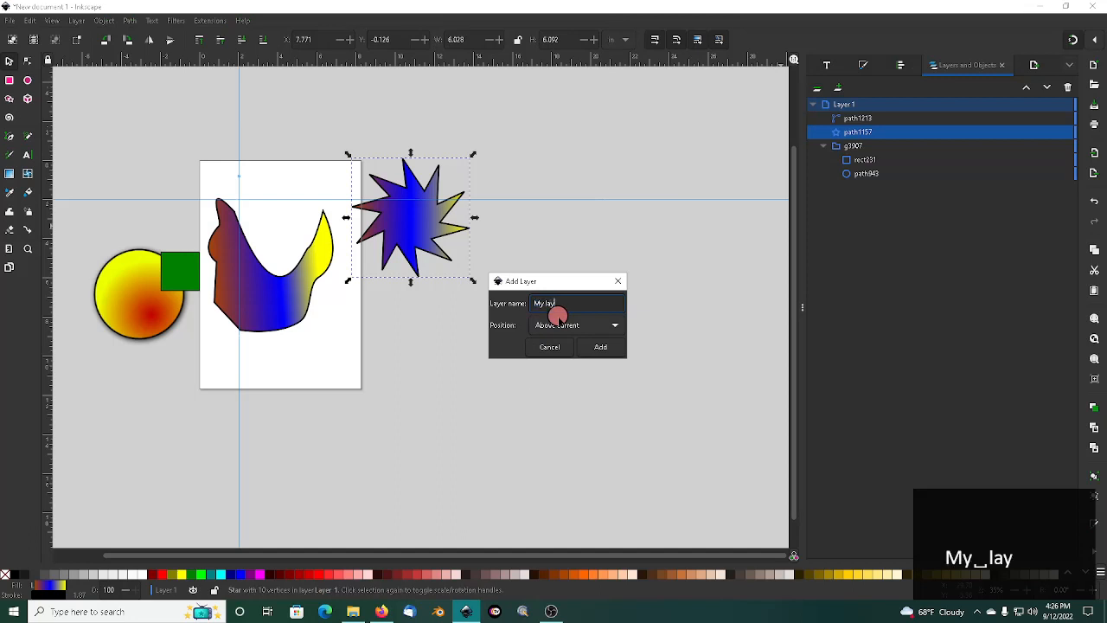
key(Return)
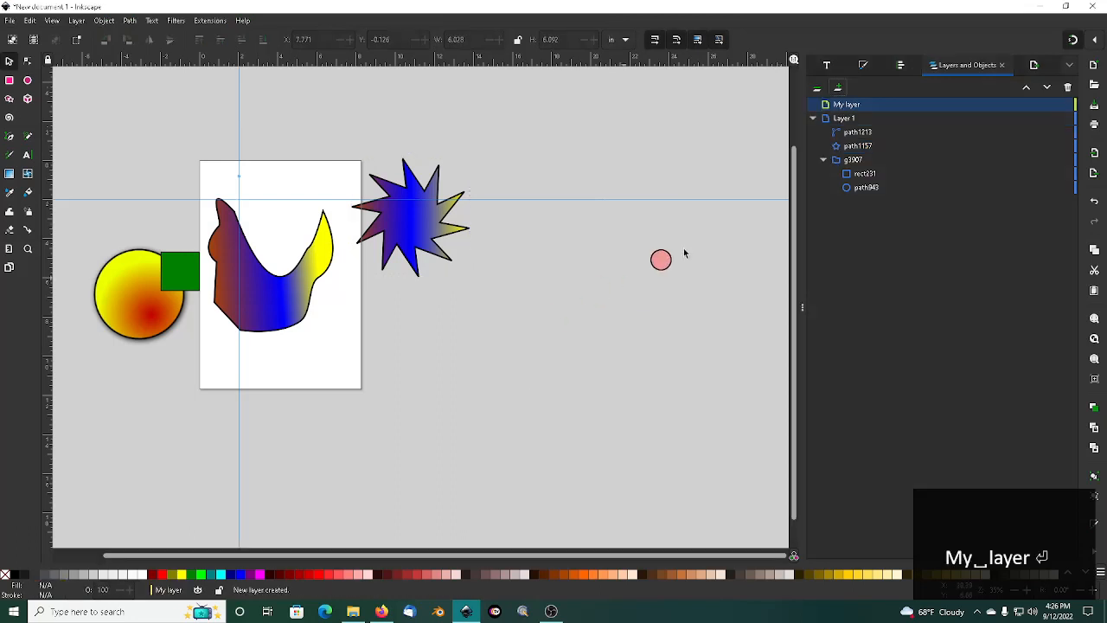
click(873, 106)
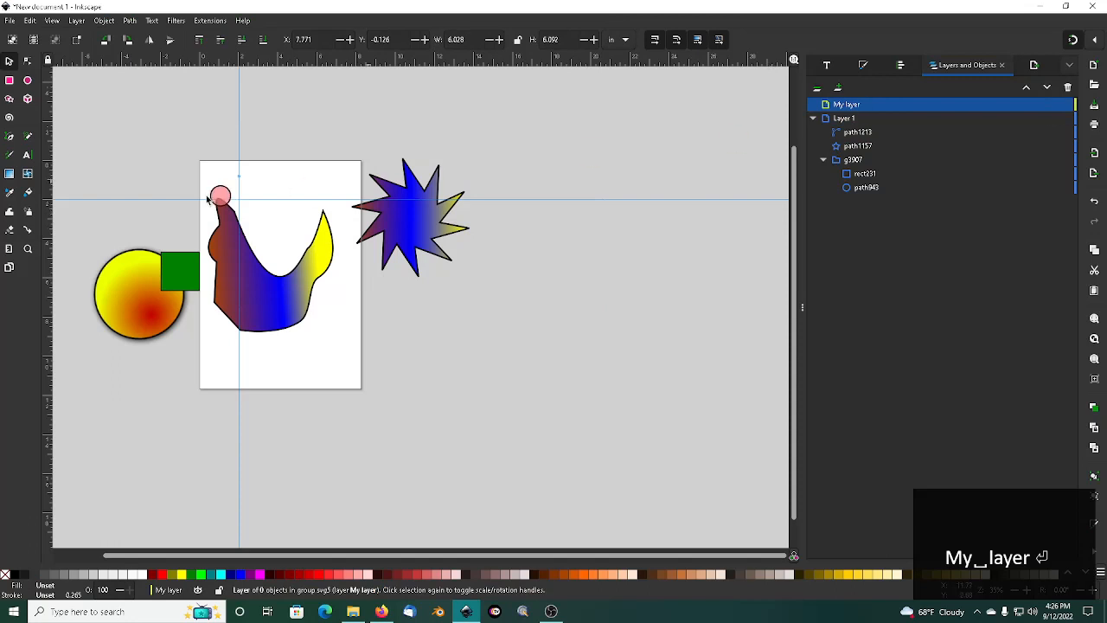
Draw a rectangle about 4.39 by 3.51 in below and right of the star on My layer, and toggle that layer's visibility off and on
click(9, 80)
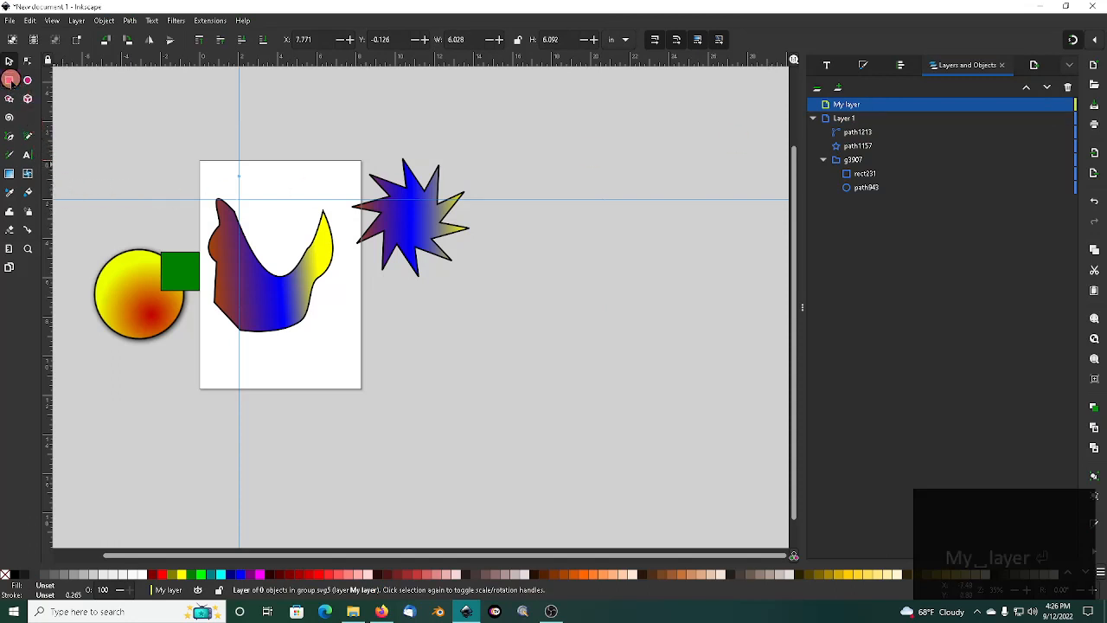
drag(446, 303, 534, 373)
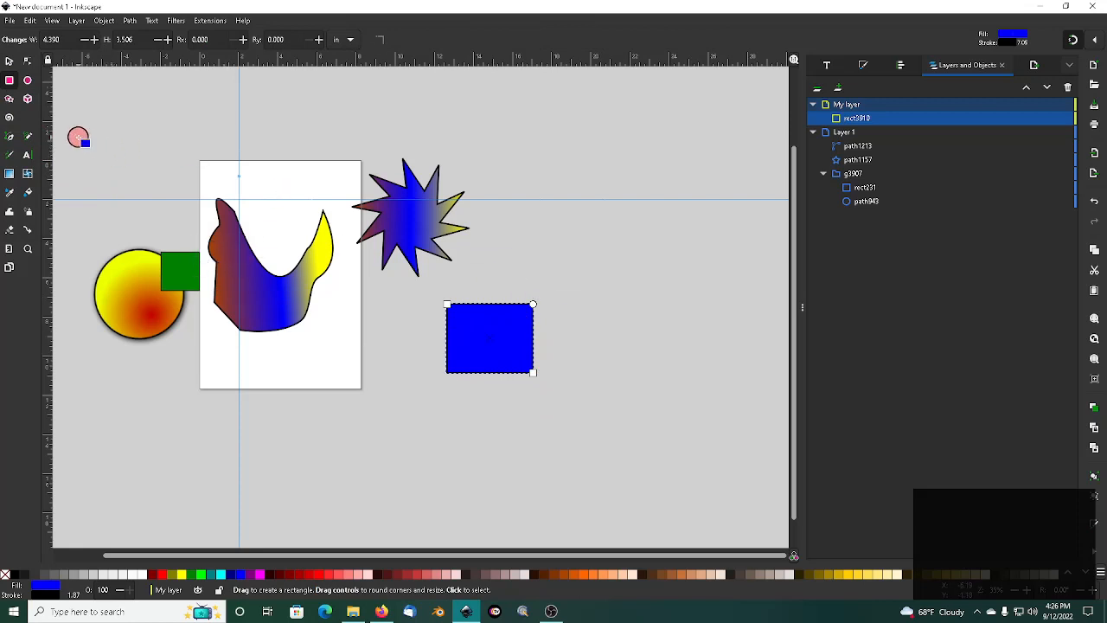
key(s)
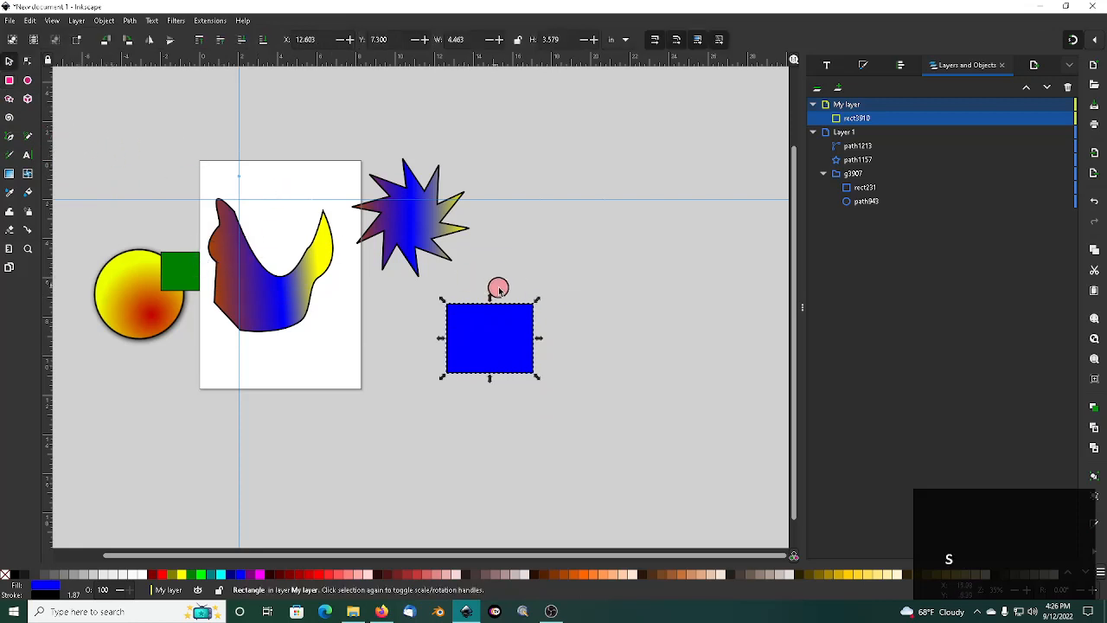
click(1054, 103)
click(1054, 102)
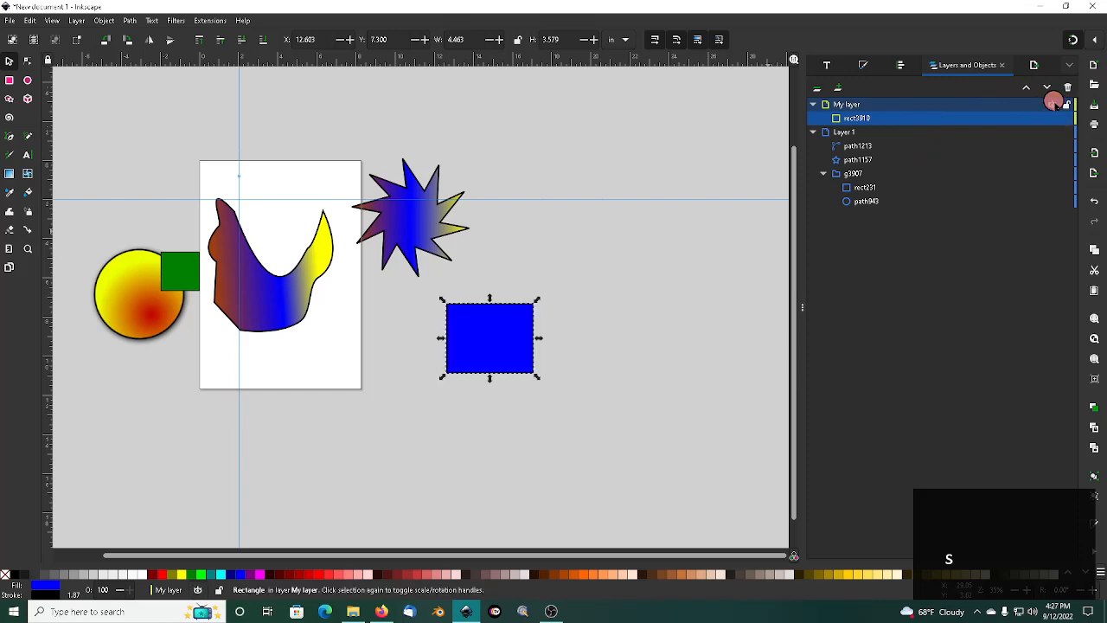
Move the blue rectangle so it overlaps the star's lower-right part, and reorder the layers so Layer 1 is above My layer
drag(500, 327, 460, 242)
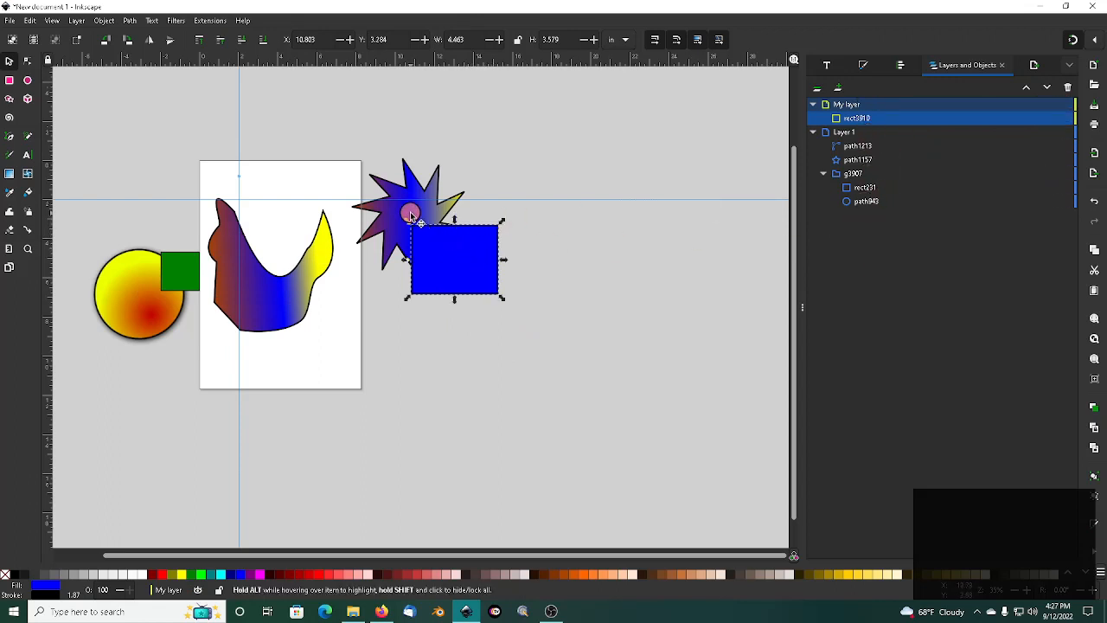
click(857, 106)
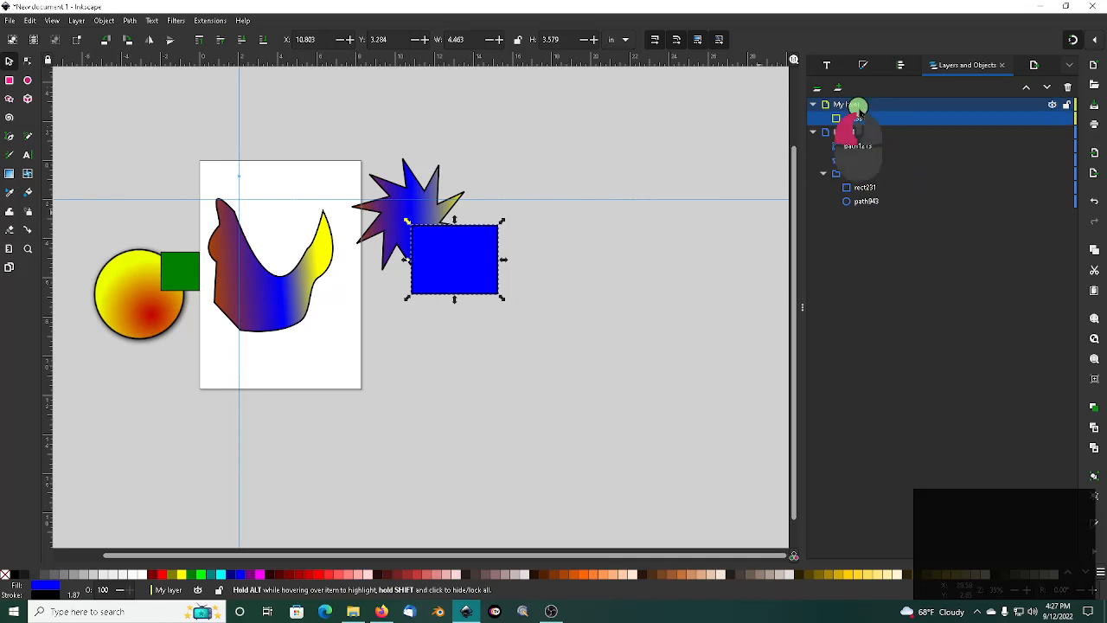
drag(858, 105, 865, 228)
drag(860, 104, 857, 210)
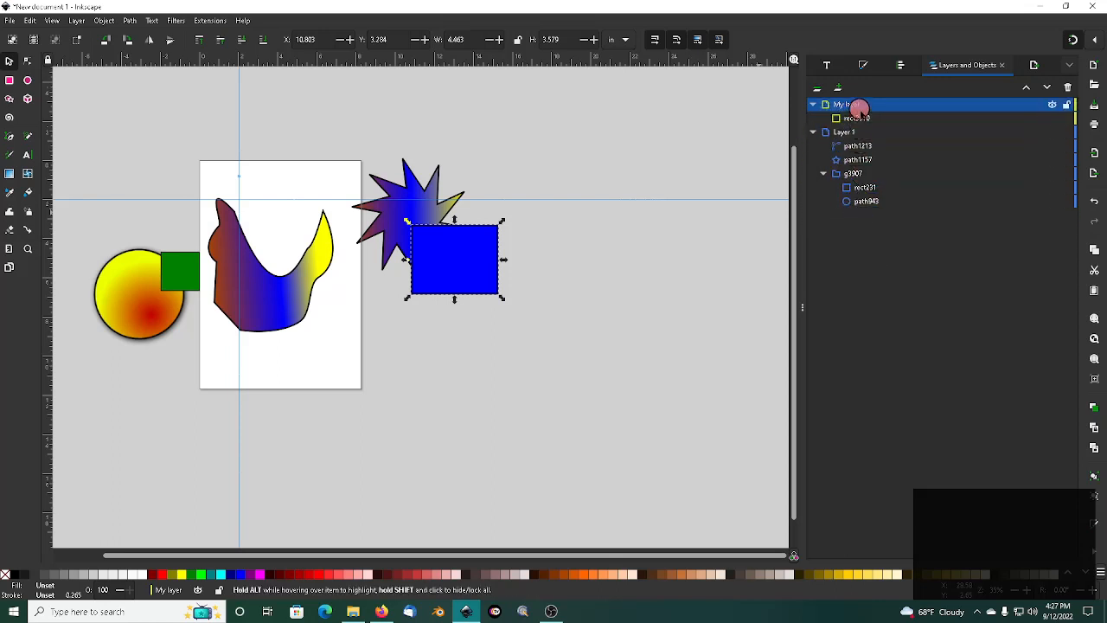
drag(837, 132, 870, 101)
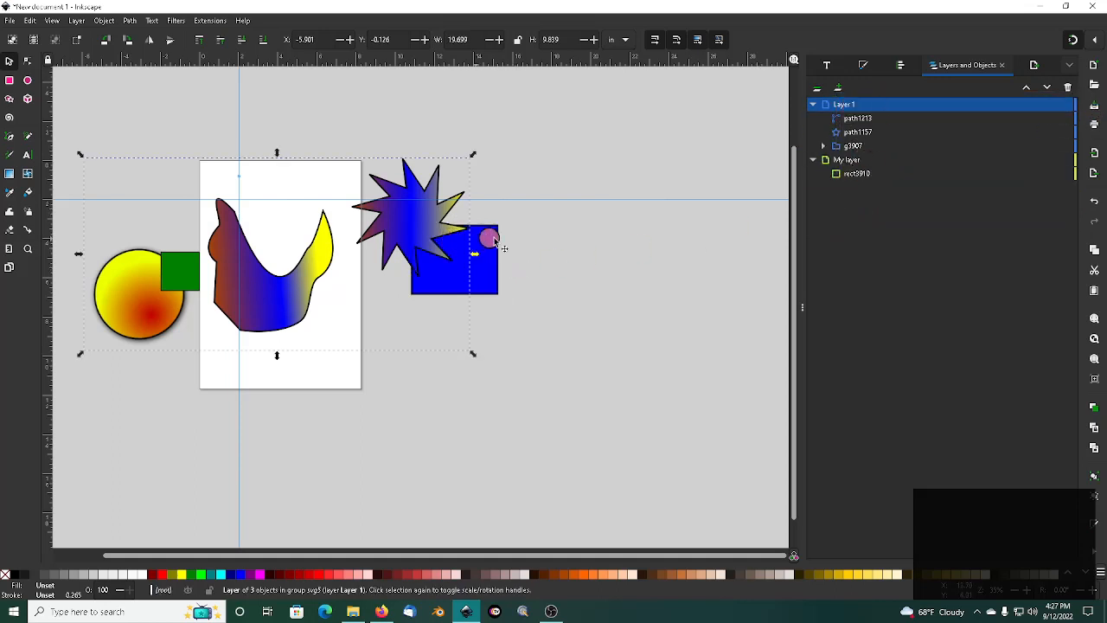
Move all of Layer 1's objects slightly up and right, then hide and show Layer 1 and clear the selection
drag(436, 219, 464, 210)
click(1050, 104)
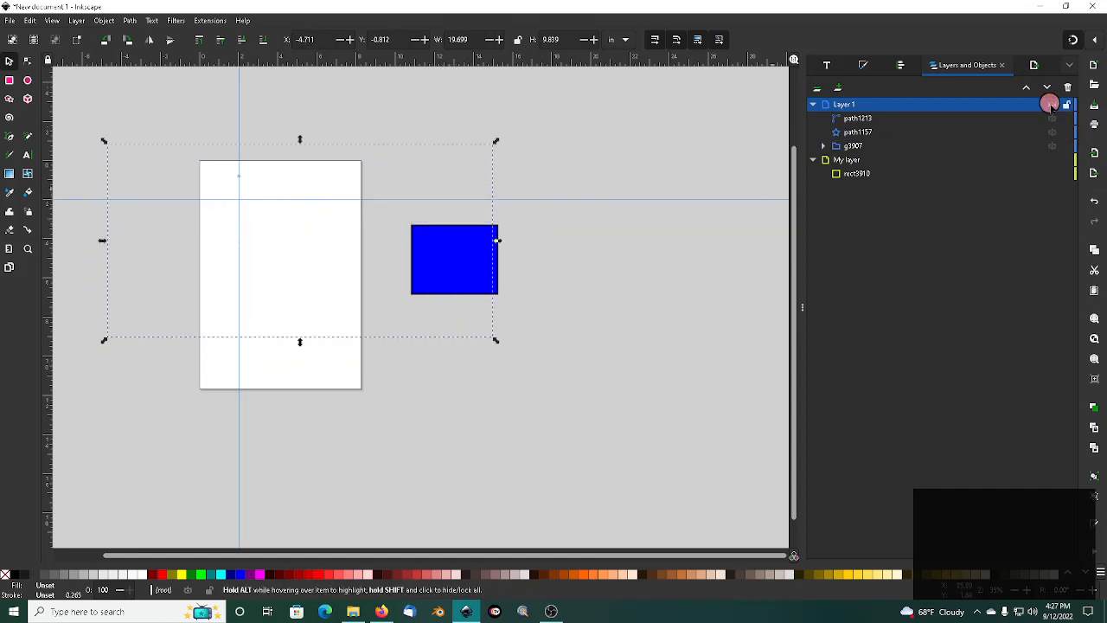
click(1051, 103)
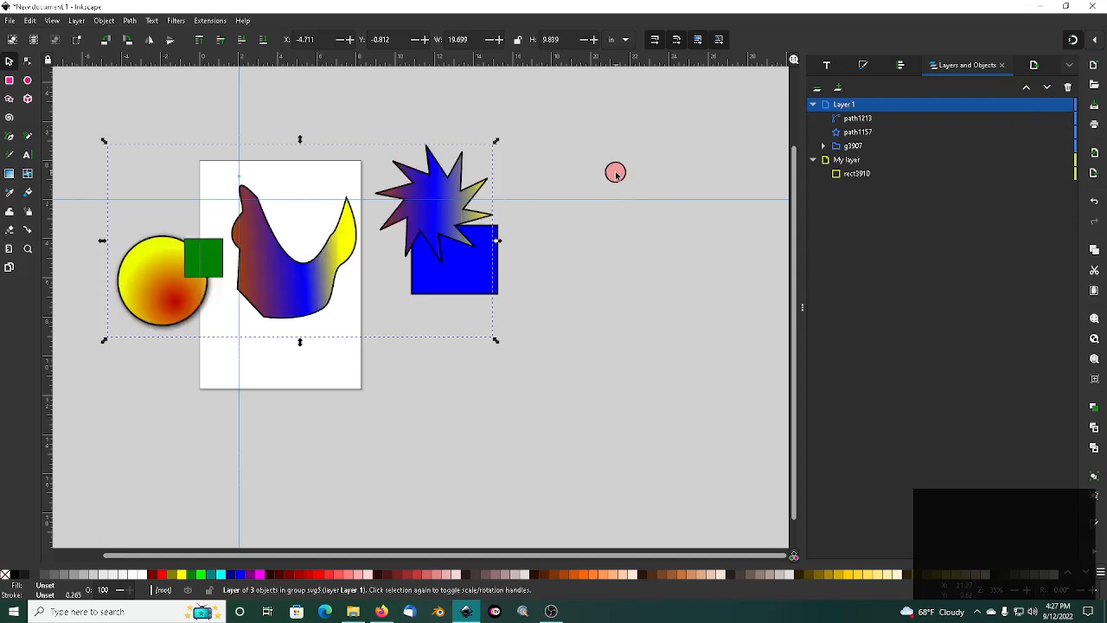
click(646, 287)
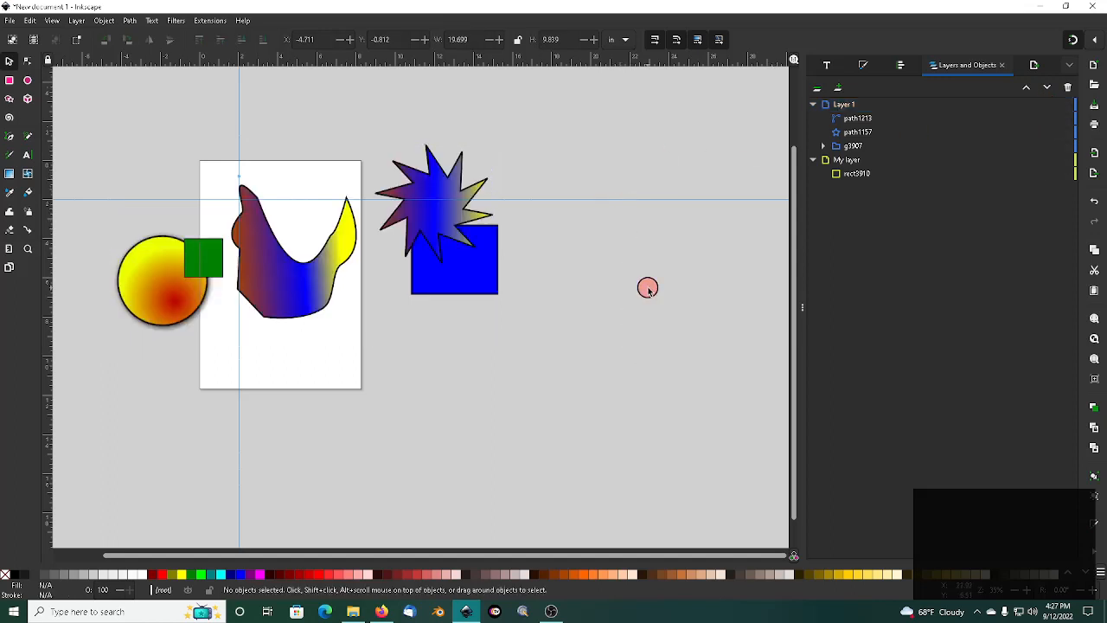
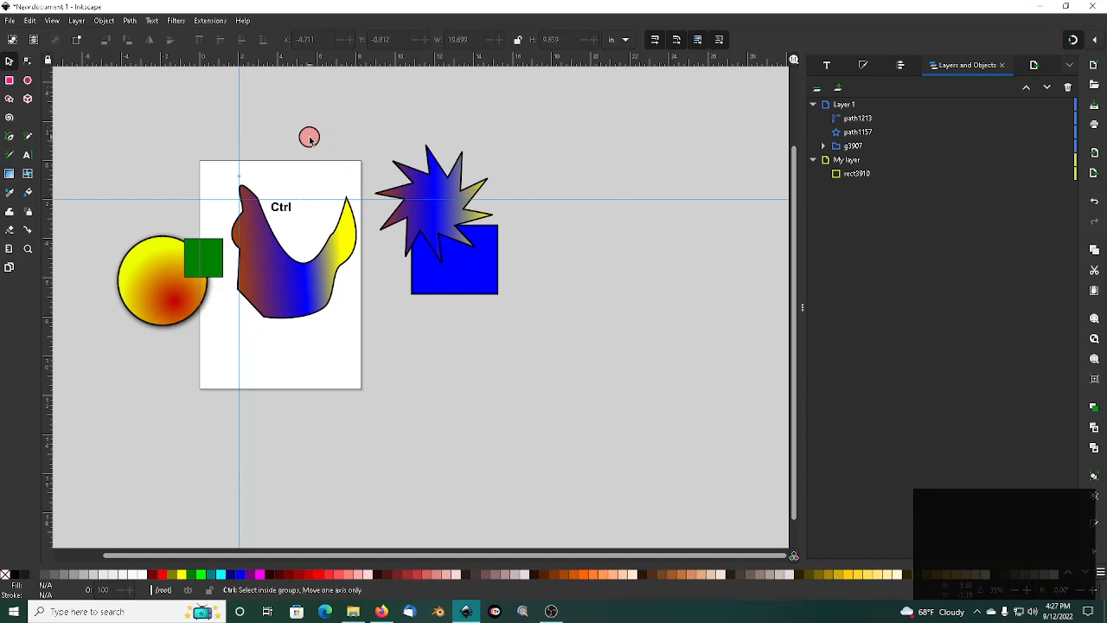
Practise navigating the drawing by zooming in and out, viewing it at 100%, and panning until the page's top and surrounding shapes show
ctrl+scroll(309, 139, down, 4)
ctrl+scroll(310, 138, up, 5)
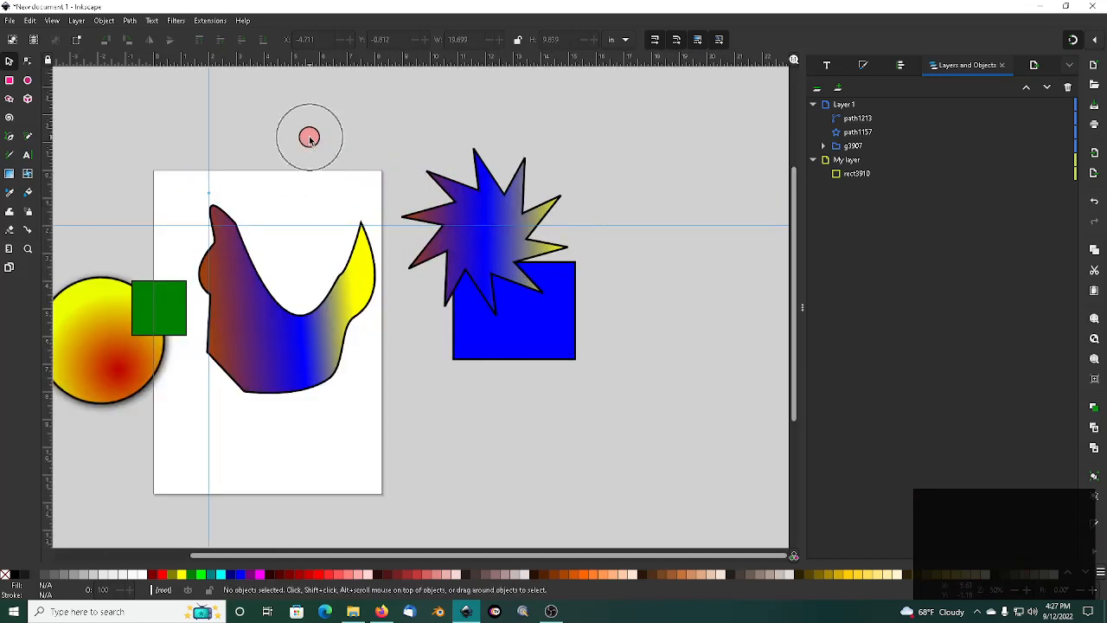
key(1)
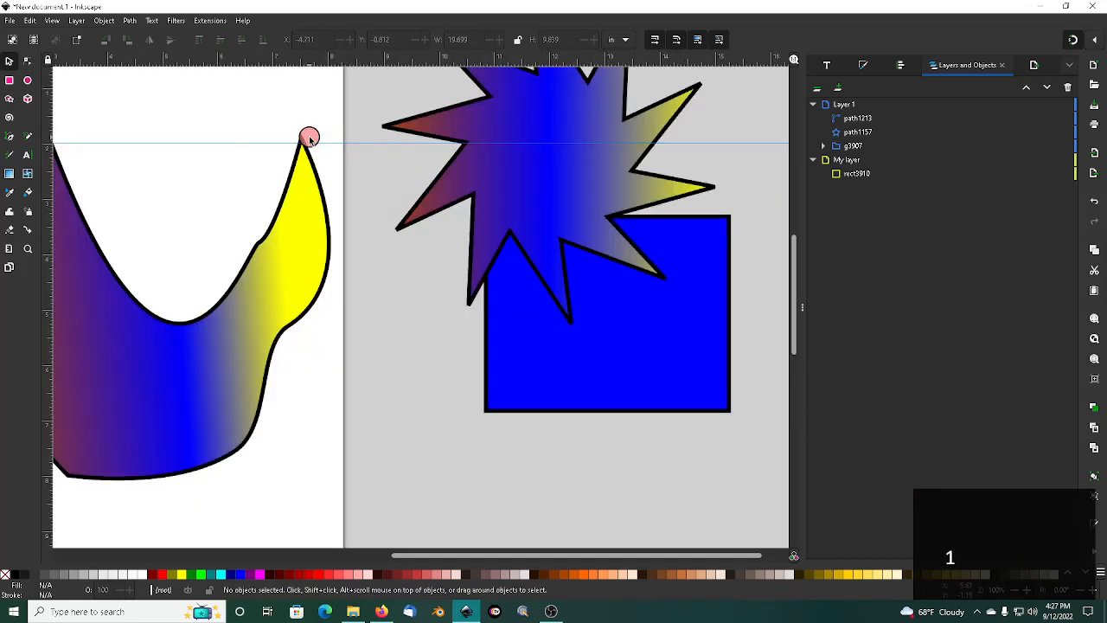
key(3)
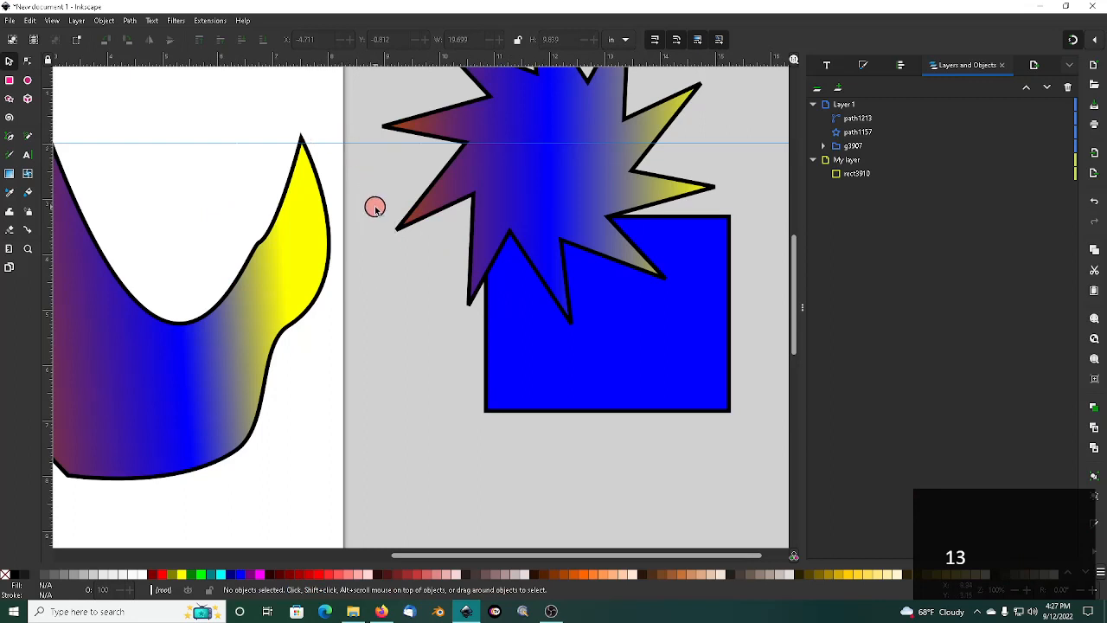
scroll(373, 208, down, 5)
ctrl+scroll(371, 209, down, 4)
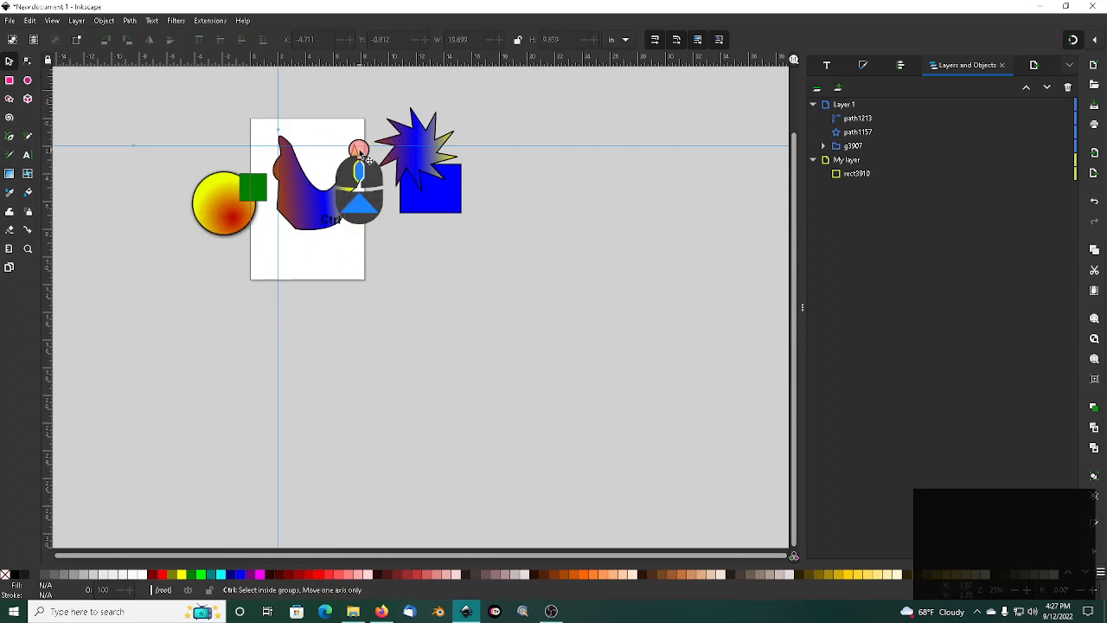
ctrl+scroll(358, 148, up, 3)
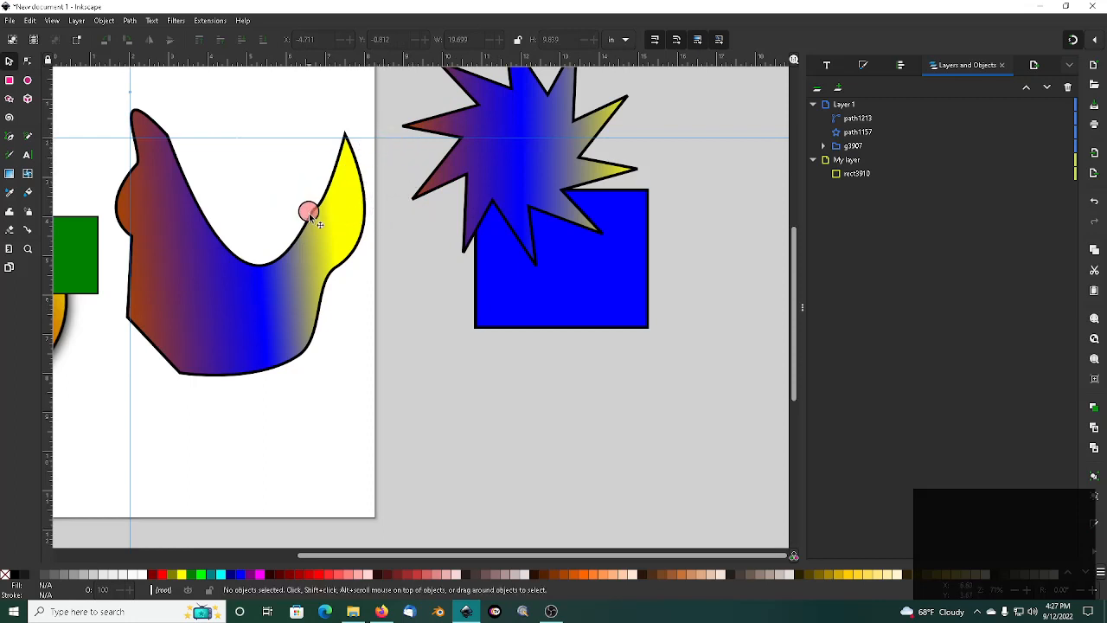
scroll(394, 216, down, 1)
scroll(394, 215, up, 3)
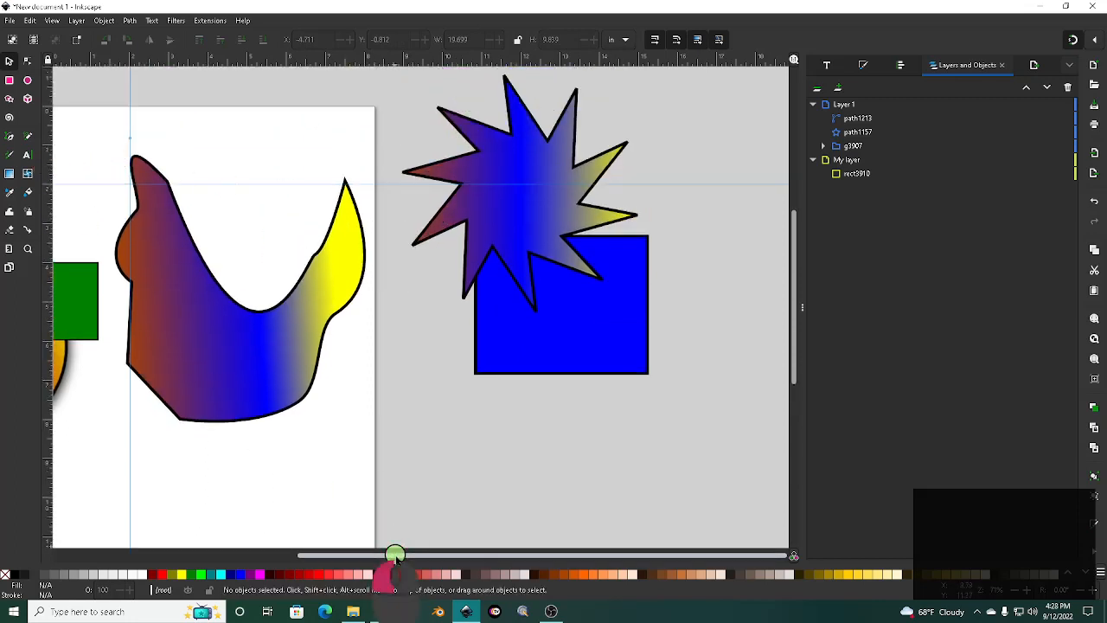
drag(395, 555, 325, 556)
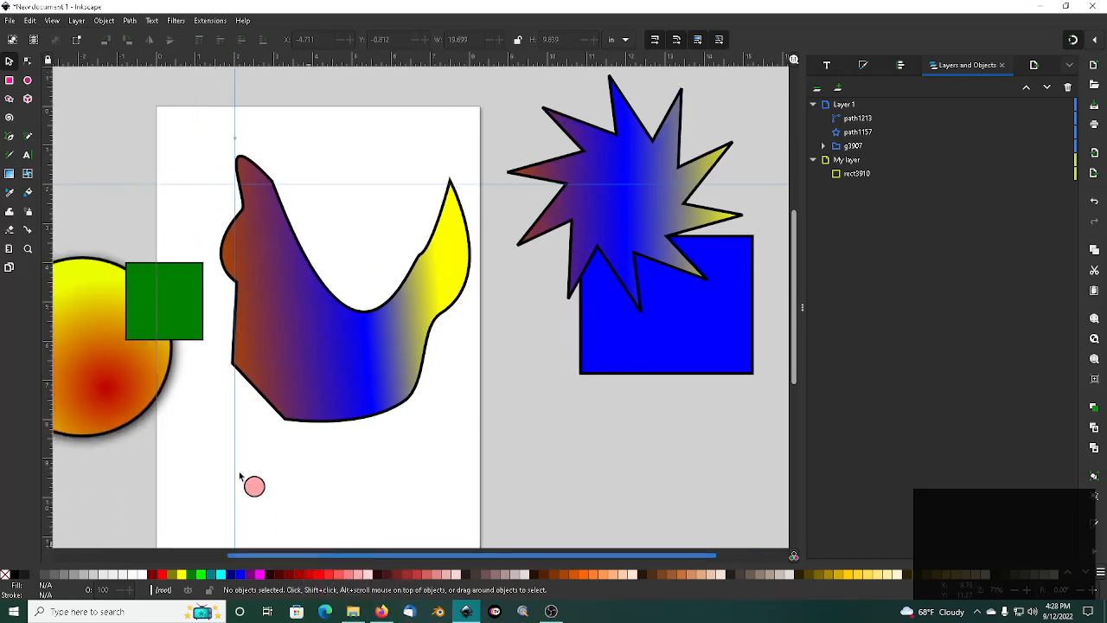
Add the text "My first drawing" near the top of the page, above the curved gradient shape
click(27, 155)
click(277, 130)
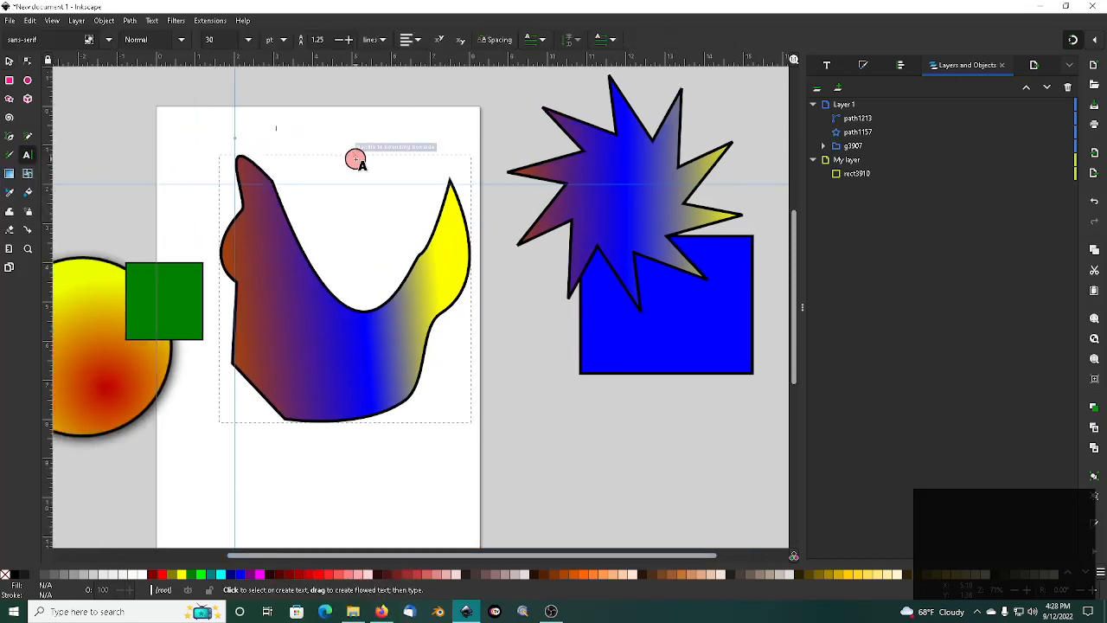
text(My firs)
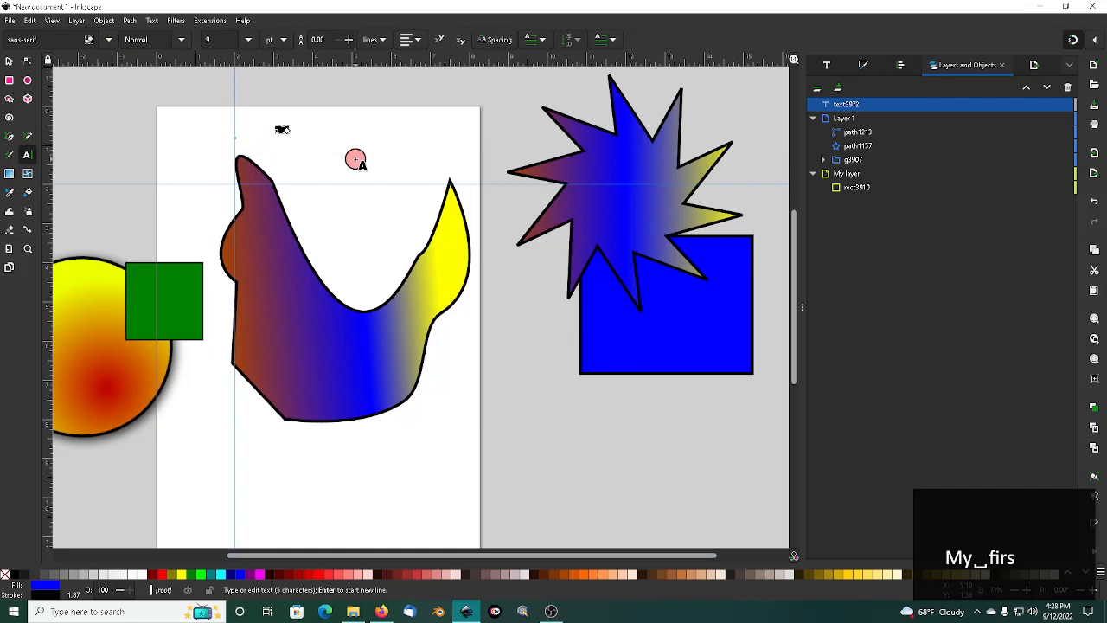
text(t drawi)
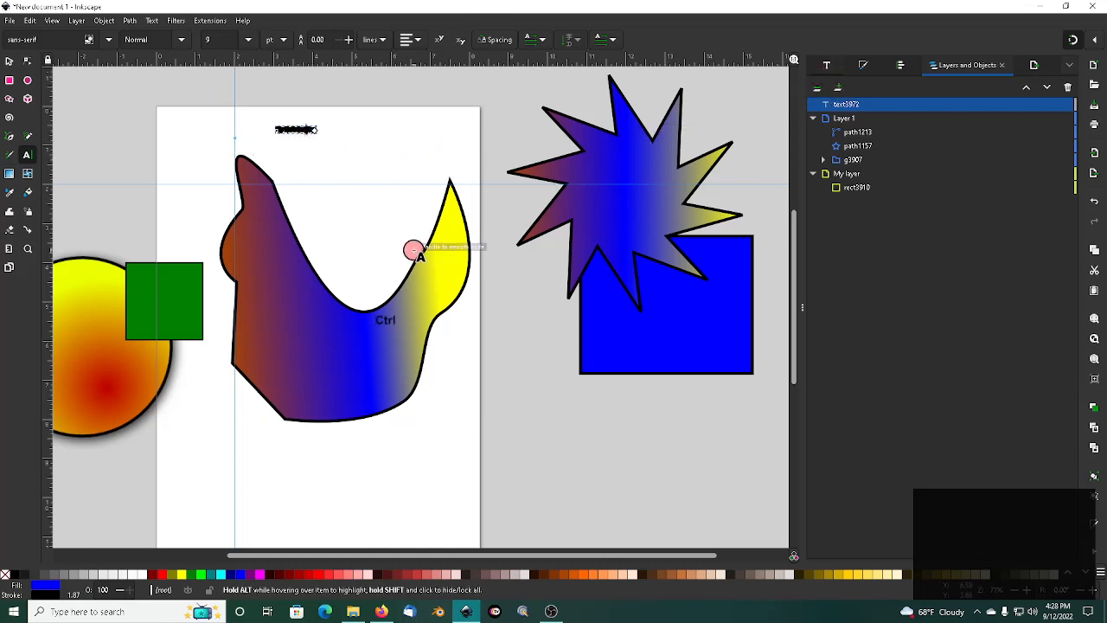
Set the font size of the "My first drawing" text to 36 and apply it
key(ctrl+shift+t)
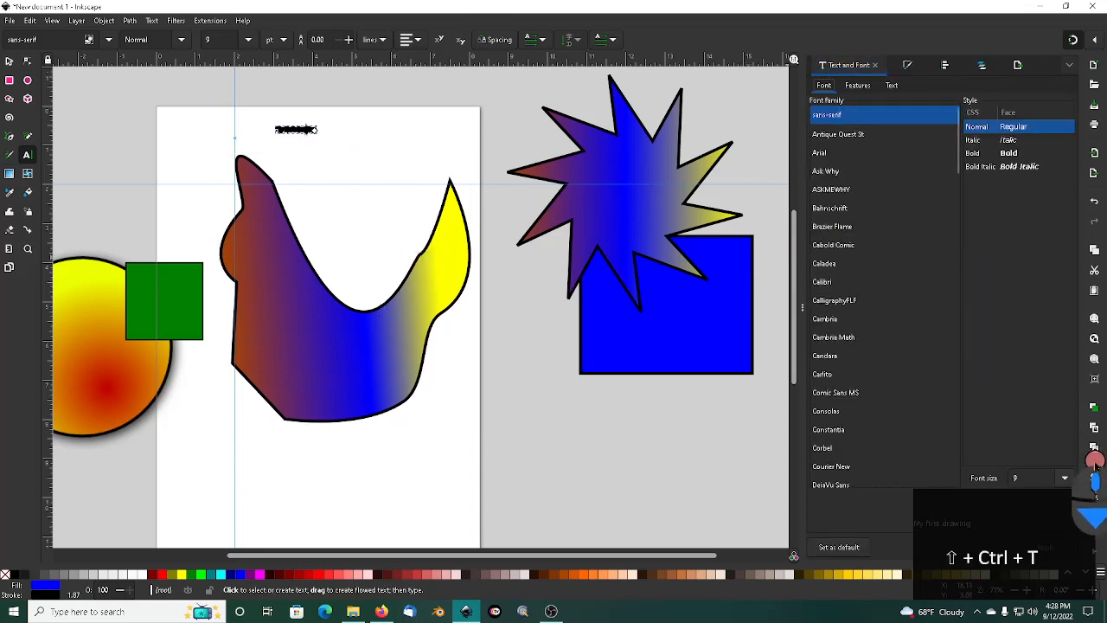
click(1070, 483)
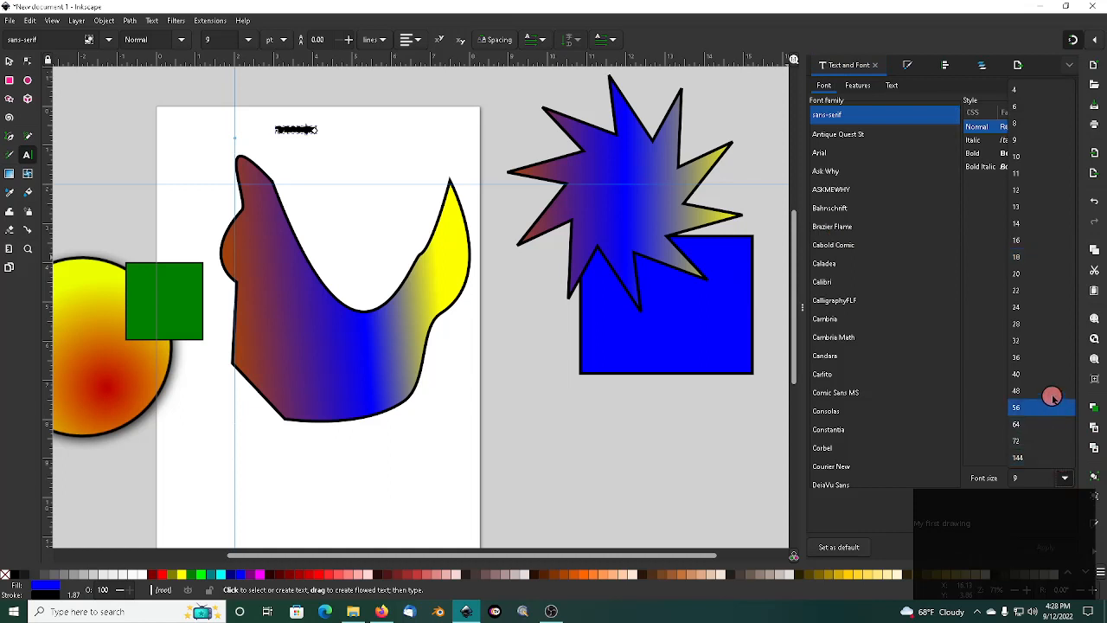
click(1041, 359)
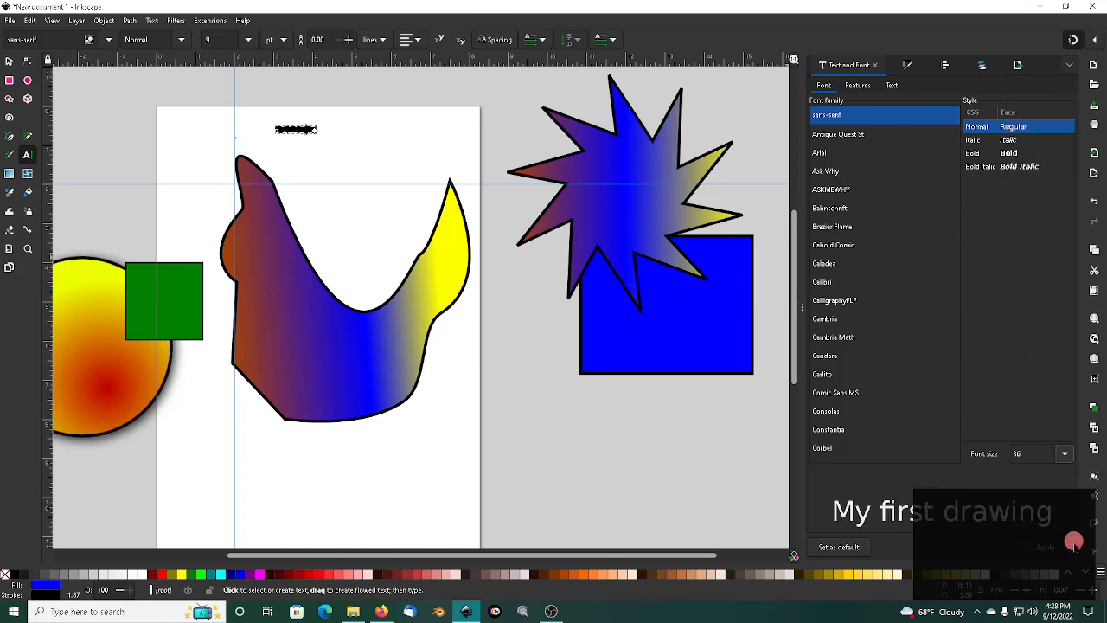
click(1046, 547)
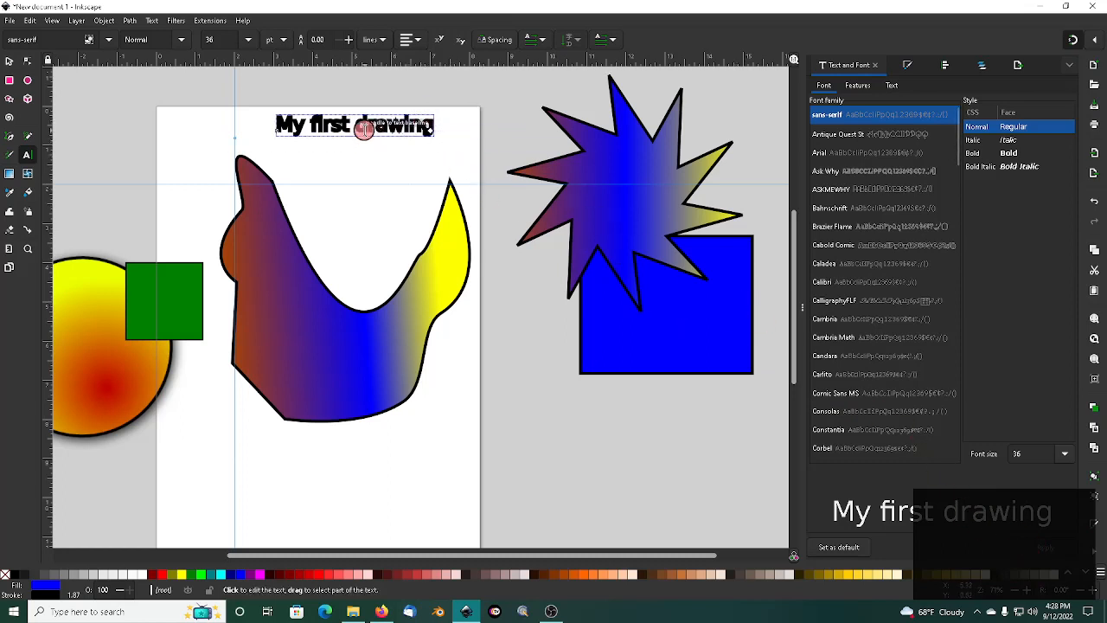
Remove the stroke paint from the "My first drawing" text and restore it as a flat black colour
key(3)
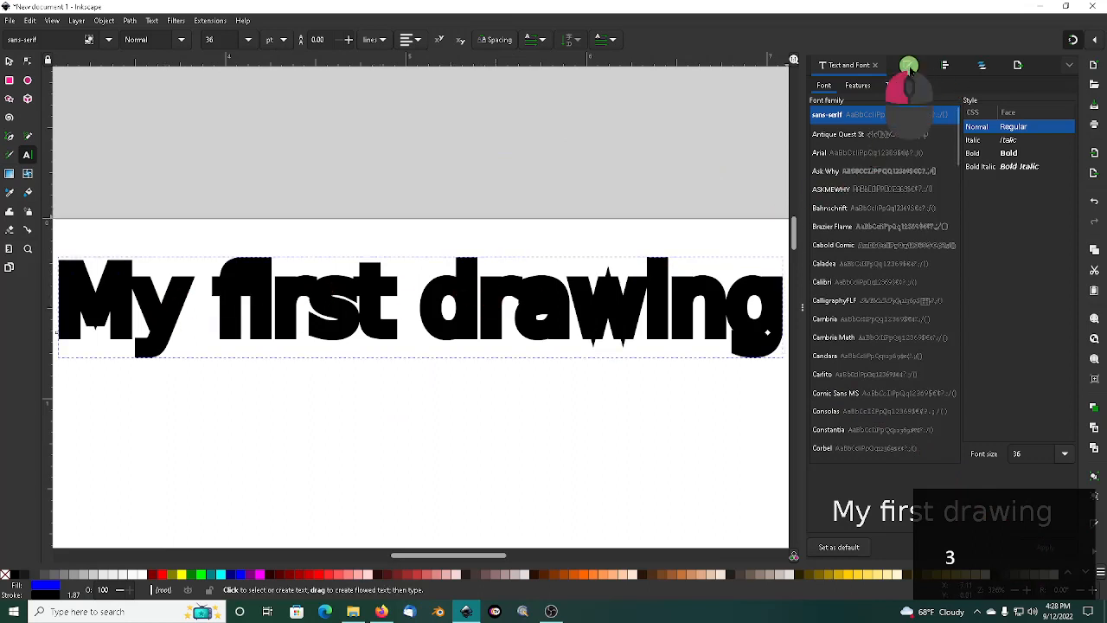
click(910, 67)
click(878, 85)
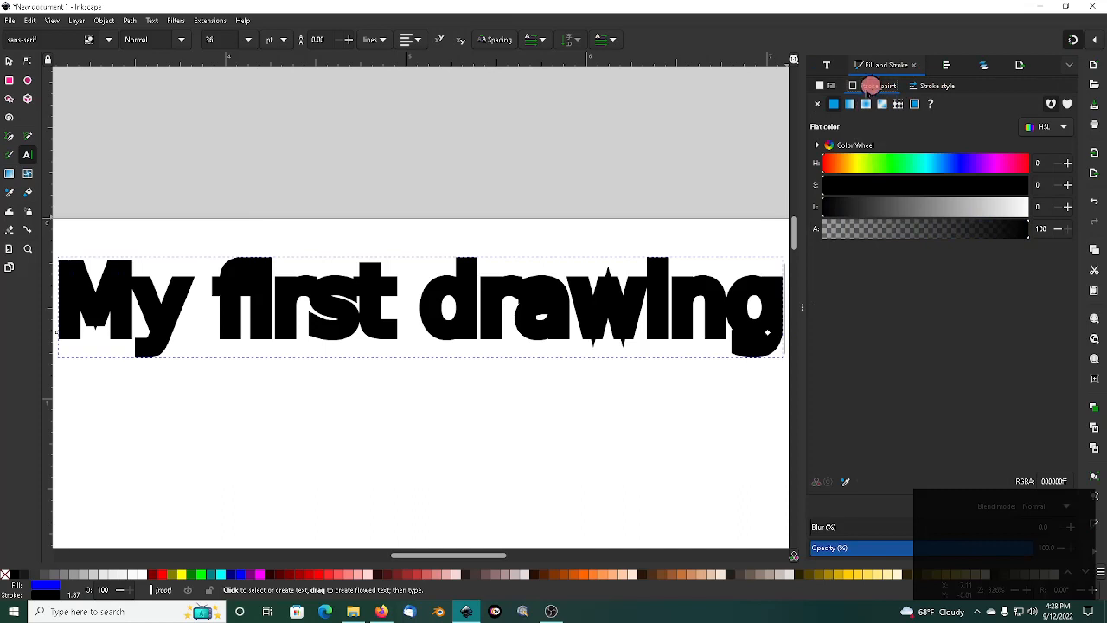
click(821, 100)
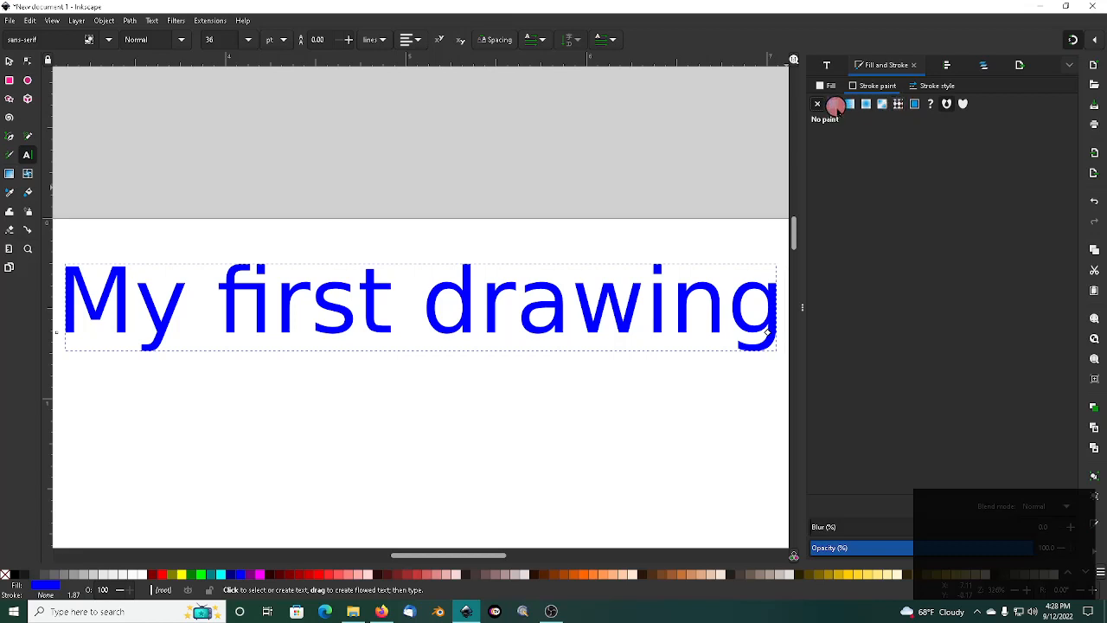
click(835, 105)
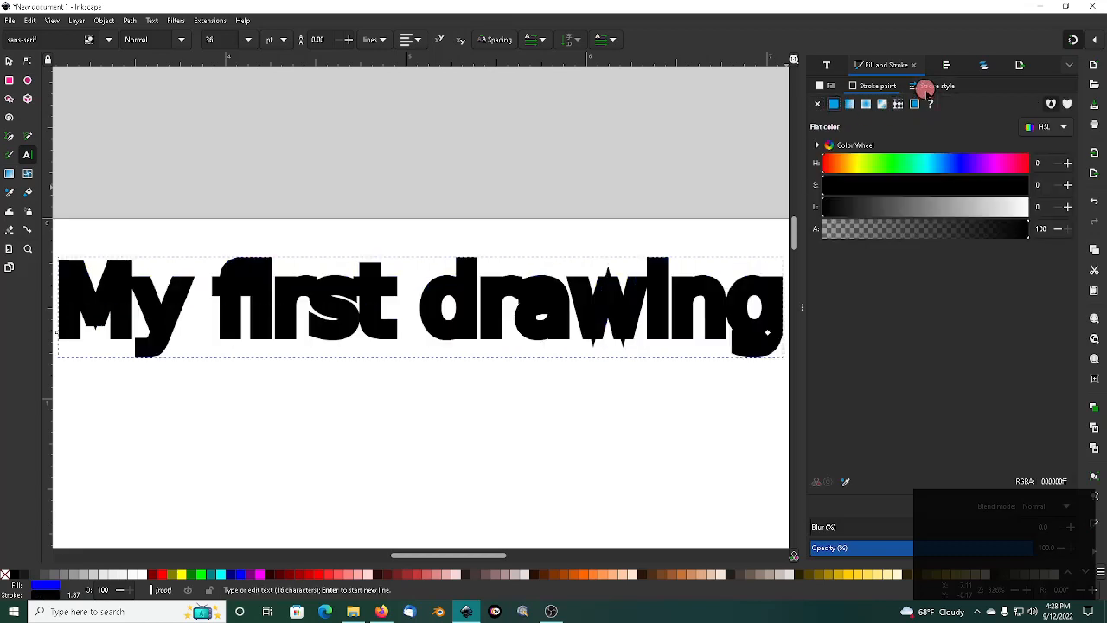
Set the stroke width of the "My first drawing" text to 0.020 in
click(925, 87)
click(878, 107)
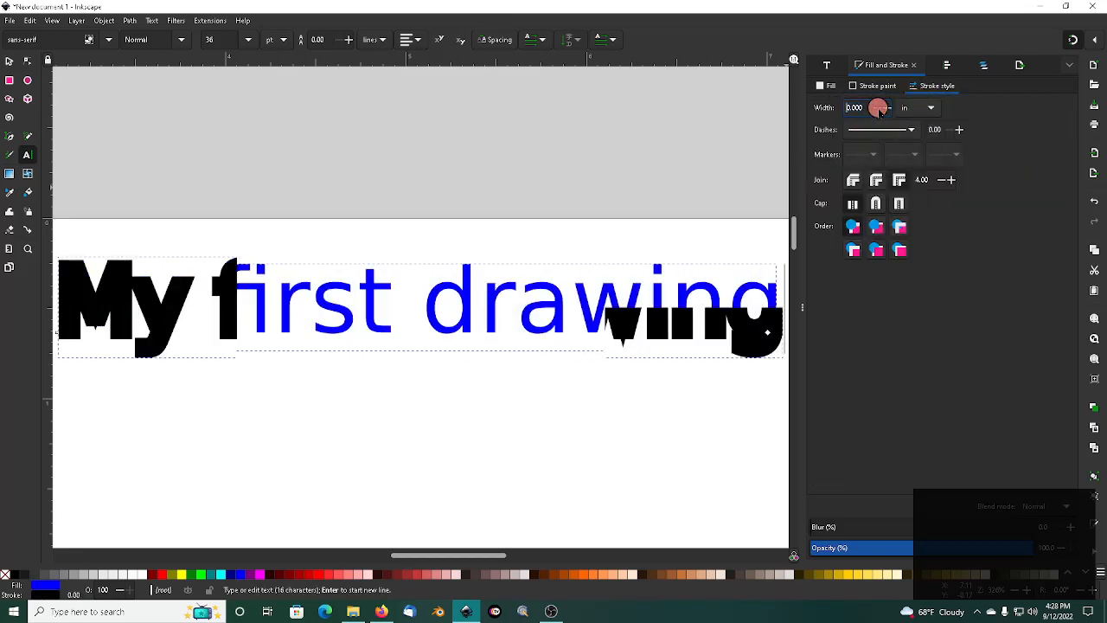
drag(870, 108, 824, 109)
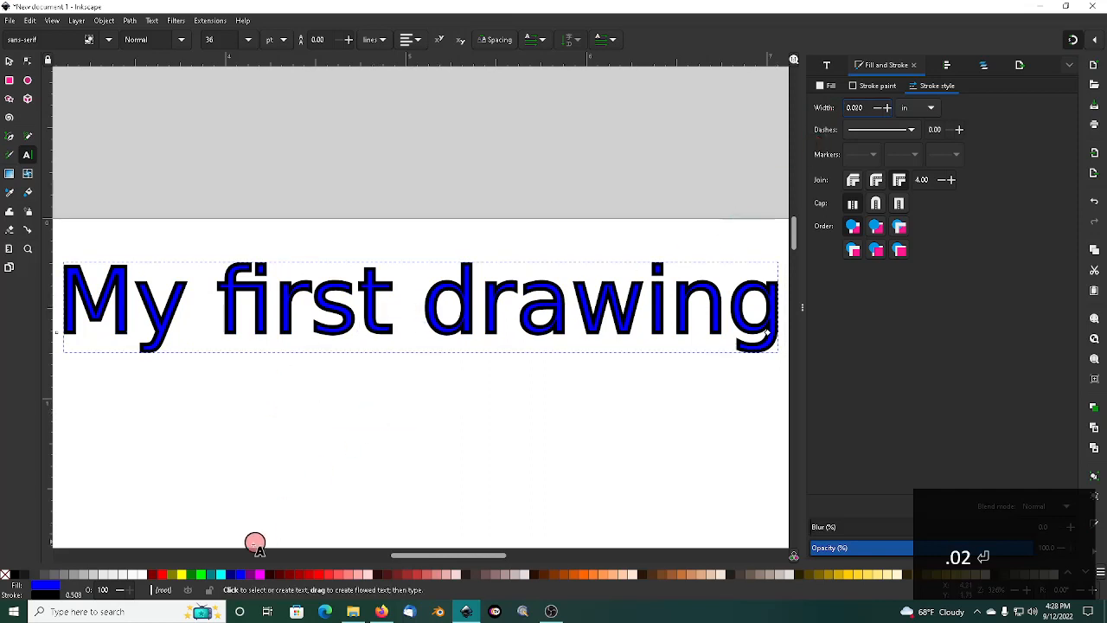
Try yellow and teal fills on the "My first drawing" text, and settle on a green fill
click(180, 576)
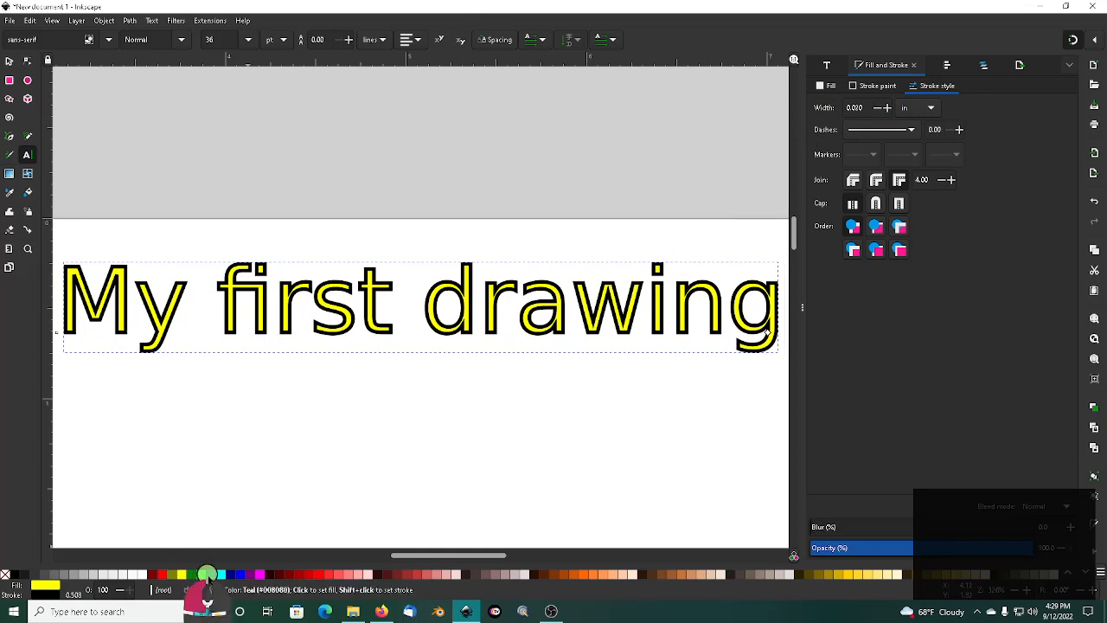
click(208, 574)
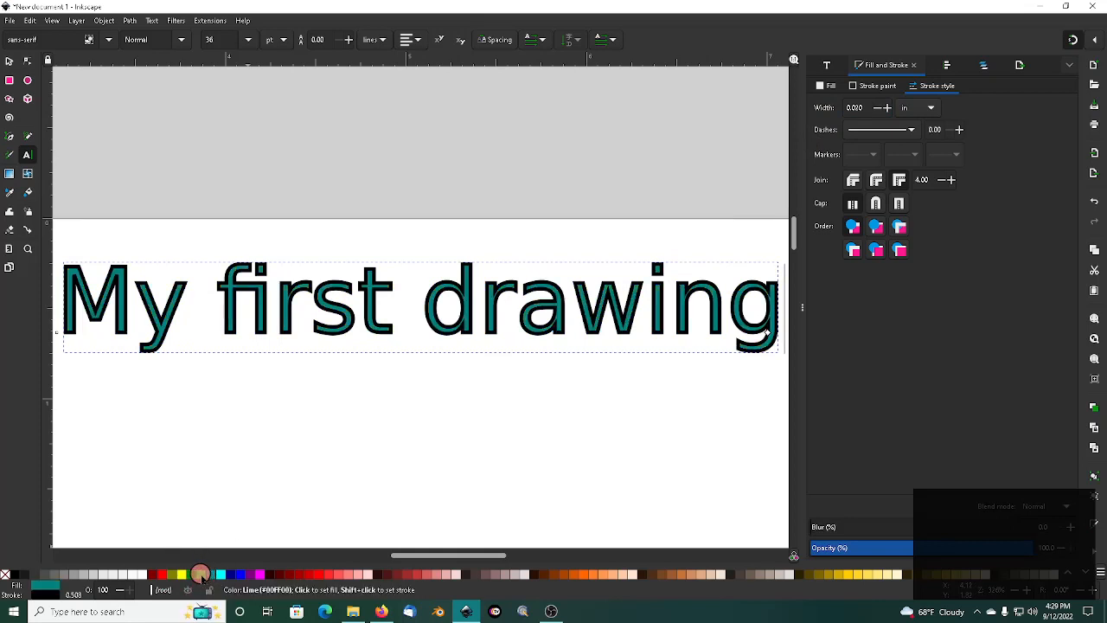
click(191, 574)
click(191, 574)
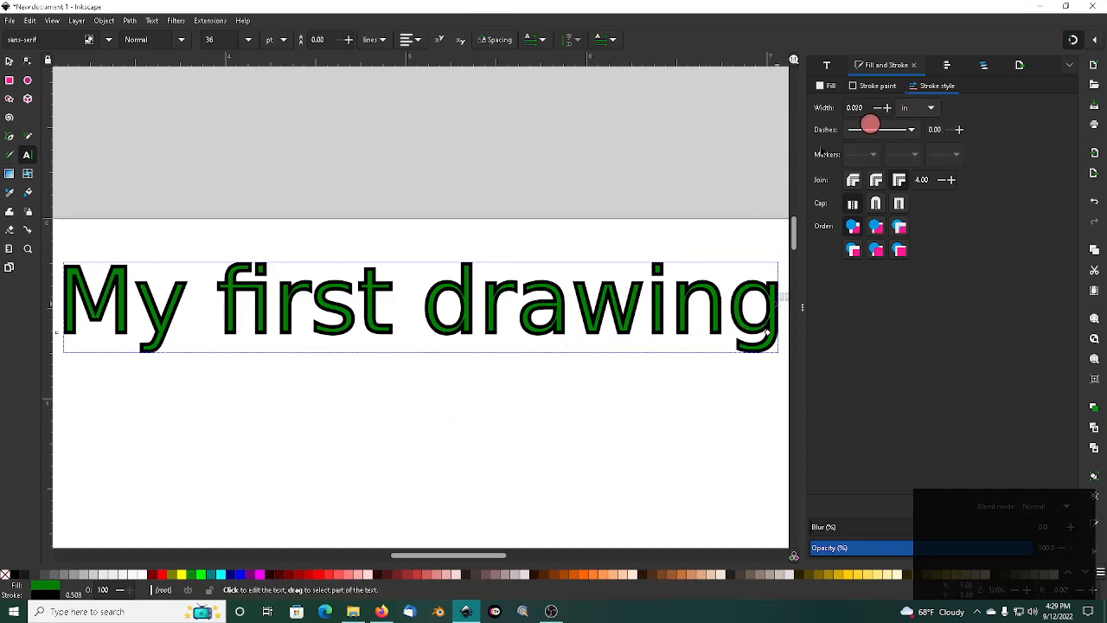
Start a Drop Shadow filter on the "My first drawing" text and turn on its live preview
click(182, 21)
mouse_move(222, 256)
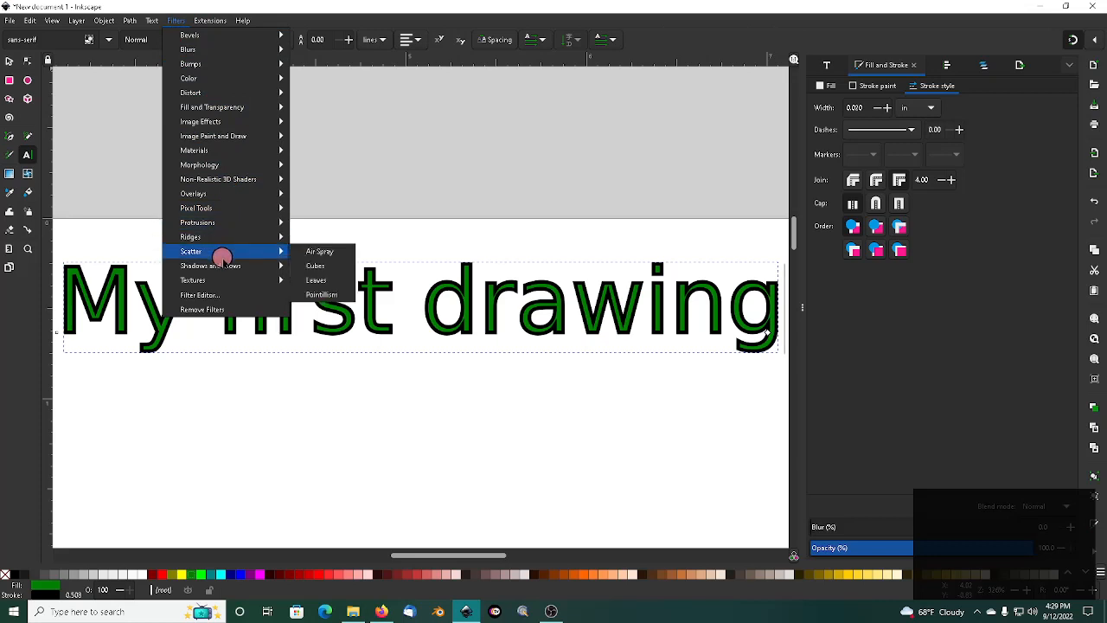
click(329, 294)
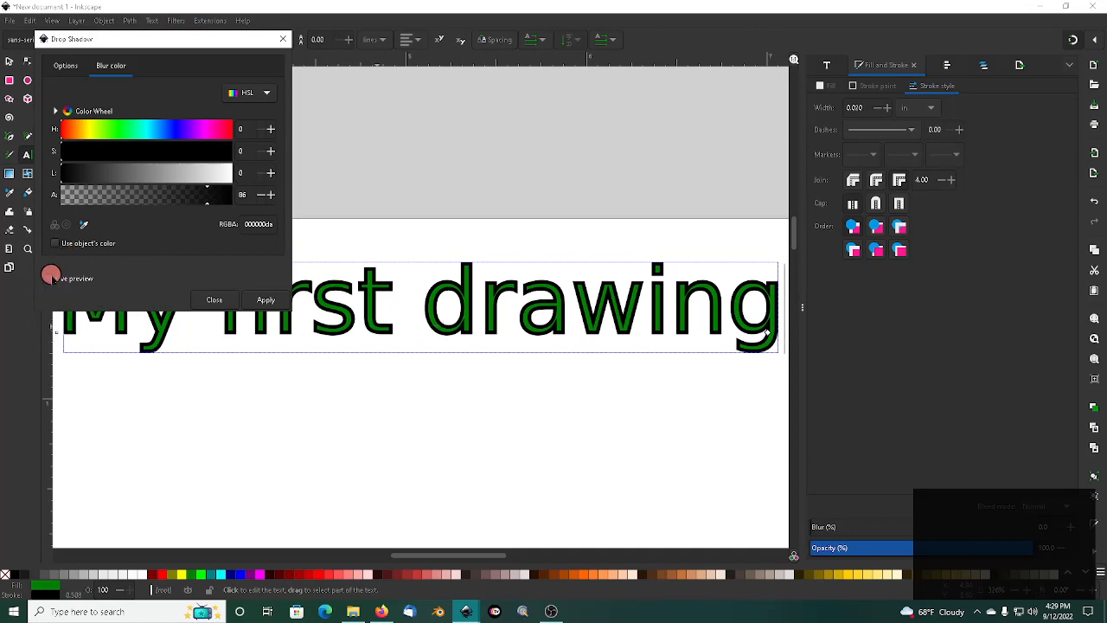
click(50, 277)
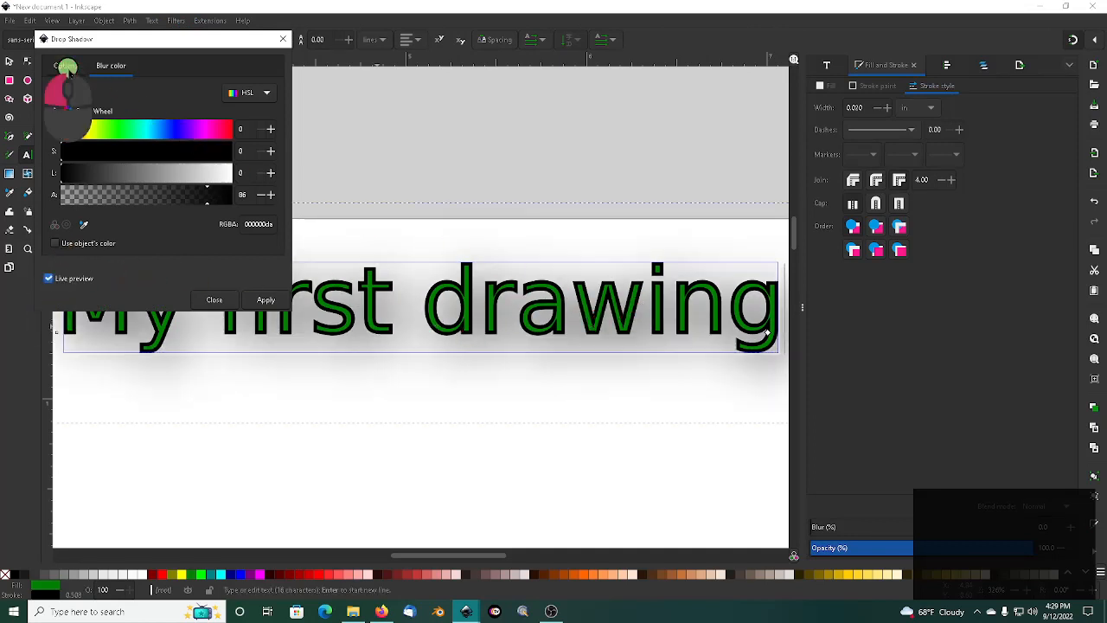
Set the drop shadow's horizontal and vertical offsets to 2.0 px in the filter's options
click(66, 67)
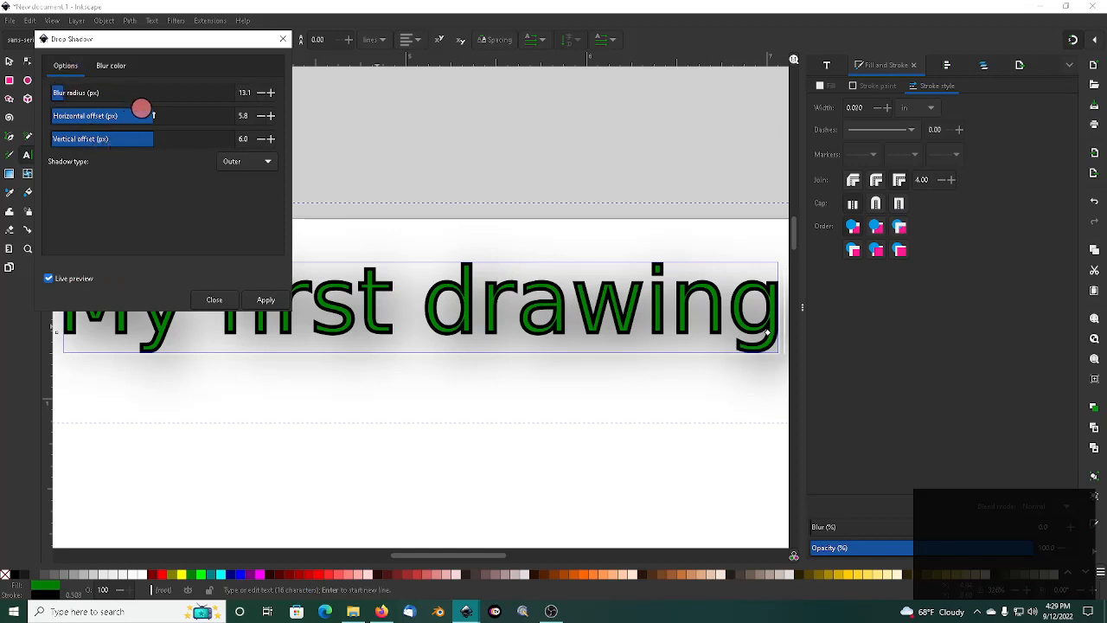
click(263, 120)
drag(251, 119, 230, 116)
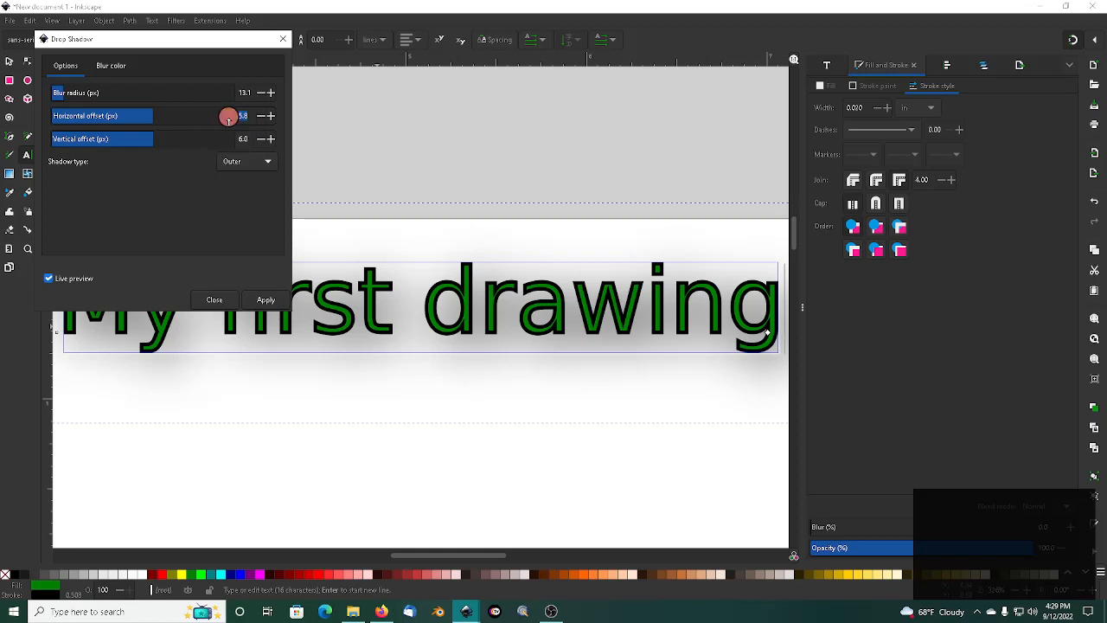
key(Tab)
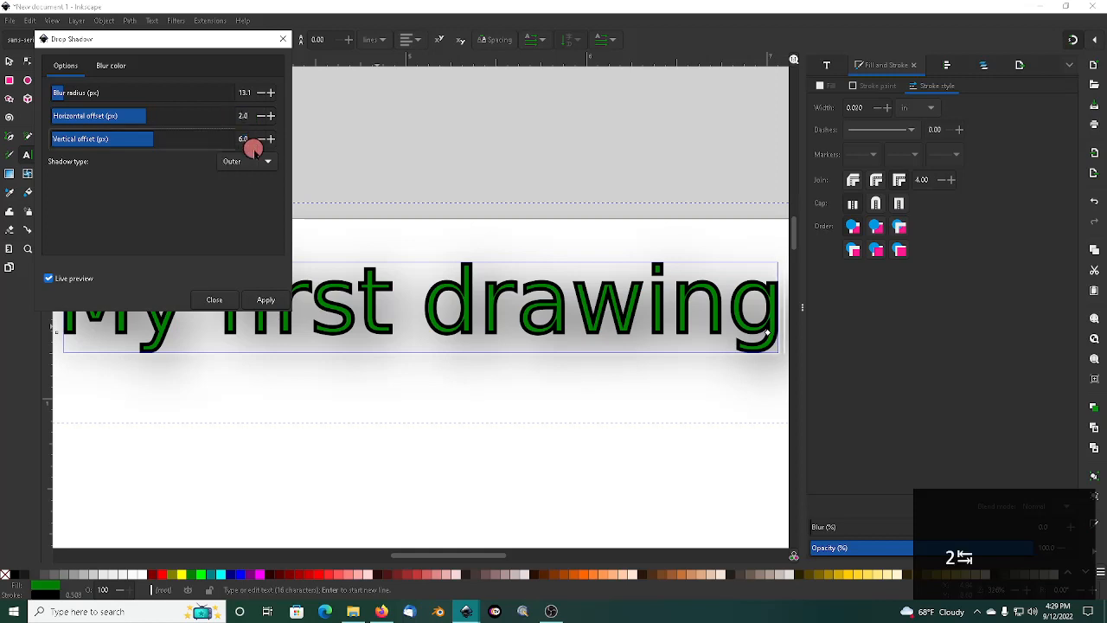
key(Tab)
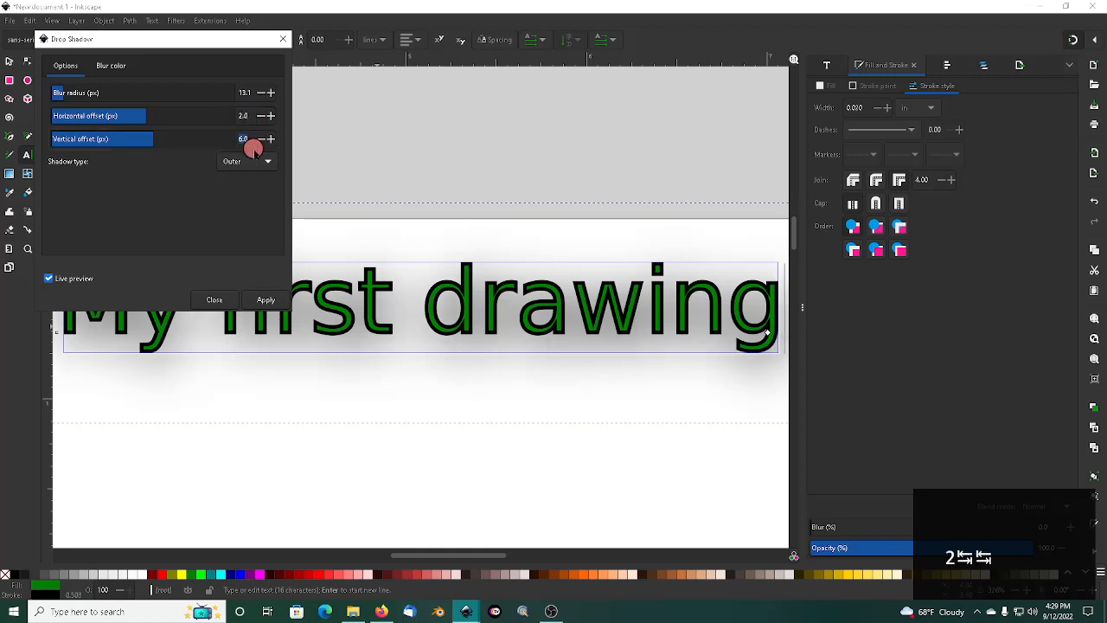
Set the drop shadow's blur radius to 2.0 px
click(247, 93)
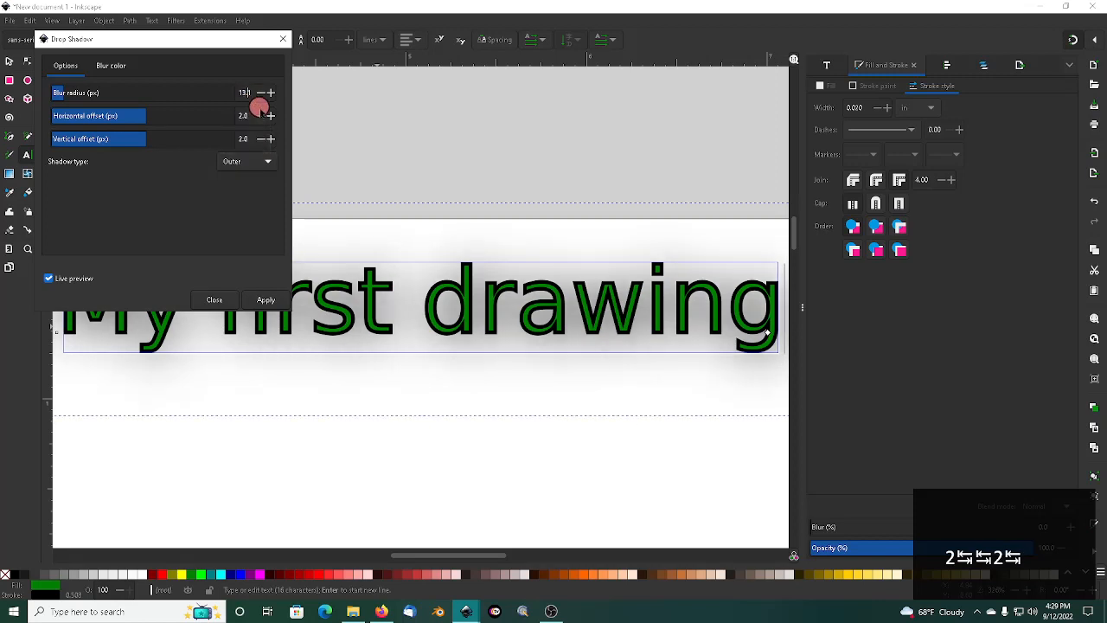
key(shift+Left)
key(shift+Left)
key(shift+Left)
key(shift+Left)
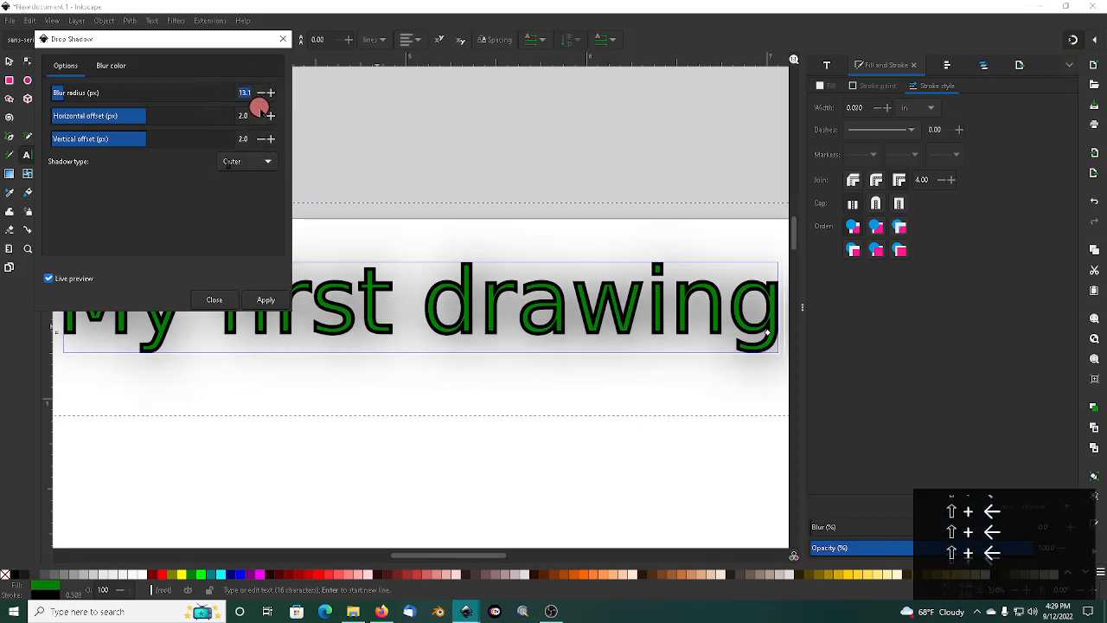
text(2)
key(Tab)
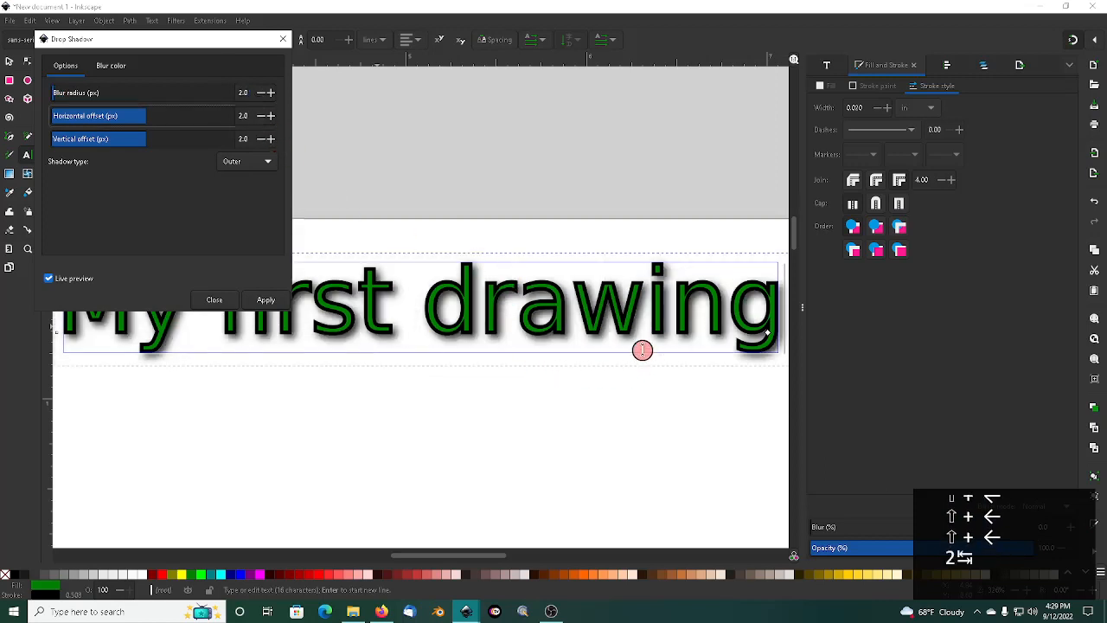
Lower the drop shadow's blur radius in small increments to 1.0 px
click(262, 95)
click(263, 95)
click(263, 95)
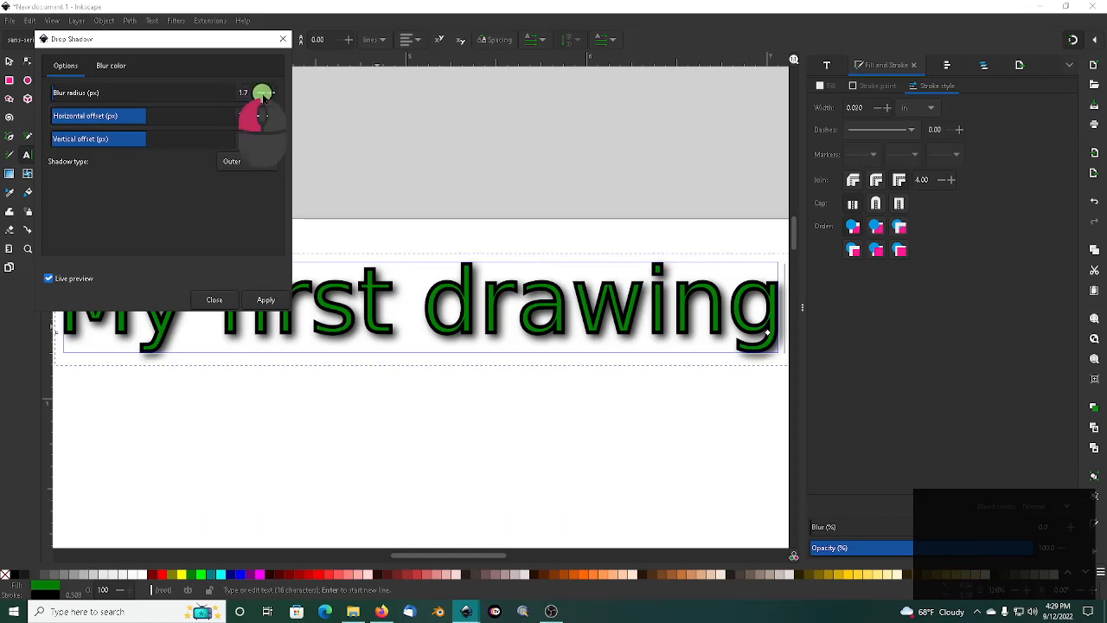
click(262, 95)
click(263, 95)
click(263, 95)
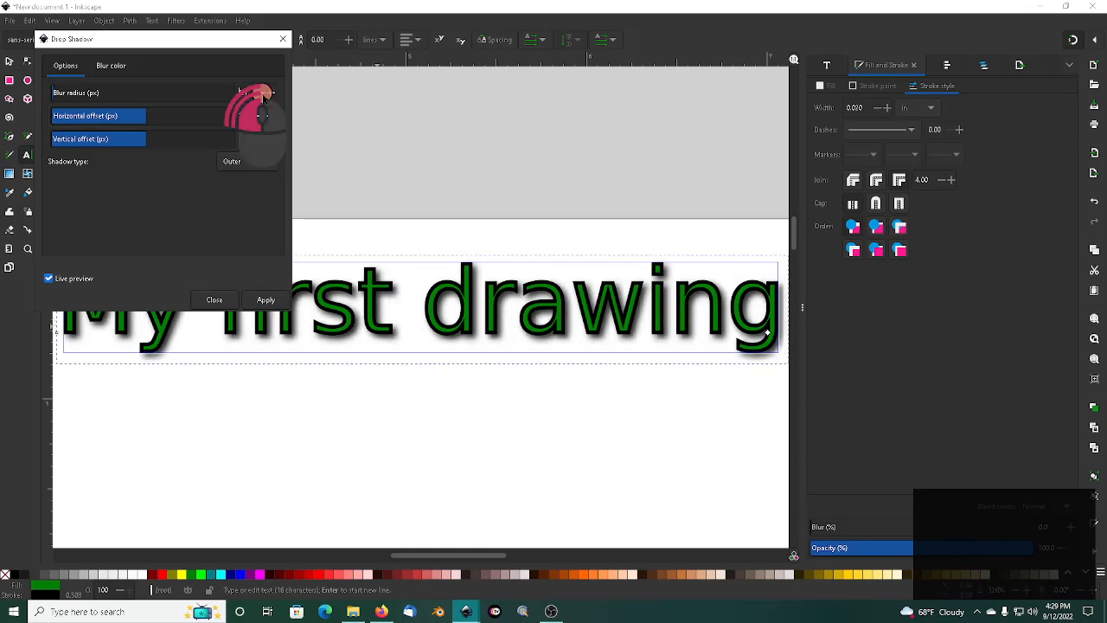
click(263, 95)
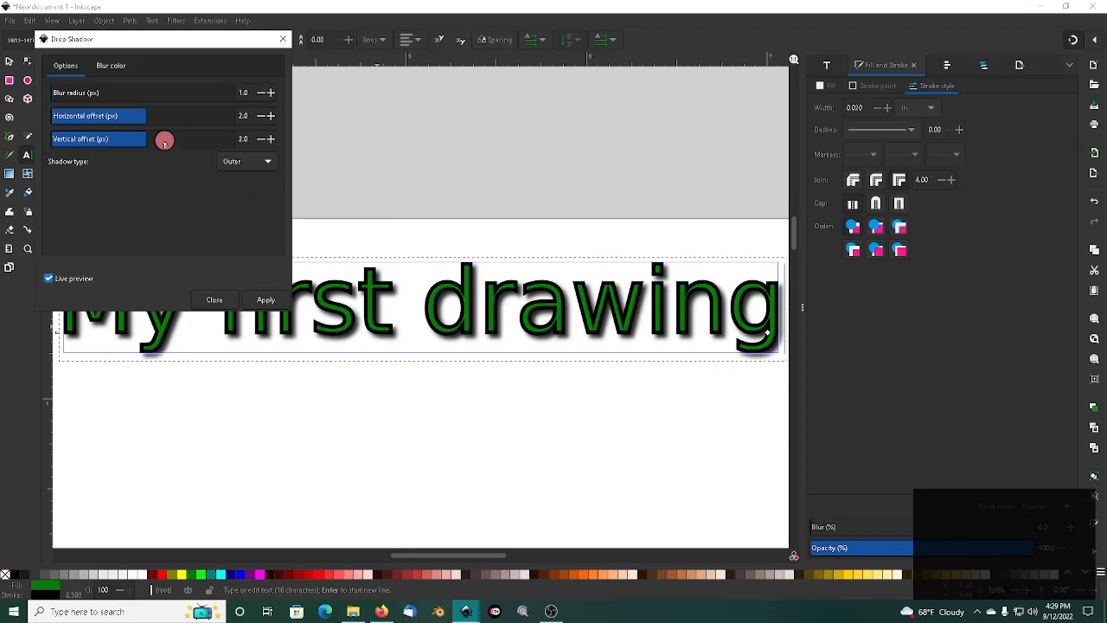
Increase both the horizontal and vertical offsets of the drop shadow to 3.0 px
double_click(274, 118)
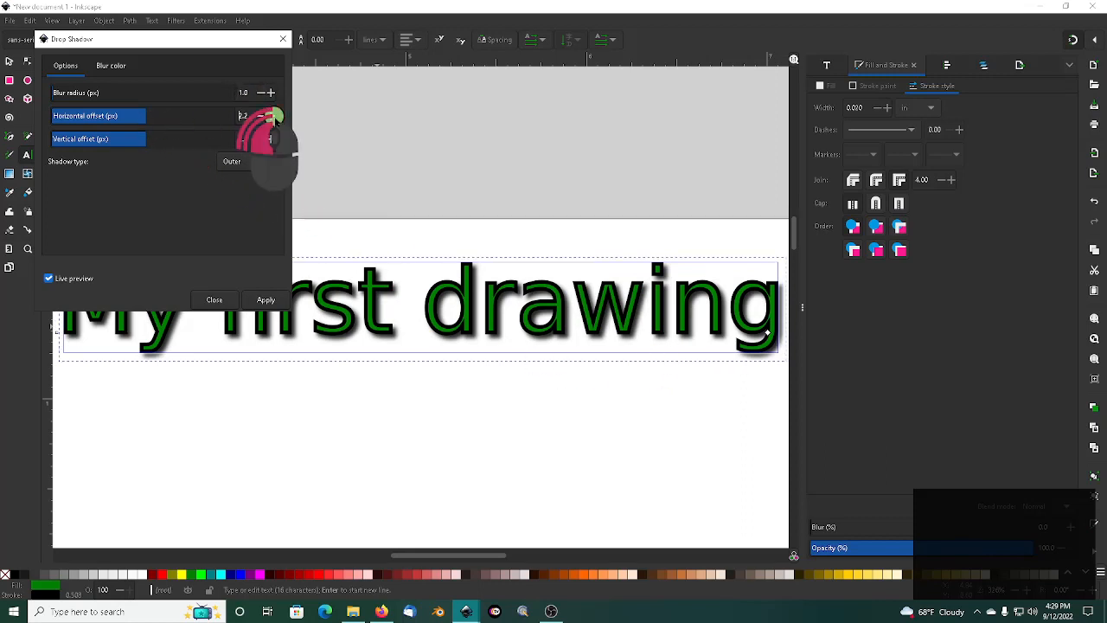
double_click(275, 117)
double_click(275, 118)
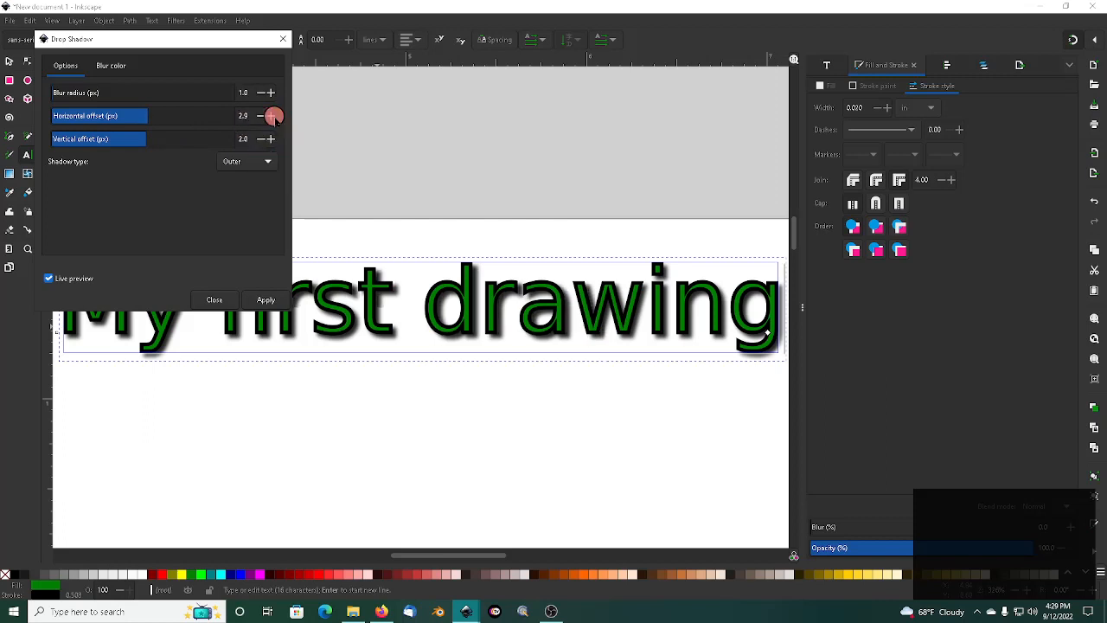
drag(247, 138, 213, 142)
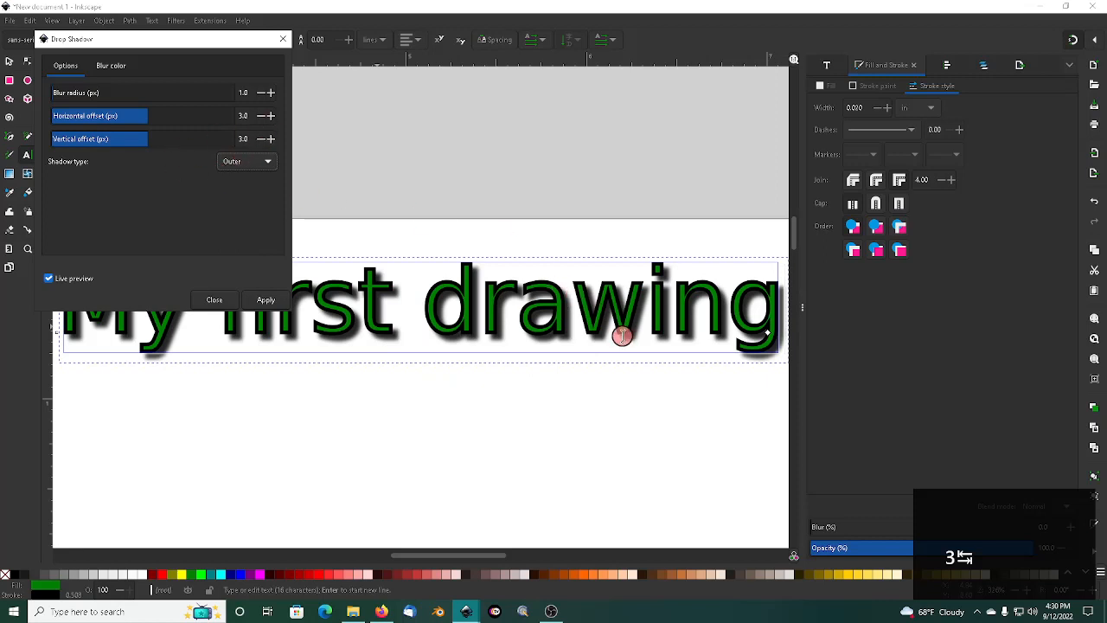
Apply the drop shadow to the "My first drawing" text four times to build it up, and close the filter dialog
click(266, 299)
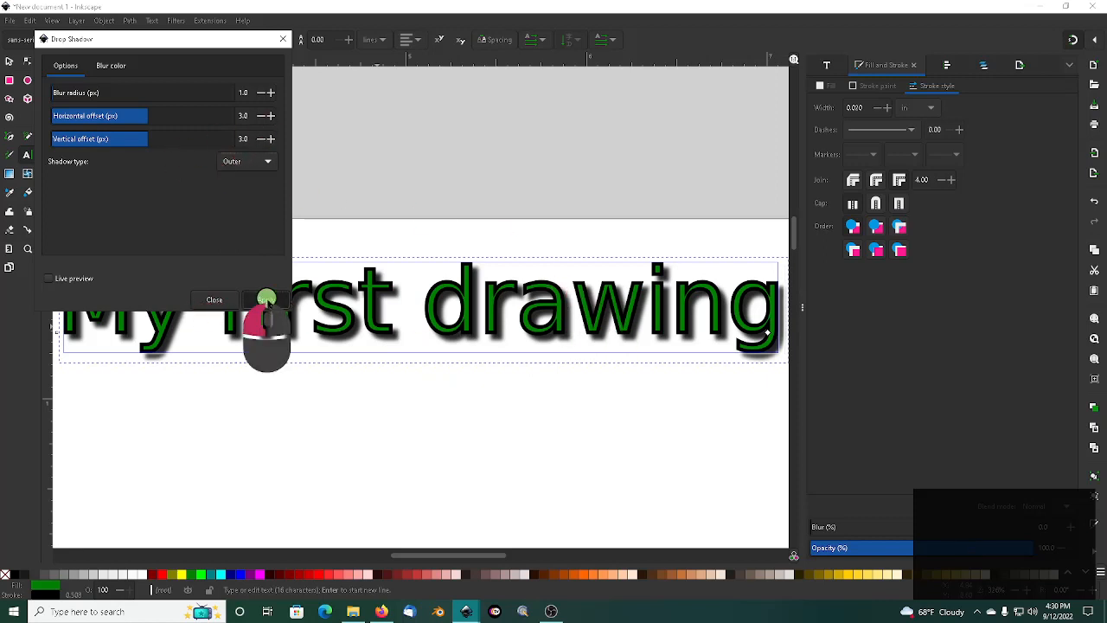
click(266, 299)
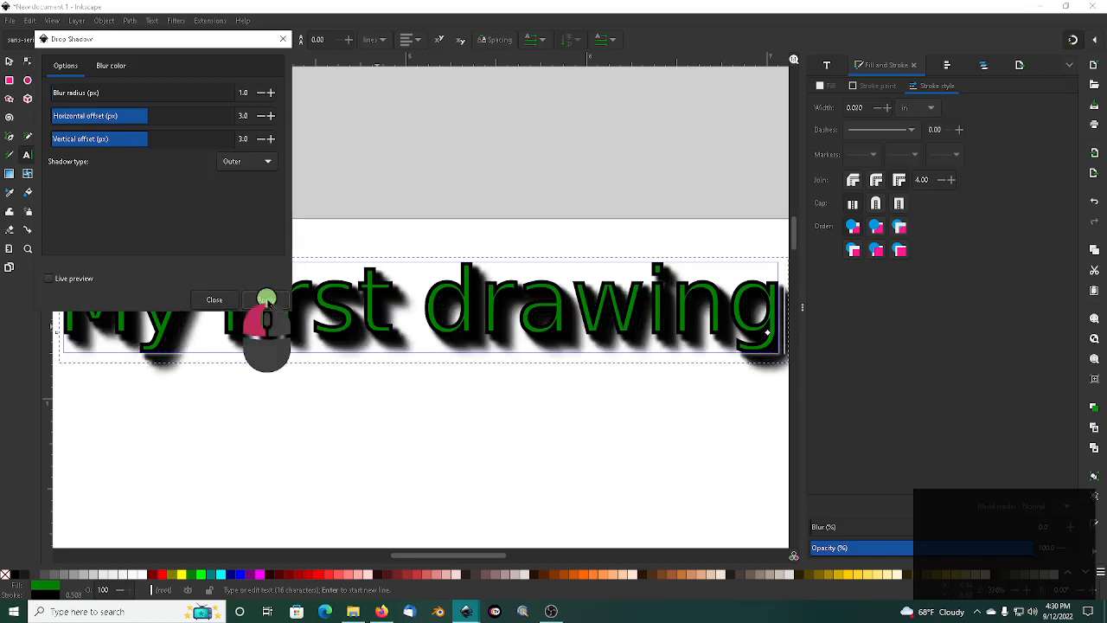
click(266, 299)
click(267, 299)
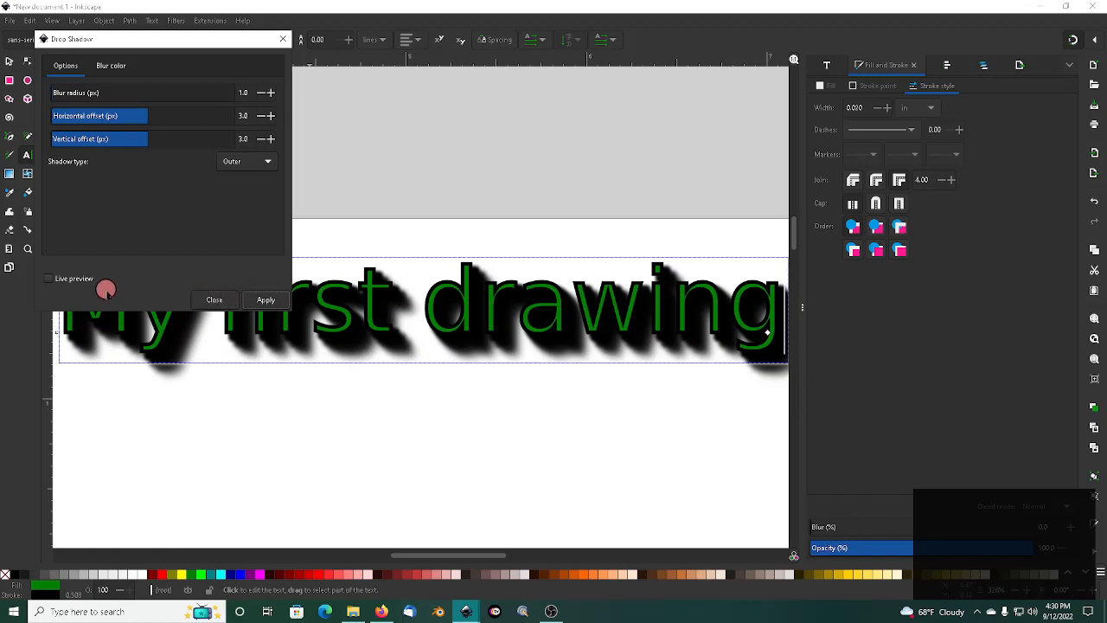
click(213, 299)
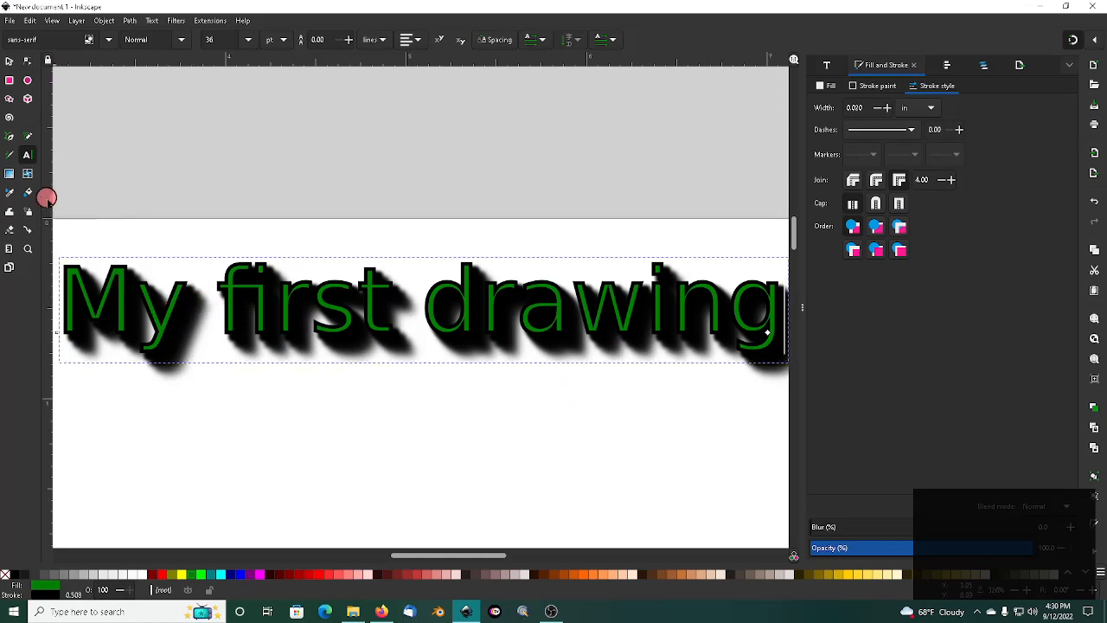
Replace the whole "My first drawing" text with "NEW TEXT"
click(28, 155)
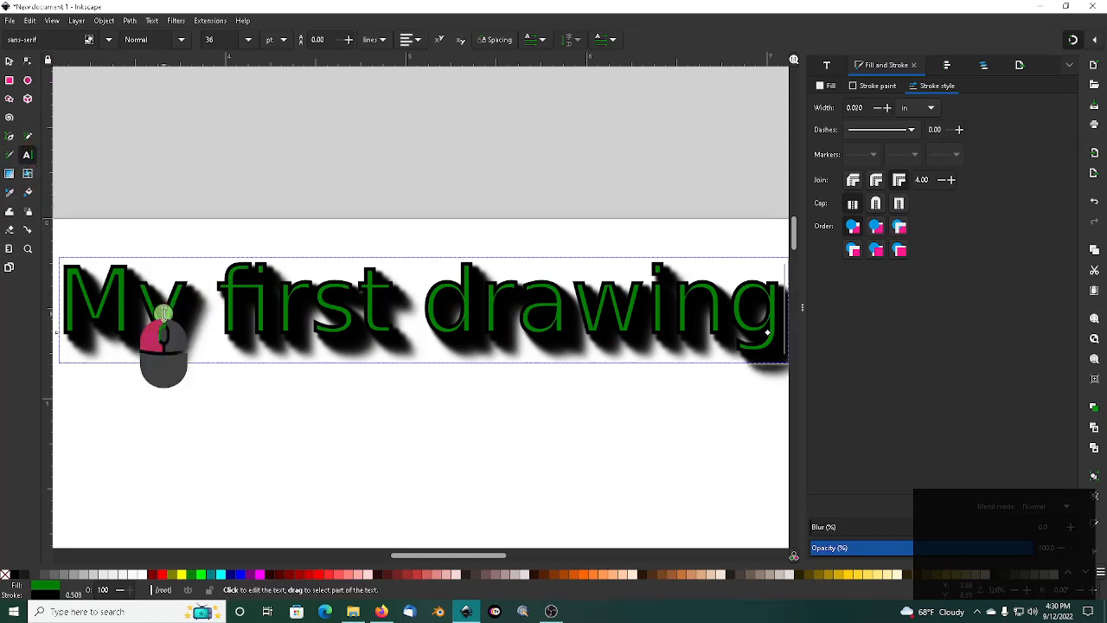
double_click(192, 324)
key(Home)
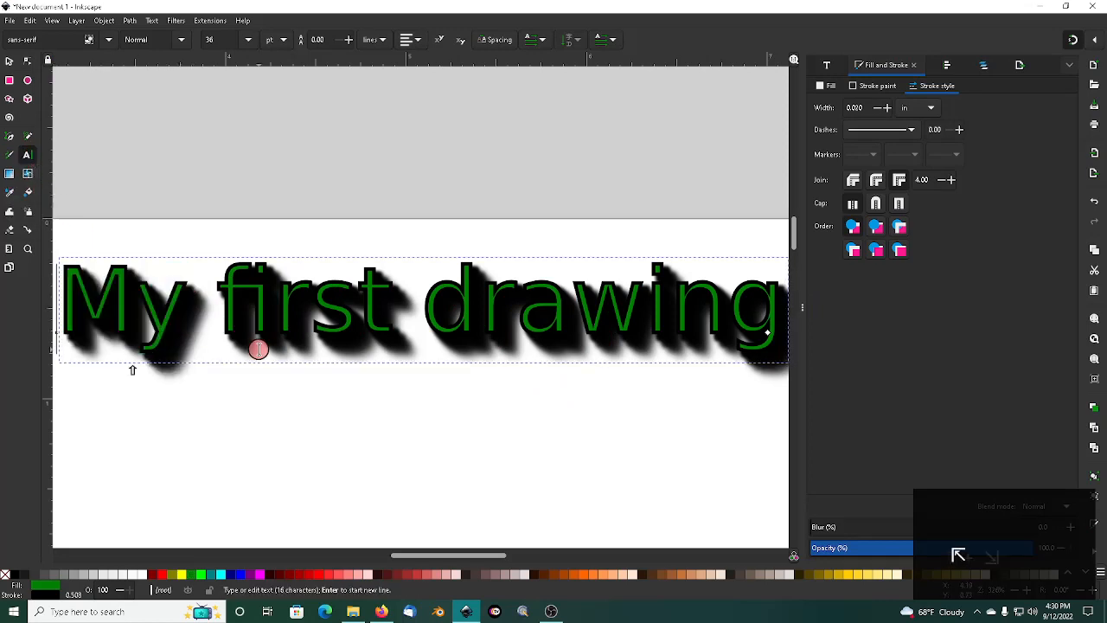
key(shift+End)
text(NEW TEXT)
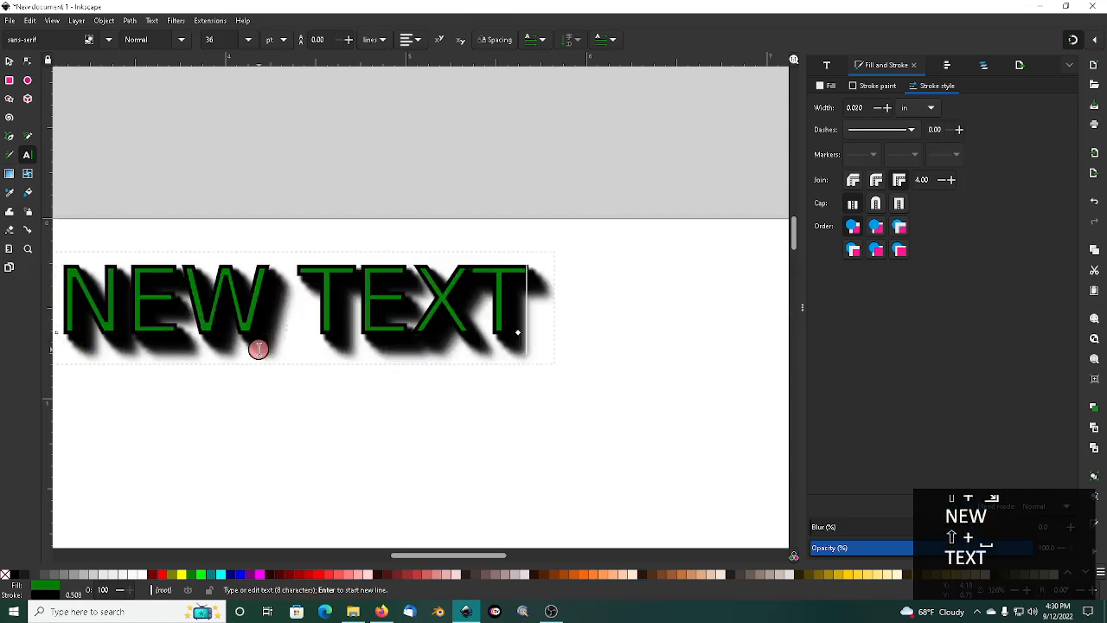
Centre-align the "NEW TEXT" object and set its font style to Bold
click(408, 50)
click(411, 55)
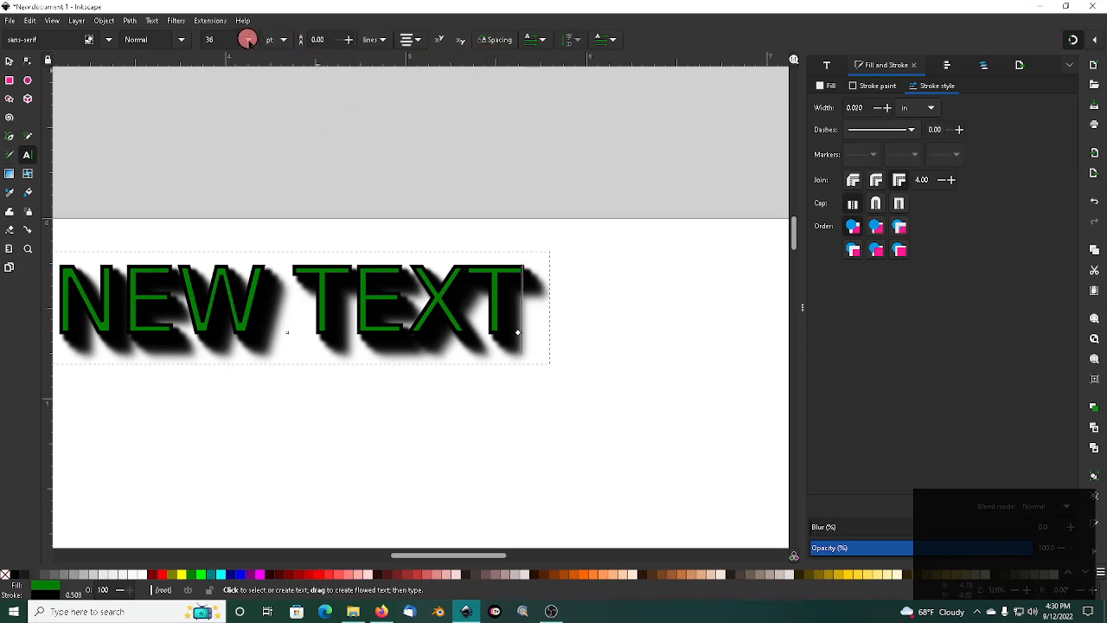
click(185, 41)
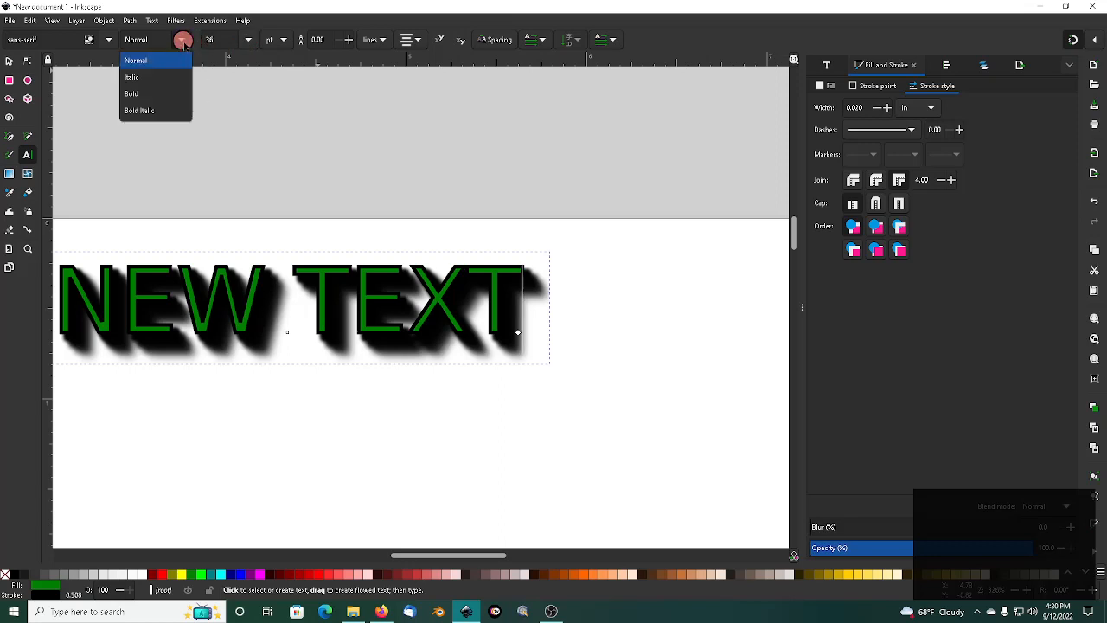
click(151, 93)
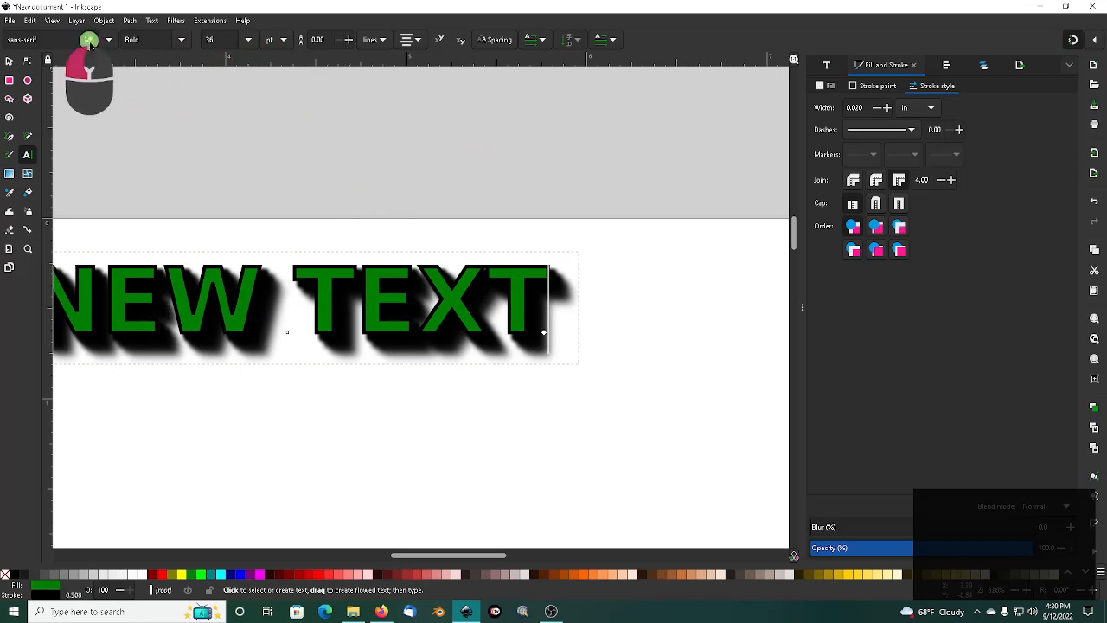
Change the font family of "NEW TEXT" to CalligraphyFLF and apply it
click(55, 42)
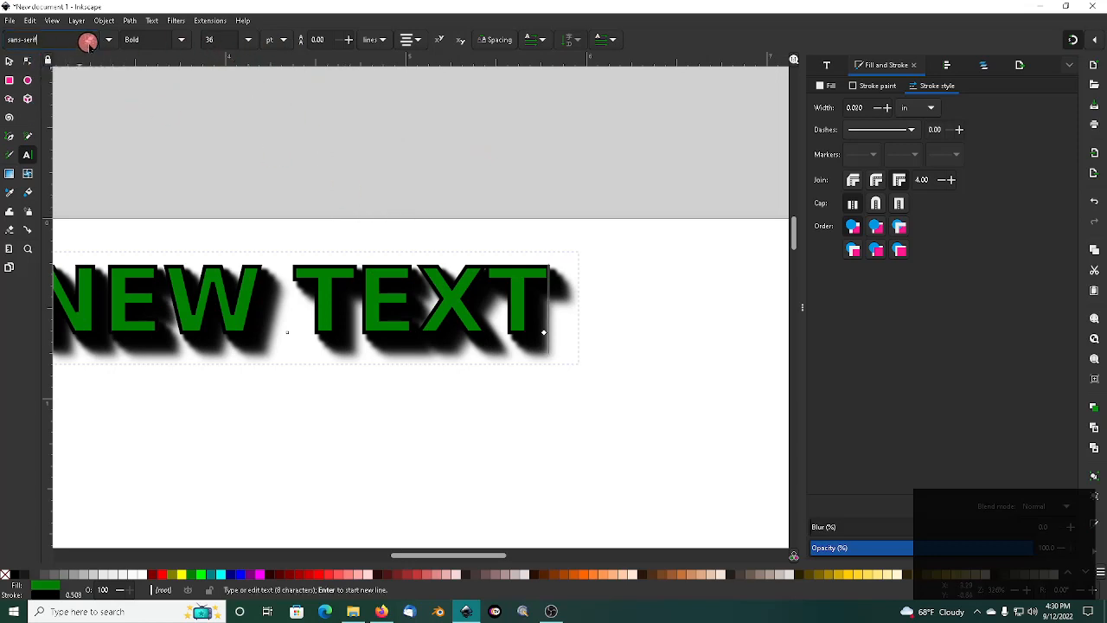
click(44, 42)
click(20, 41)
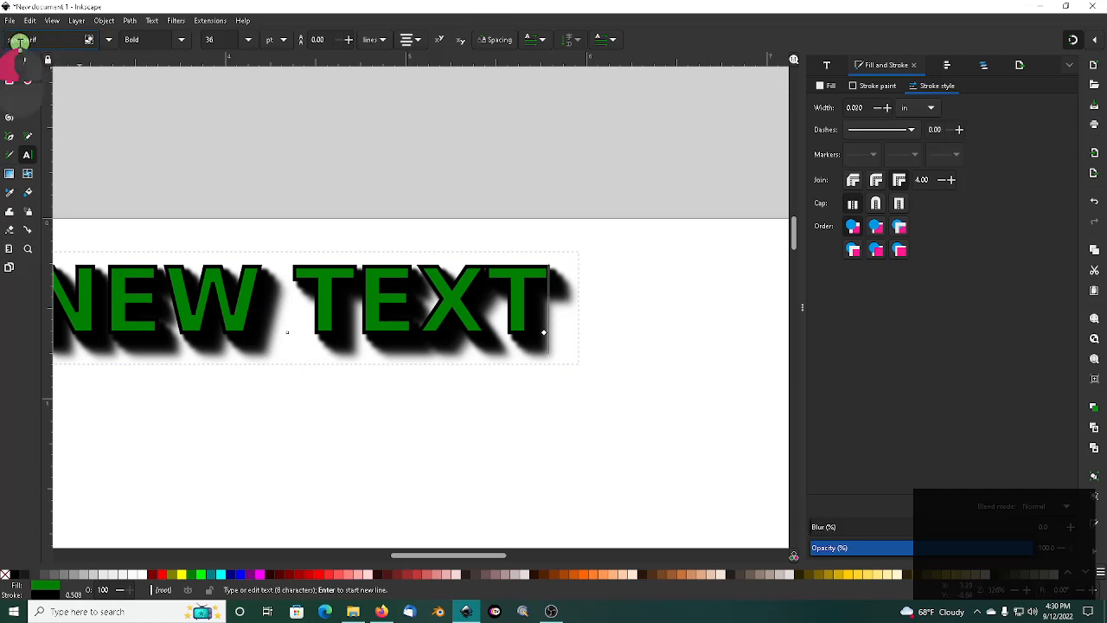
click(828, 66)
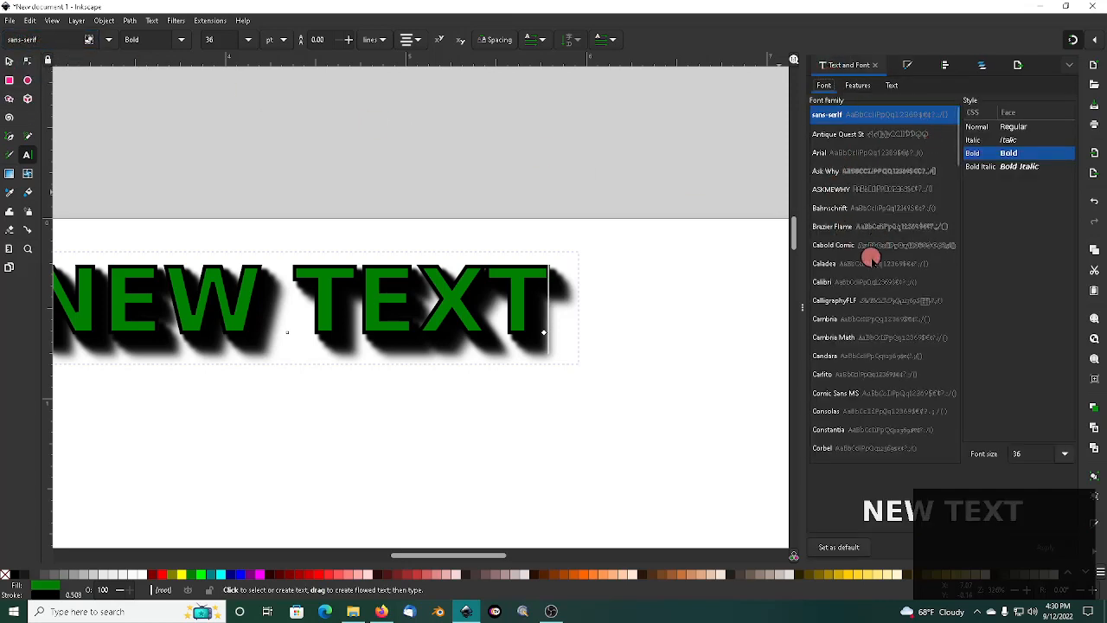
click(841, 300)
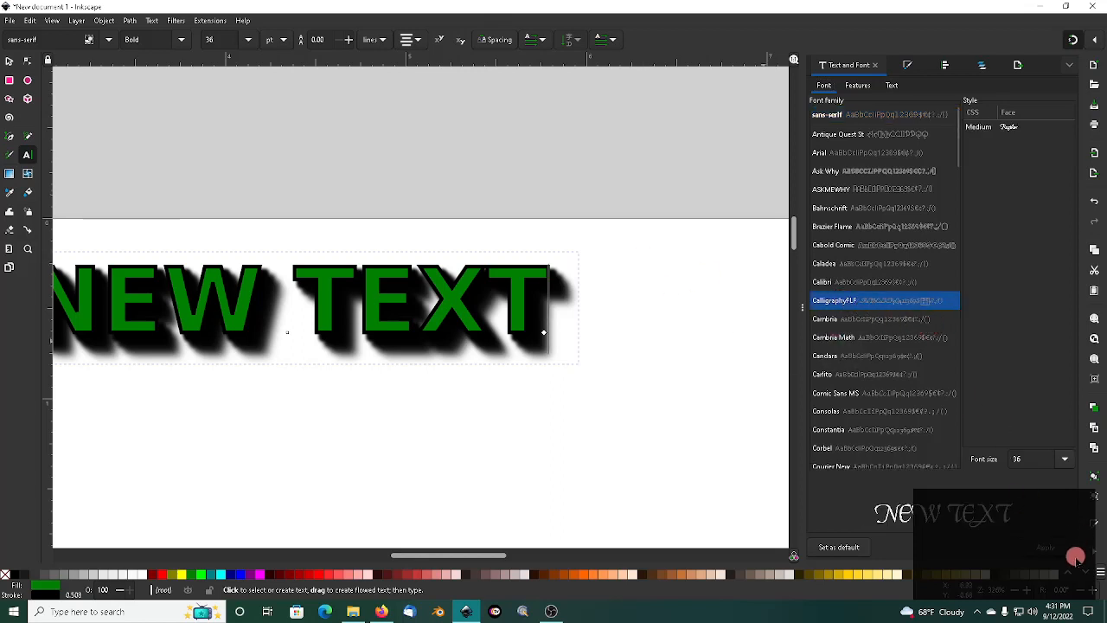
click(1052, 548)
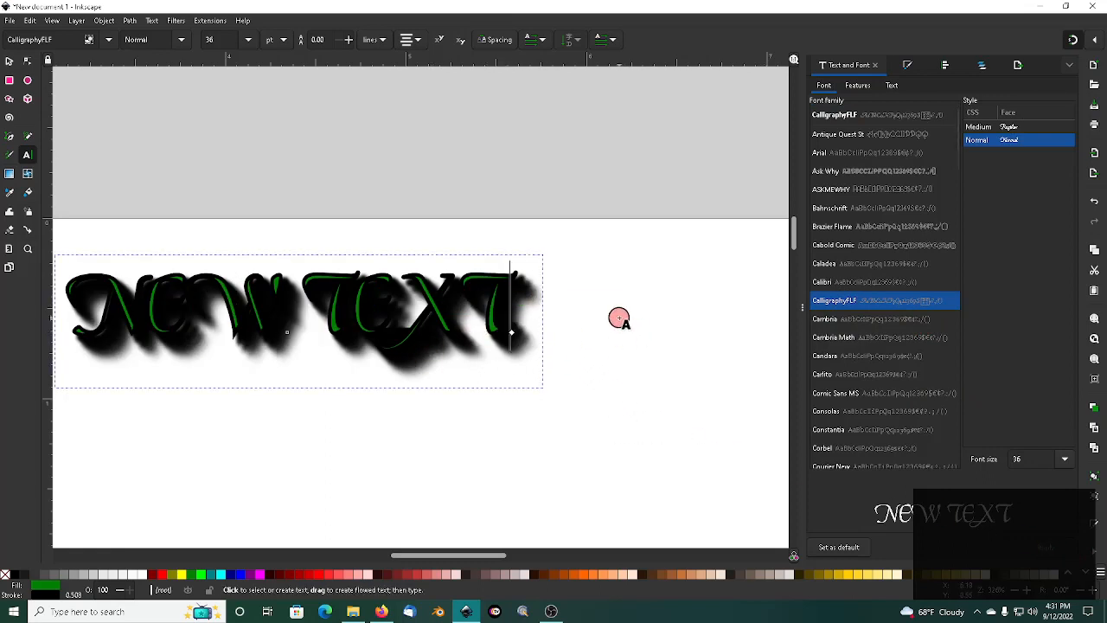
Set the font style of "NEW TEXT" to Medium, and choose Medium again with all its characters selected
click(181, 39)
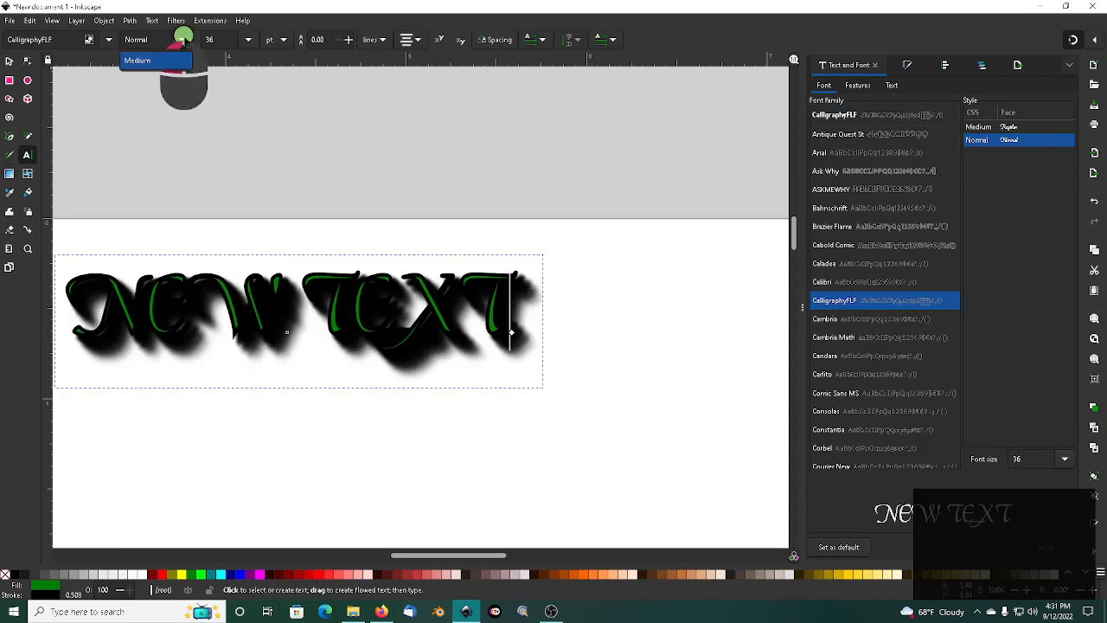
click(154, 64)
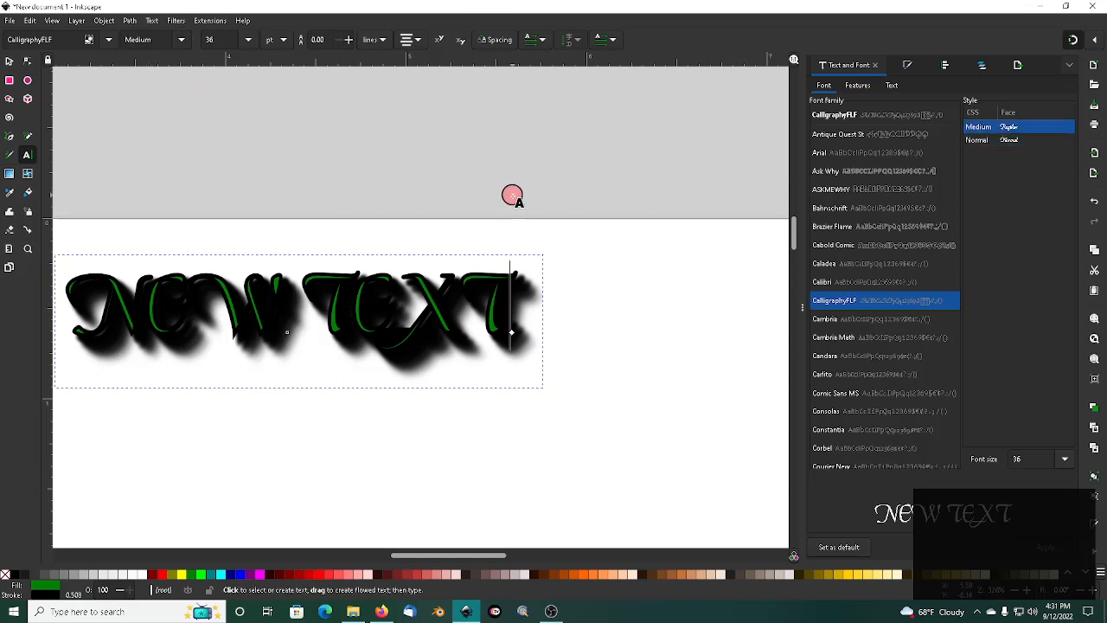
click(474, 309)
drag(475, 309, 96, 316)
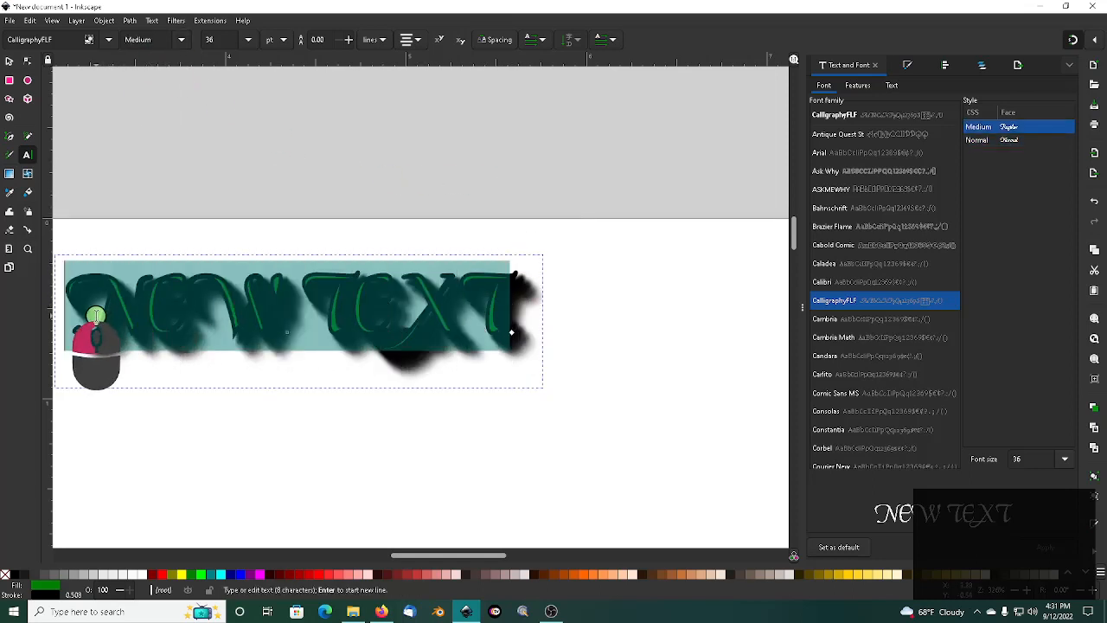
click(179, 40)
click(168, 57)
click(504, 198)
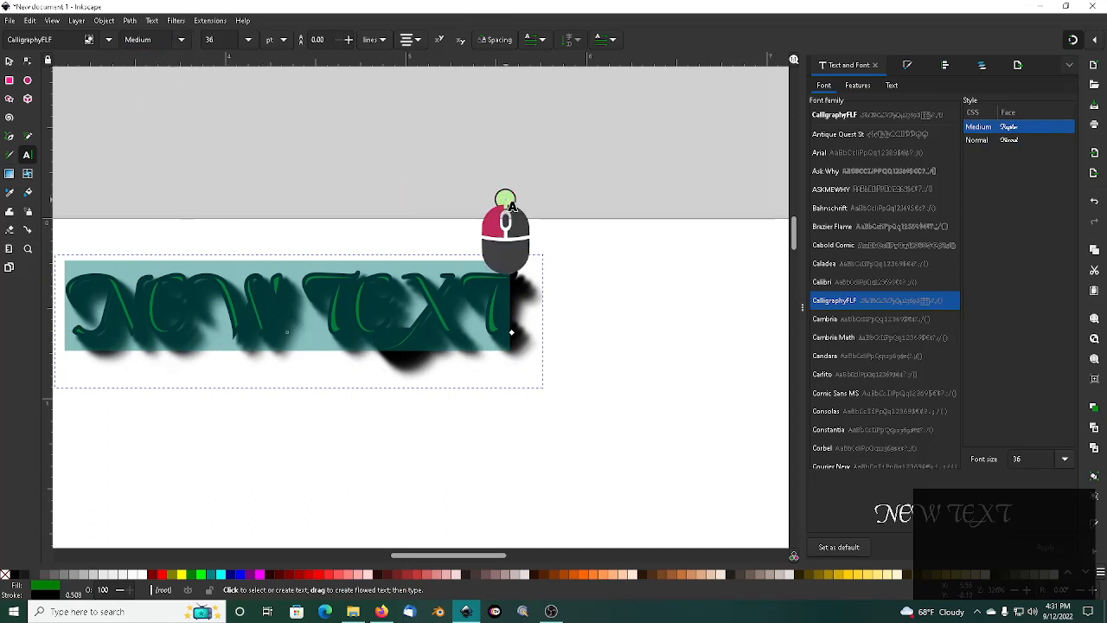
scroll(579, 371, down, 3)
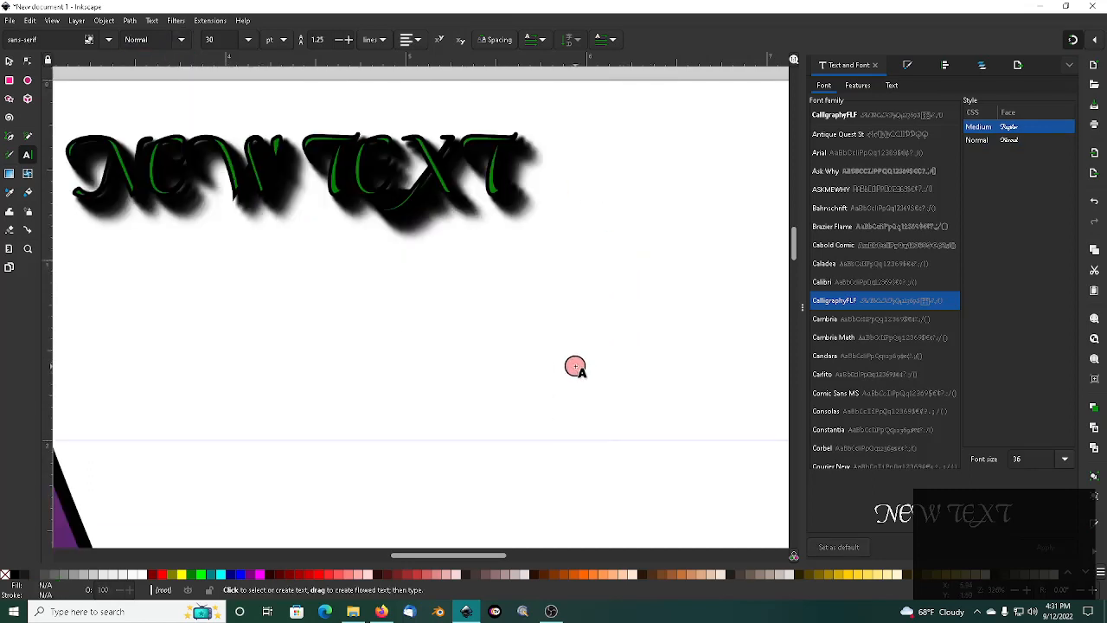
text(I)
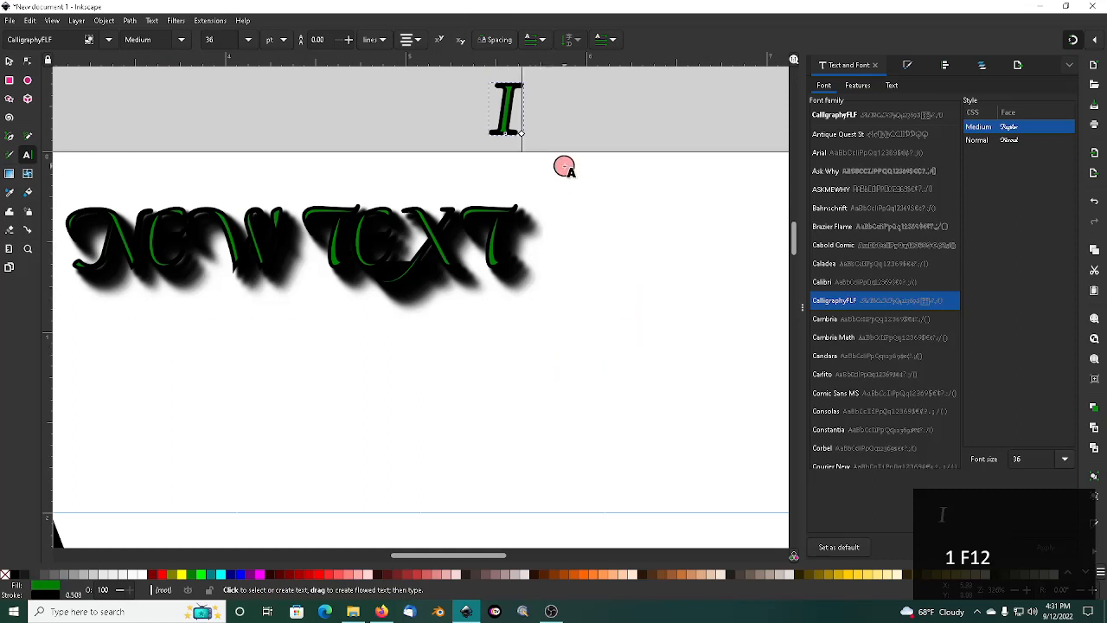
key(F12)
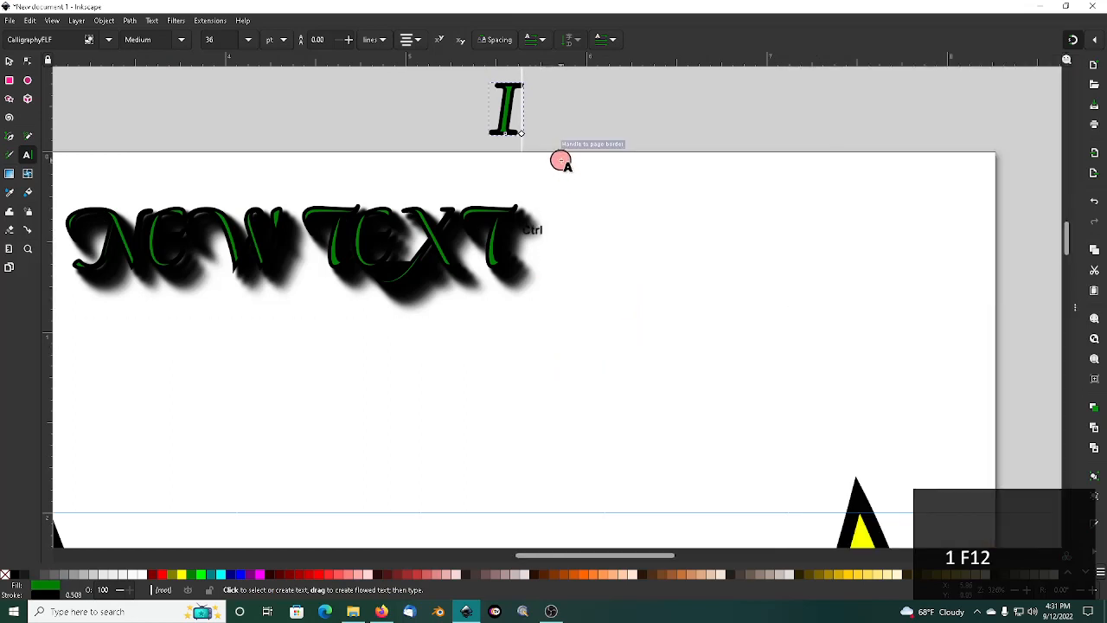
key(ctrl+z)
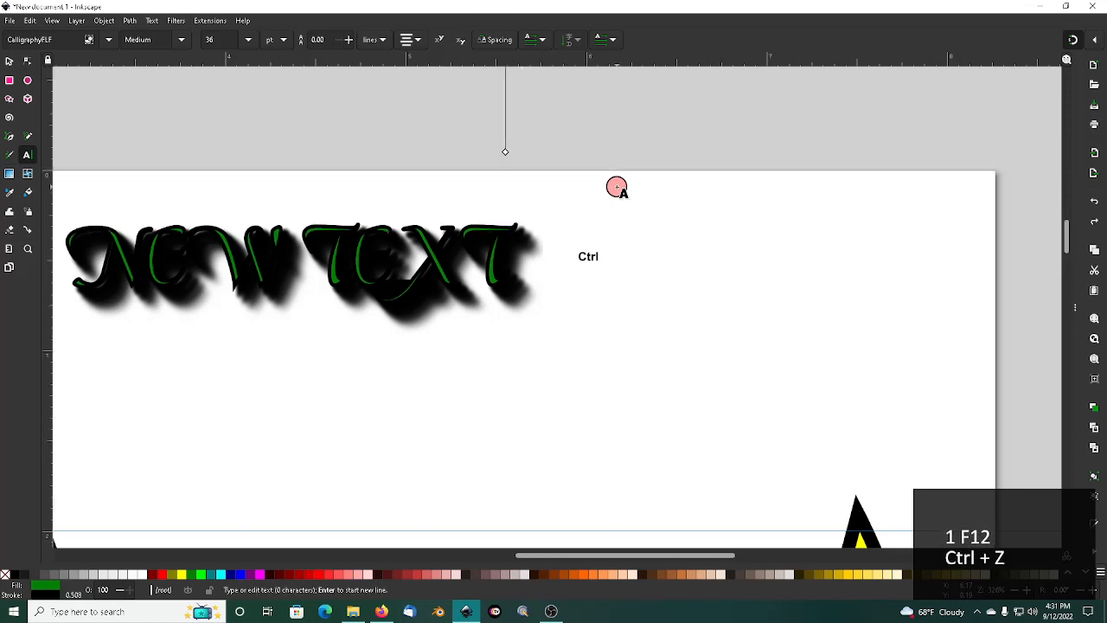
key(ctrl+z)
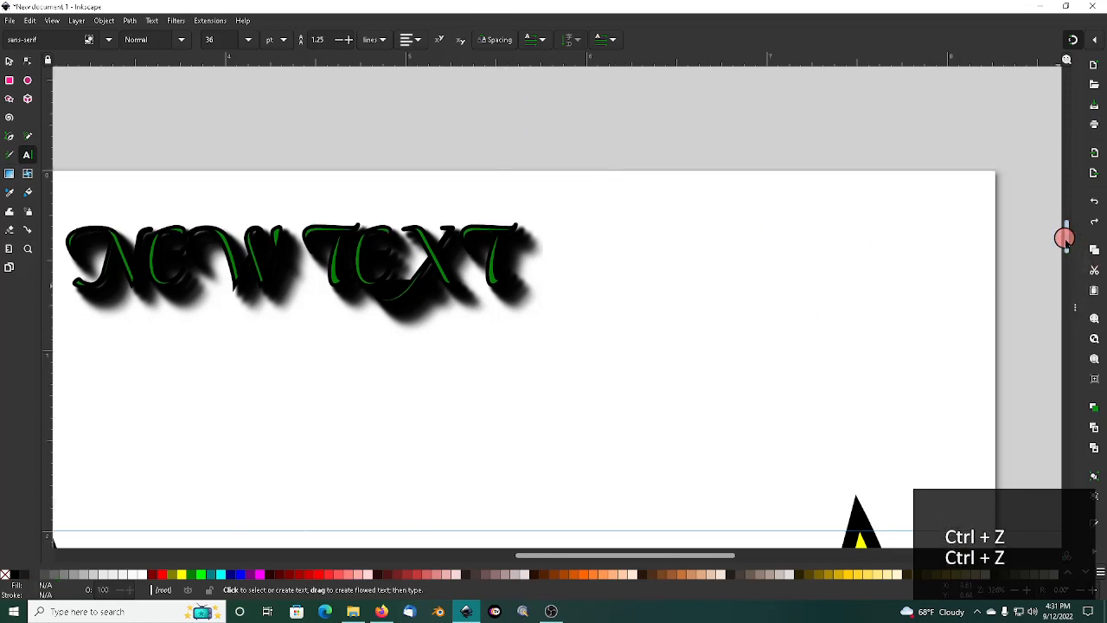
click(1073, 308)
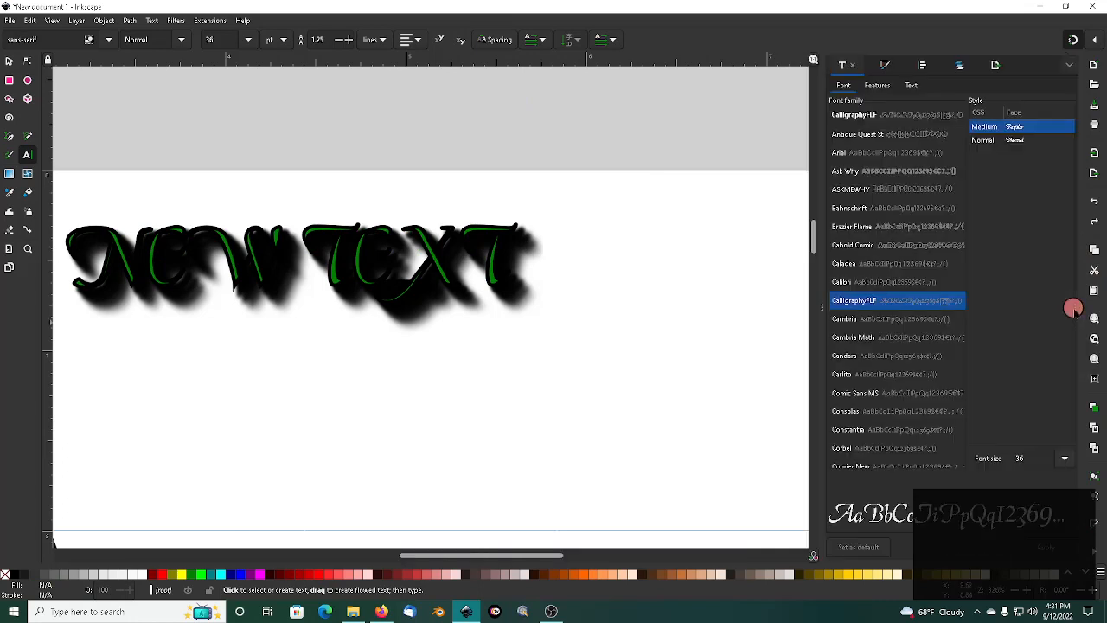
Look through the docked dialogs up to Export, and compare the single-image export settings for Document and Page
click(880, 67)
click(919, 66)
click(959, 68)
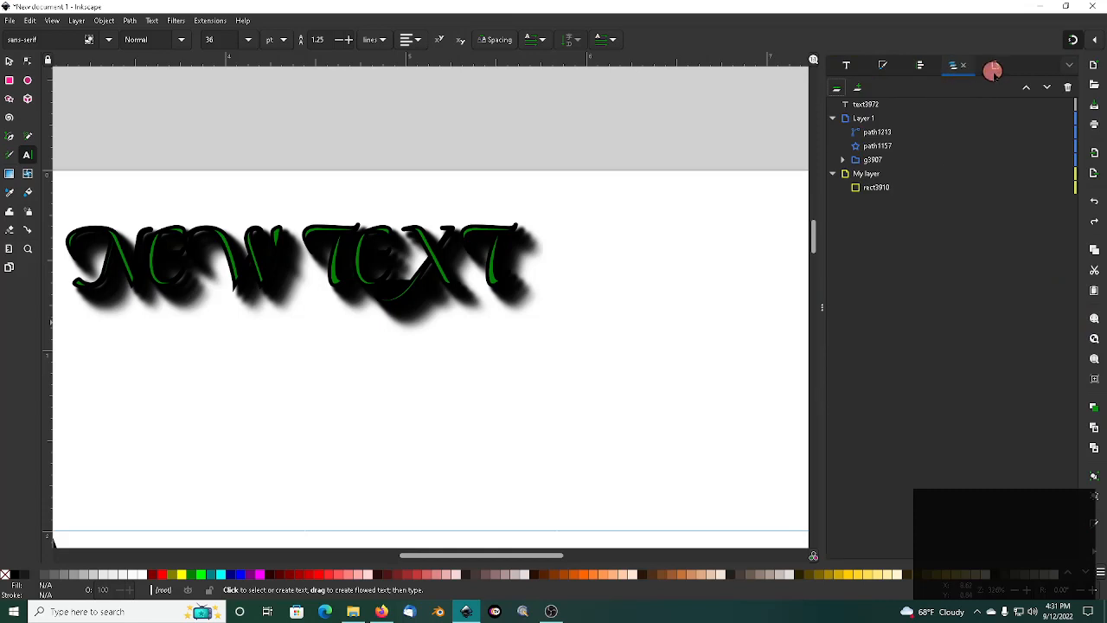
click(993, 70)
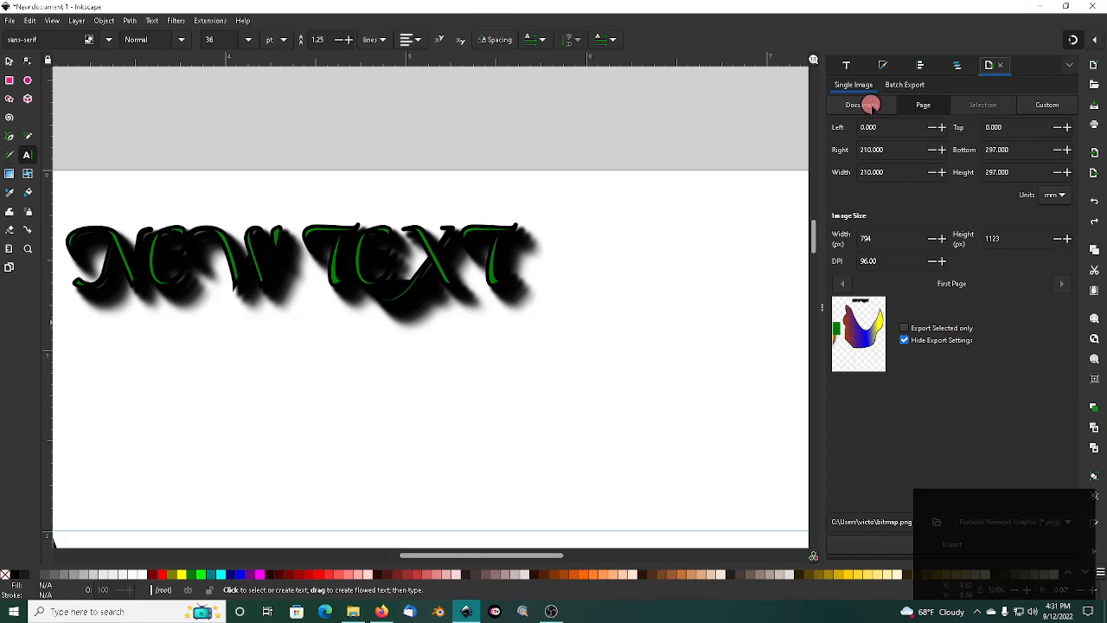
click(870, 106)
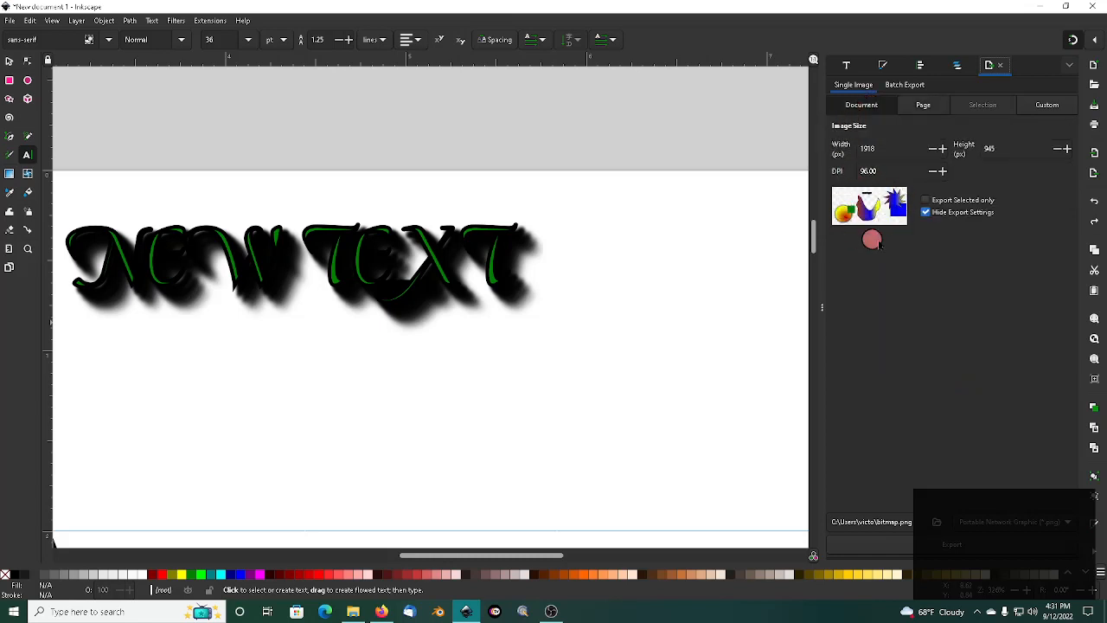
click(921, 107)
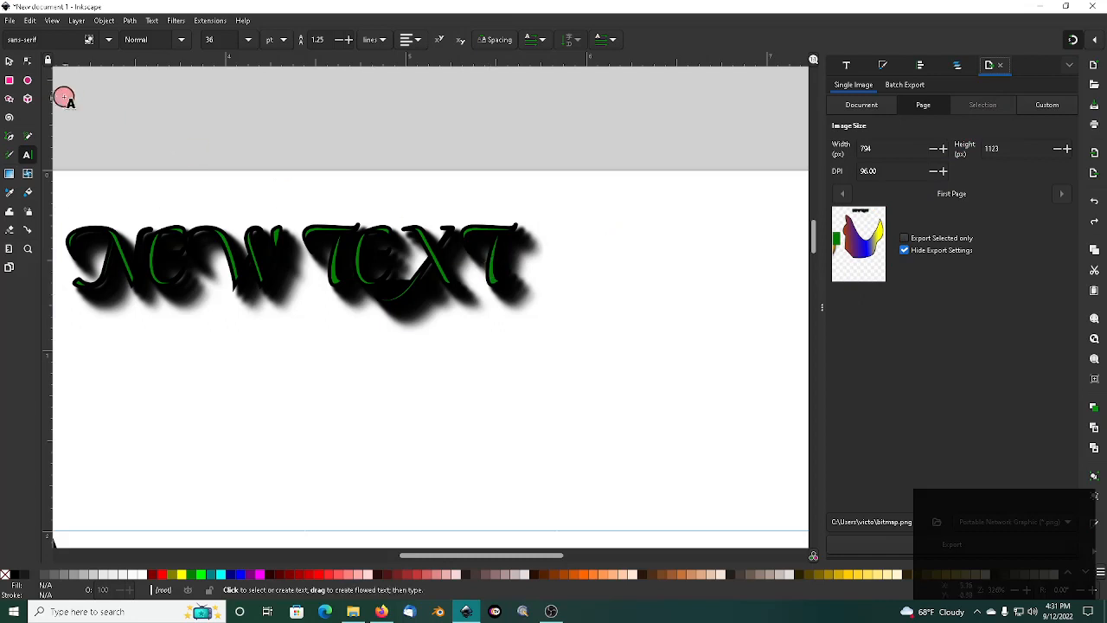
Select the "NEW TEXT" object and set the single-image export area to Selection, keeping the Export dialog open
click(11, 62)
click(260, 240)
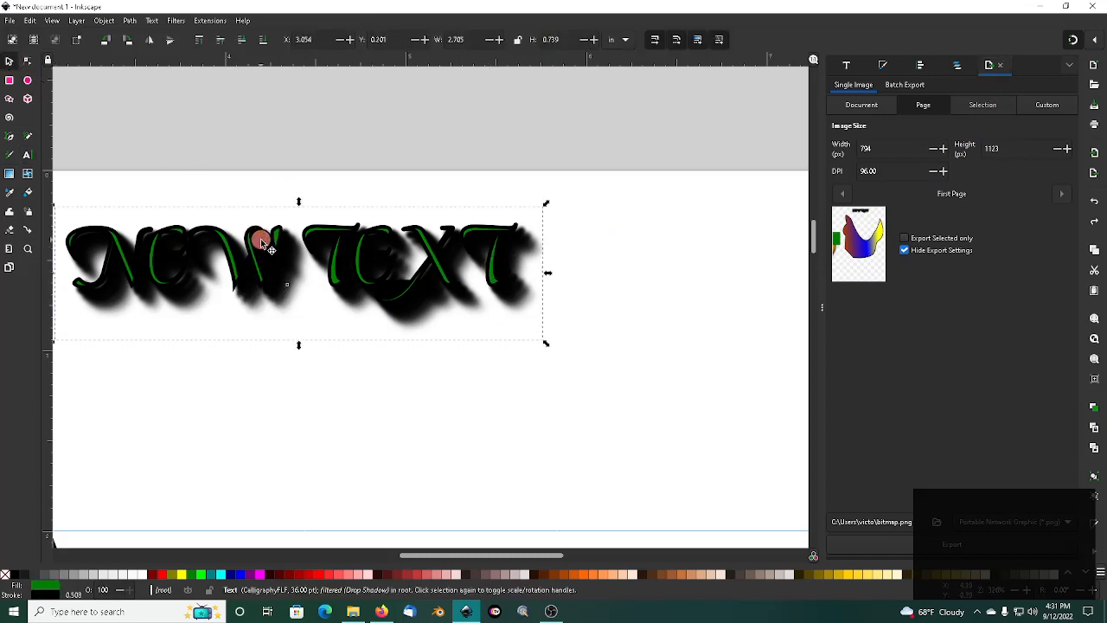
click(994, 105)
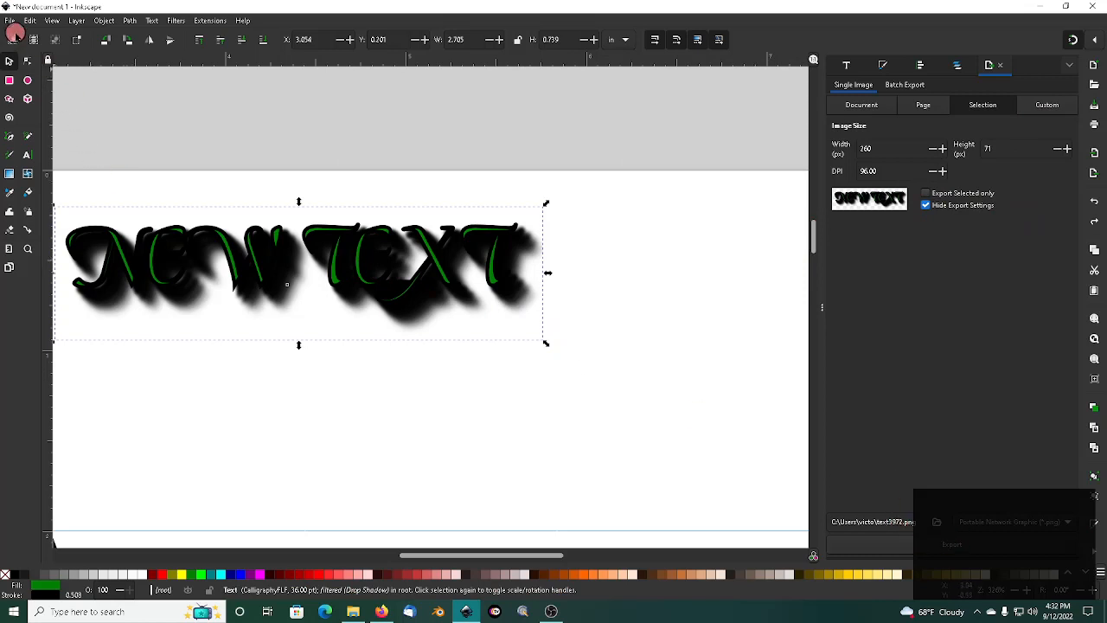
click(9, 20)
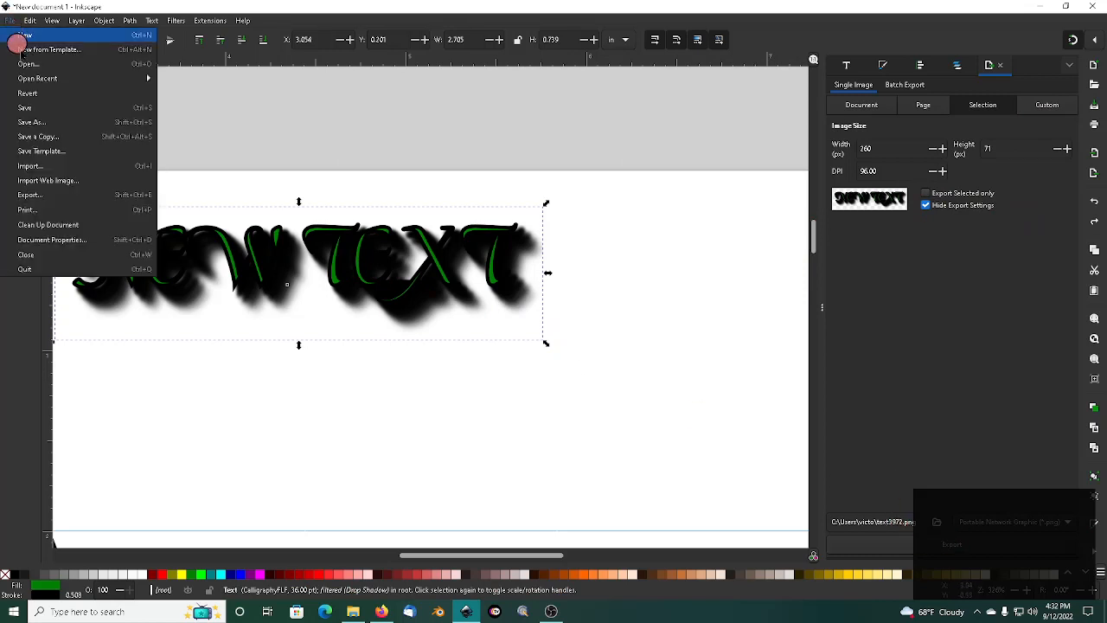
click(57, 195)
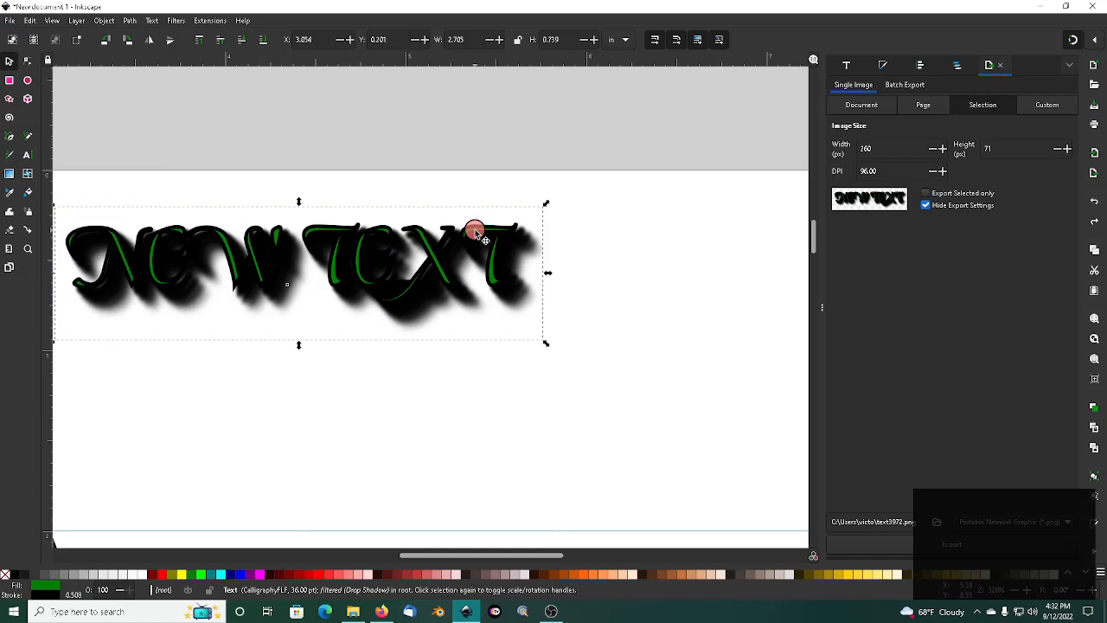